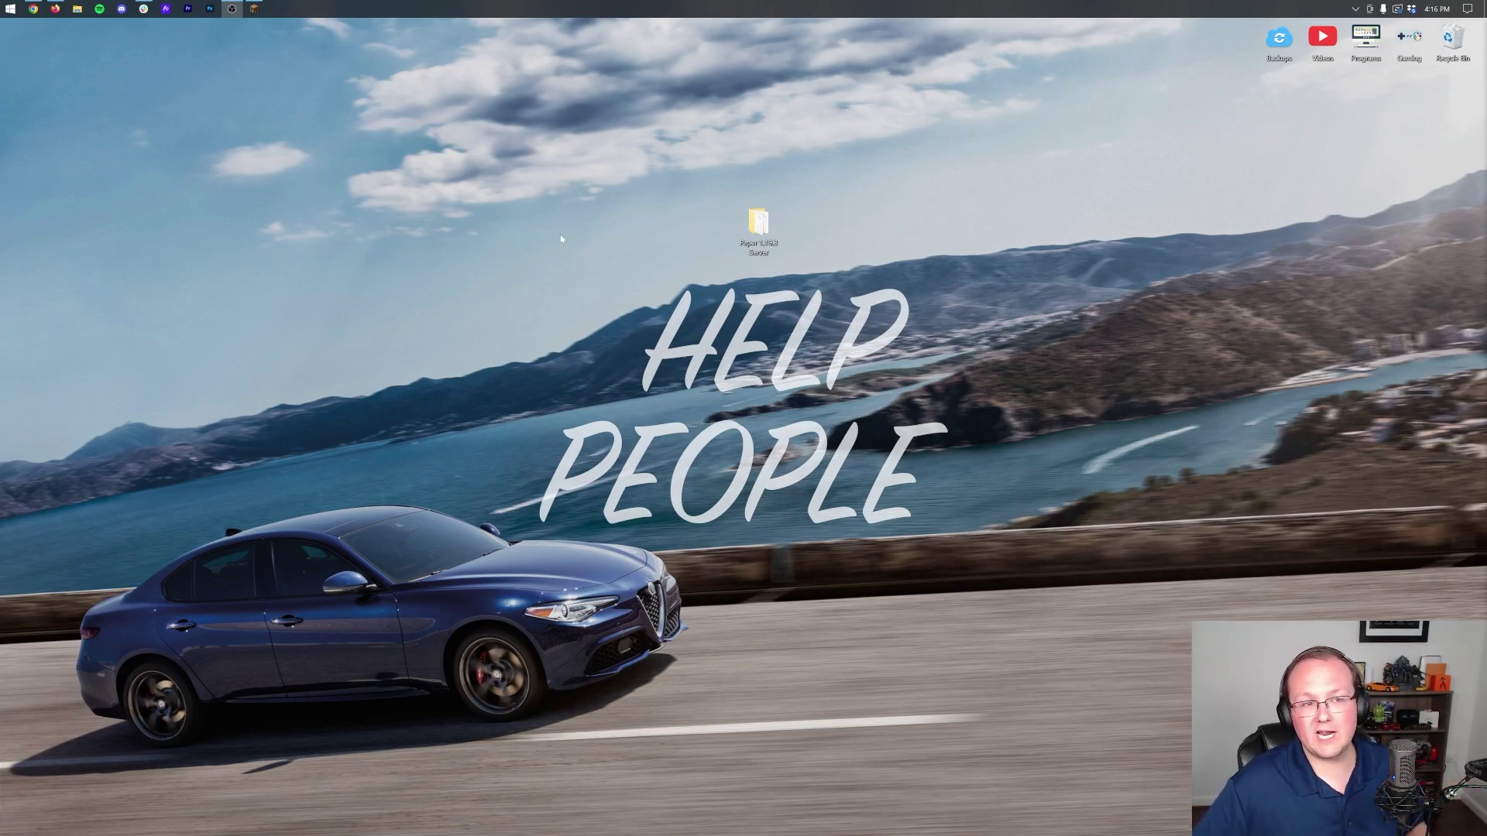
- Switch to Chrome and look through the guide on making a Paper server in Minecraft
left_click(764, 249)
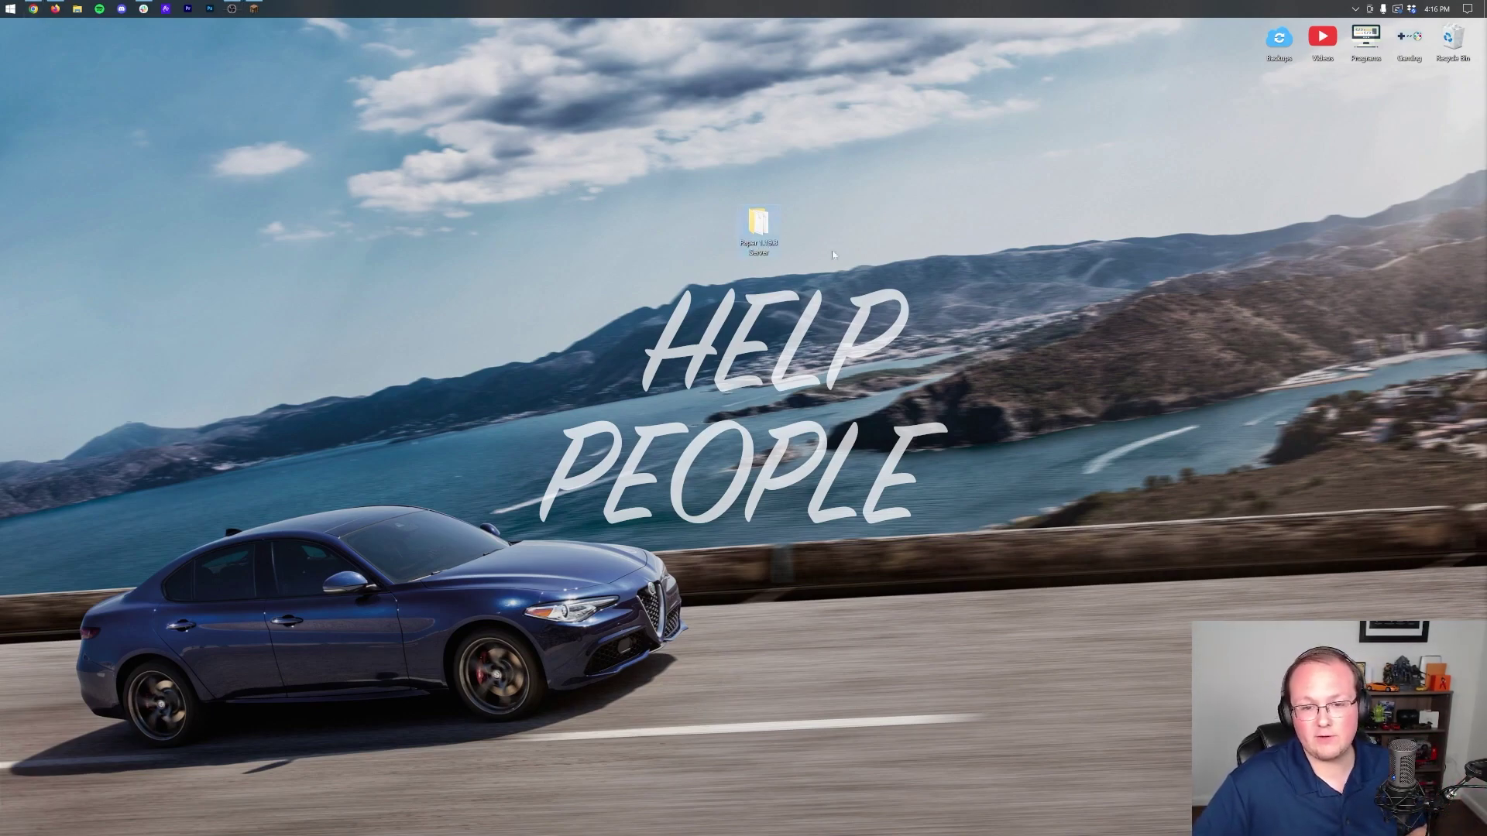
left_click(34, 9)
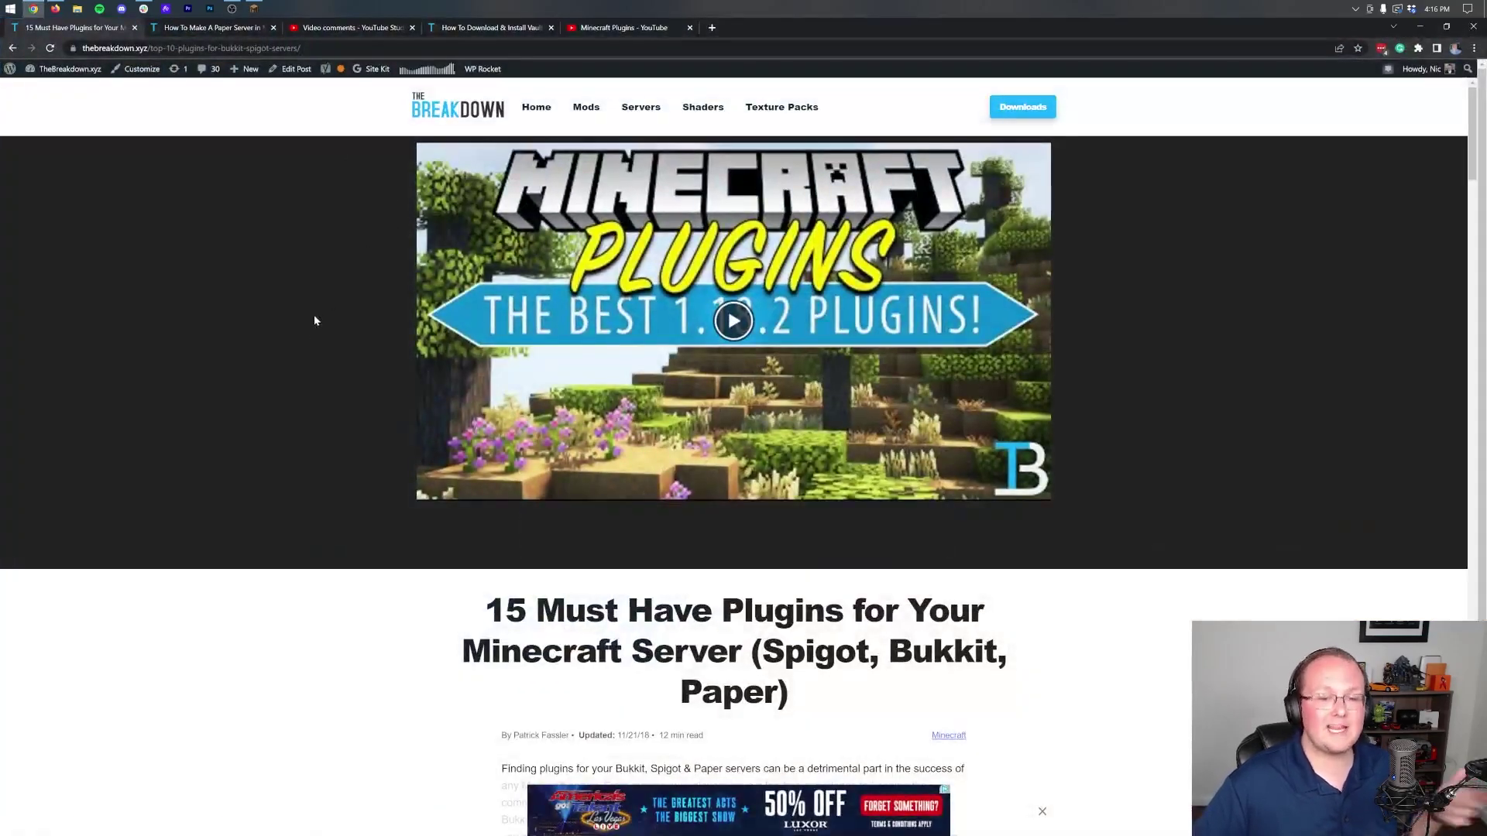
left_click(162, 29)
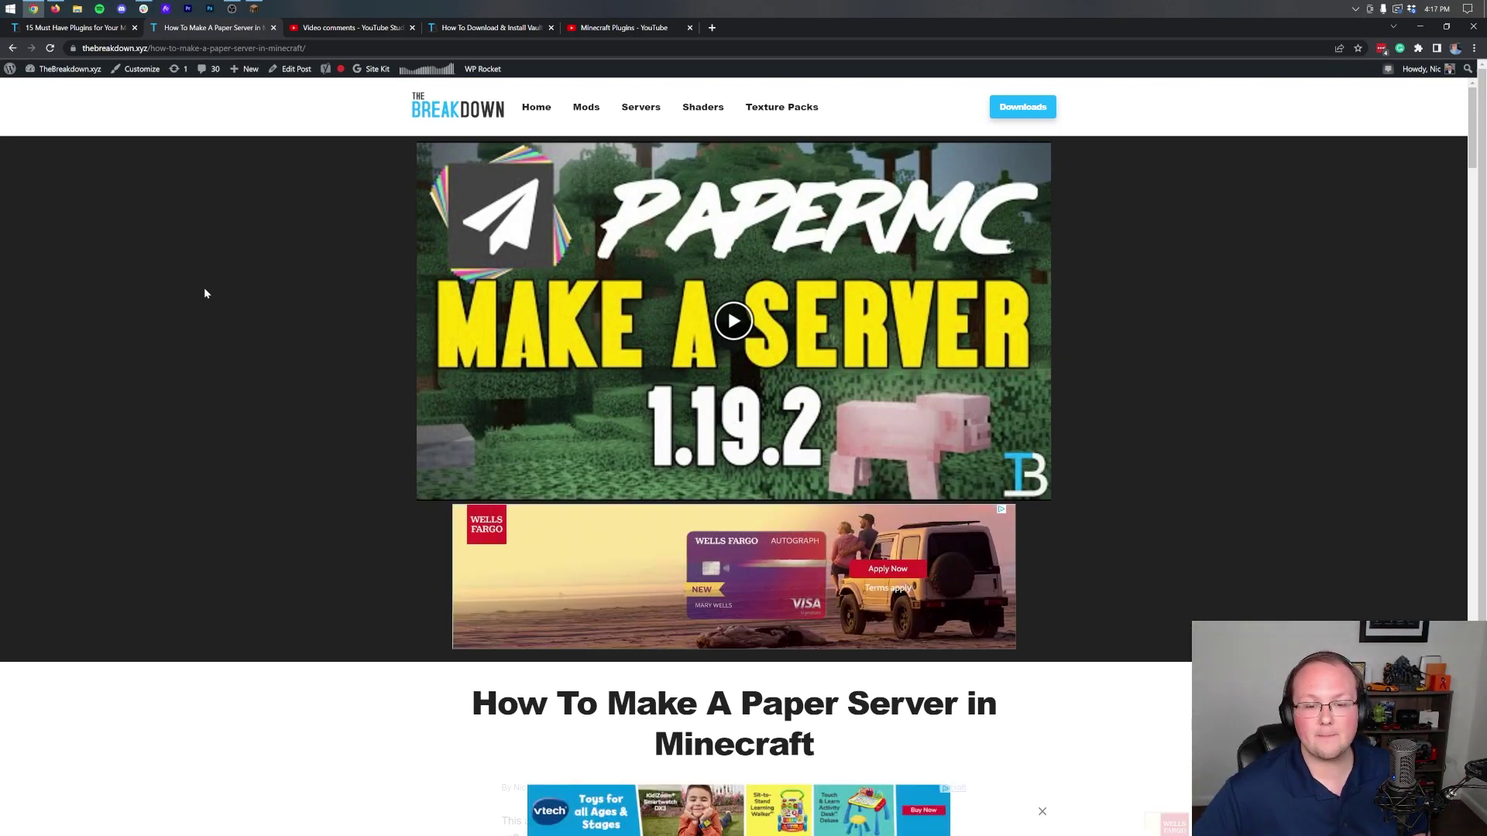
scroll(204, 292, "down", 5)
scroll(215, 315, "down", 5)
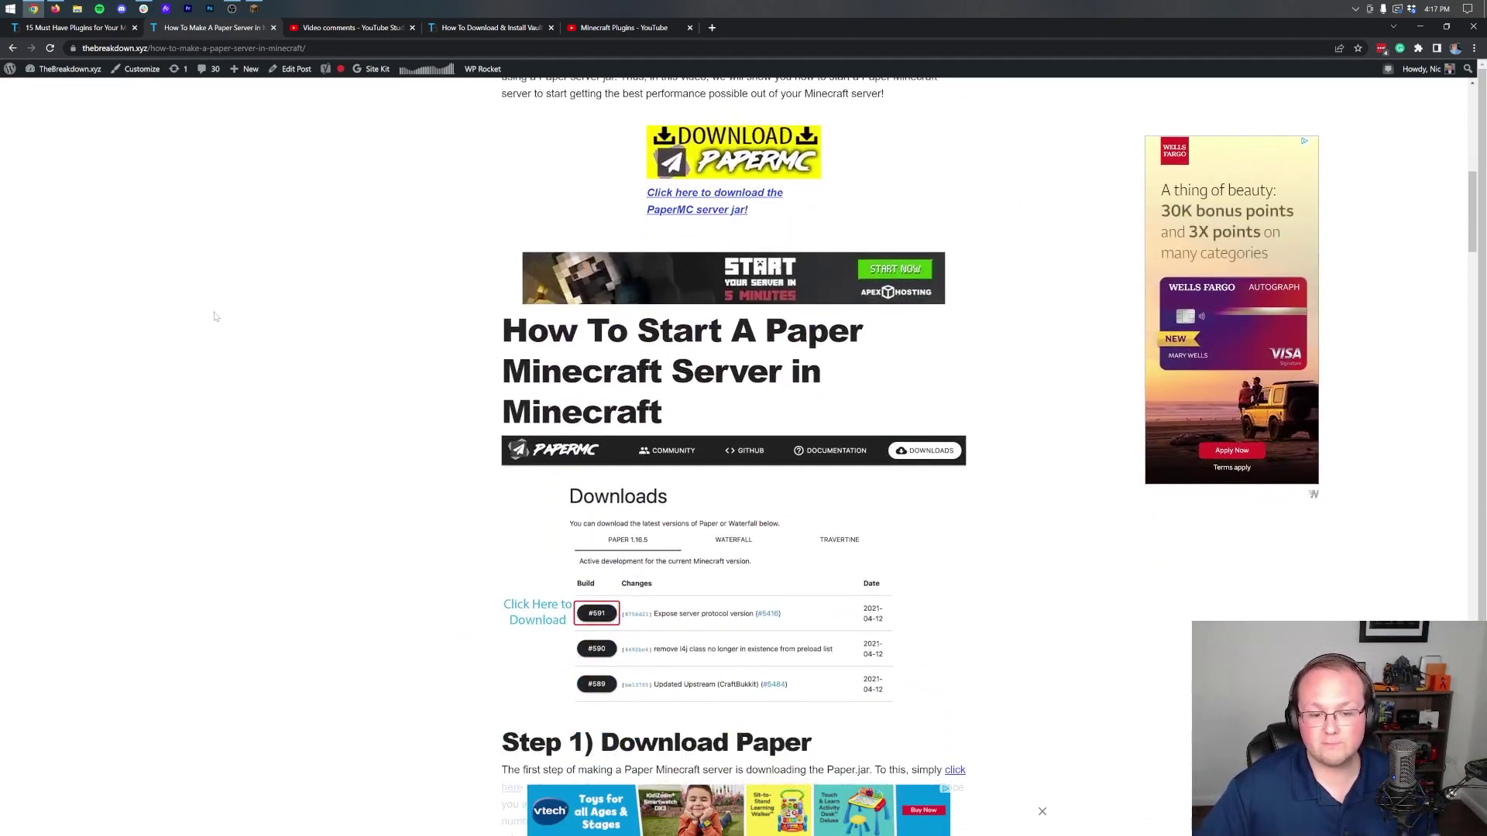
scroll(215, 315, "down", 3)
scroll(258, 341, "up", 15)
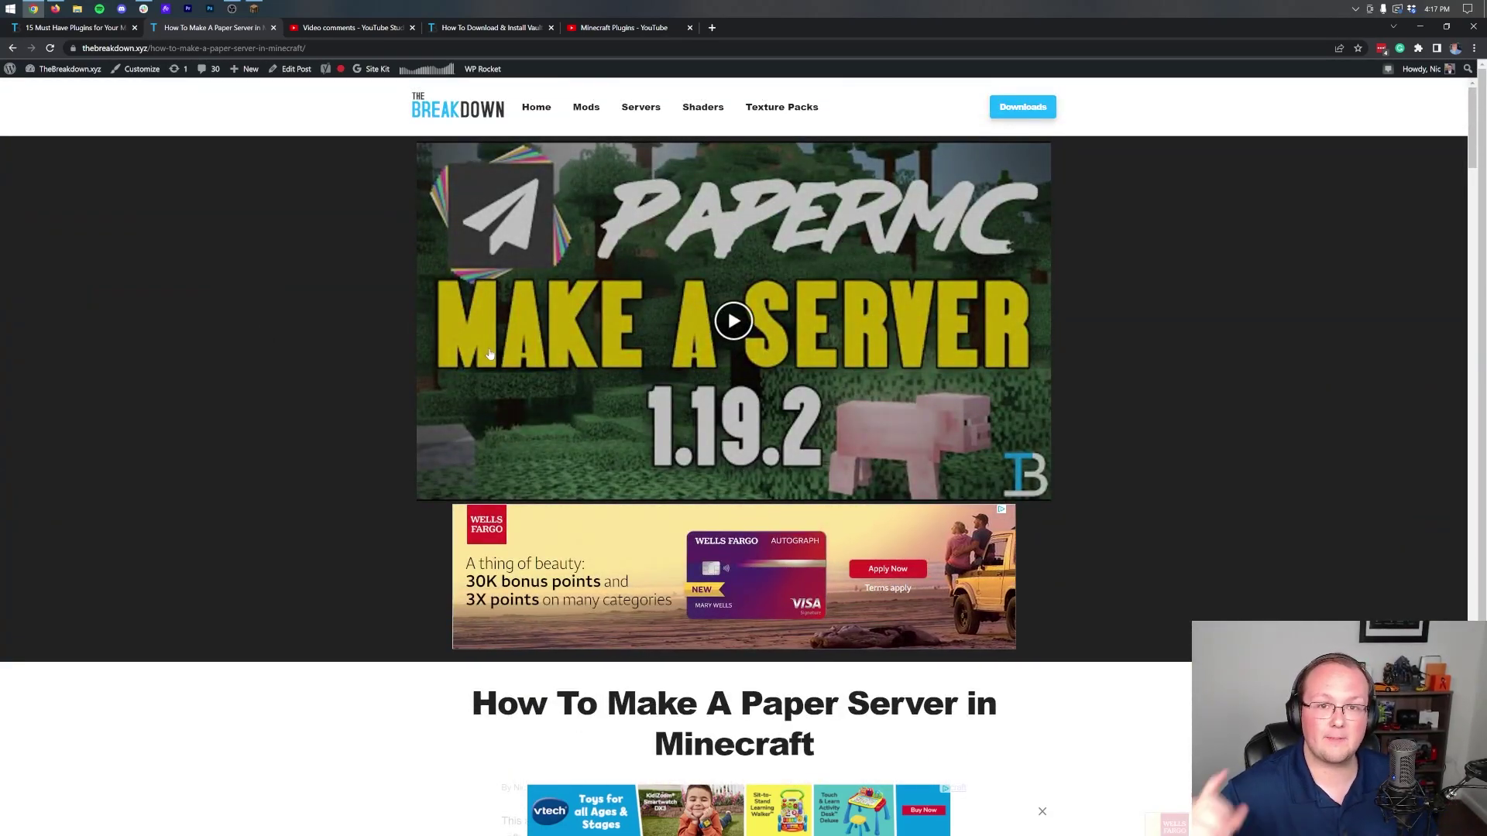
scroll(484, 348, "down", 10)
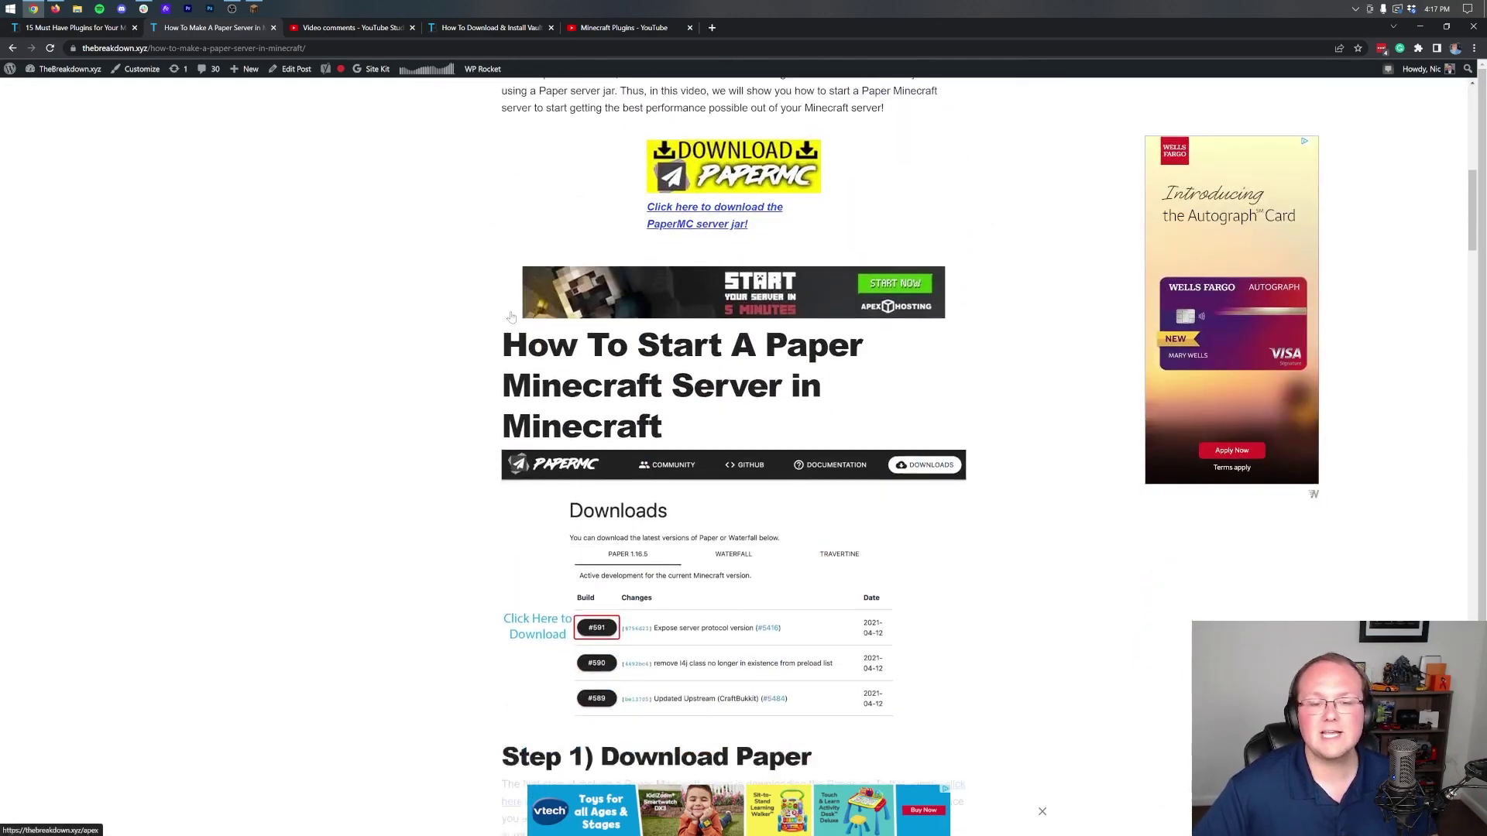
scroll(511, 317, "down", 5)
scroll(511, 318, "down", 3)
scroll(511, 317, "up", 4)
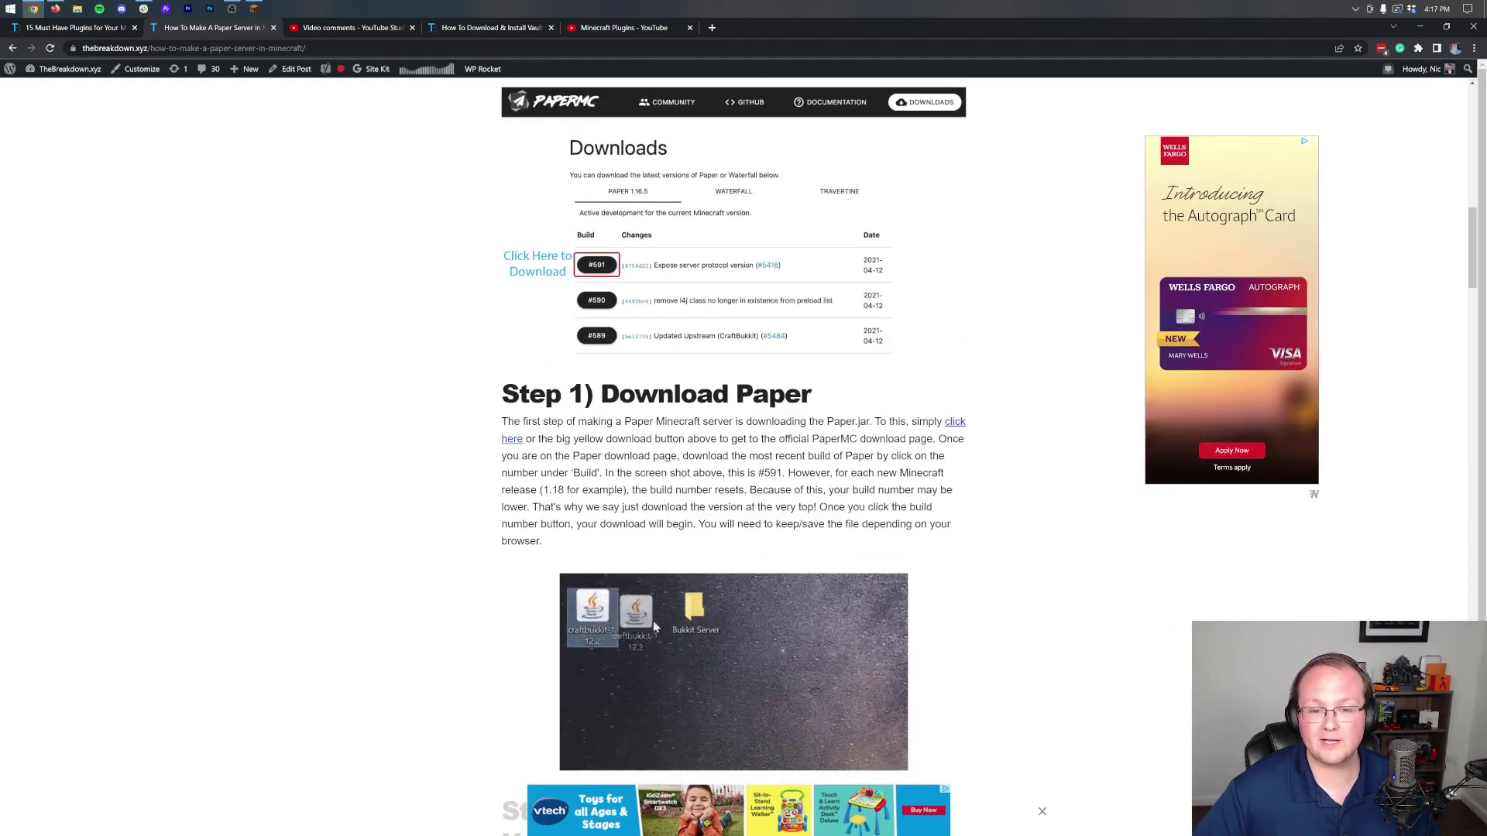
scroll(734, 426, "up", 15)
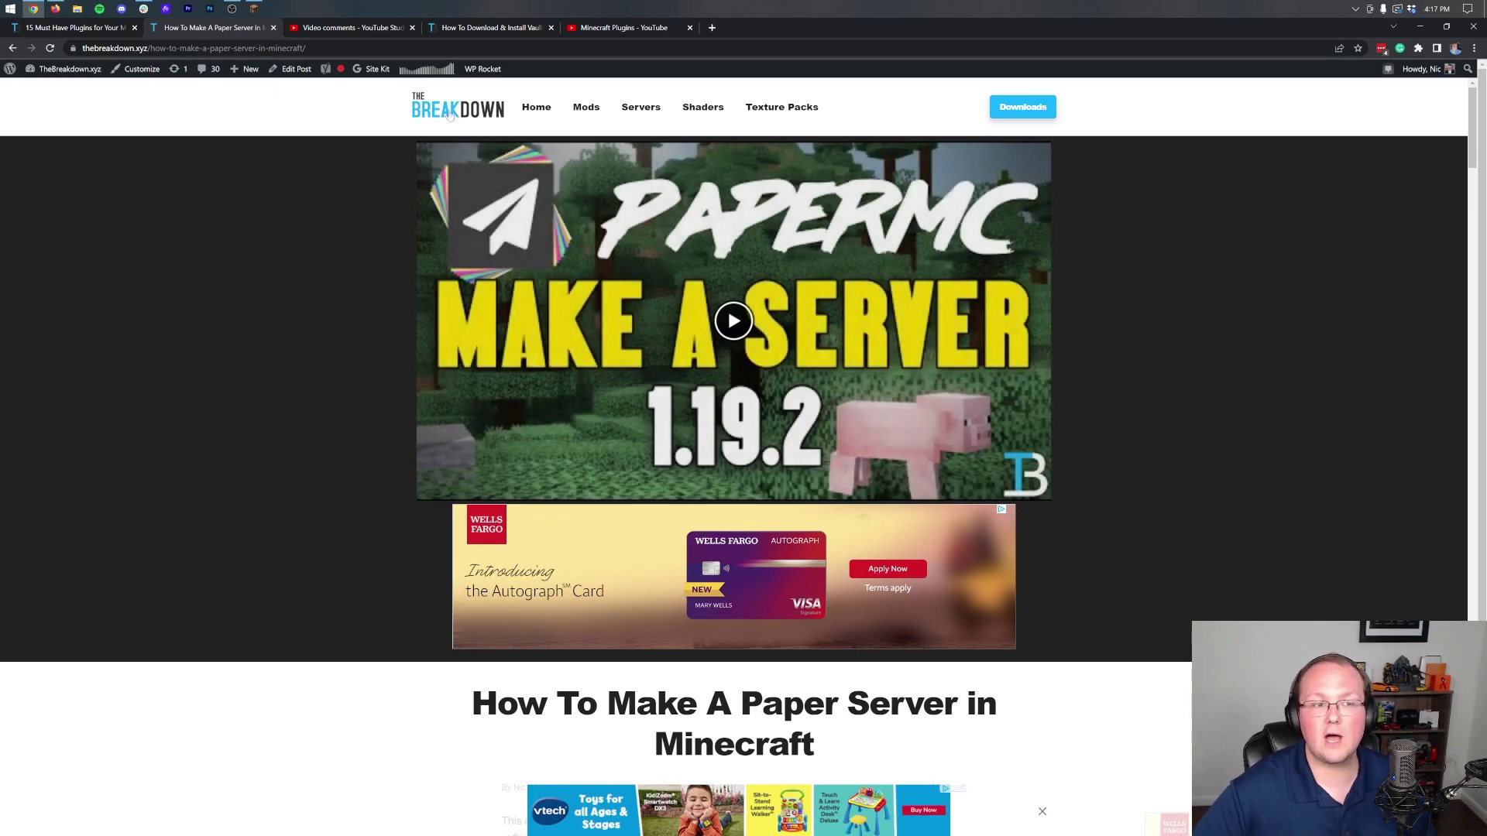
- In the 15 must-have plugins article, open the EssentialsX download link in a new tab
left_click(77, 28)
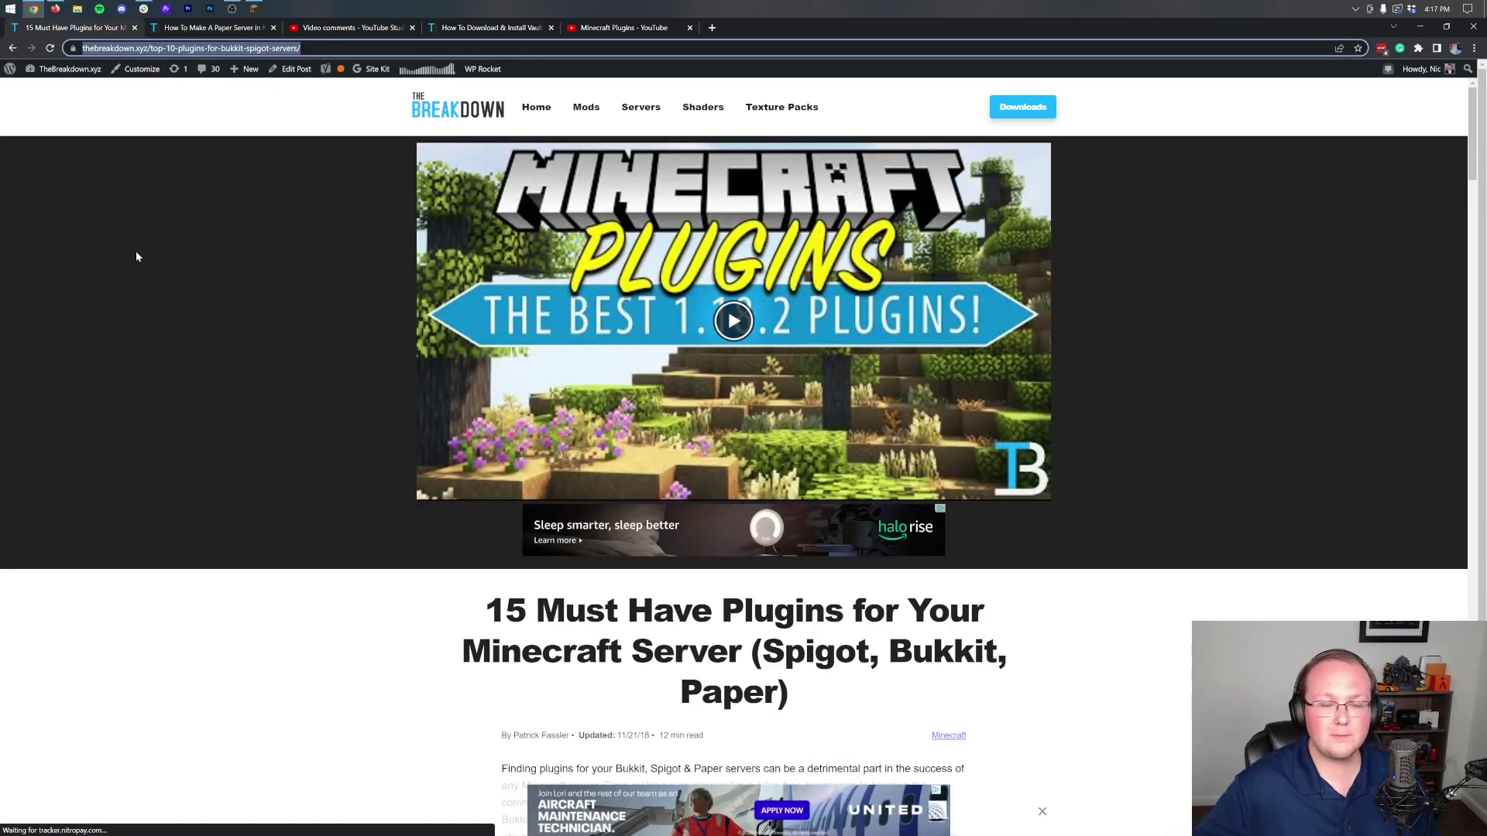
scroll(136, 252, "down", 6)
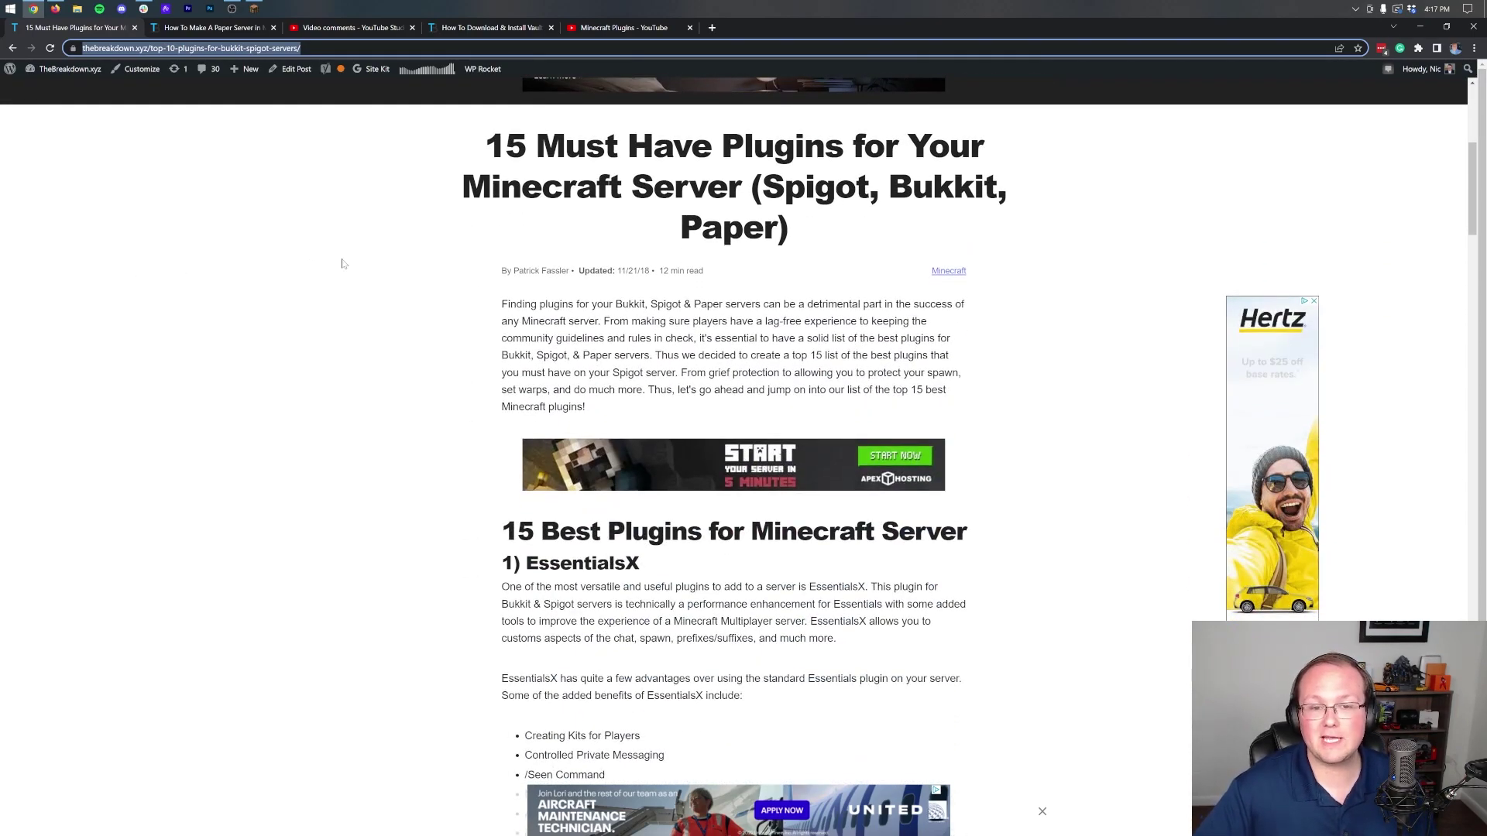
scroll(339, 263, "down", 5)
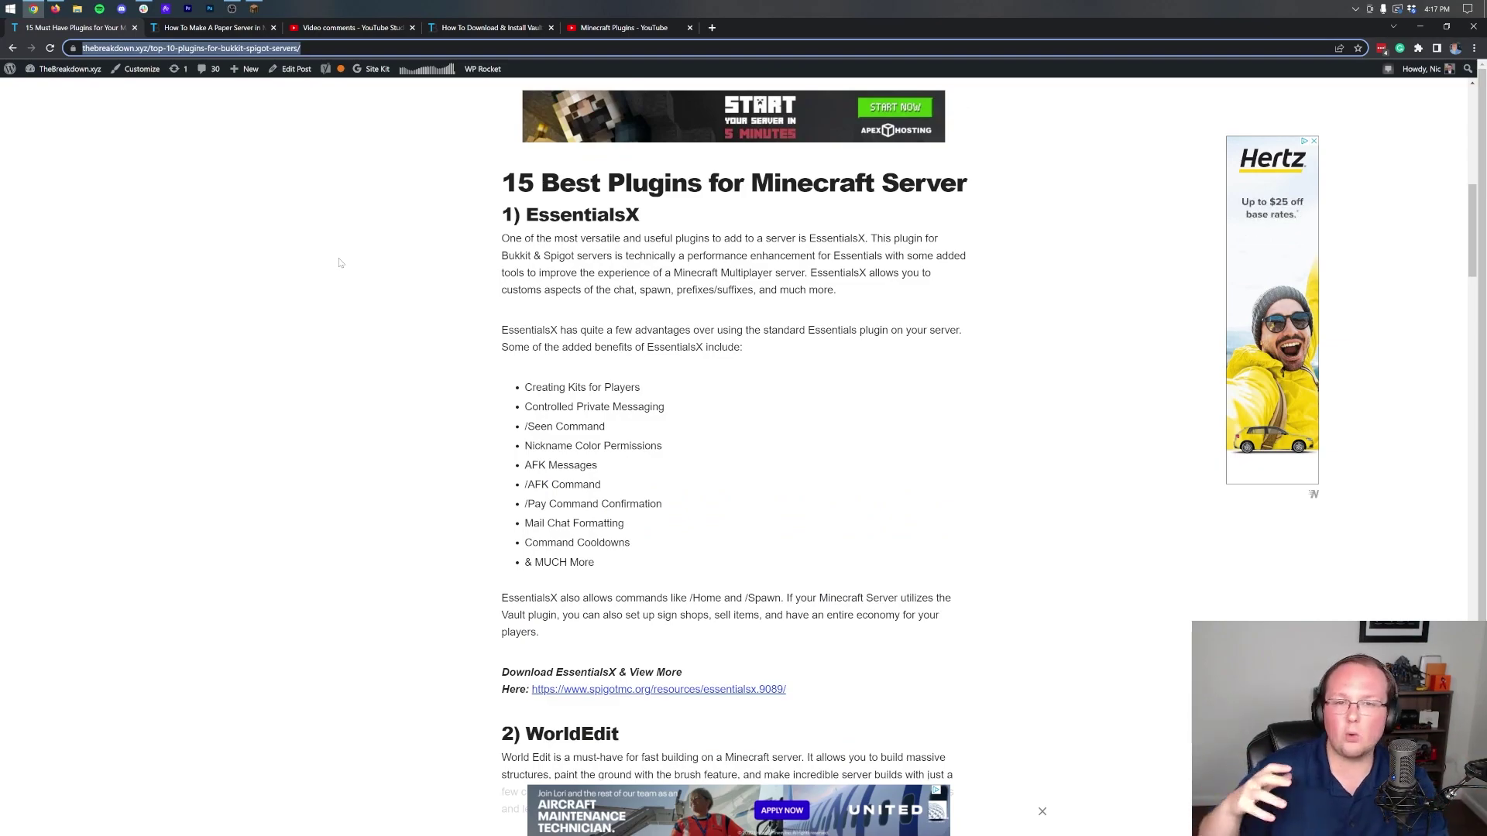
scroll(784, 344, "down", 2)
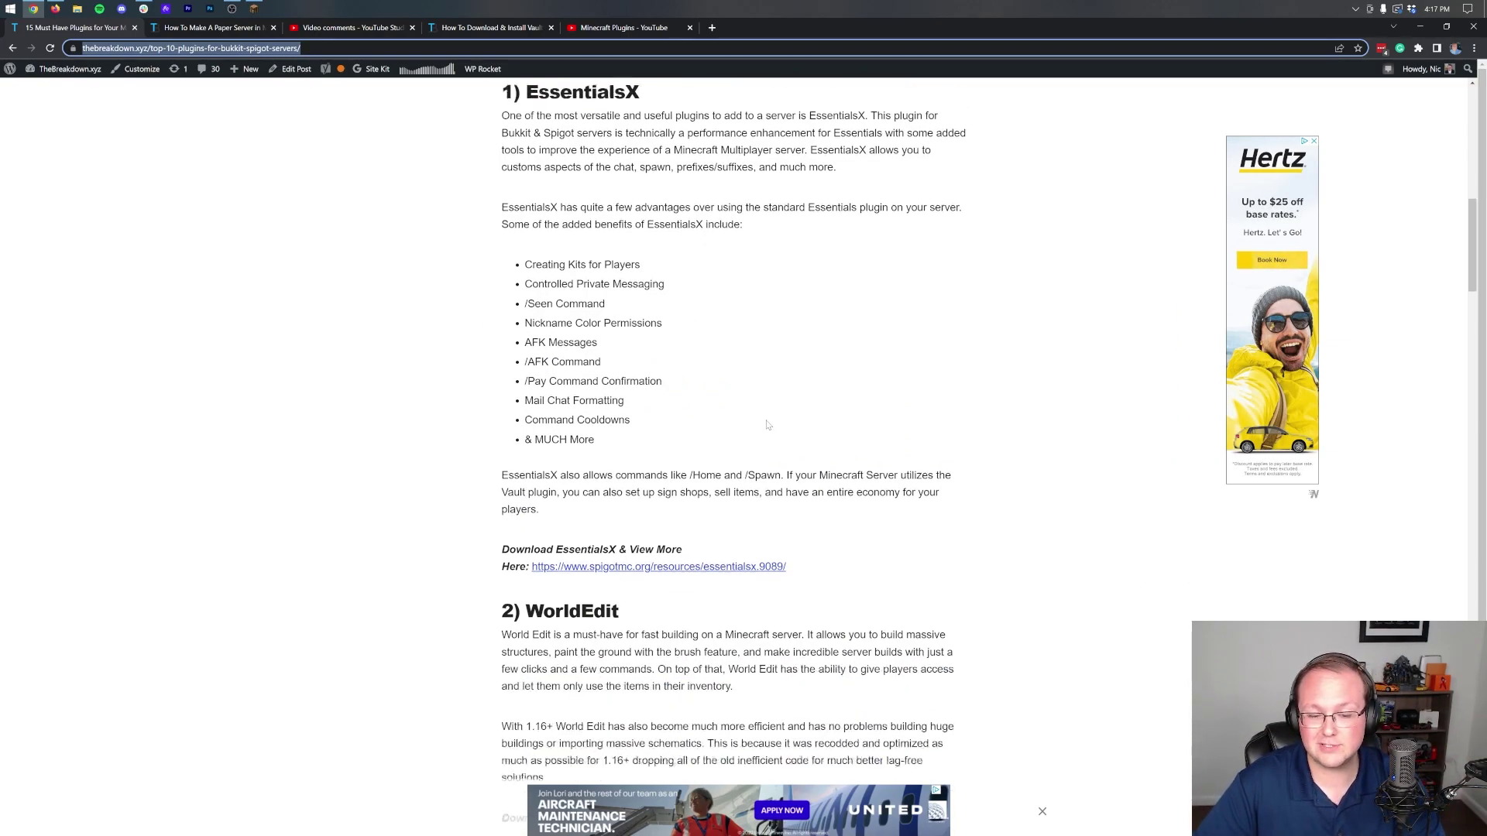
right_click(690, 519)
key("Escape")
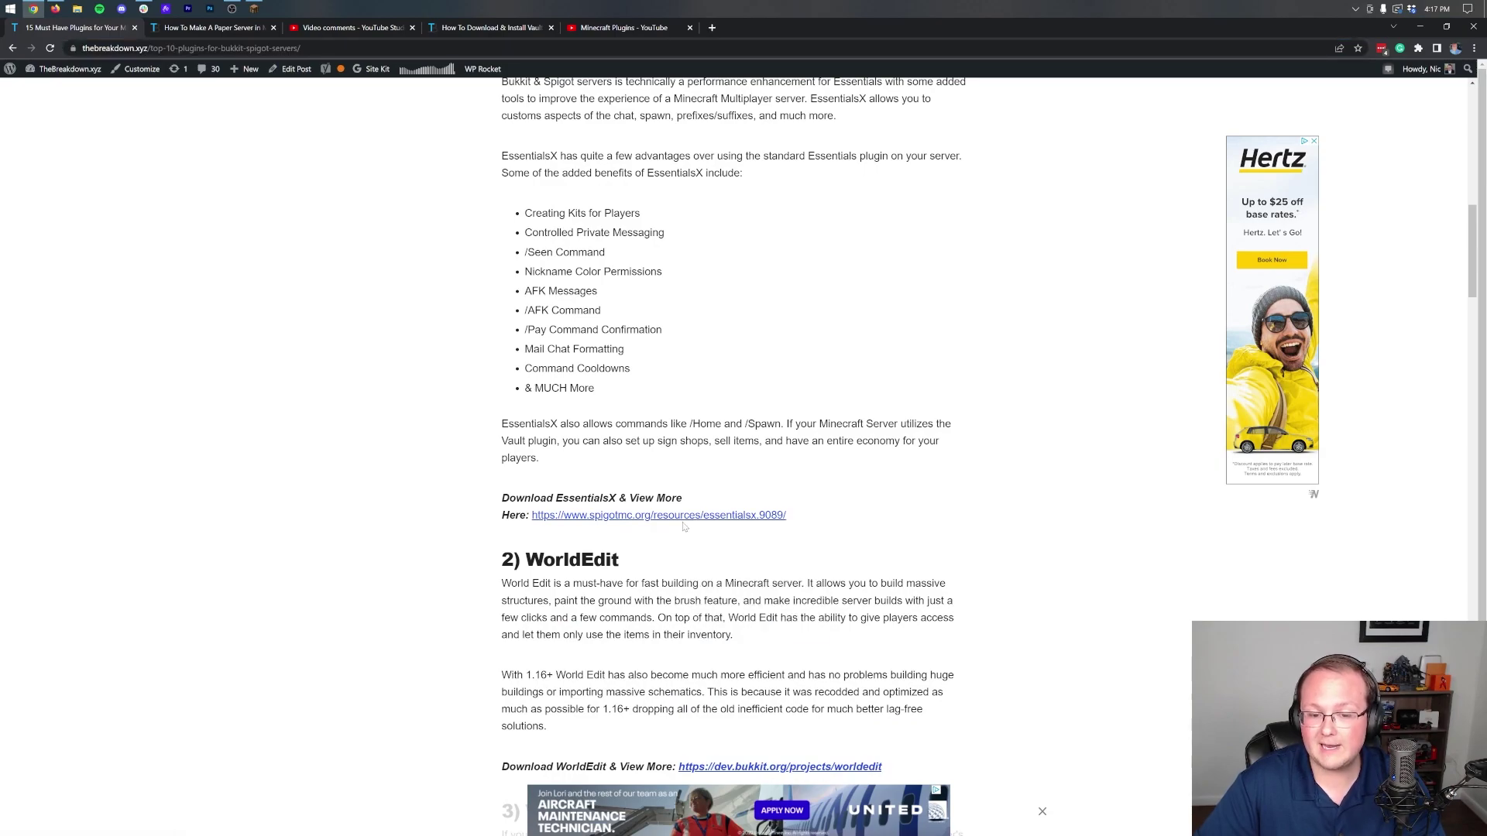
middle_click(689, 516)
- Find the MCMMO entry in the plugin article and open its SpigotMC download link in a new tab
scroll(826, 467, "down", 4)
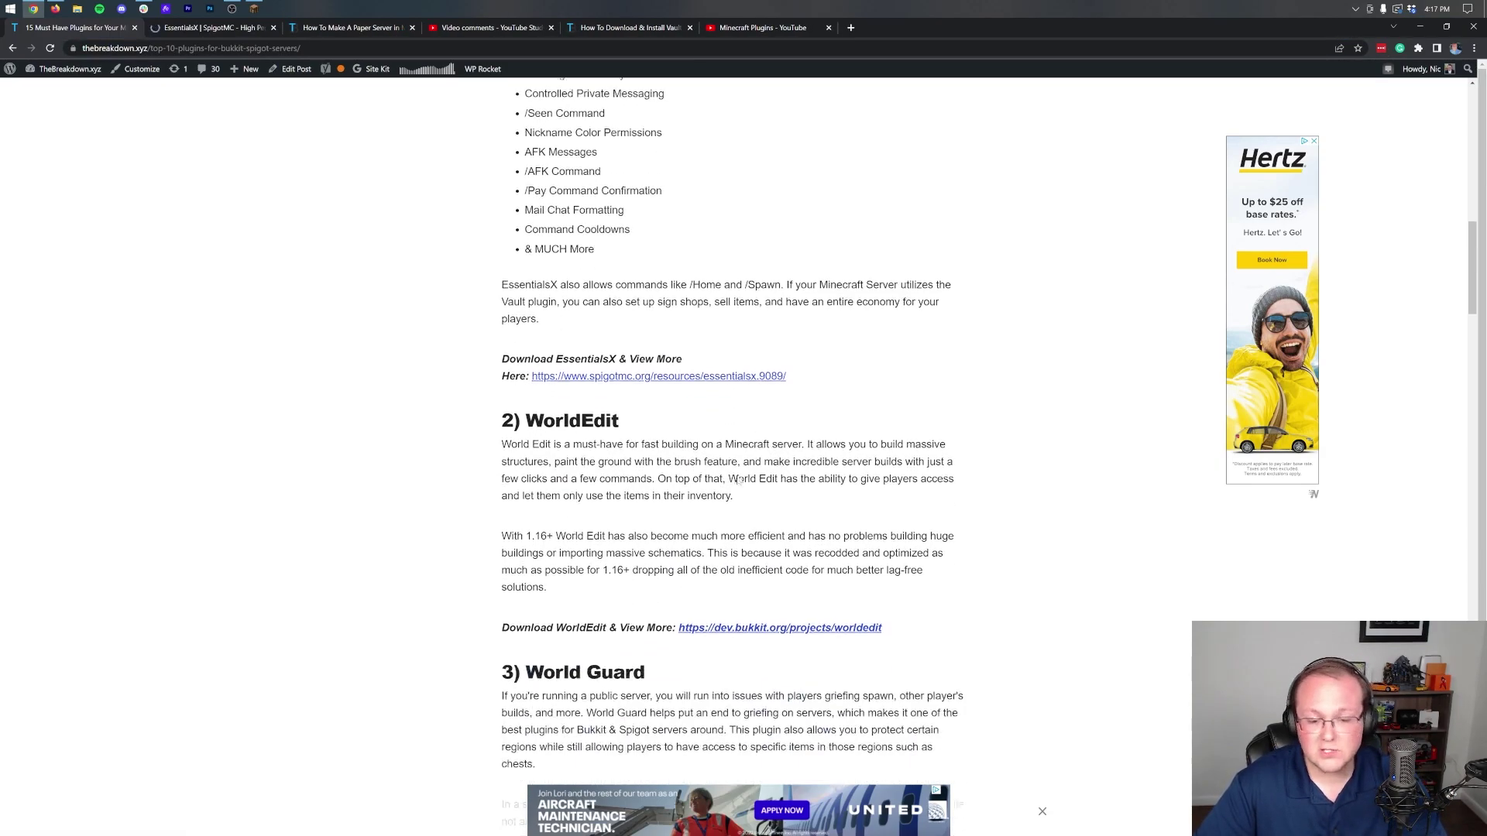
scroll(825, 468, "down", 6)
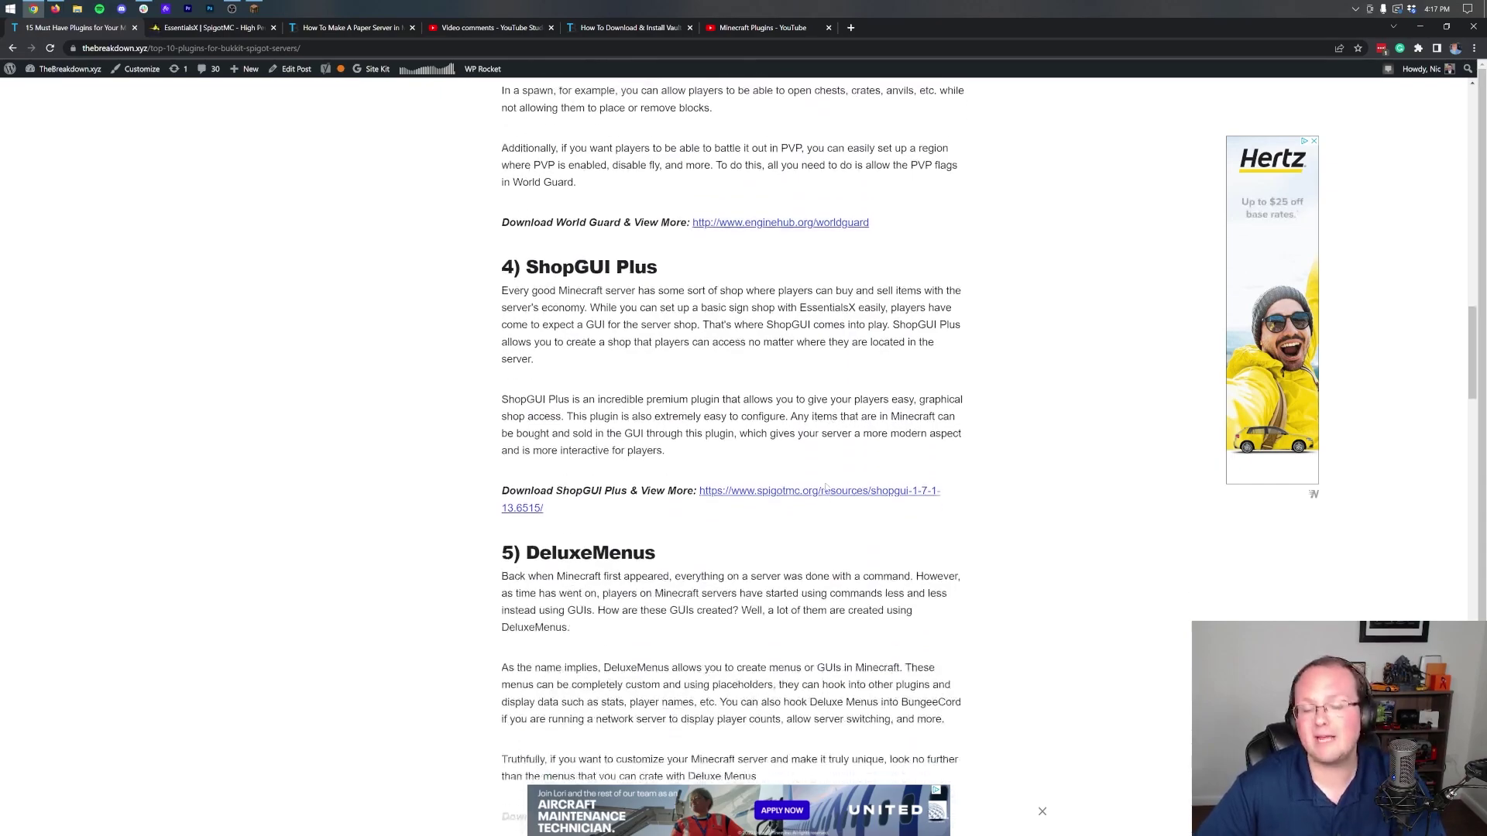
scroll(720, 453, "down", 13)
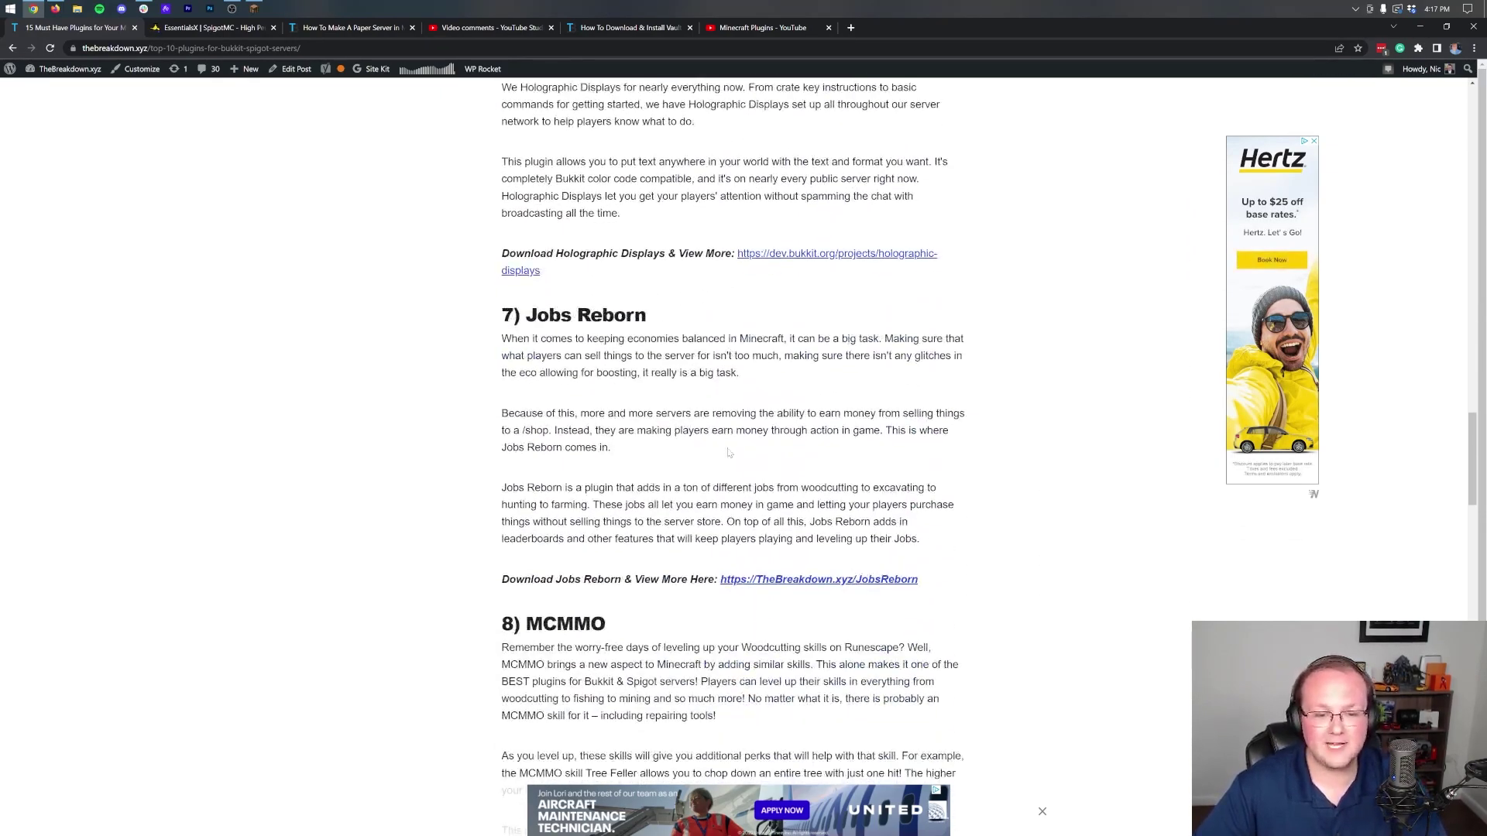
scroll(670, 439, "down", 5)
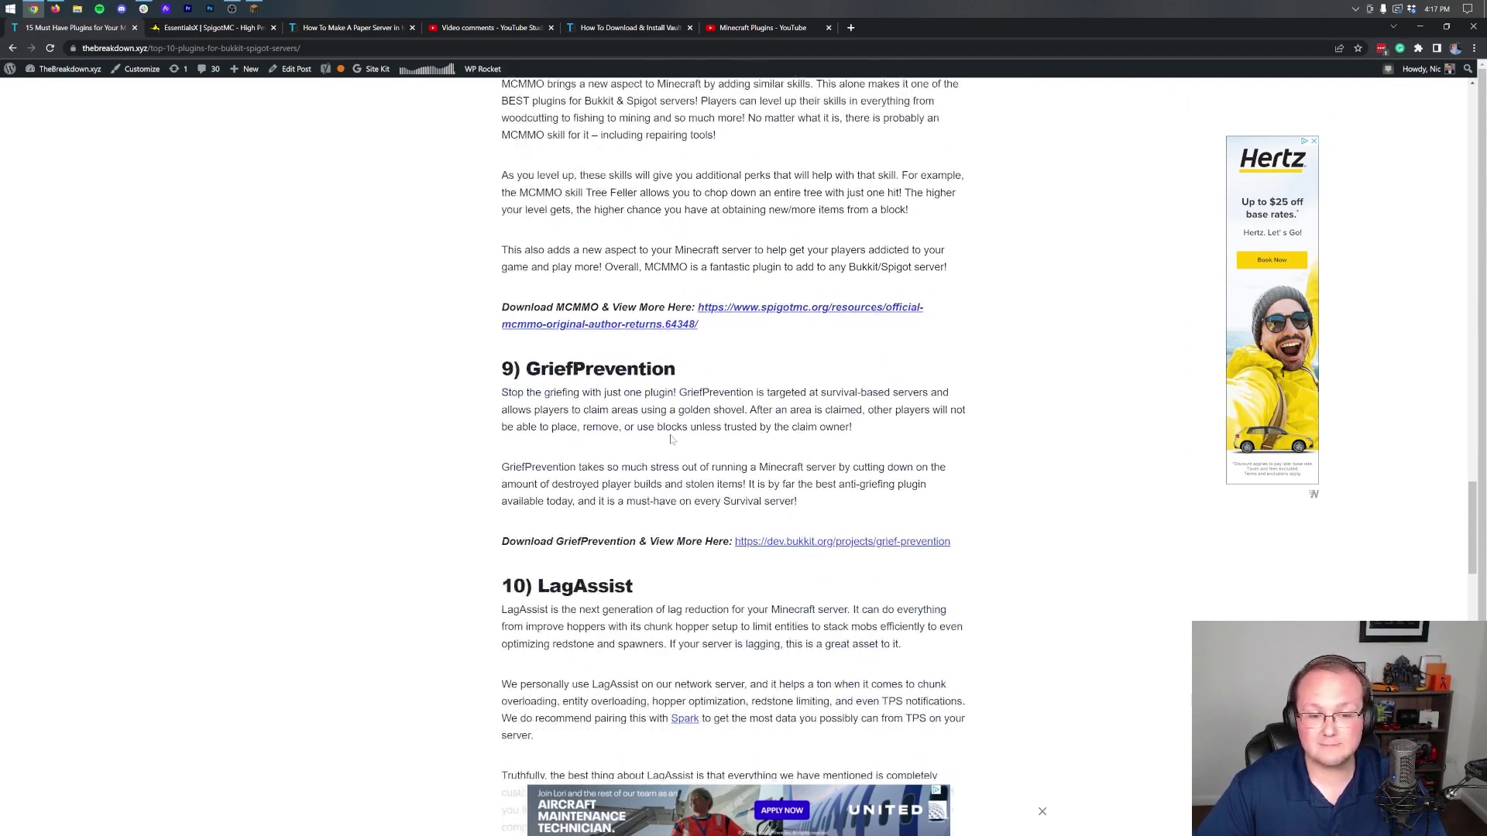
right_click(644, 332)
left_click(686, 341)
- Find the Player Warps entry in the plugin article and open its download link in a new tab
scroll(711, 463, "down", 4)
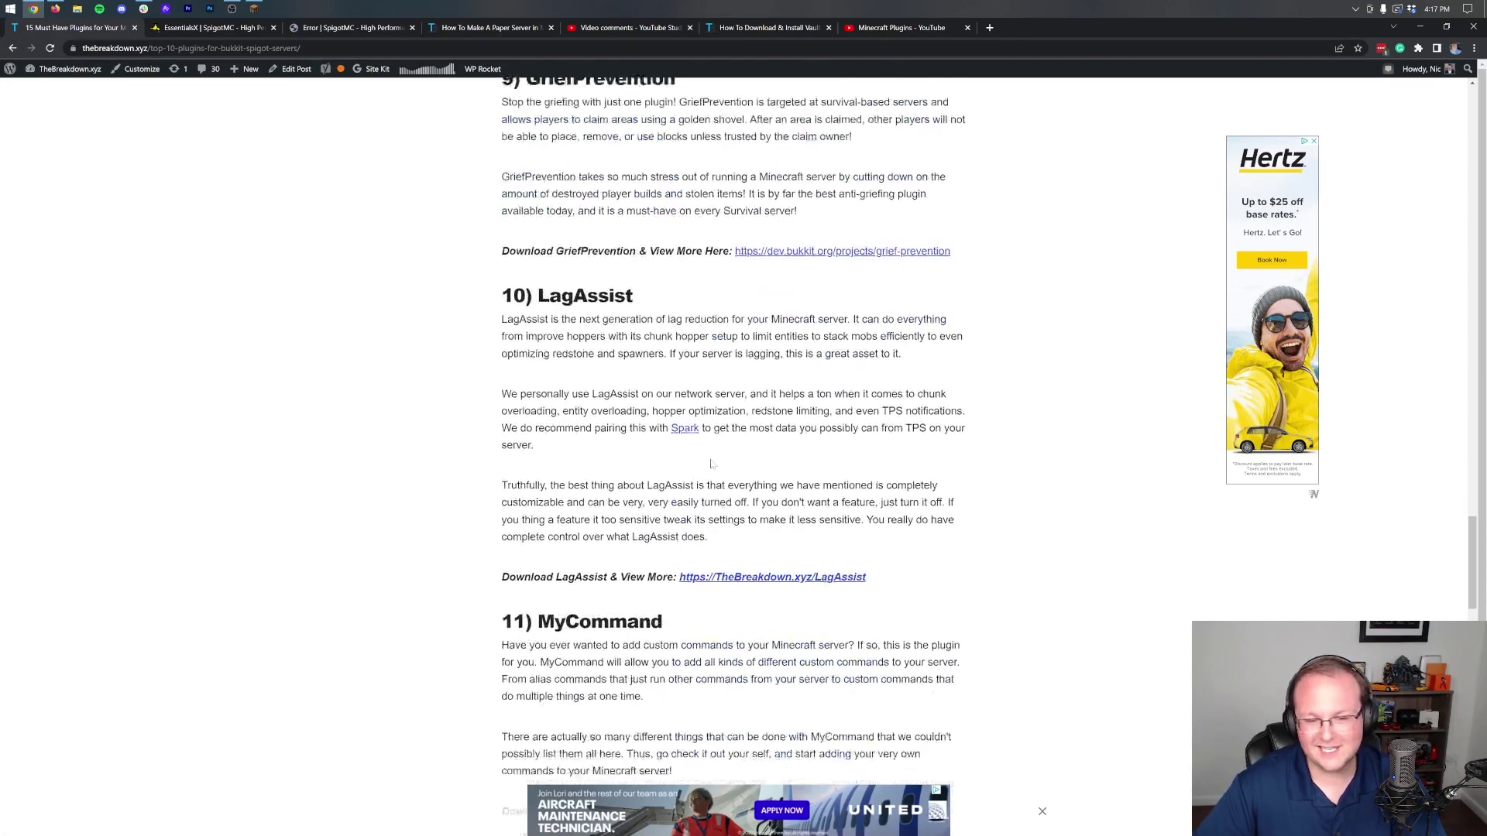
scroll(710, 463, "down", 12)
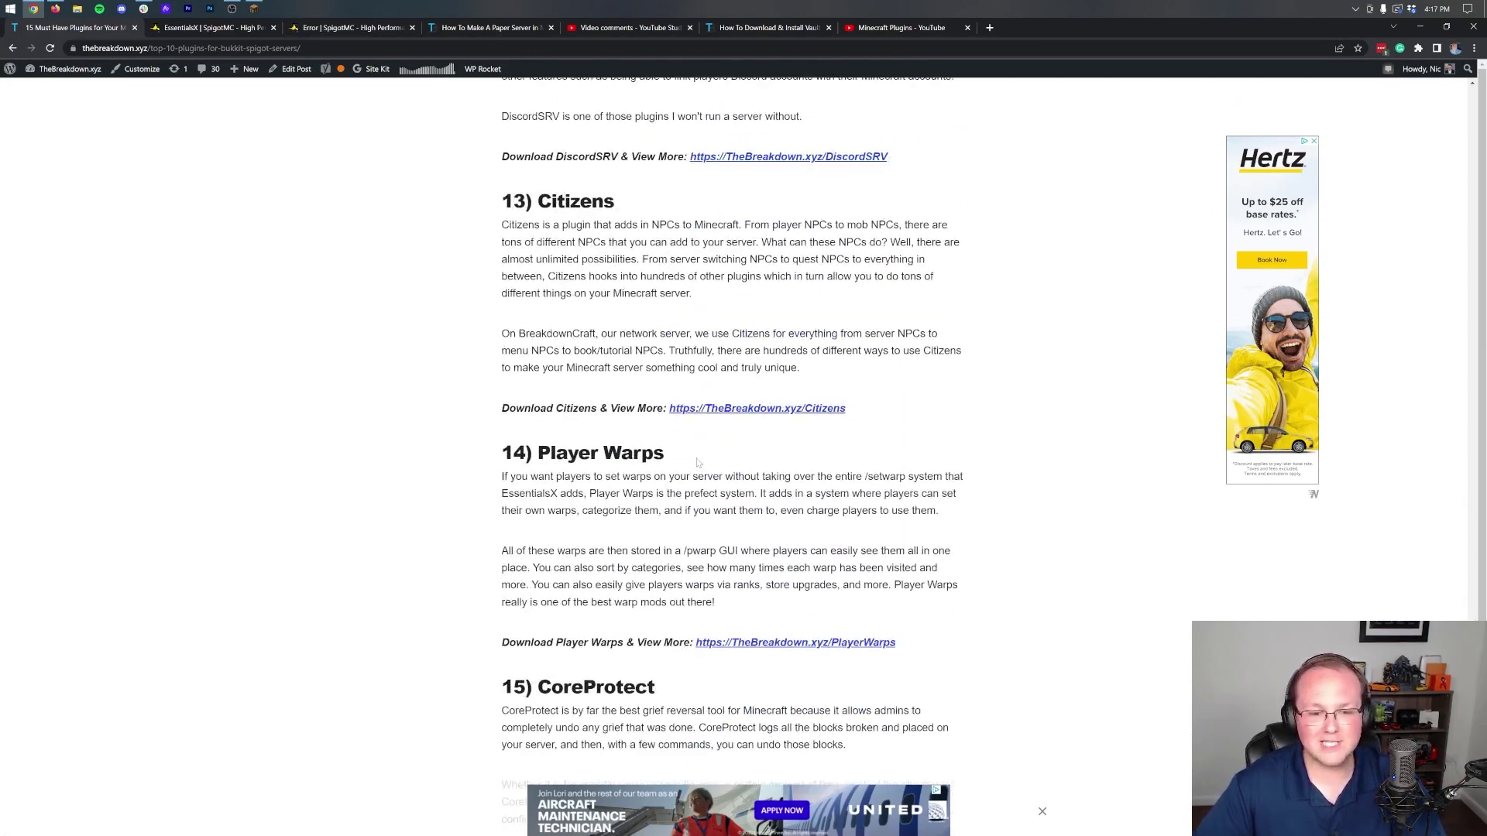
right_click(714, 357)
left_click(722, 364)
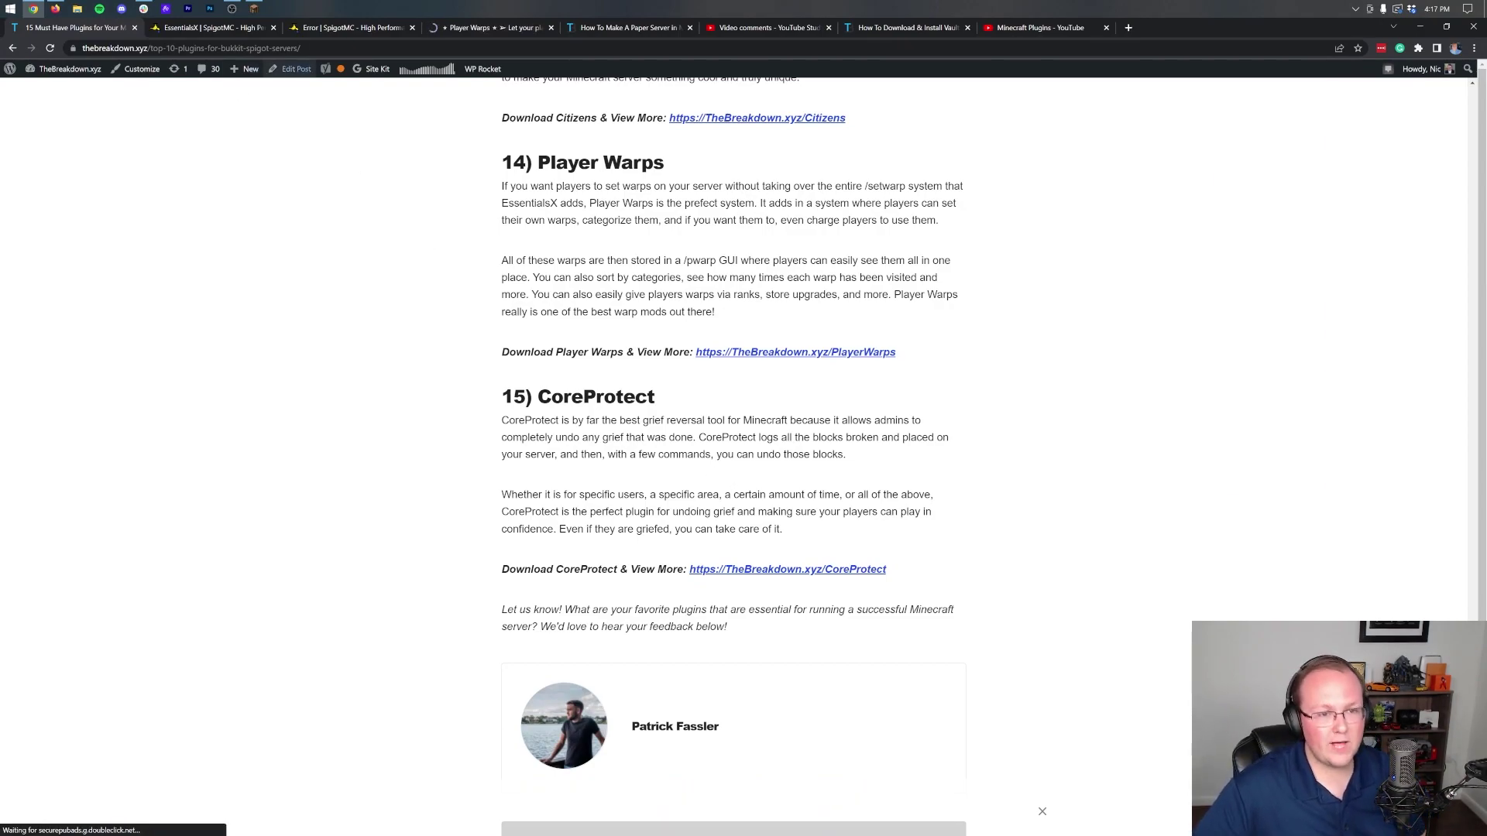
- Go to the mcMMO resource page and log in to SpigotMC to get access to it
key("ctrl+Tab")
key("ctrl+Tab")
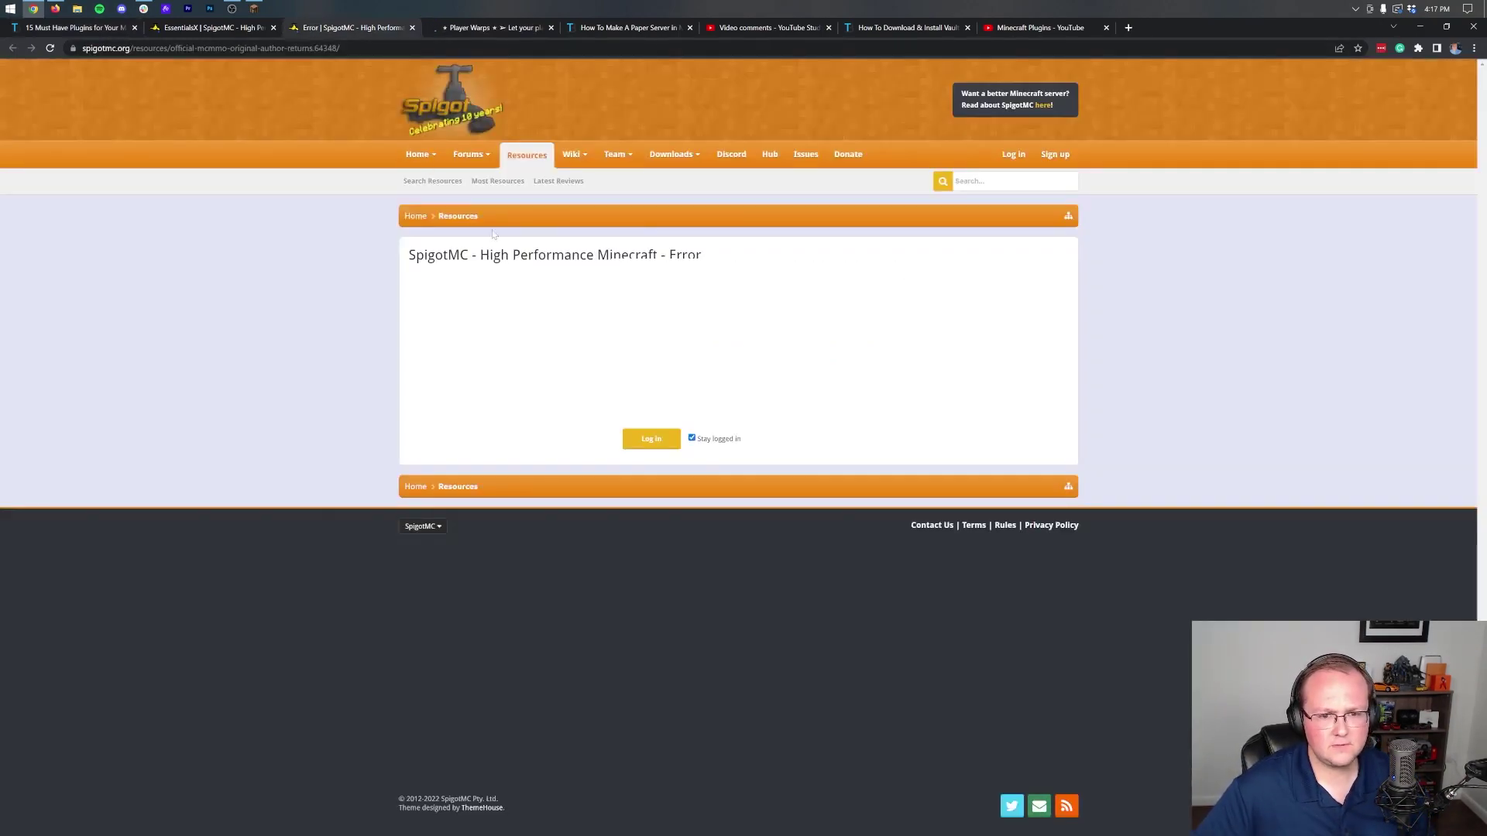
left_click(649, 437)
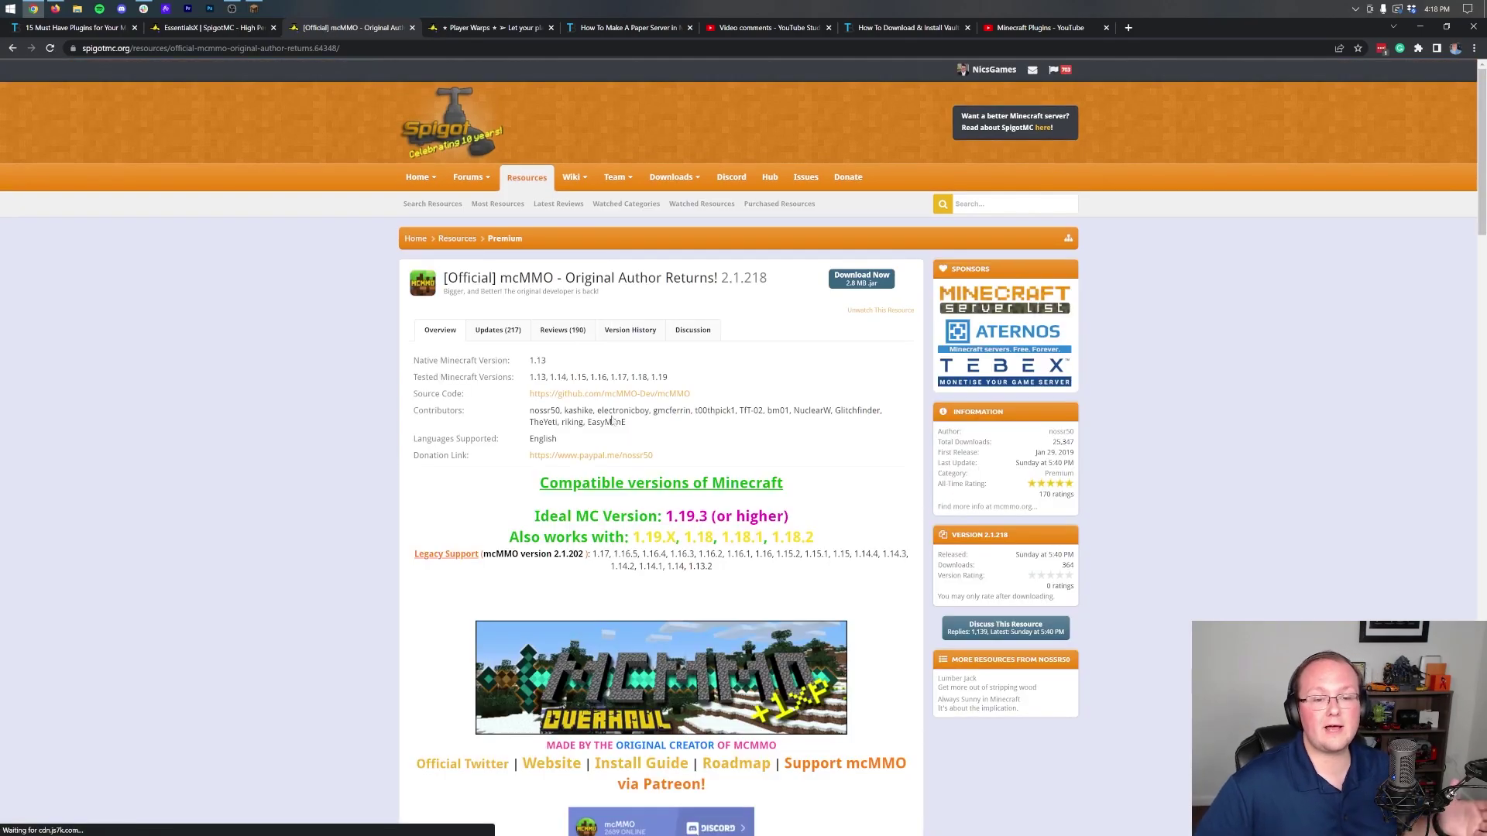
- Check the EssentialsX resource page, return to the plugin article and open the GriefPrevention download link in a new tab
left_click(99, 29)
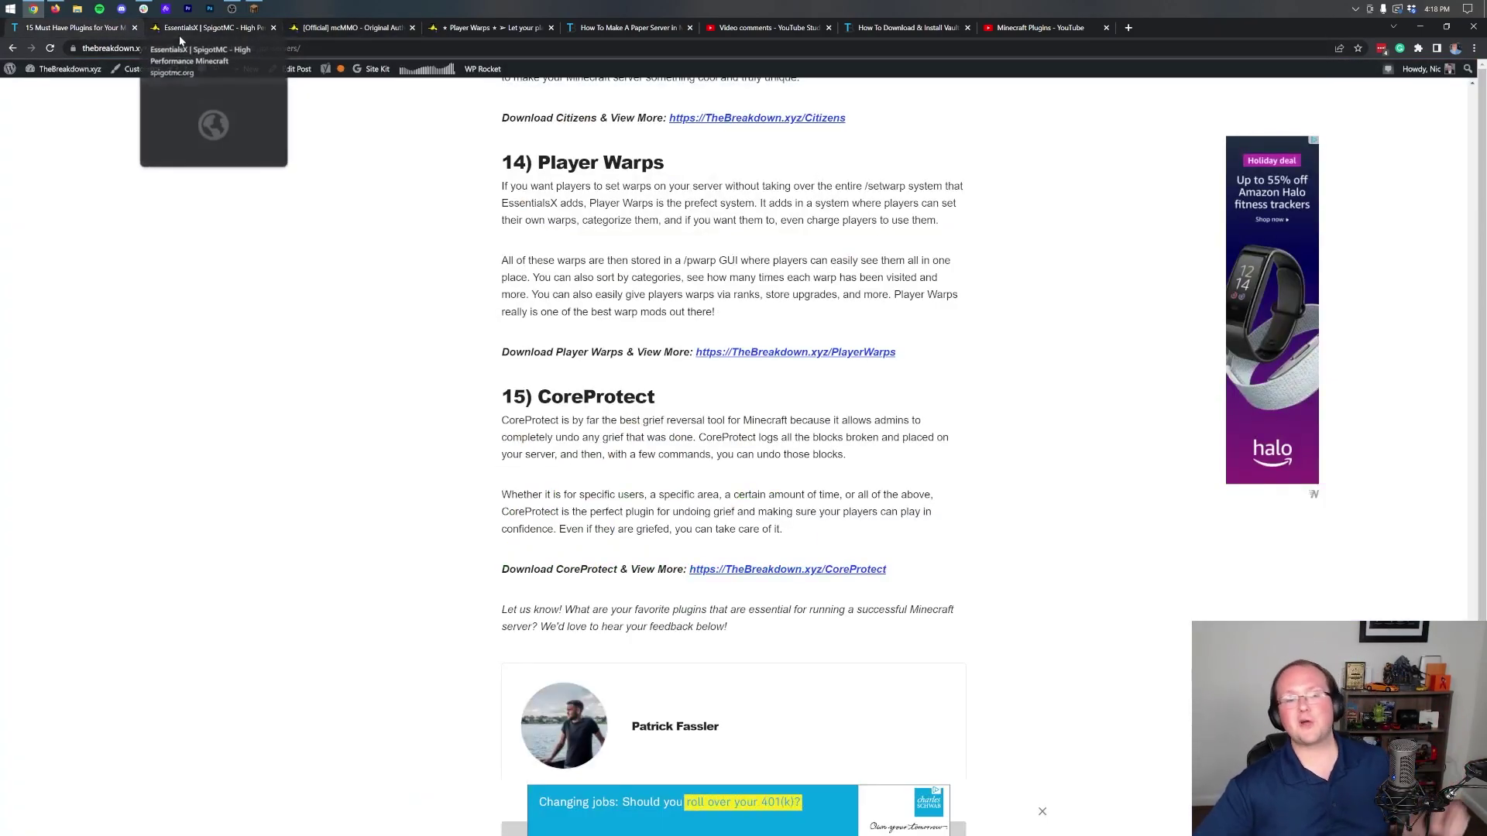
left_click(180, 31)
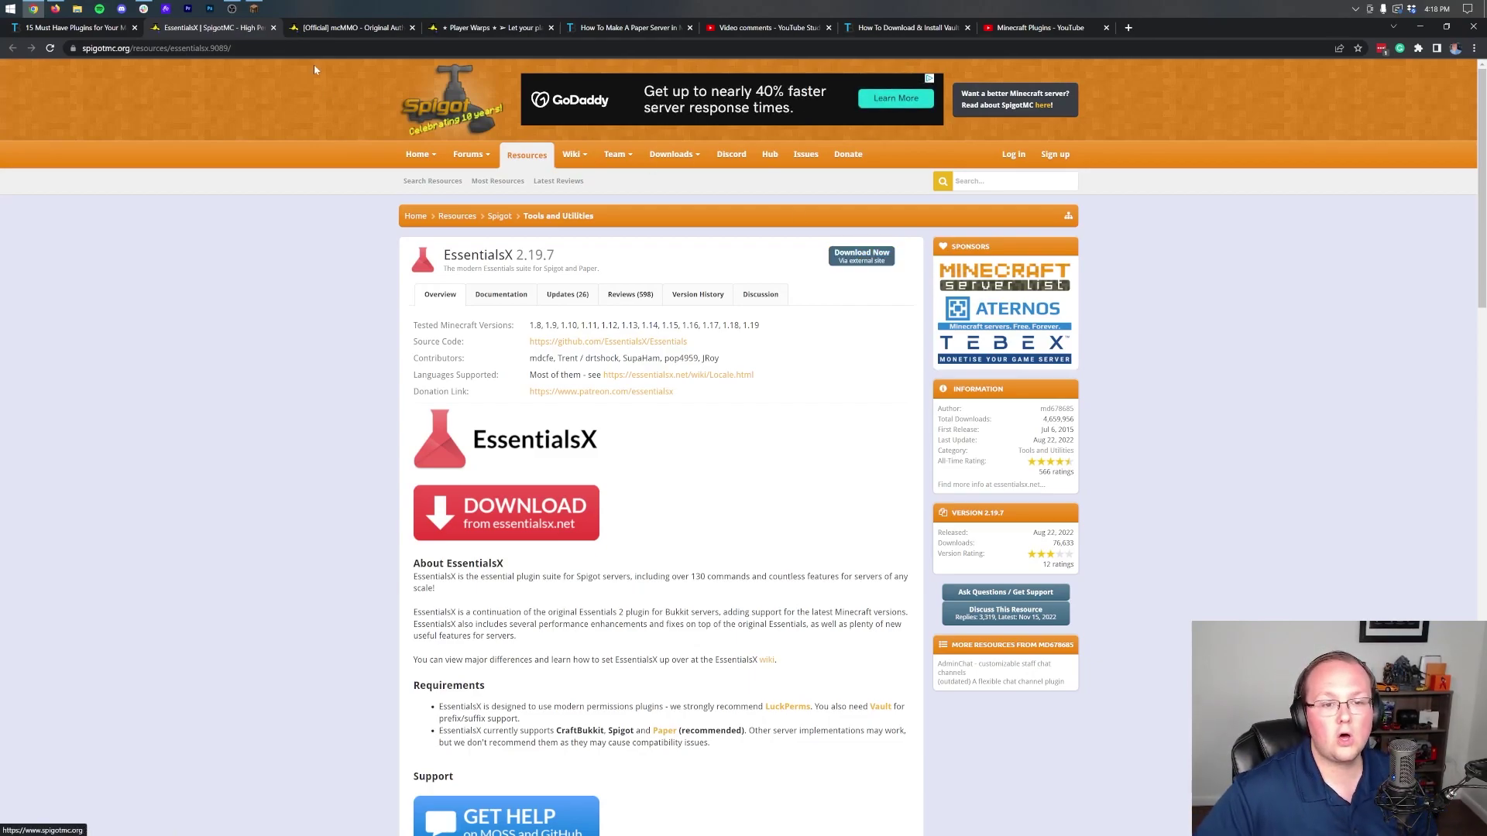
left_click(77, 27)
scroll(774, 492, "up", 14)
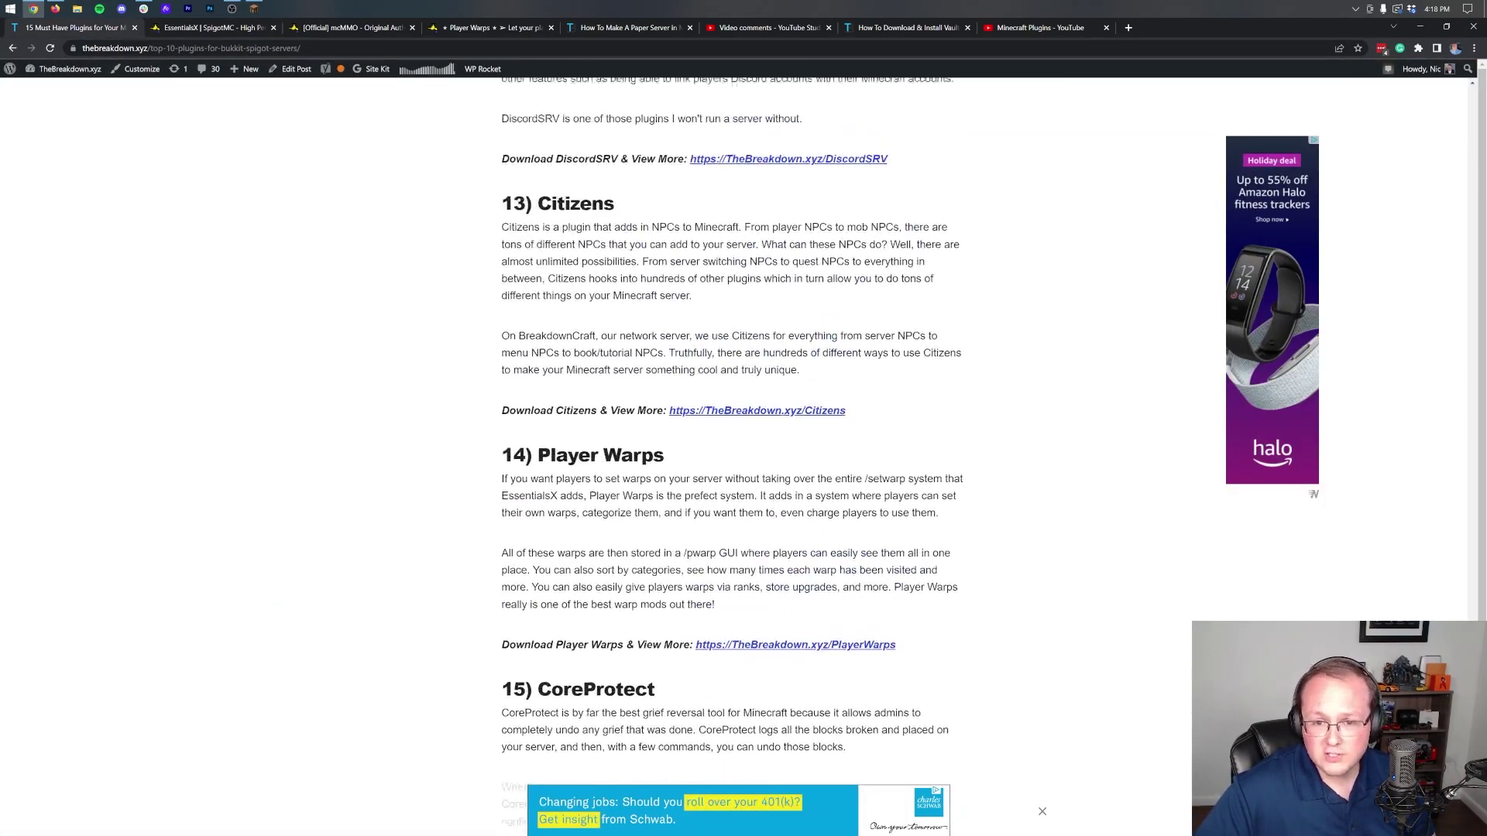
scroll(734, 449, "up", 7)
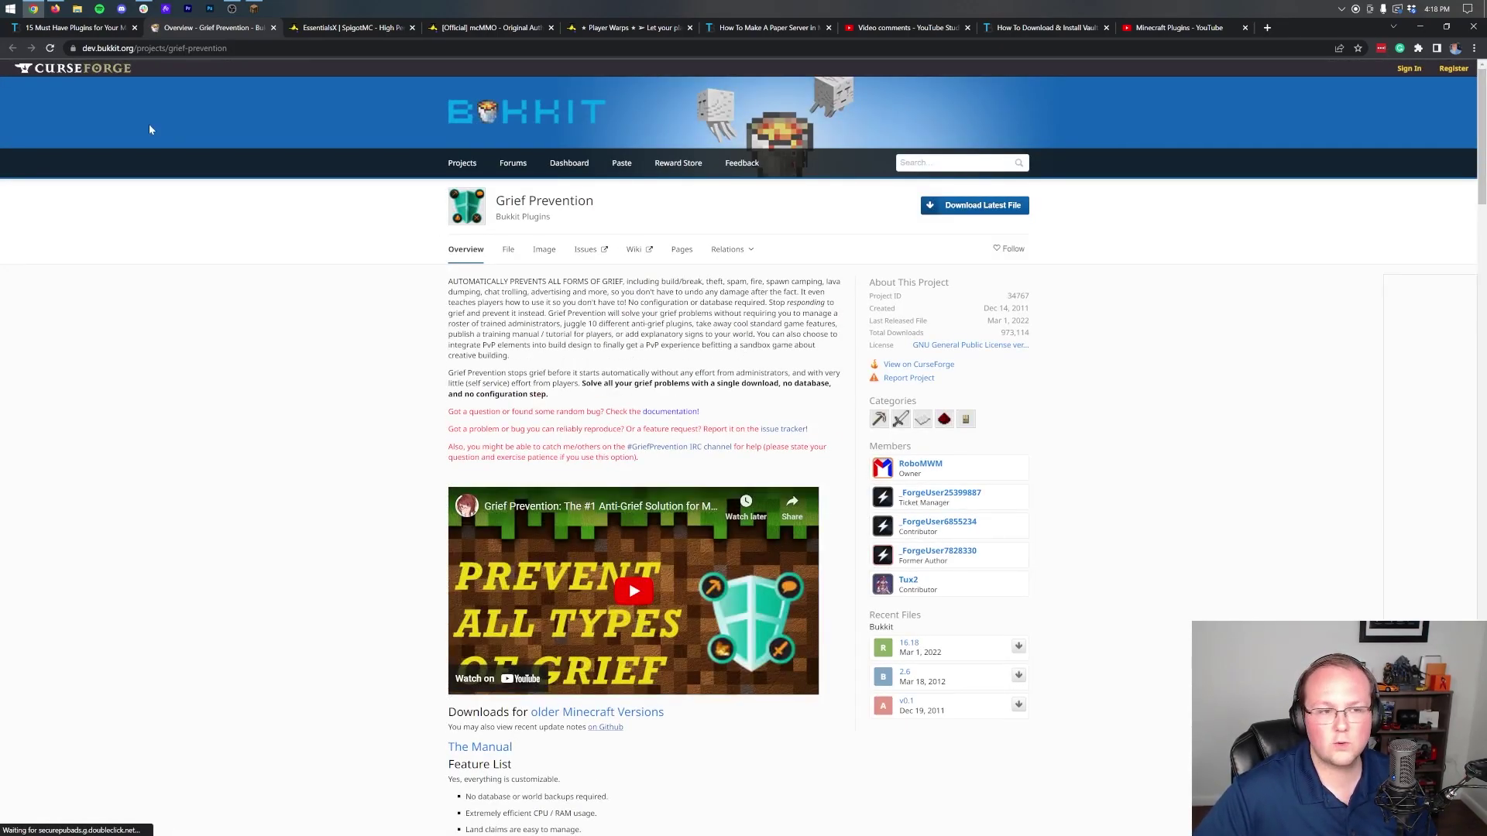
- Check the supported game versions in Grief Prevention's file list and close its page
left_click(503, 391)
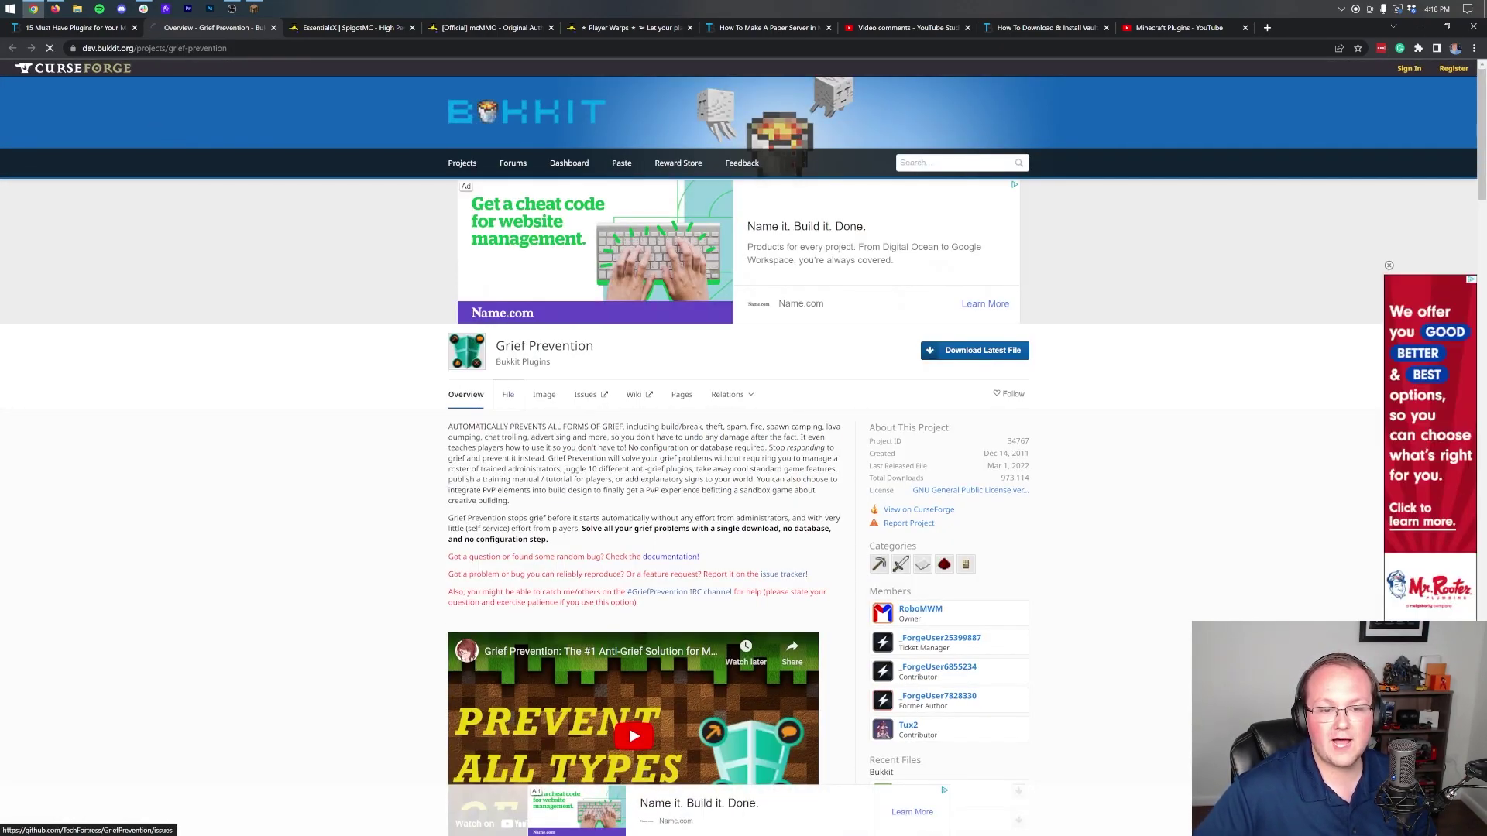
scroll(908, 511, "down", 2)
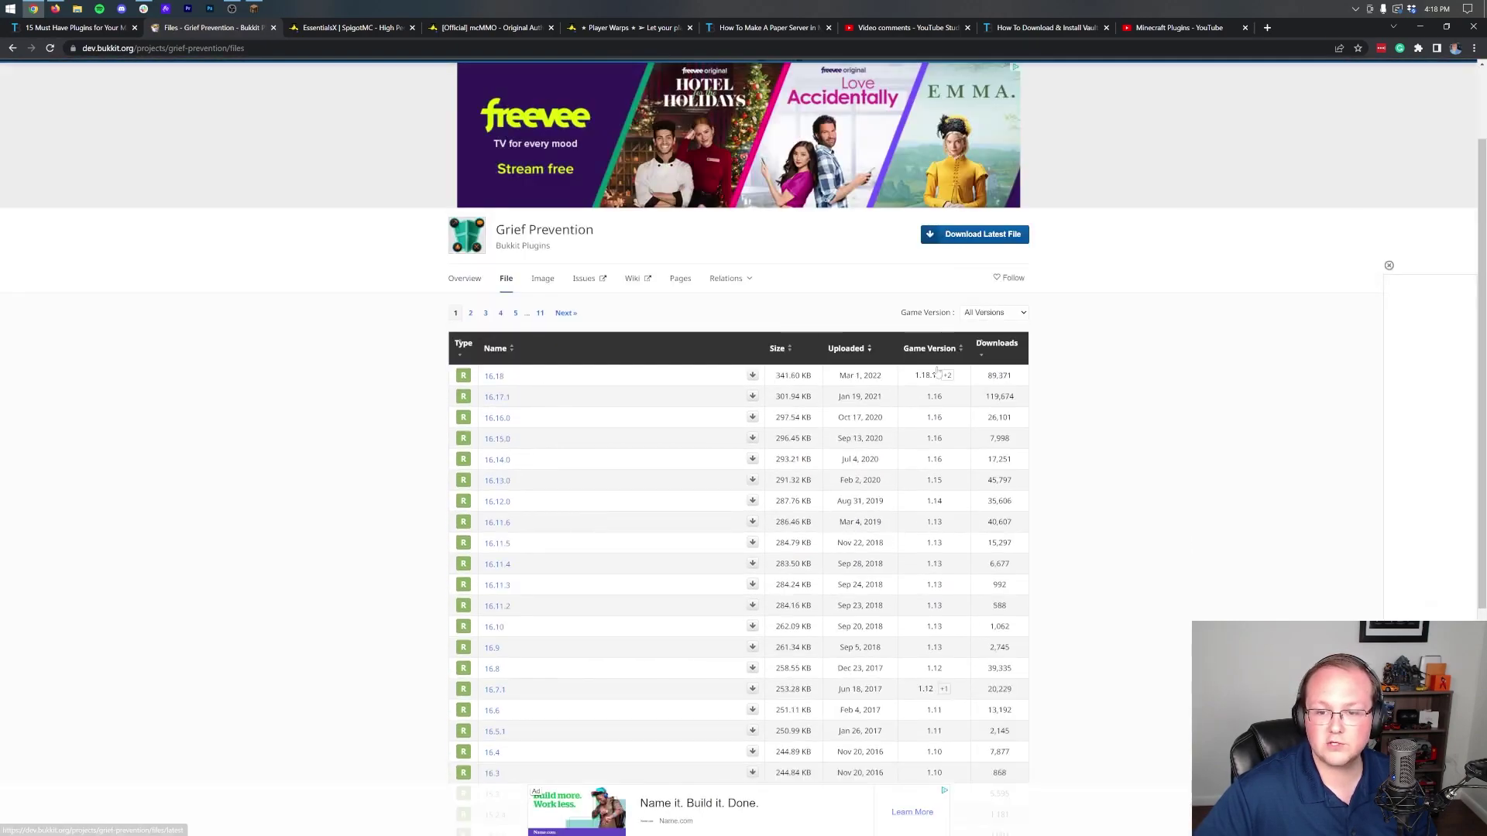
mouse_move(946, 378)
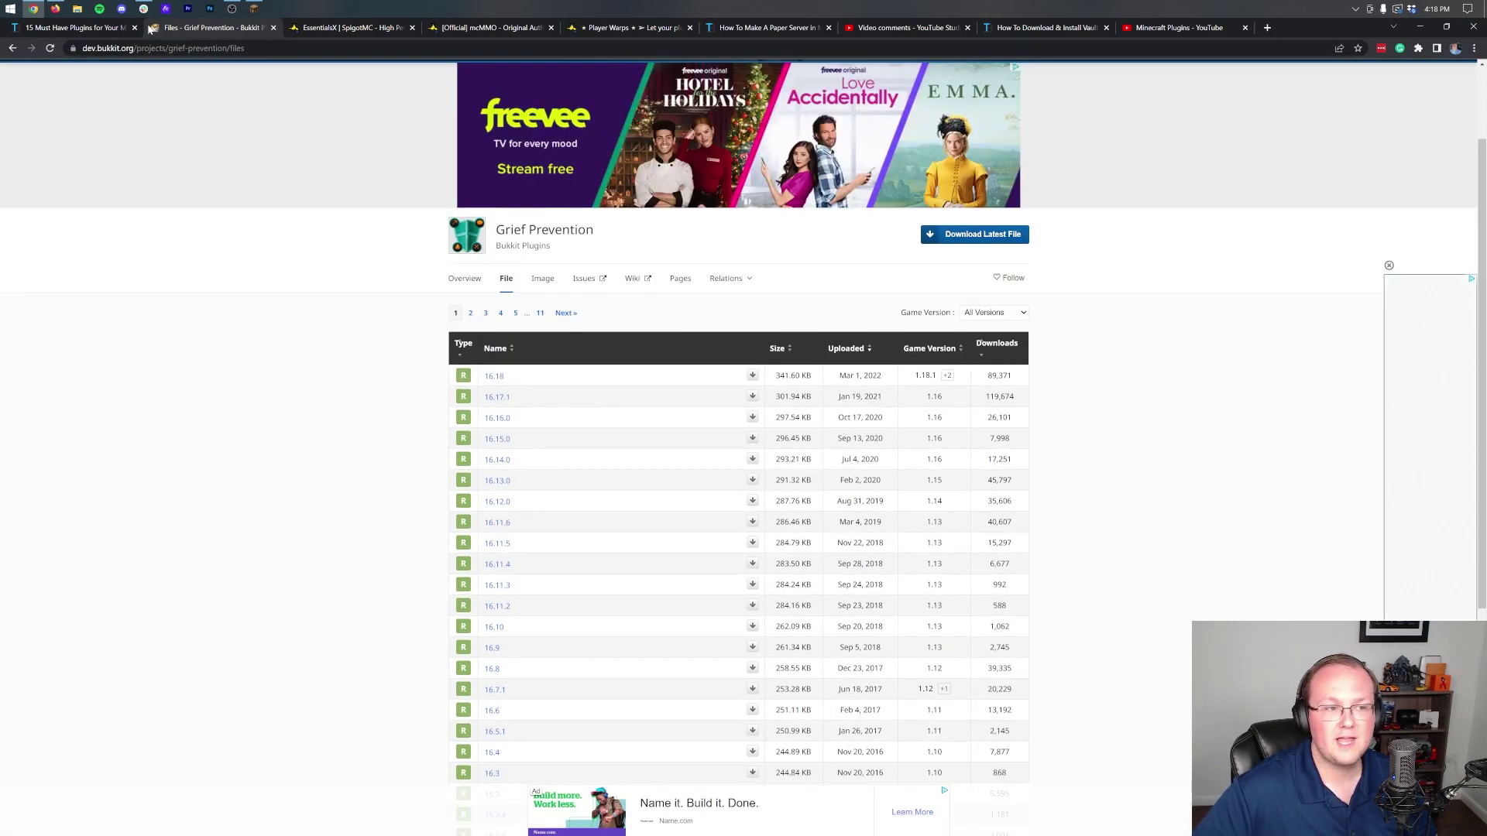
left_click(273, 27)
- Go to the external EssentialsX download page from its SpigotMC resource page
scroll(732, 449, "up", 20)
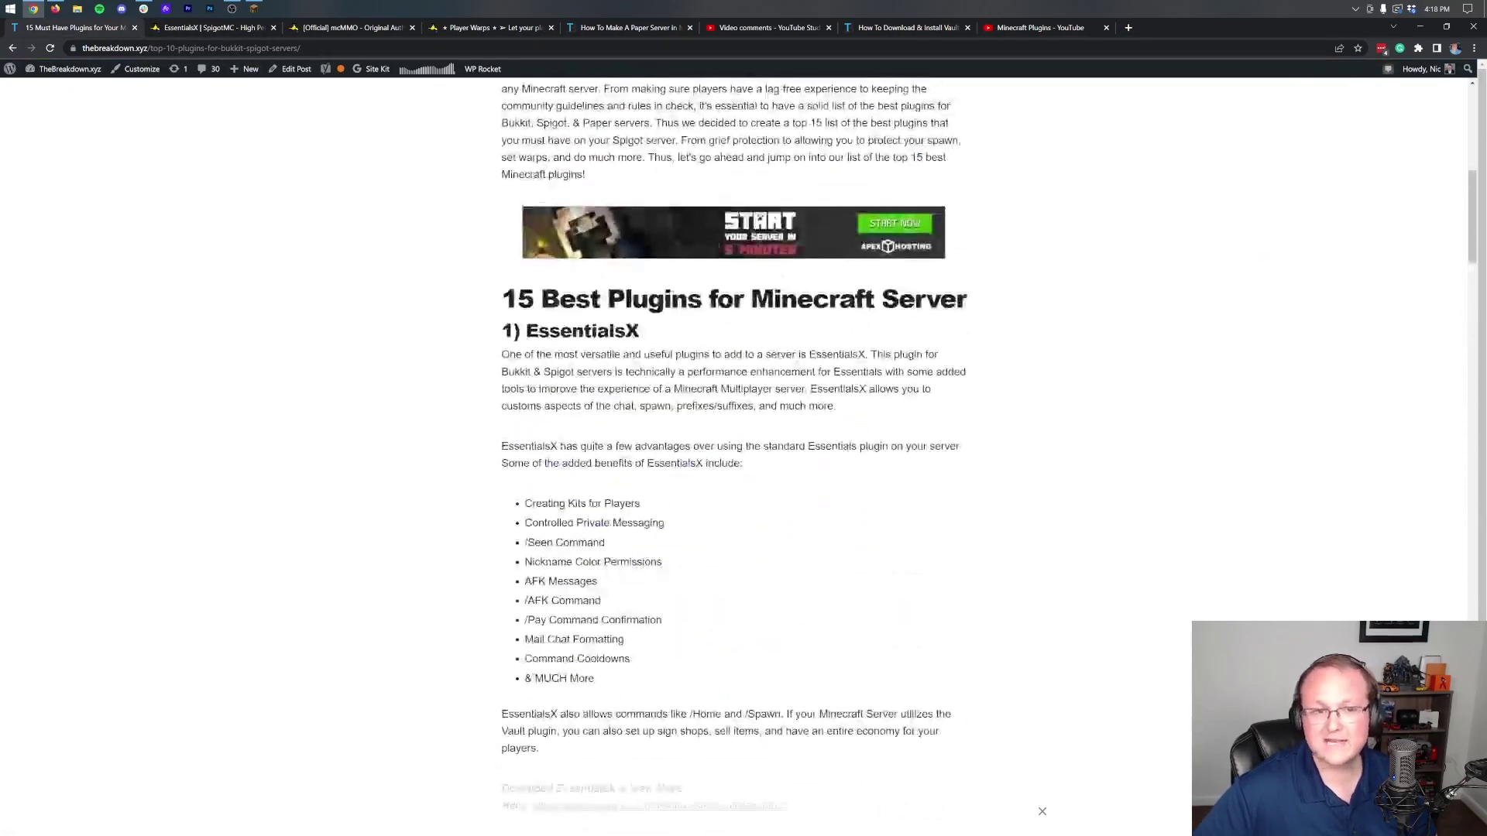
left_click(184, 33)
left_click(839, 260)
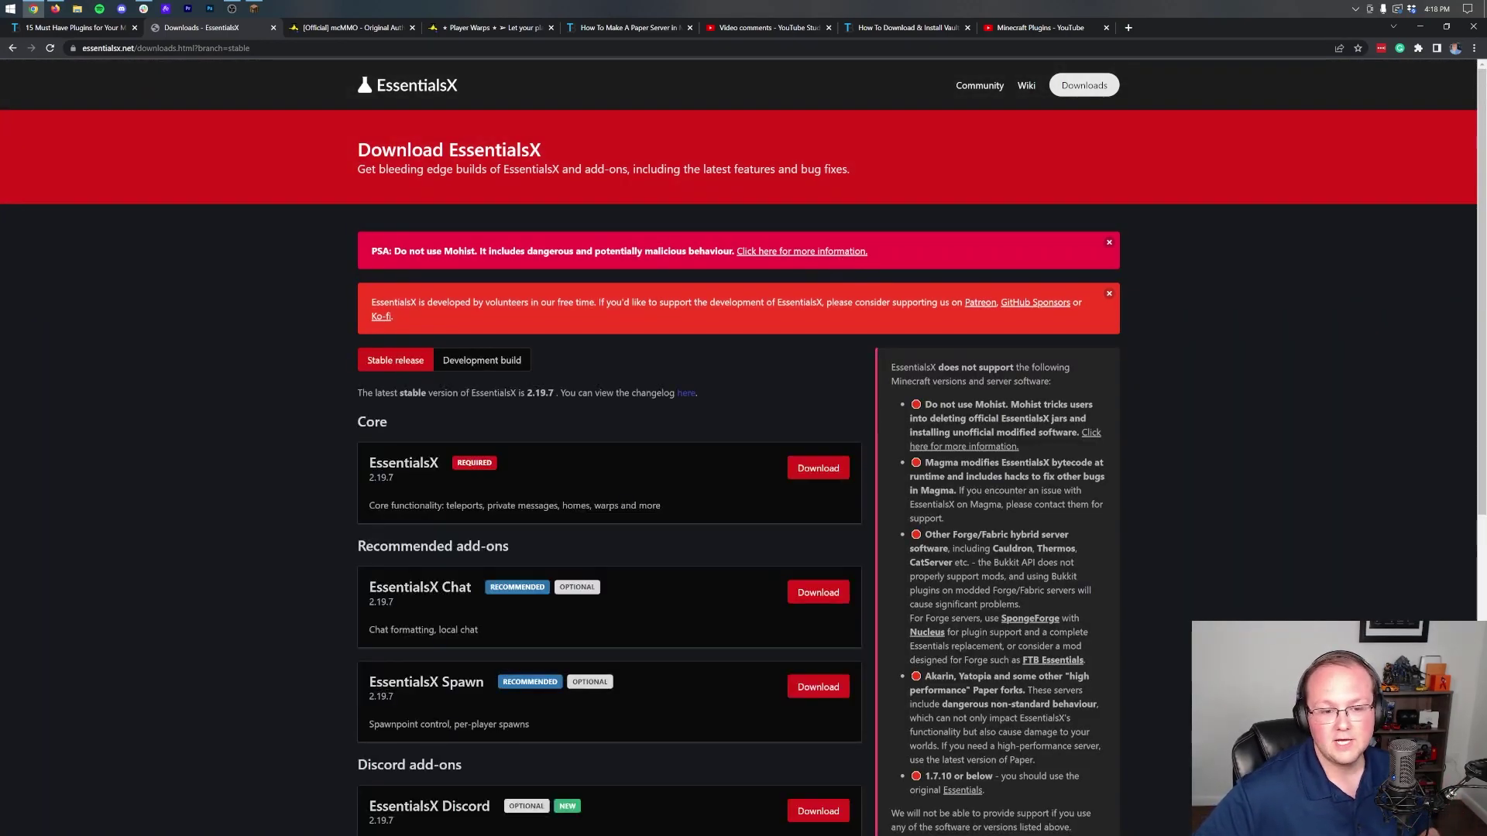
- Download the stable 2.19.7 jars of EssentialsX core, EssentialsX Chat and EssentialsX Spawn
scroll(658, 360, "down", 1)
scroll(656, 365, "down", 2)
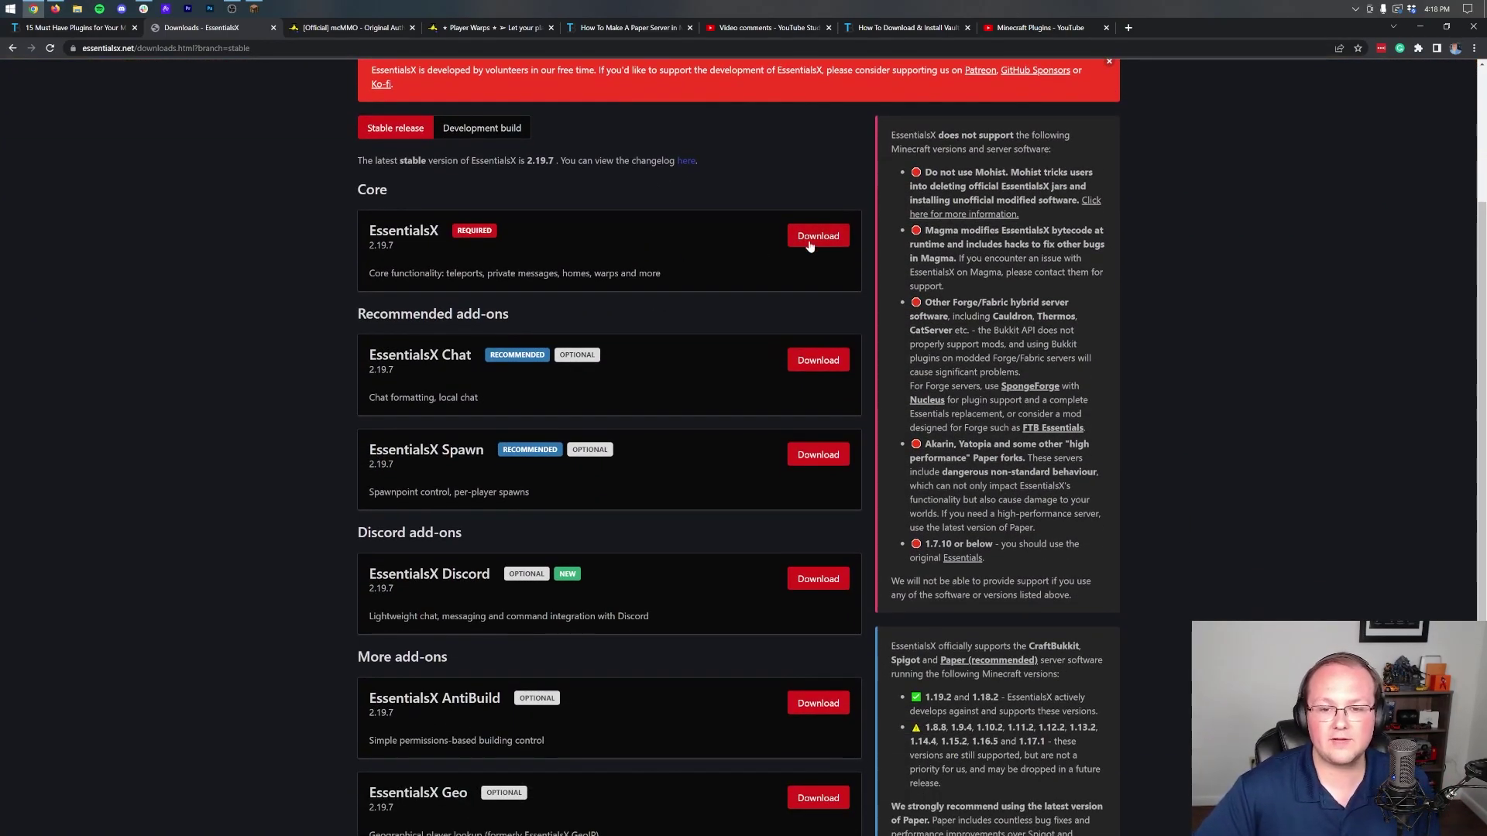
left_click(809, 246)
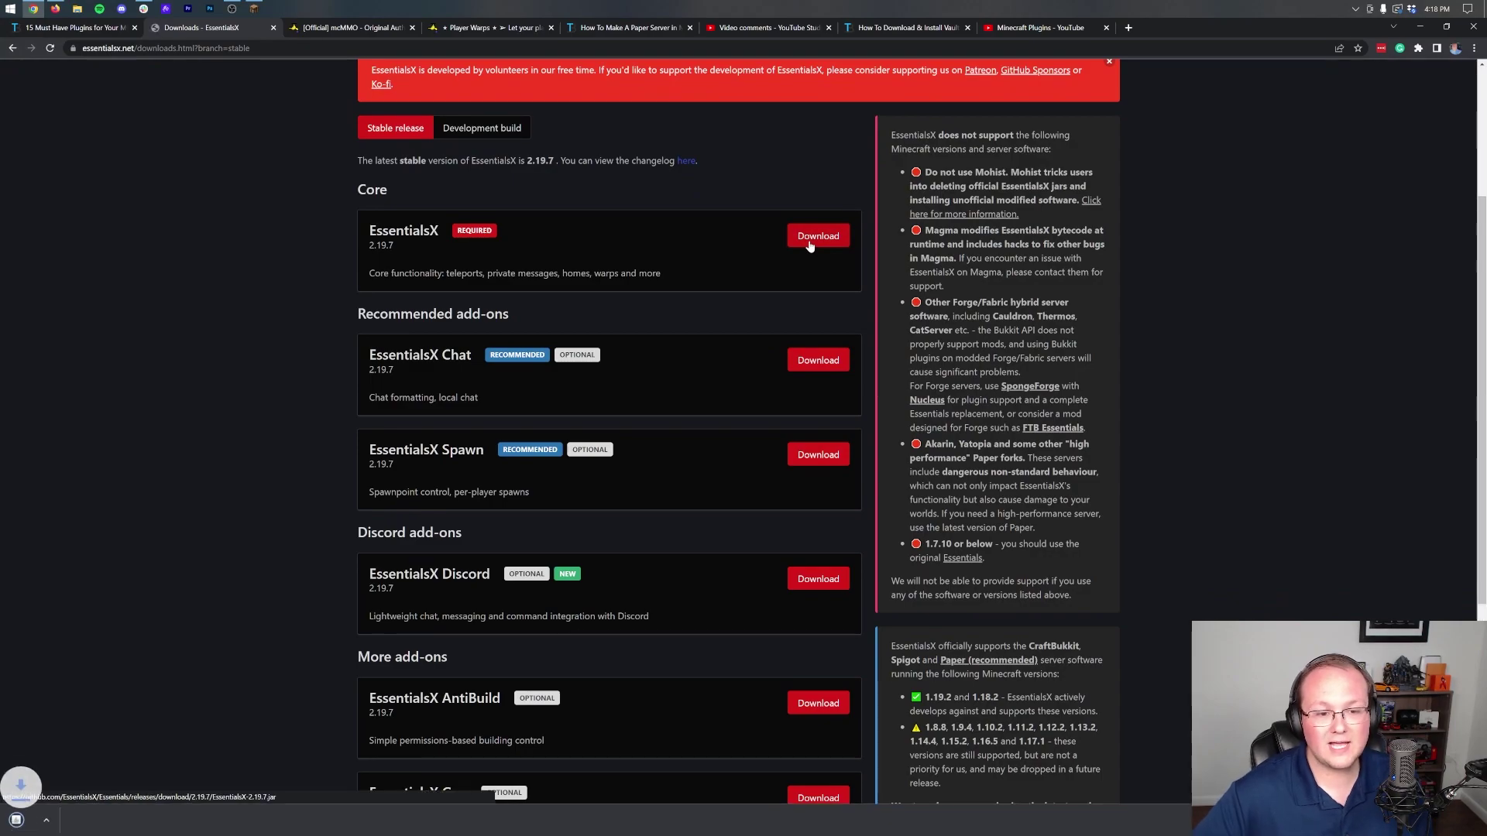
left_click(814, 456)
scroll(659, 418, "down", 3)
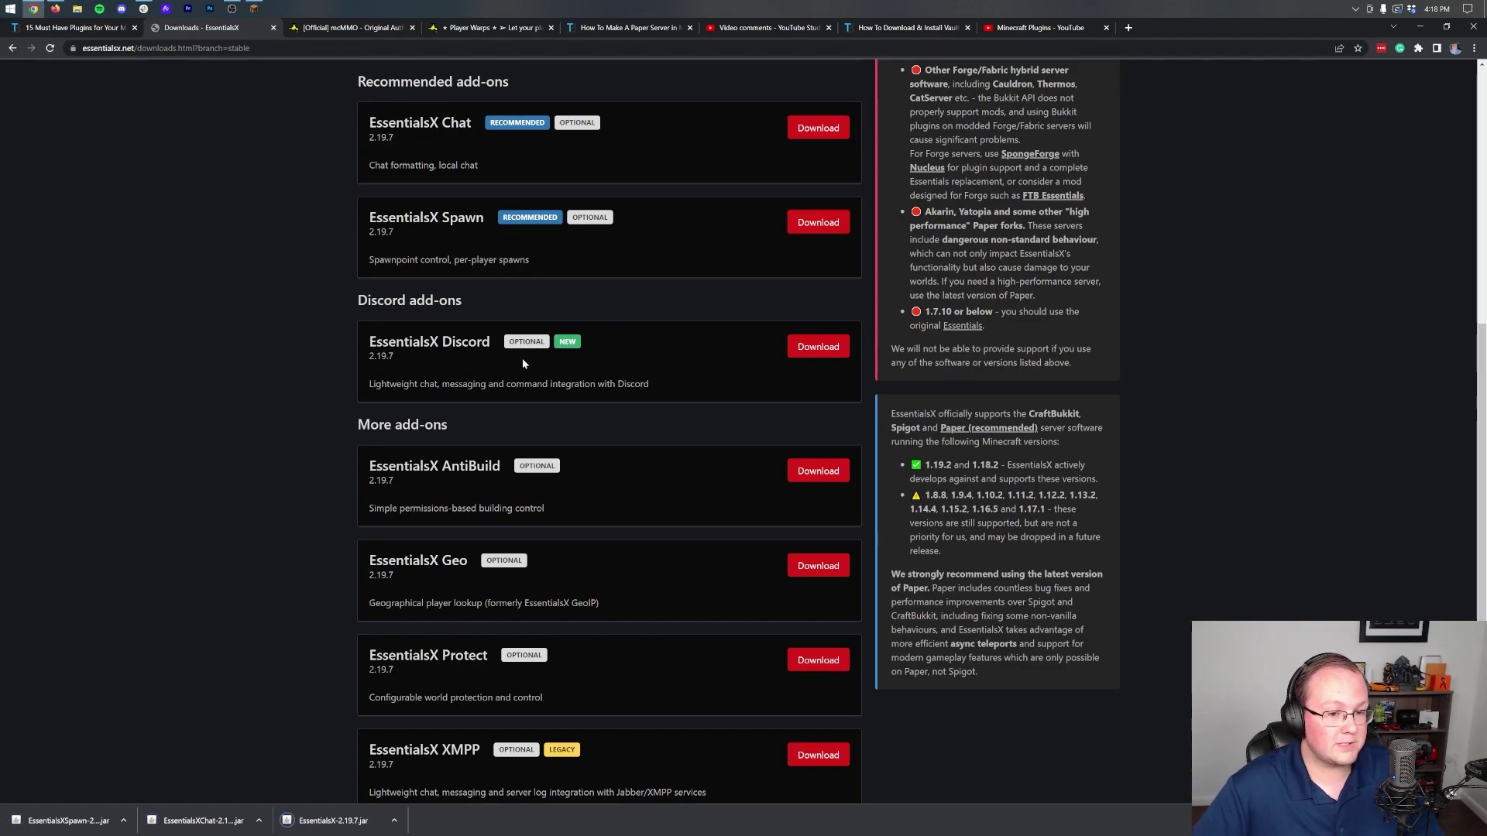
scroll(522, 358, "up", 6)
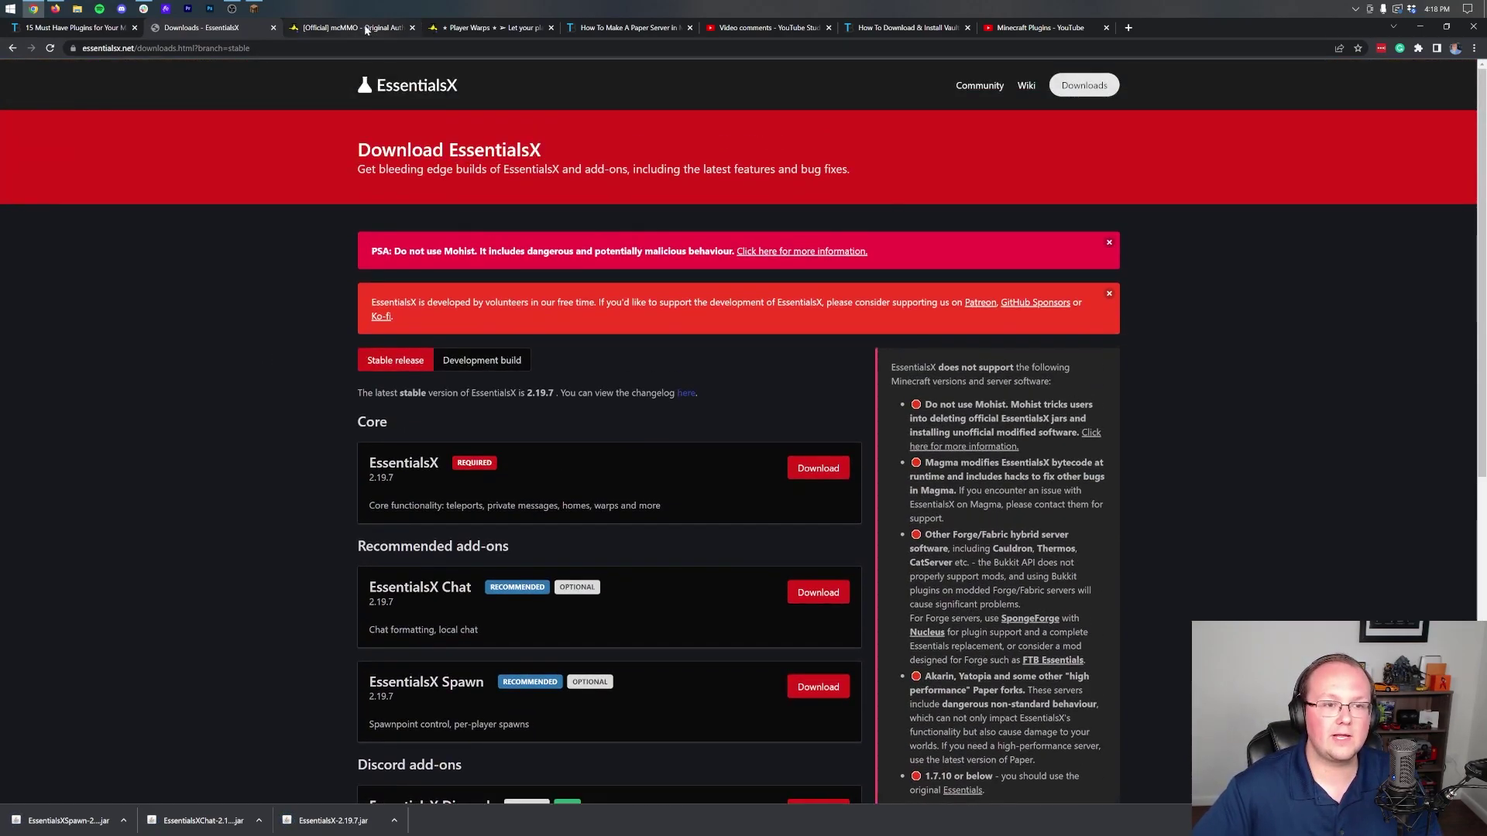
- Download the mcMMO and Player Warps 6.18.1 jars from their SpigotMC resource pages
left_click(352, 28)
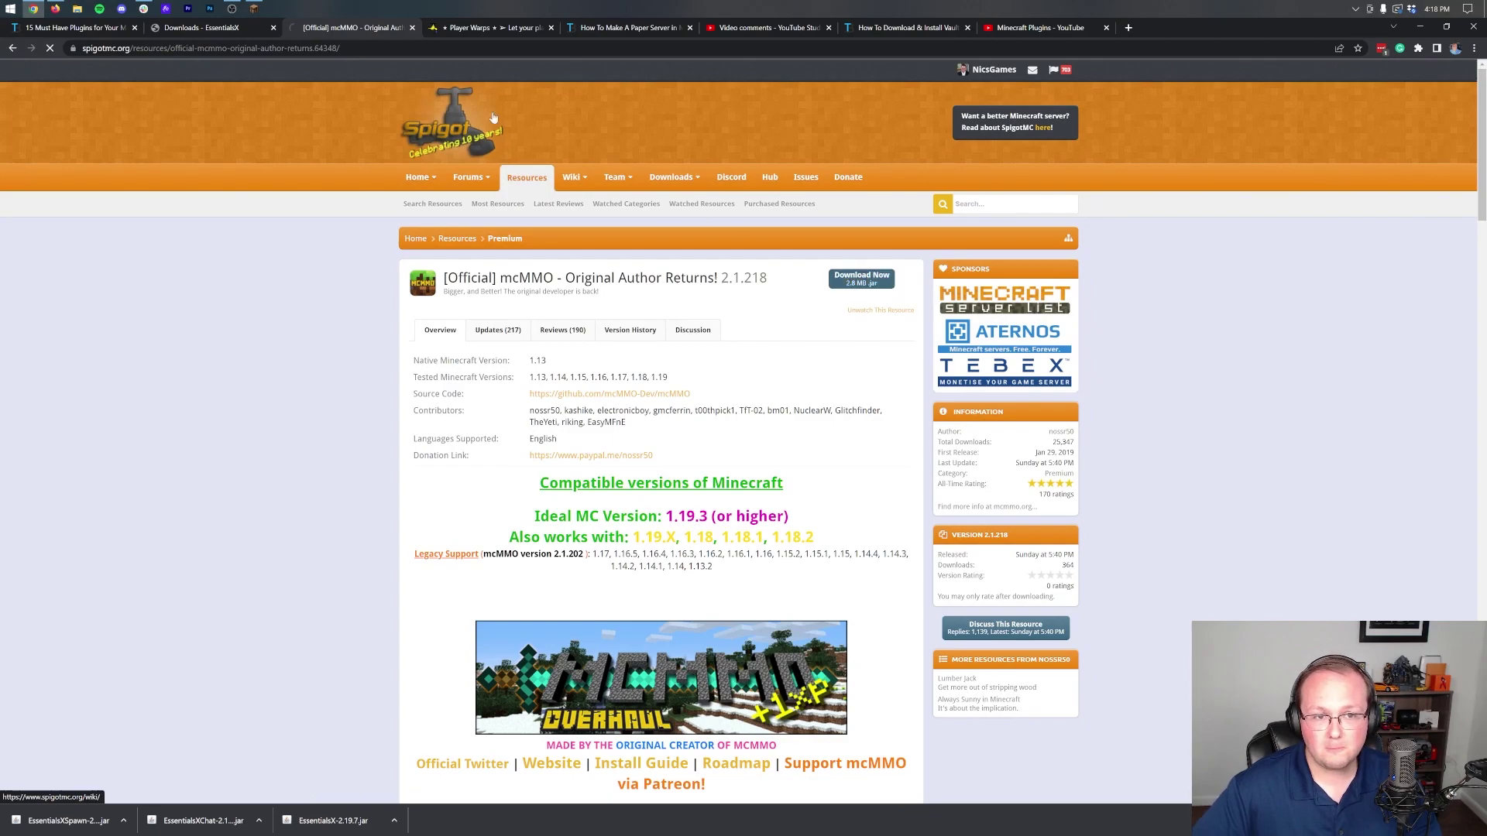
left_click(466, 31)
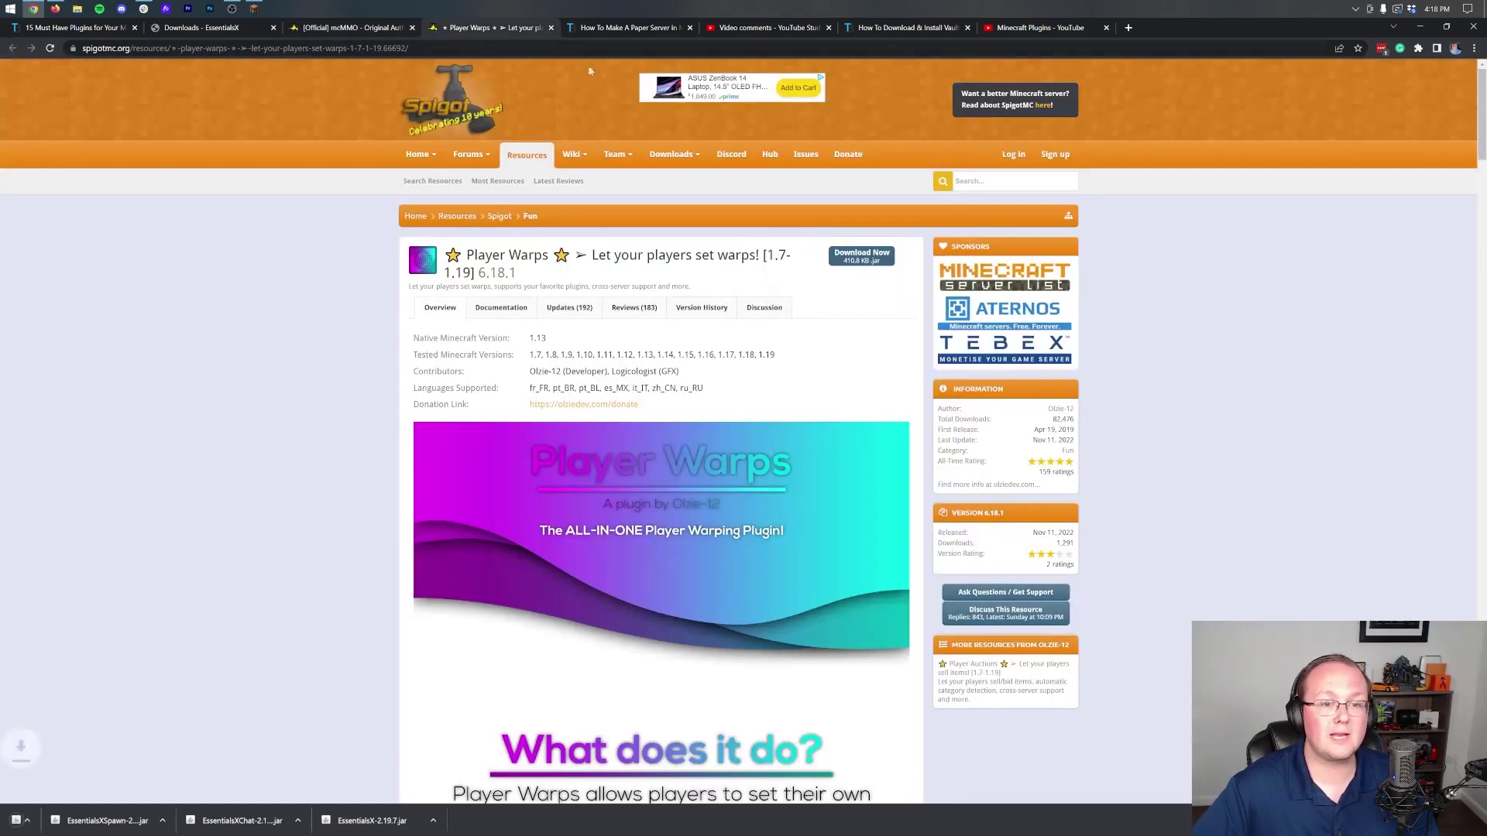
left_click(876, 265)
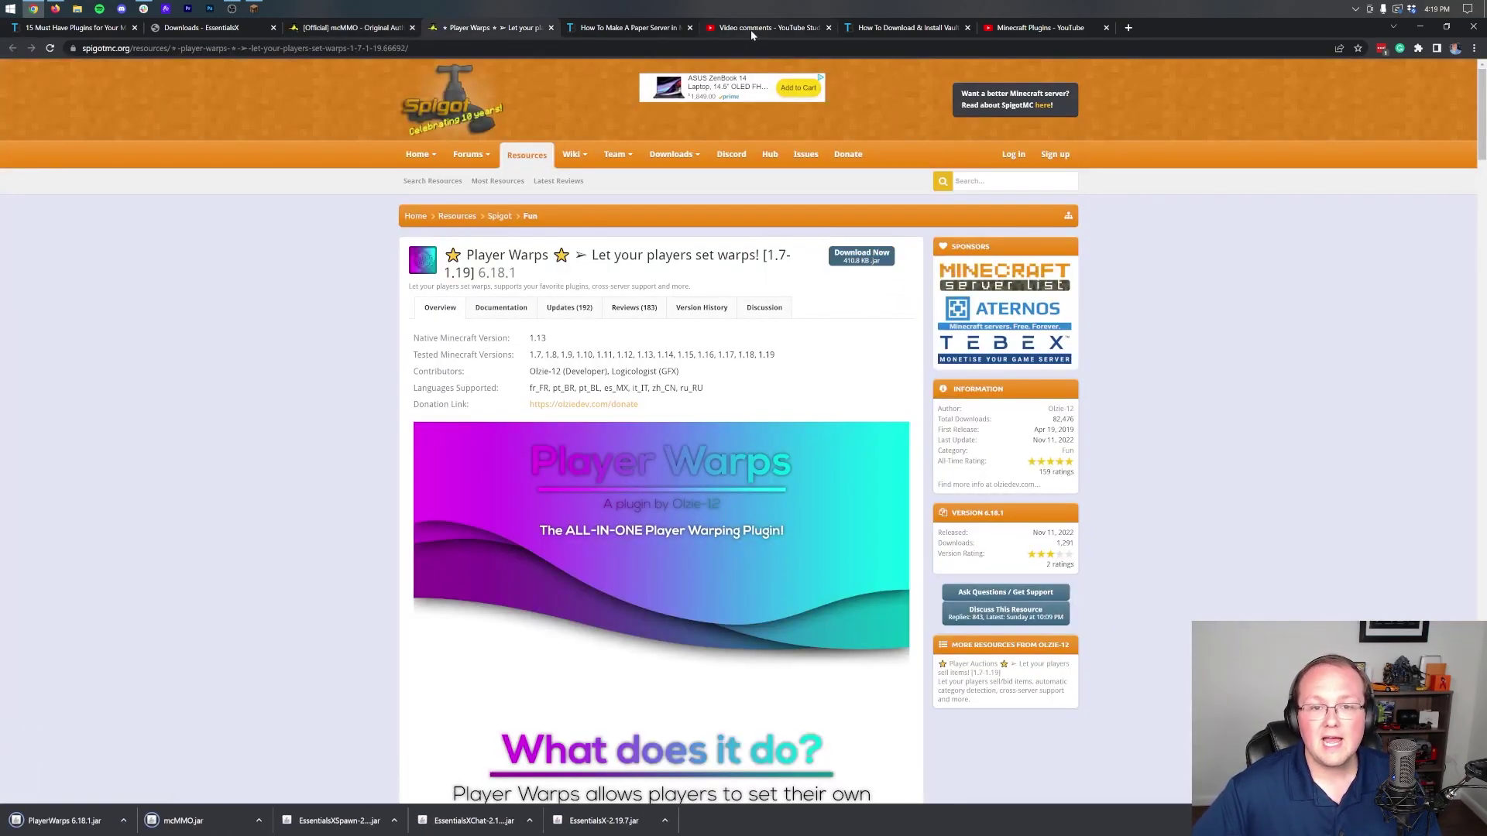
- Follow the download link in the Vault installation article to Vault's SpigotMC page and download Vault 1.7.3
left_click(887, 30)
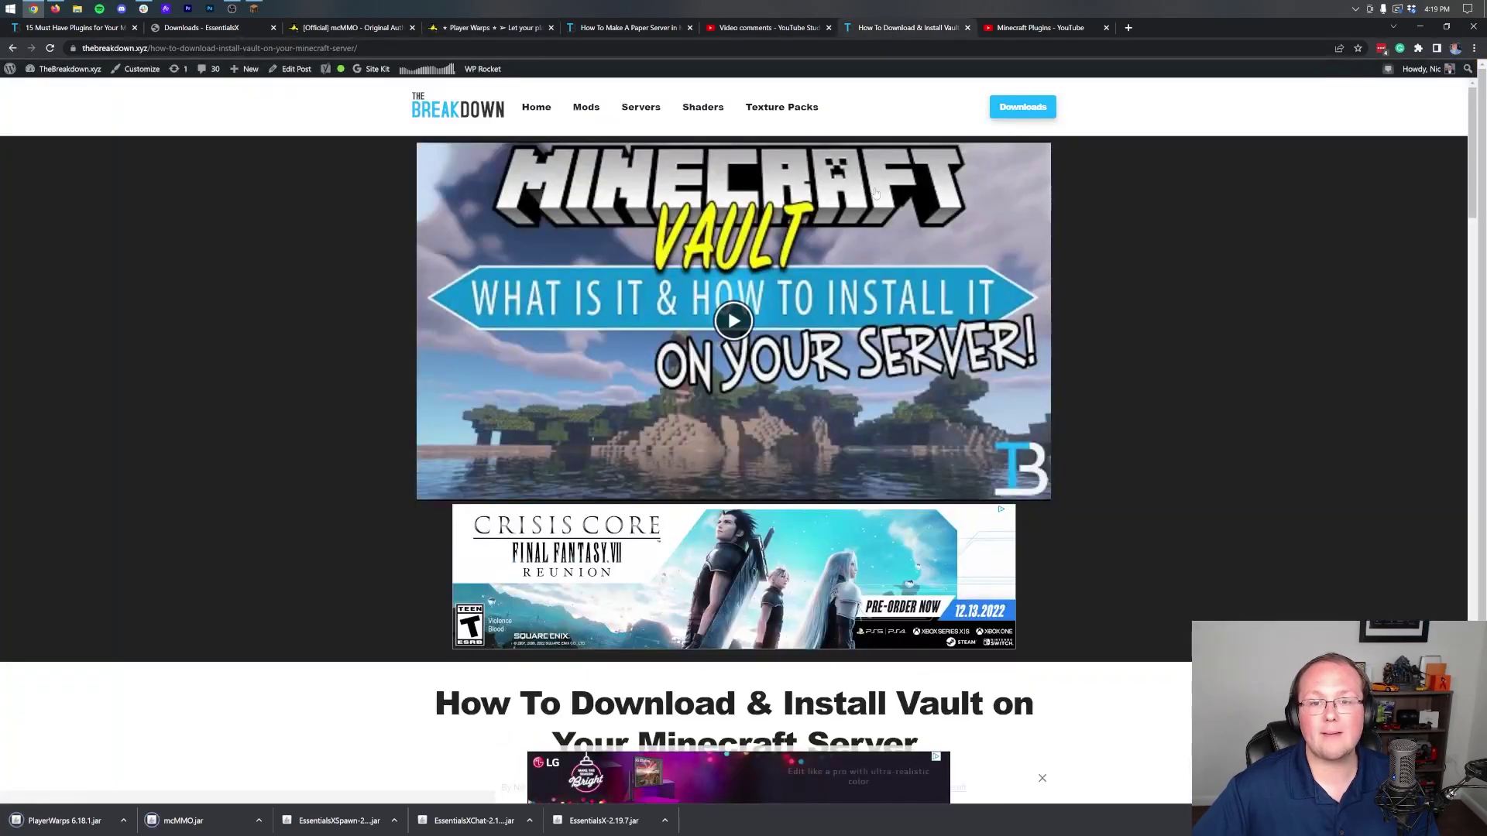
scroll(1163, 339, "down", 5)
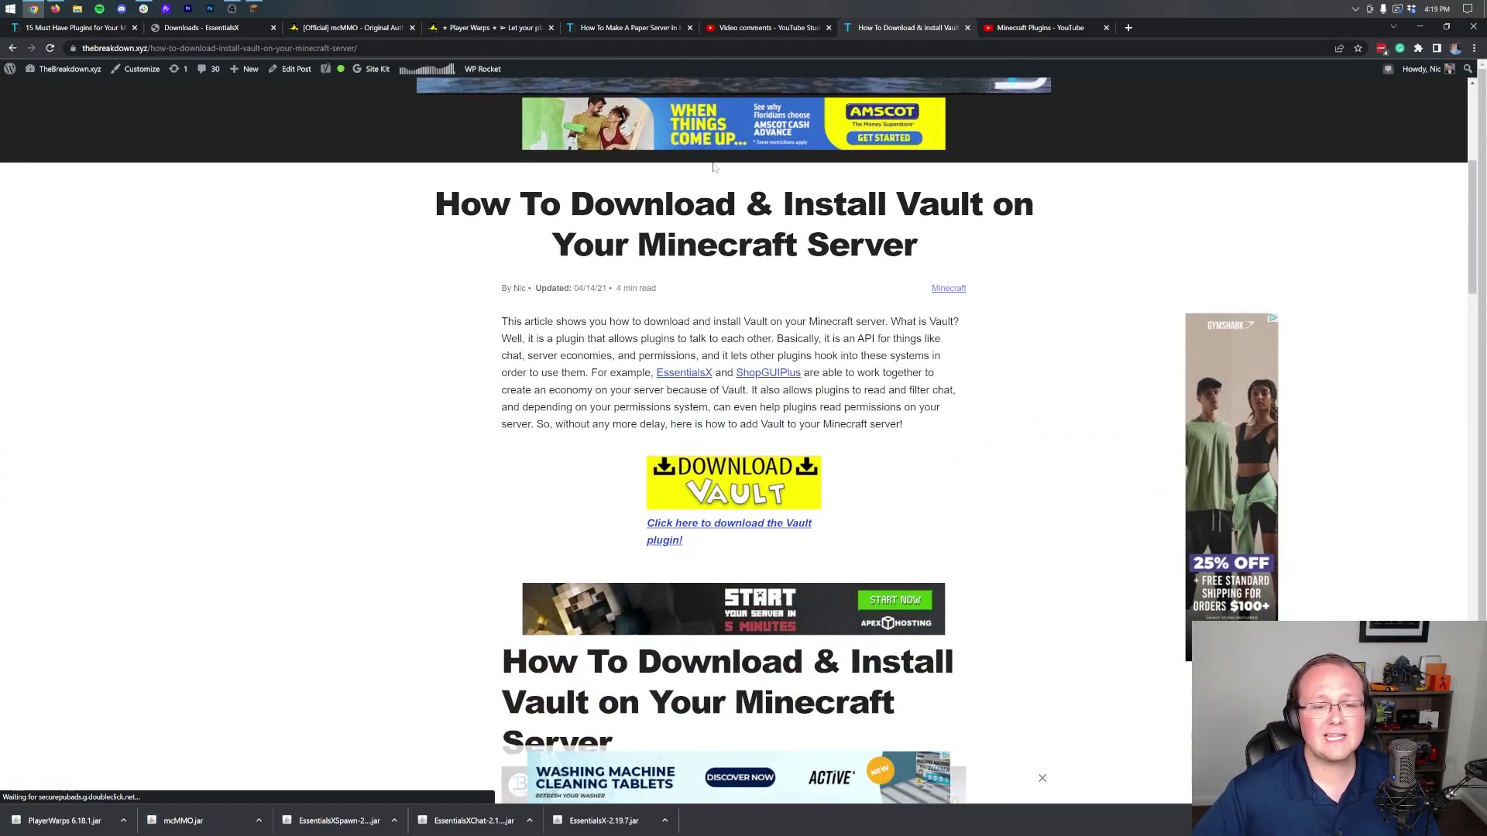
left_click(703, 465)
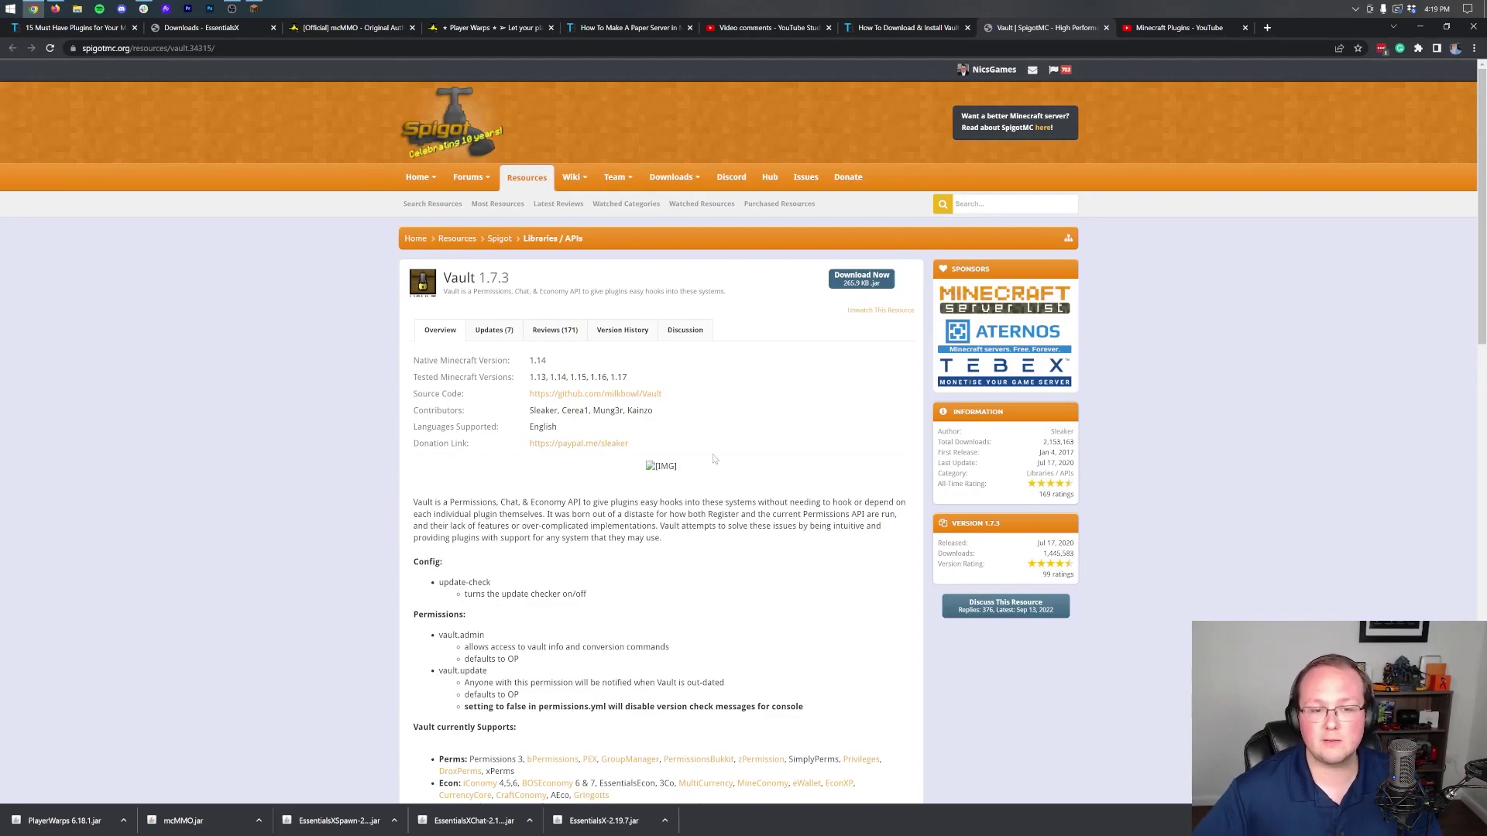
left_click(859, 280)
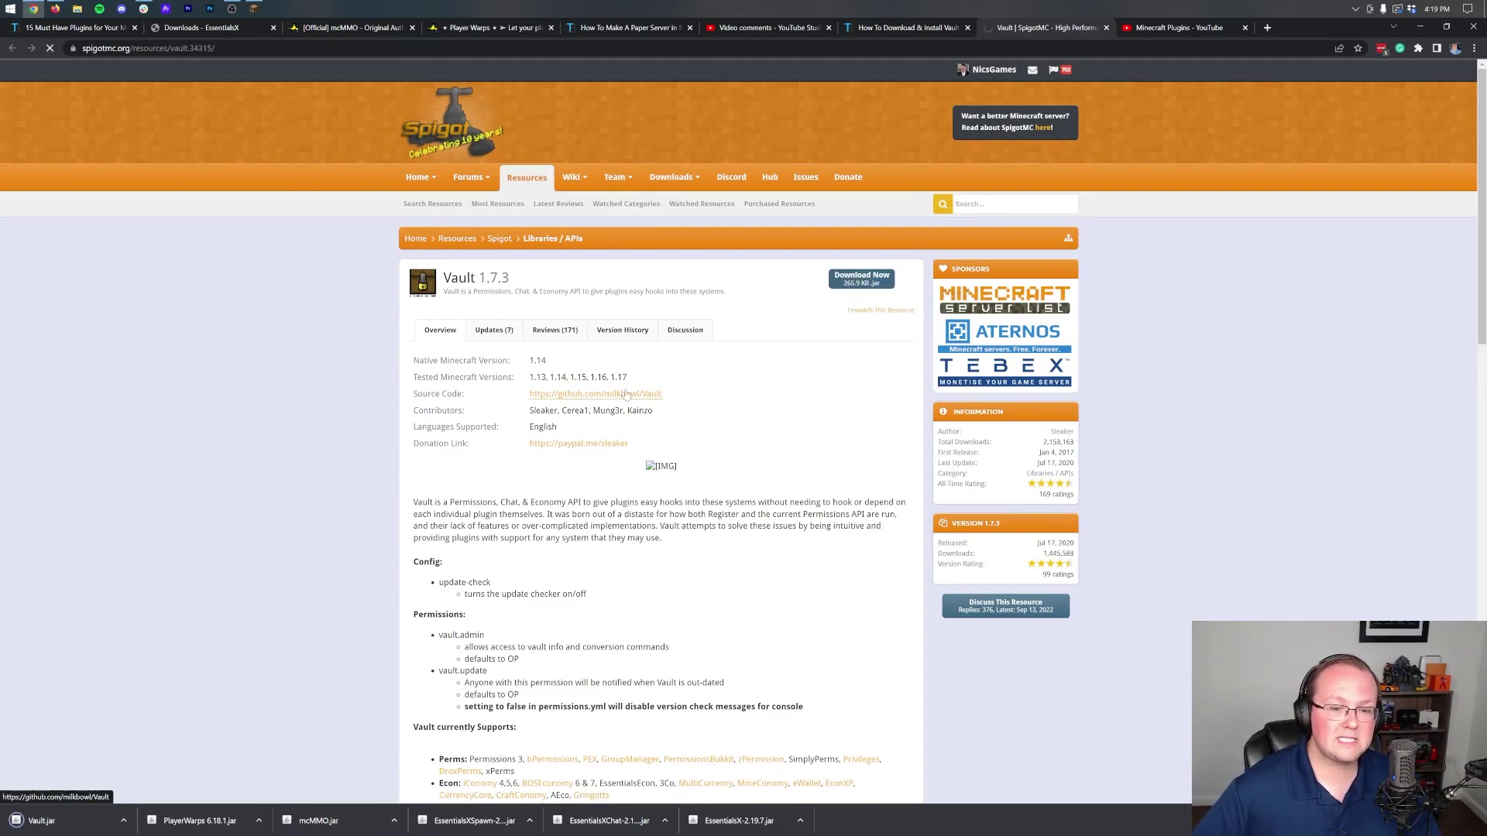
- Check Vault's tested Minecraft versions and discussion page, and view the Minecraft Plugins playlist on YouTube
left_click_drag(412, 394, 627, 378)
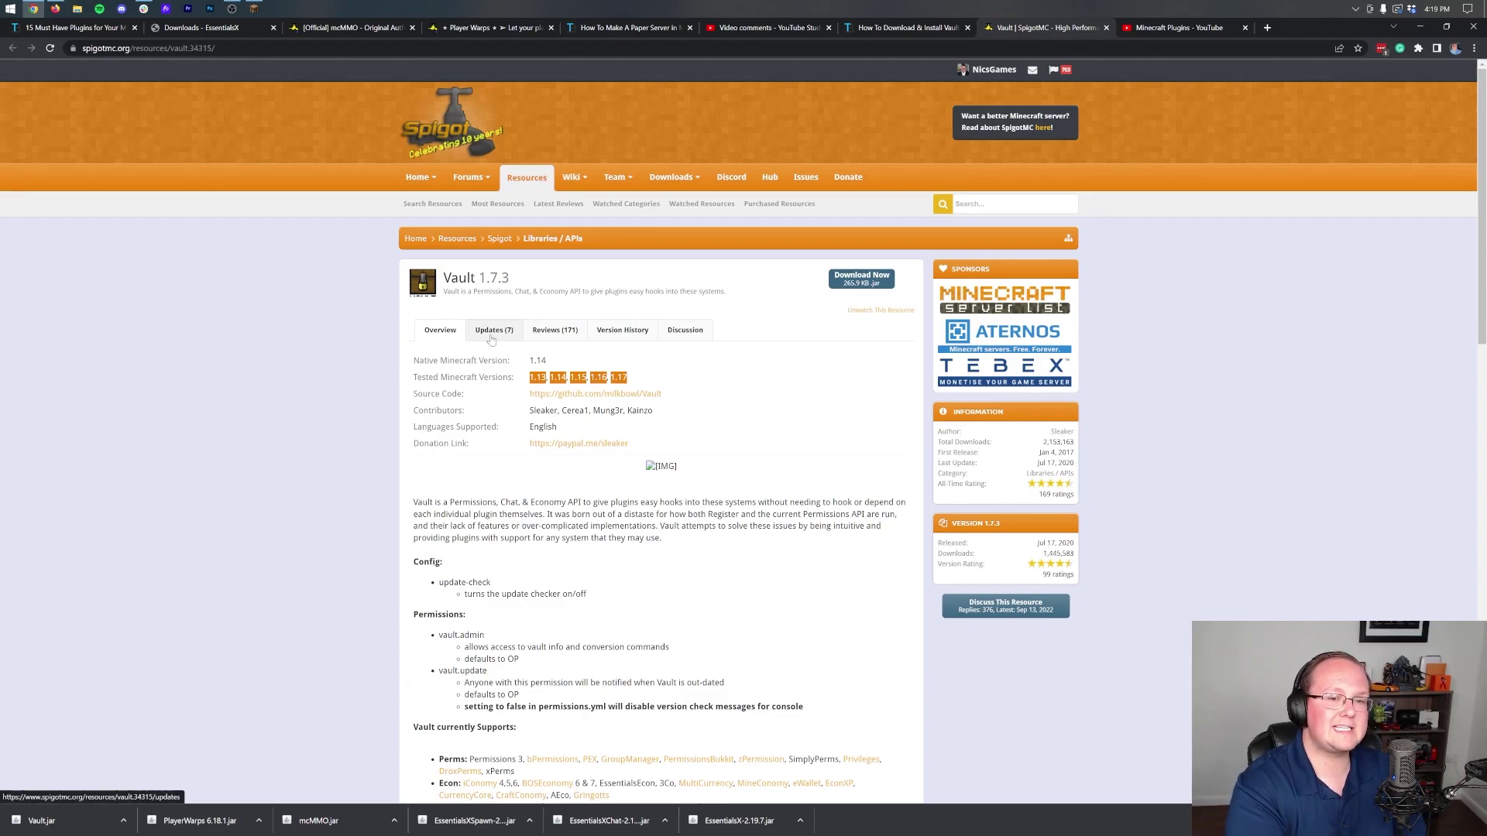
left_click(686, 330)
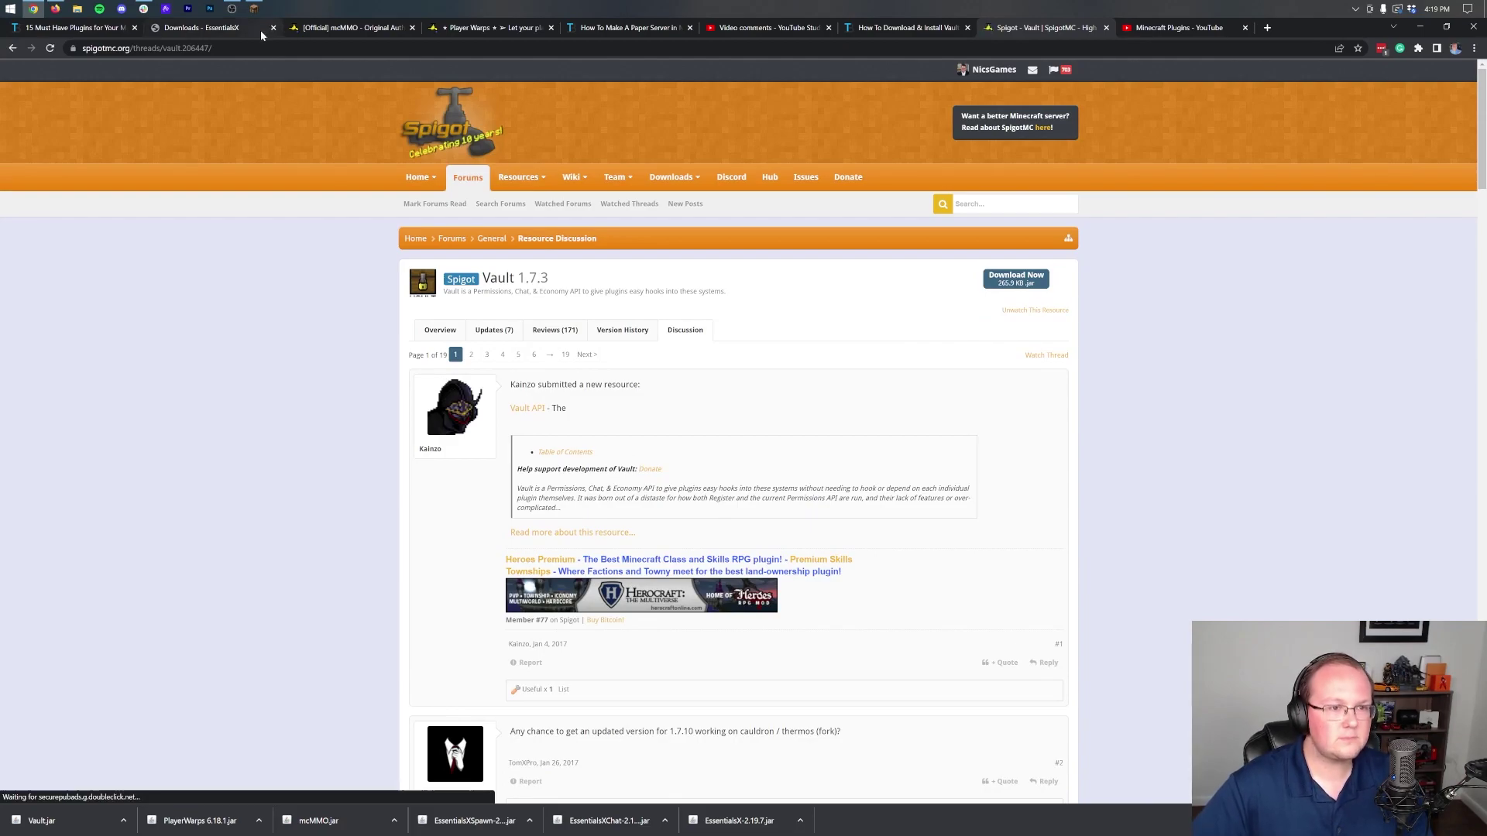
left_click(1105, 28)
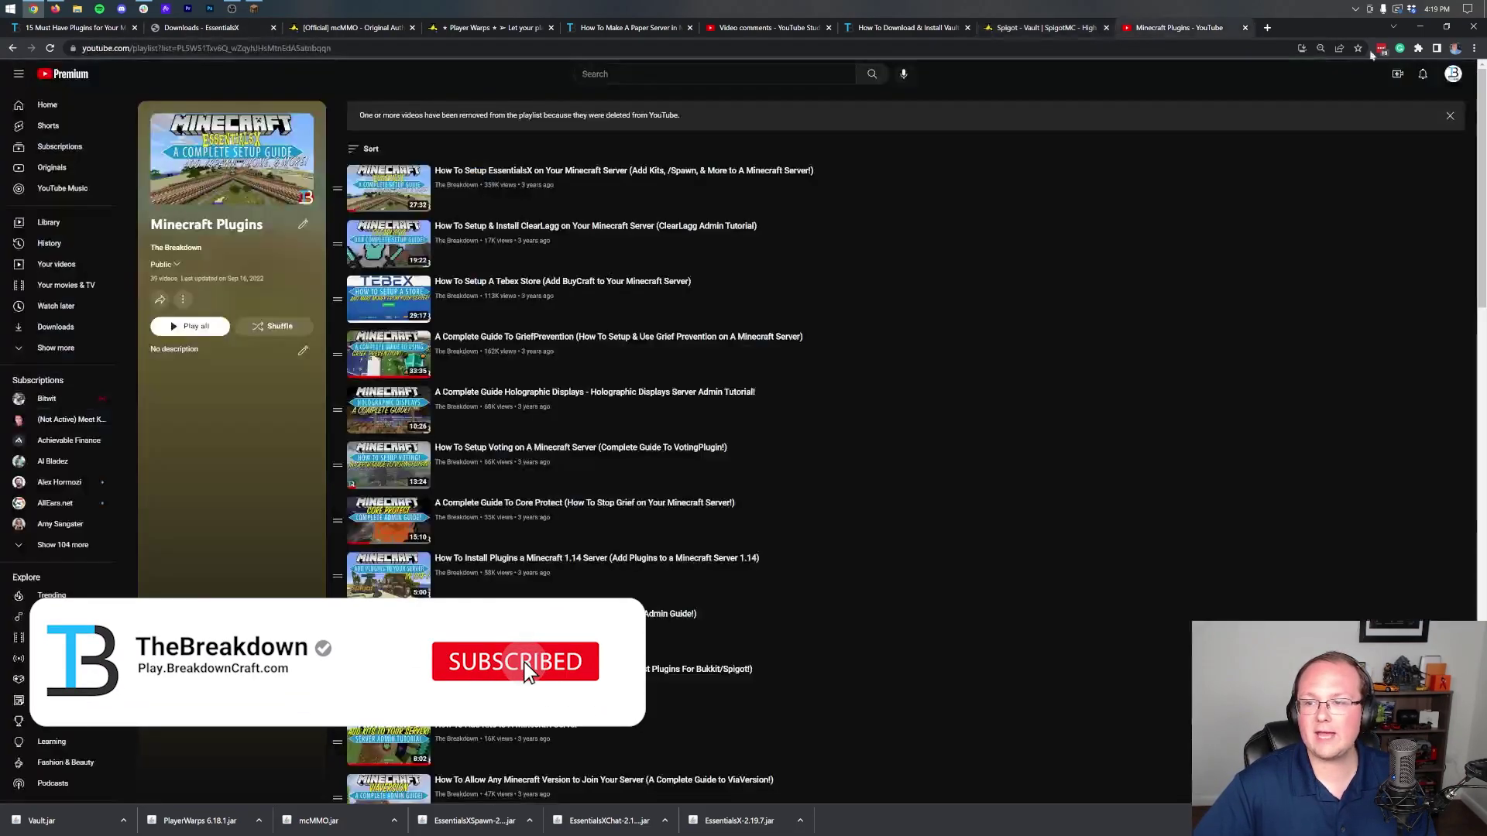
- Switch to File Explorer from the desktop and open the Downloads folder under This PC
key("super+d")
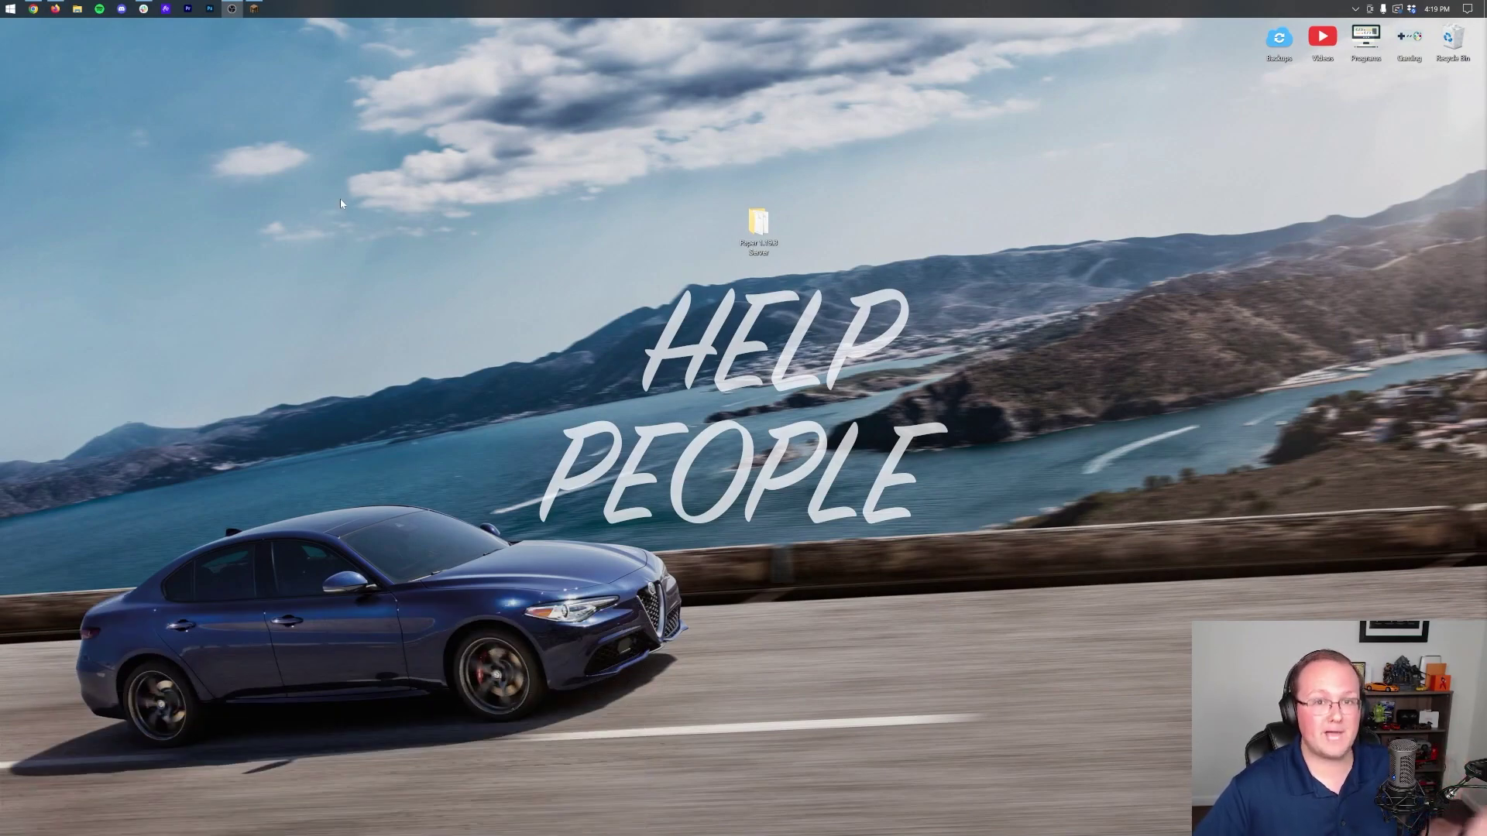
left_click(4, 6)
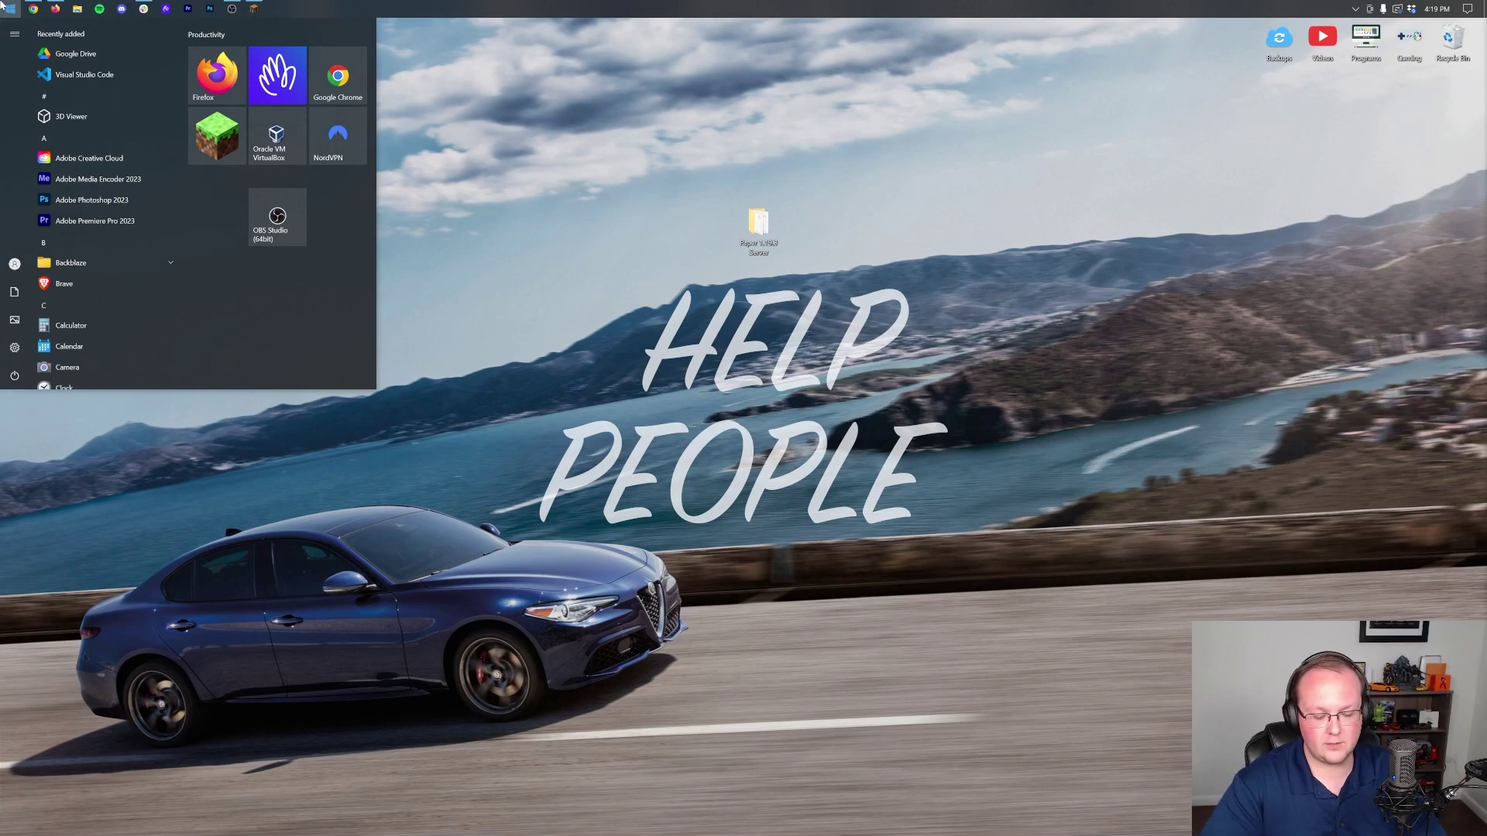
type("down")
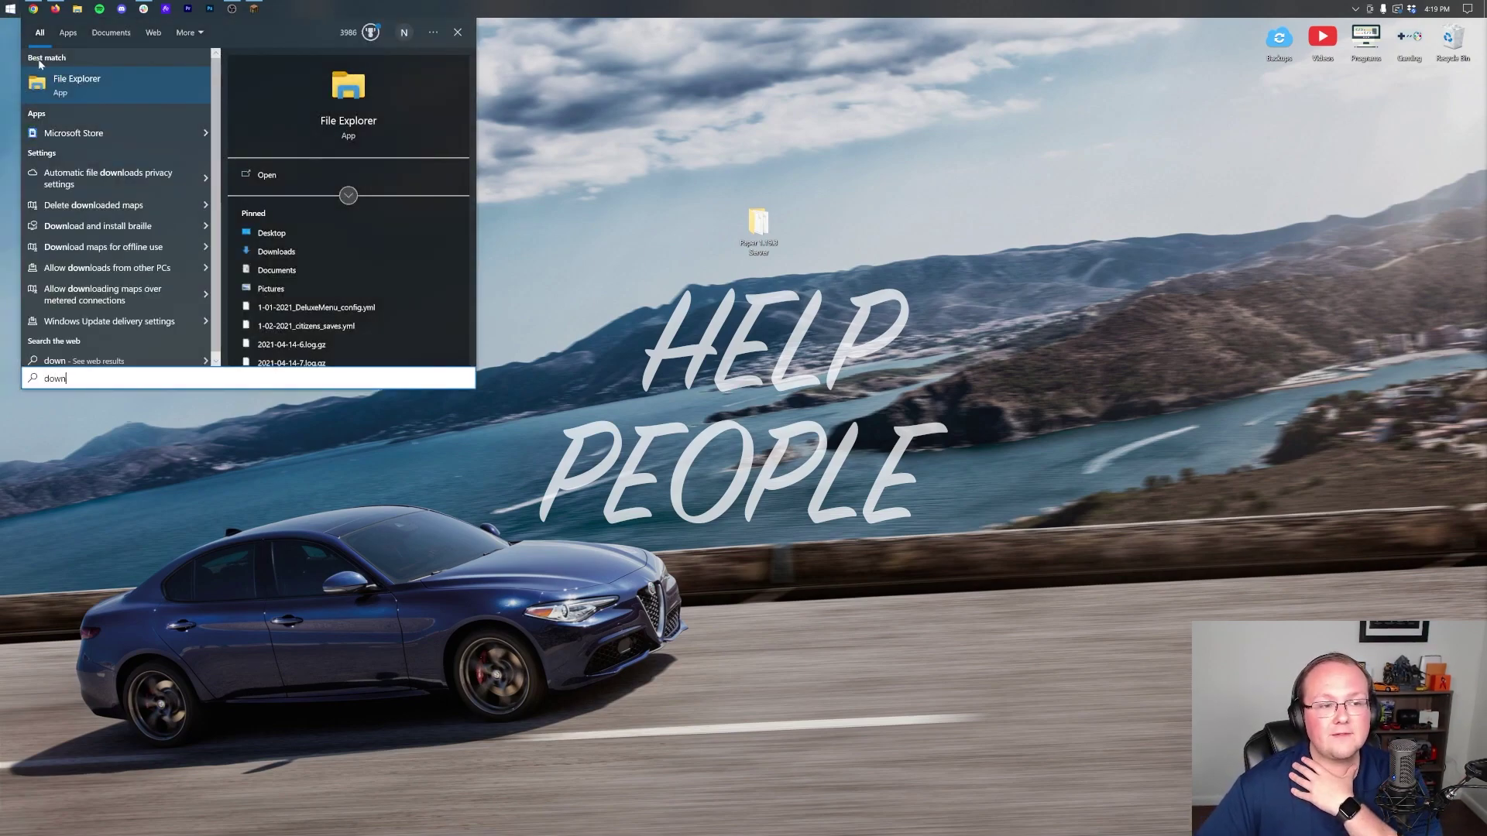
key("Return")
scroll(455, 384, "down", 4)
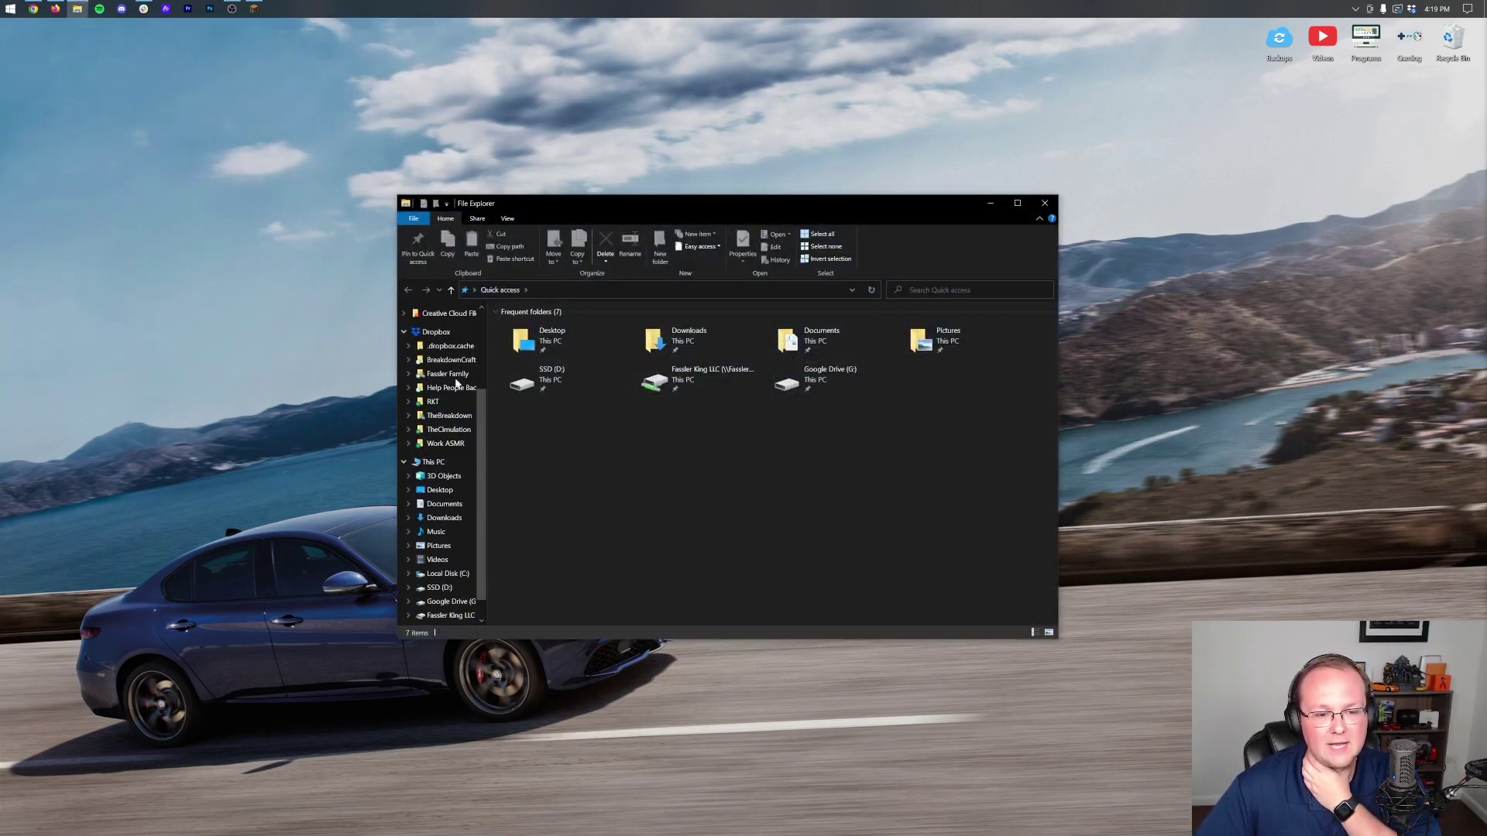
left_click(431, 428)
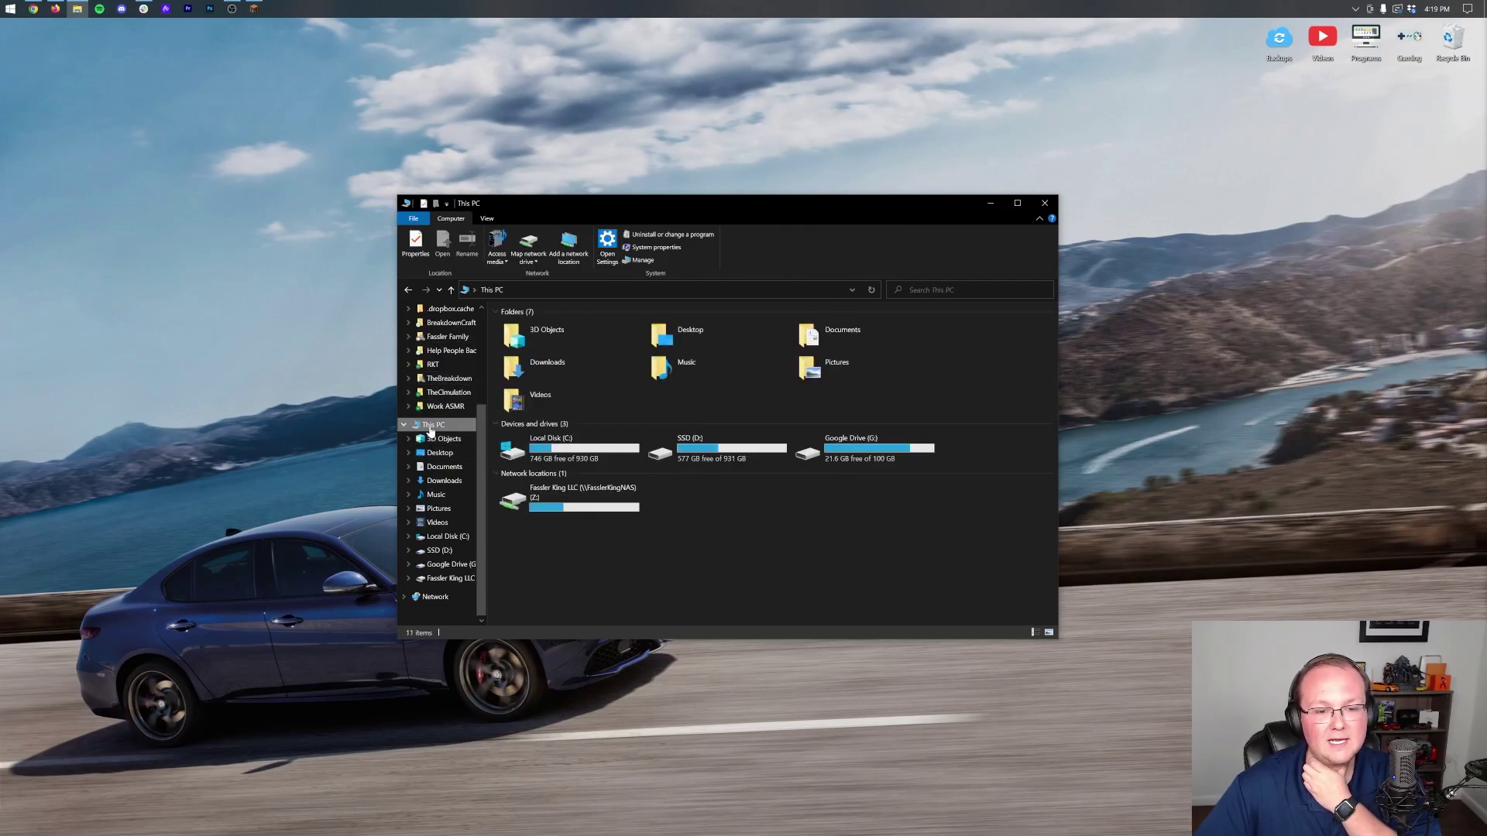
double_click(515, 370)
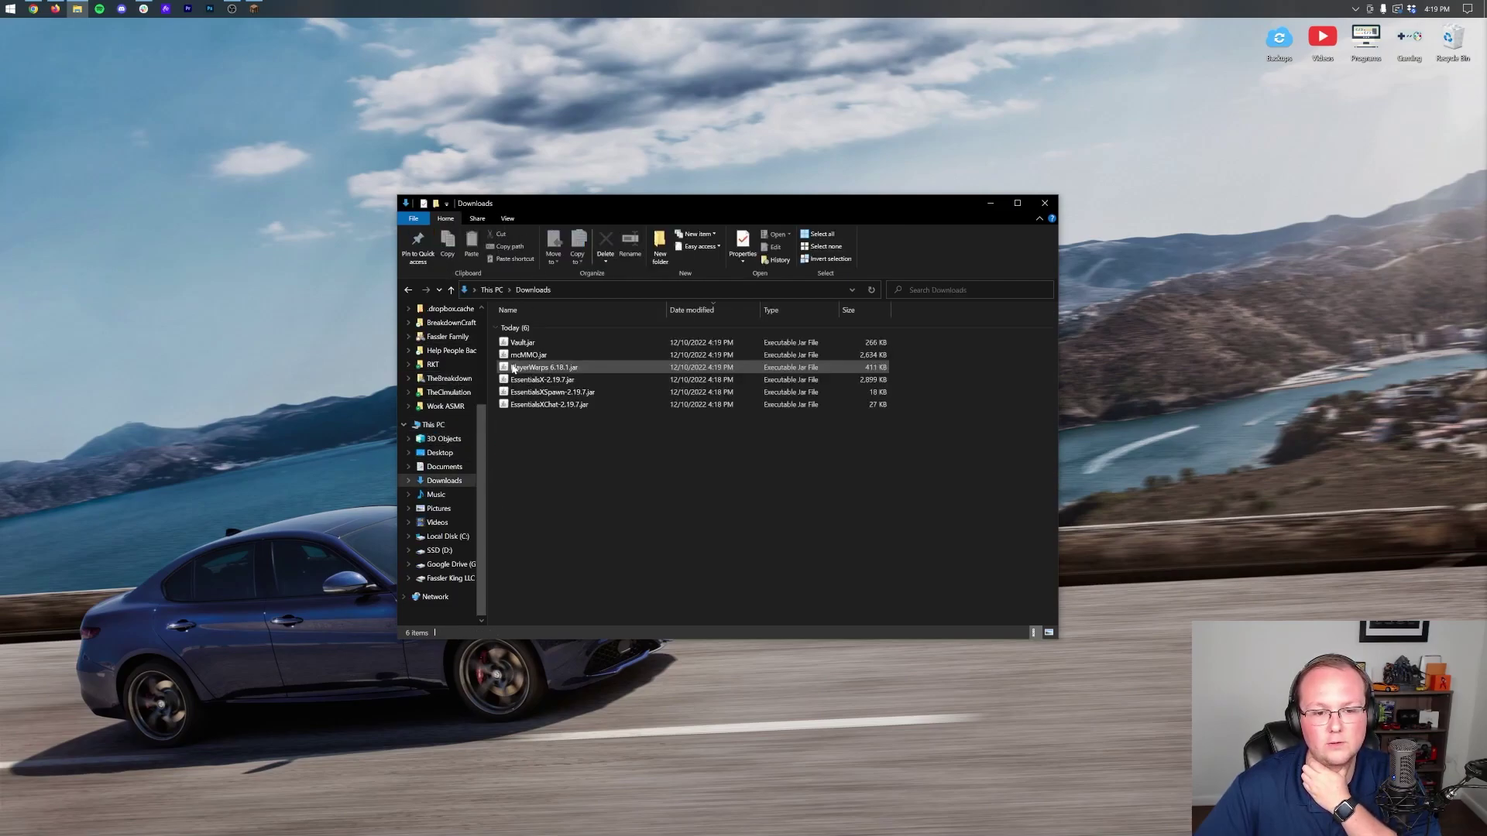
- Move all six plugin jars from Downloads to the desktop, close the folder, and place the Player Warps jar beside the others
key("ctrl+a")
left_click_drag(596, 381, 625, 112)
left_click(1042, 206)
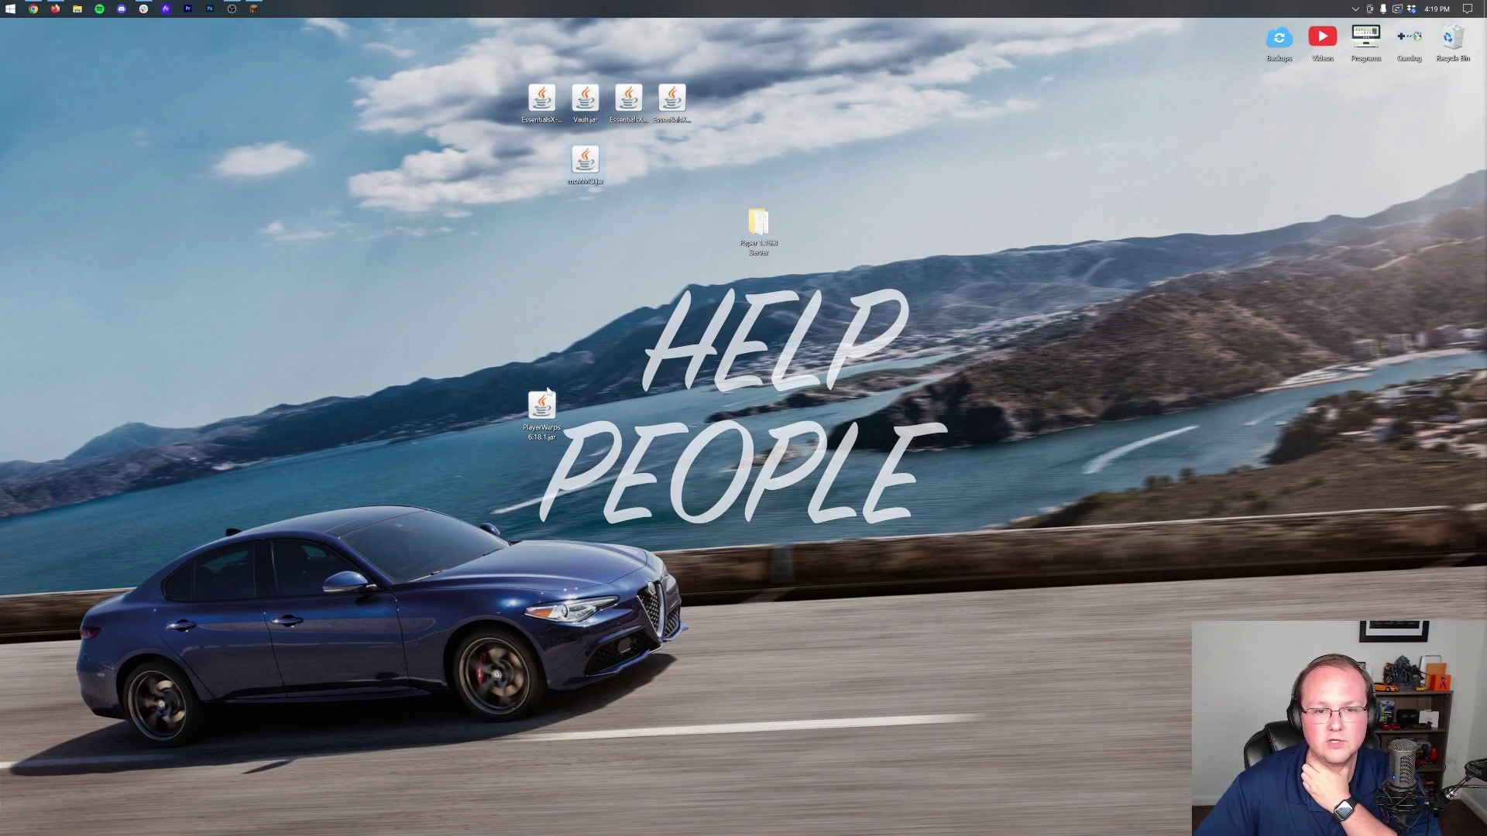
left_click_drag(547, 391, 662, 159)
- Move the six plugin jars from the desktop into the plugins folder of the Paper 1.19.3 Server folder
double_click(763, 246)
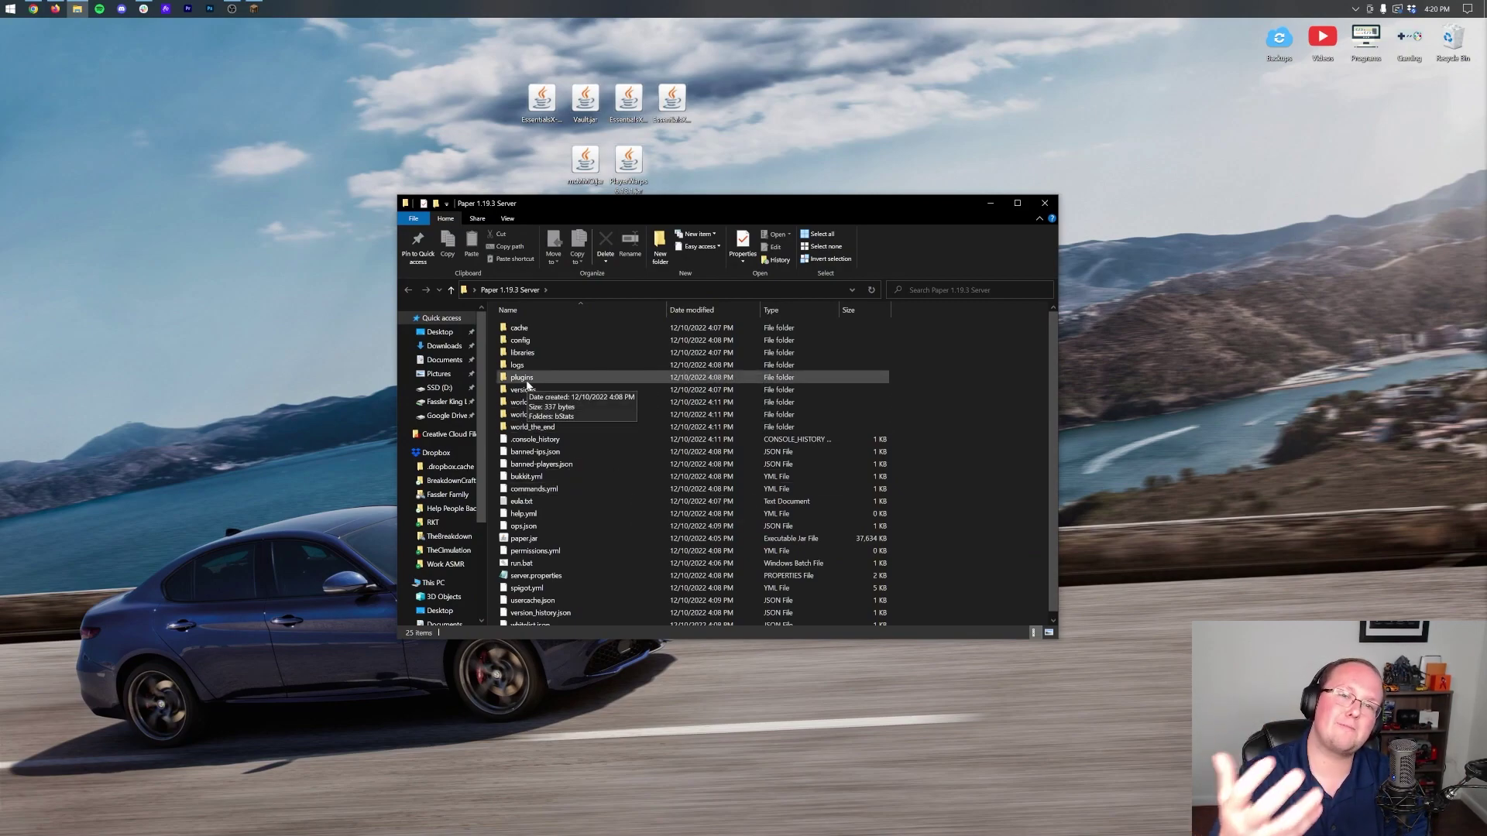
double_click(526, 380)
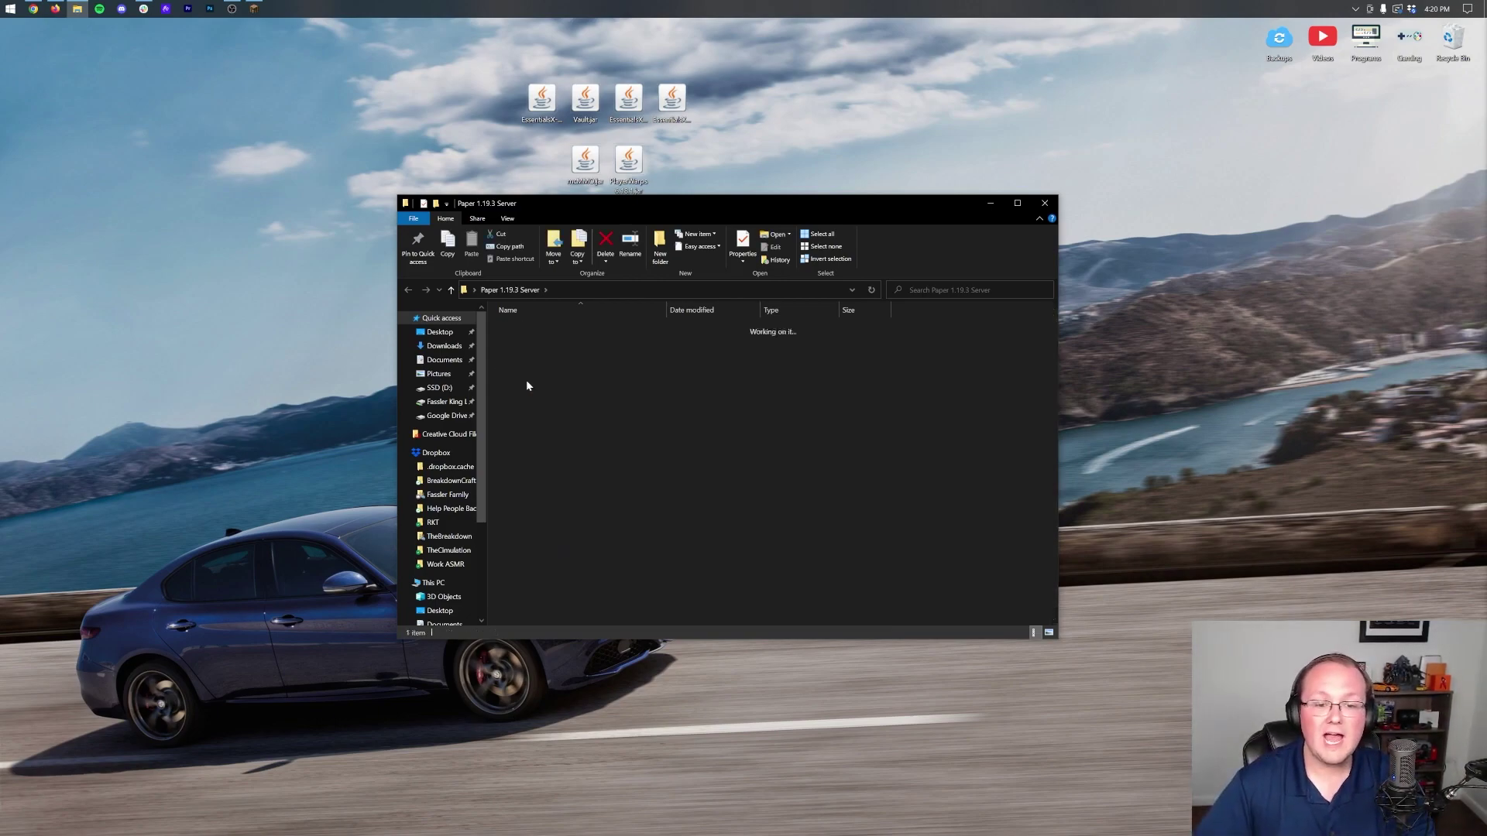
left_click(678, 182)
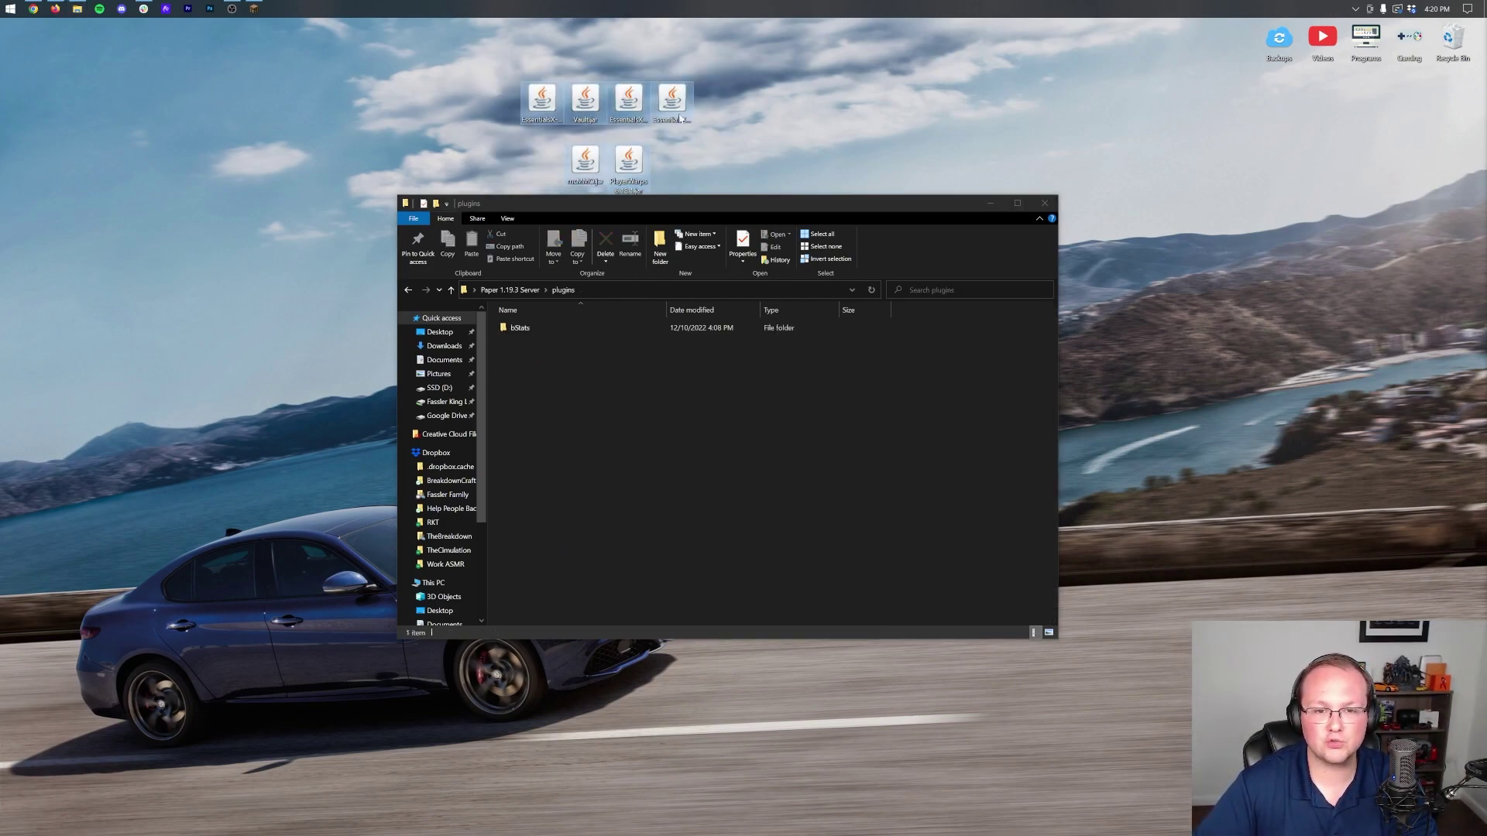
left_click_drag(680, 119, 727, 393)
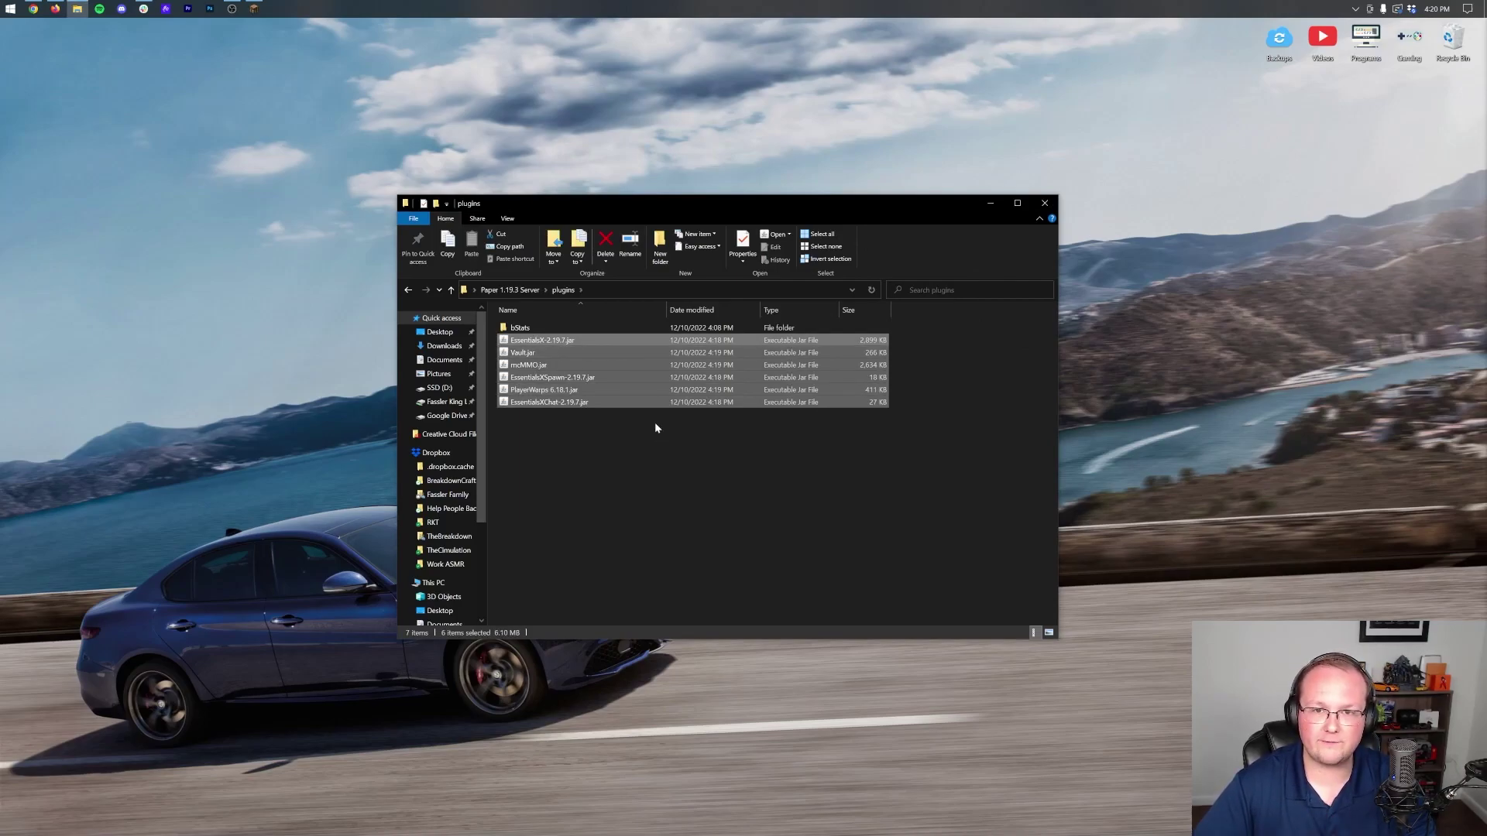
- Start the server with run.bat from the Paper 1.19.3 Server folder, close the folder, and move the console window aside
left_click(503, 290)
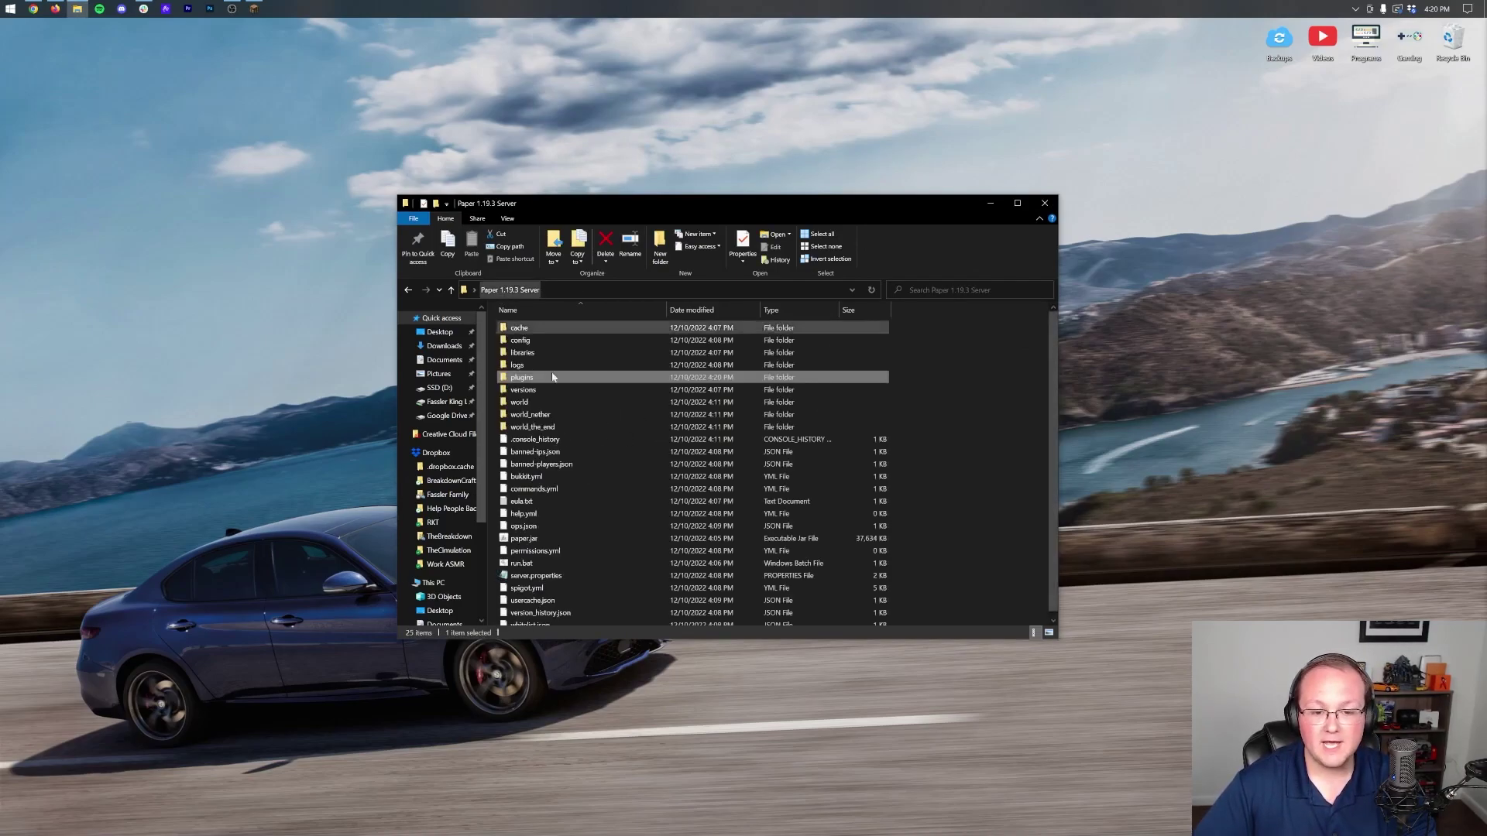
left_click(611, 564)
double_click(611, 563)
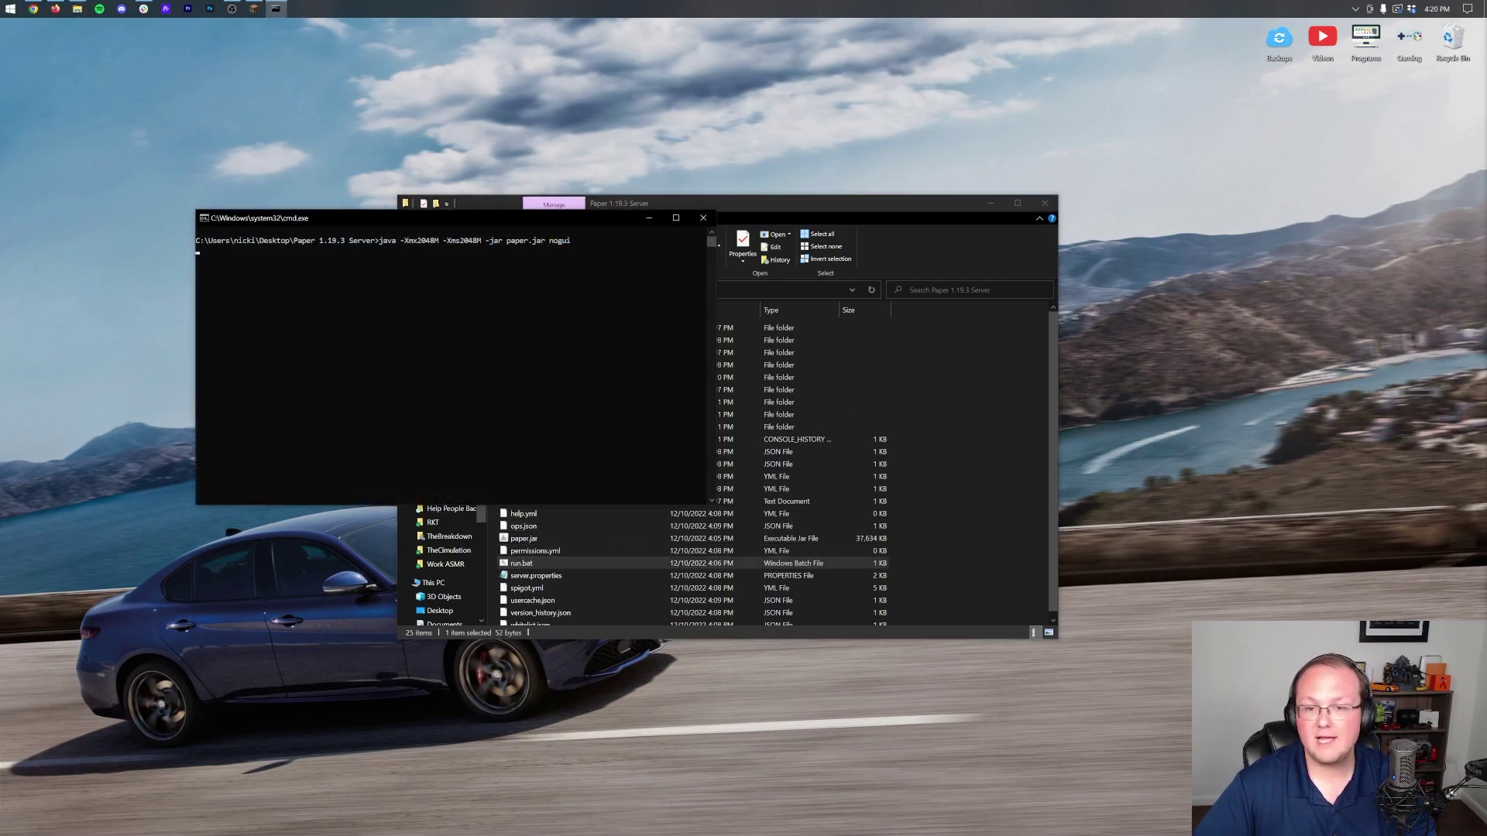
left_click(1037, 208)
left_click_drag(494, 220, 317, 115)
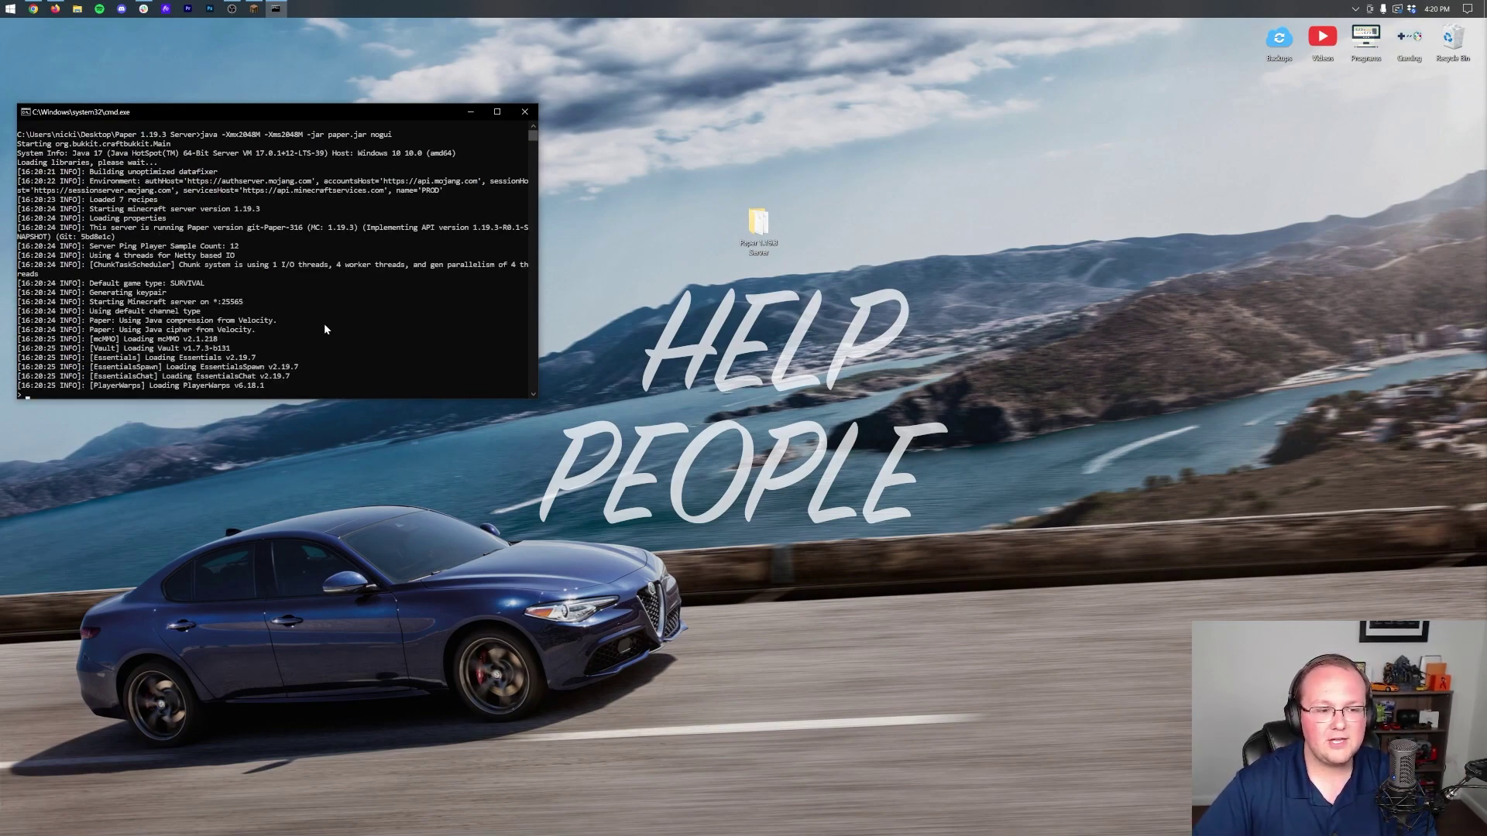
- List the server's loaded plugins with the plugins command in the console
scroll(100, 288, "down", 2)
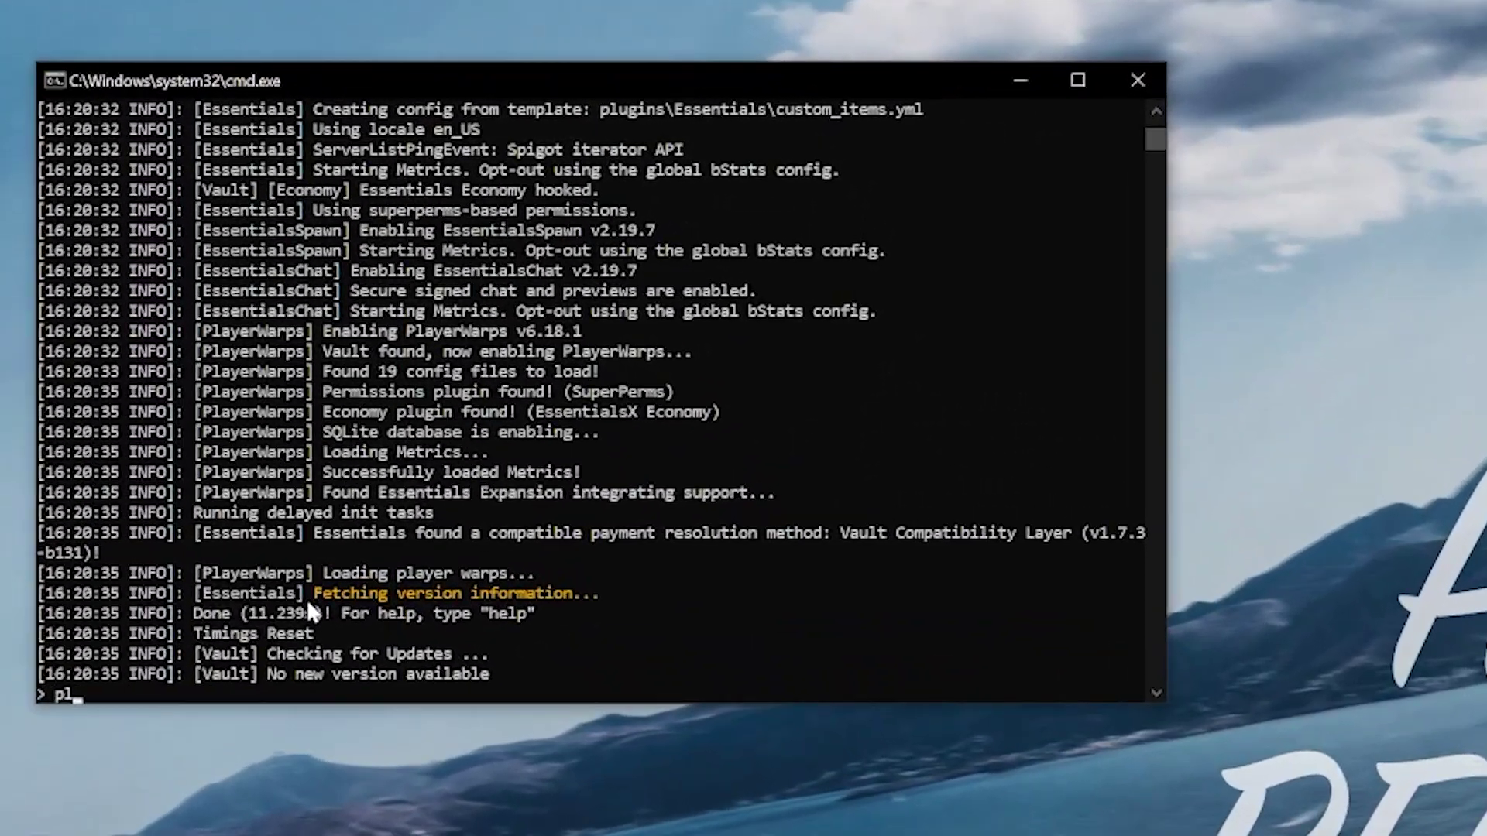
type("plugins")
key("Return")
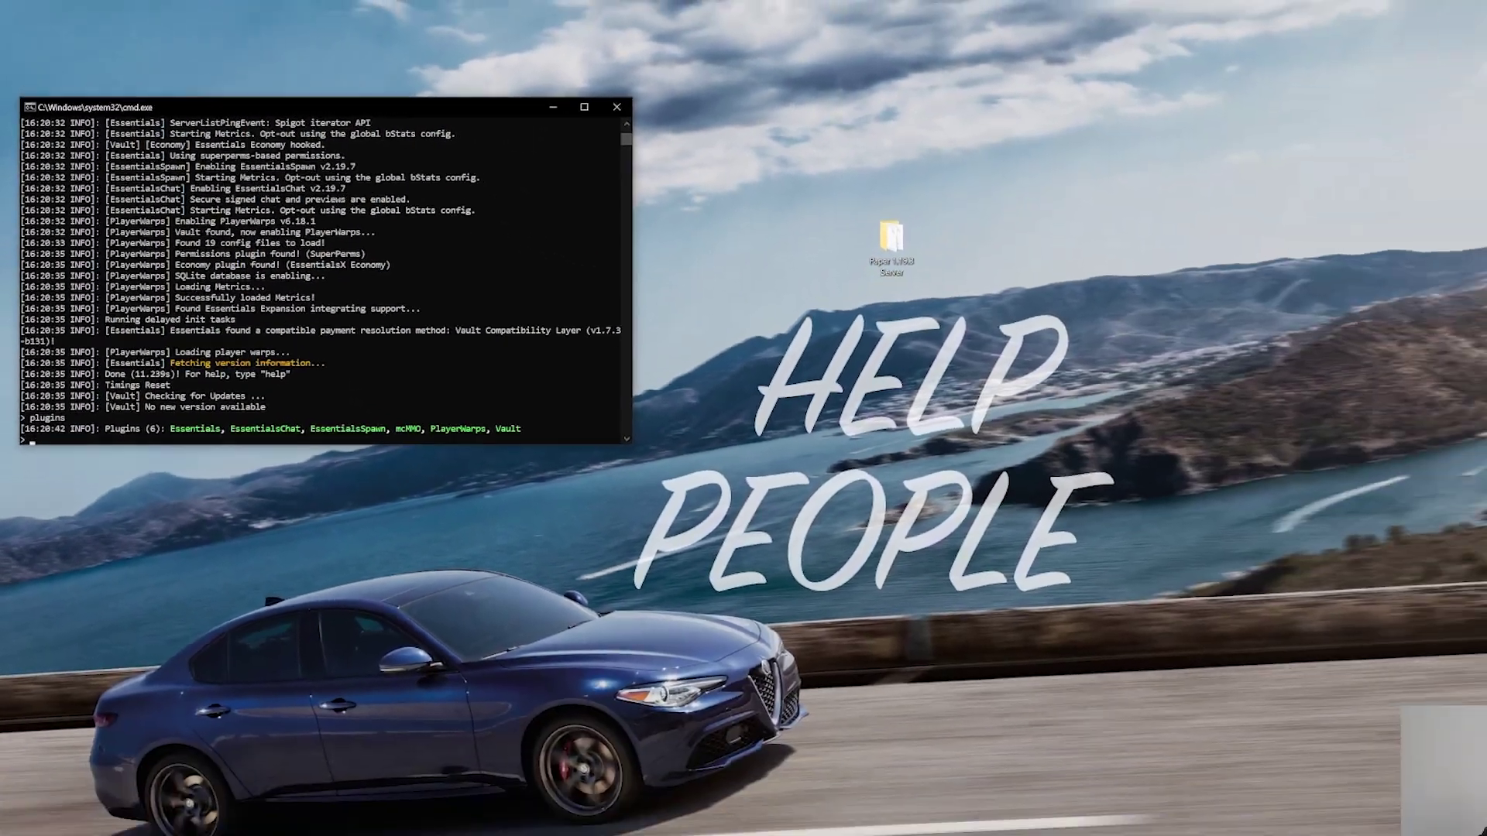
- Switch to Minecraft 1.19.3, place its window beside the console, and join the local server through a direct connection
left_click(254, 9)
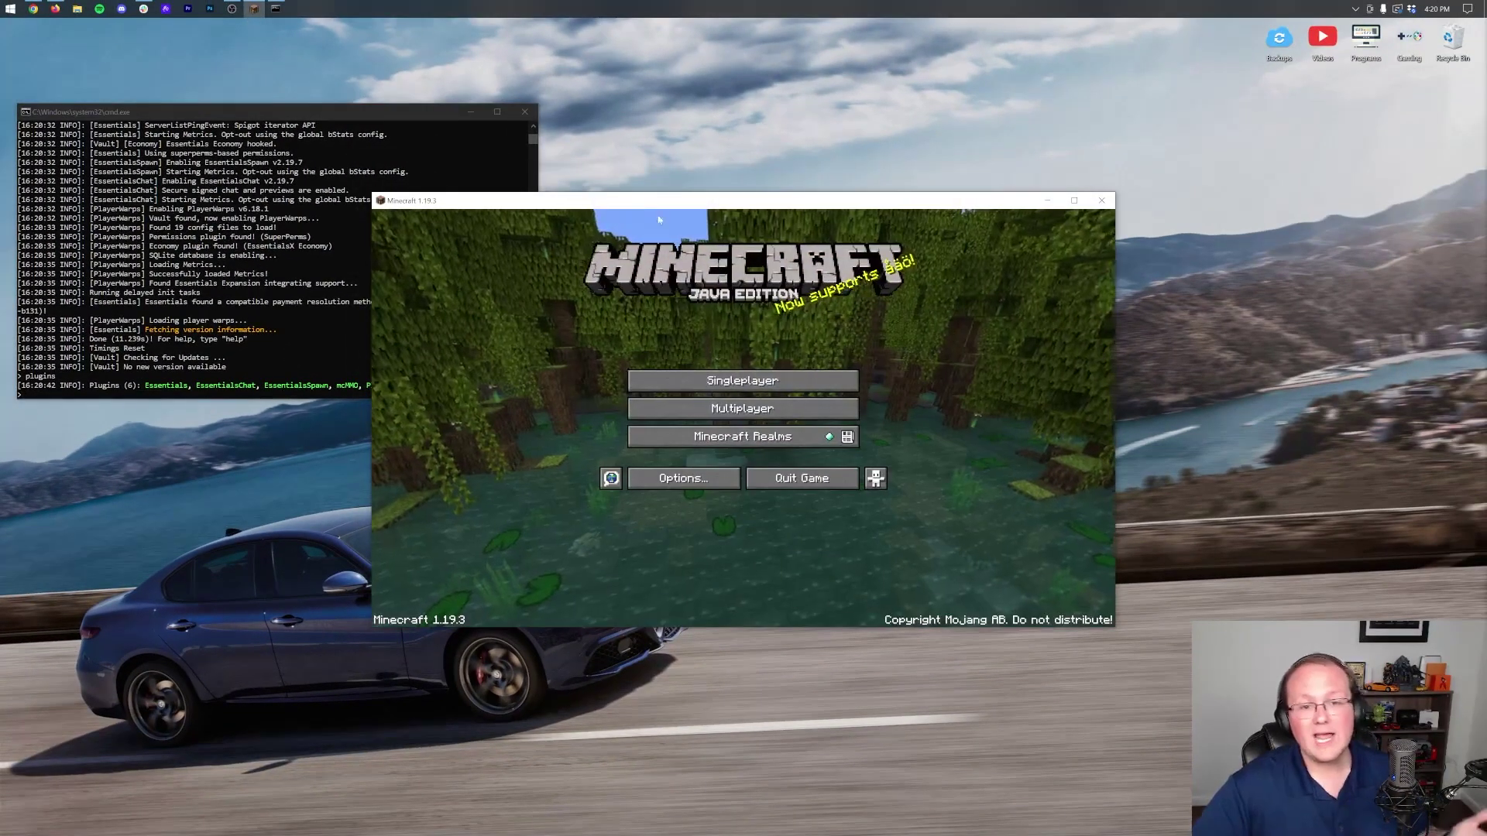
left_click_drag(659, 201, 827, 118)
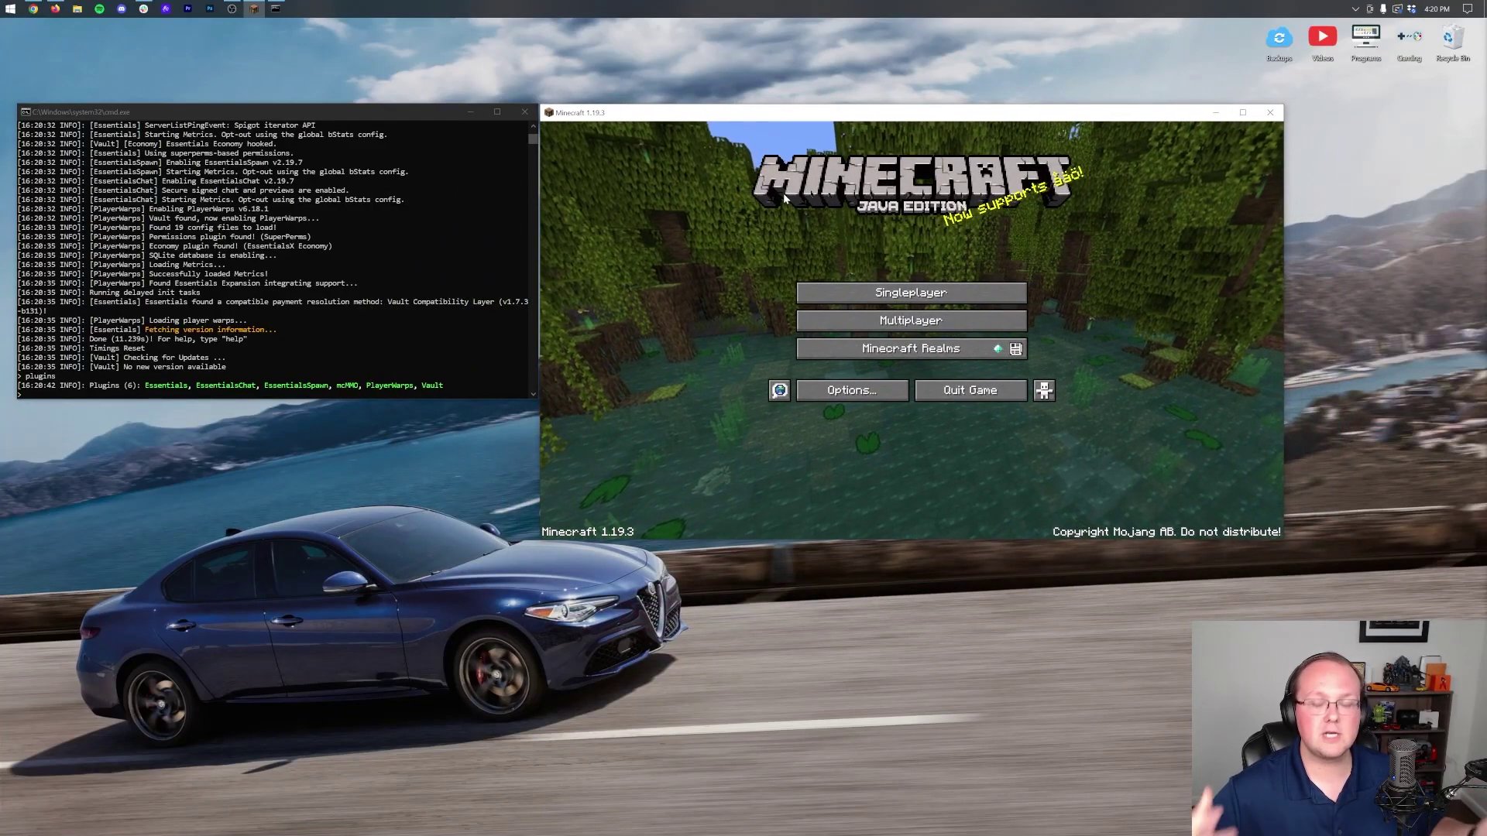
left_click(871, 320)
left_click(870, 341)
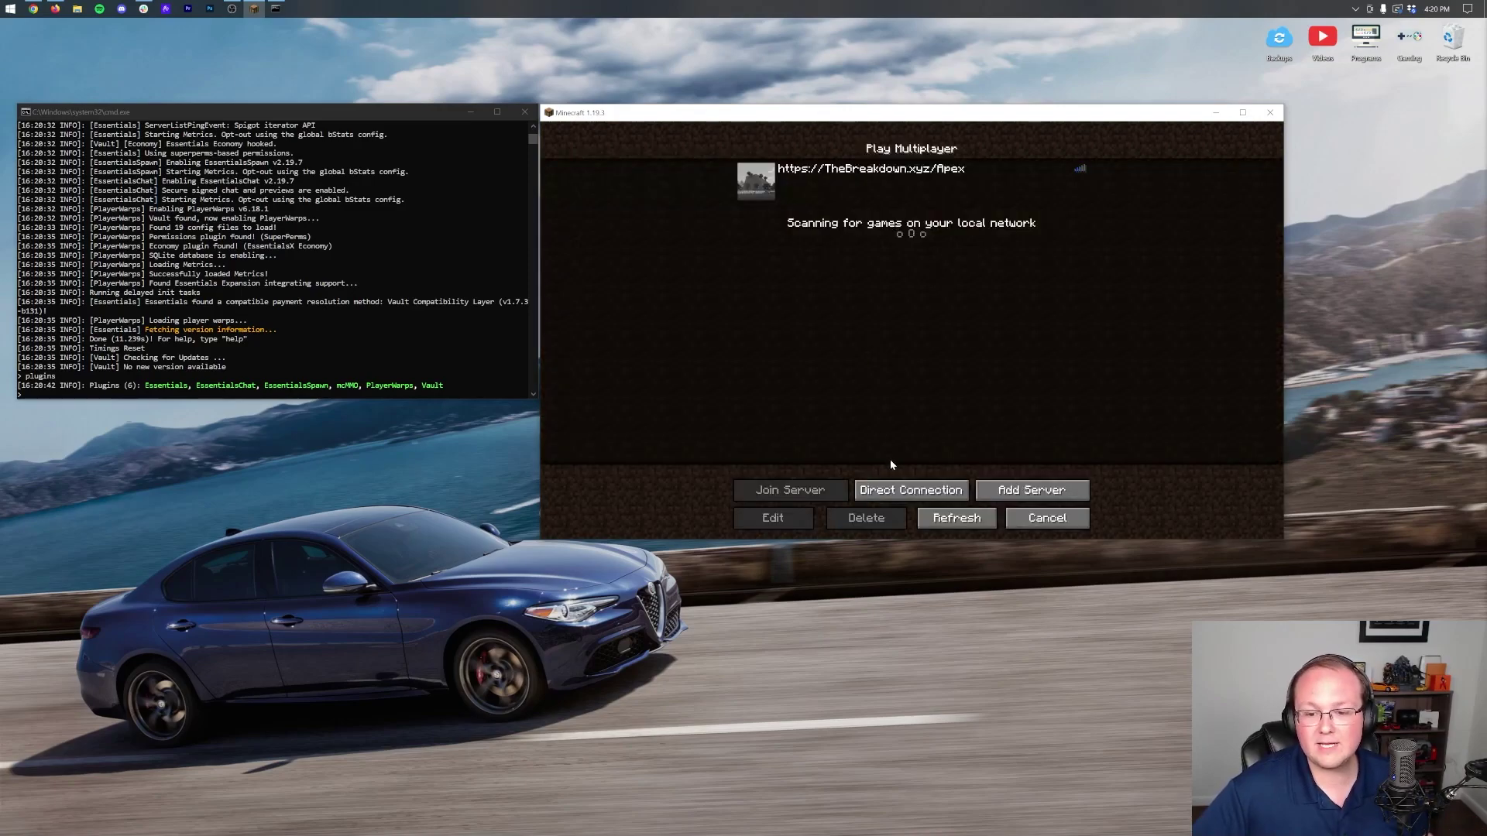
left_click(909, 488)
left_click(909, 358)
- Run the op command for the player's username in the server console and resume the game
left_click(415, 316)
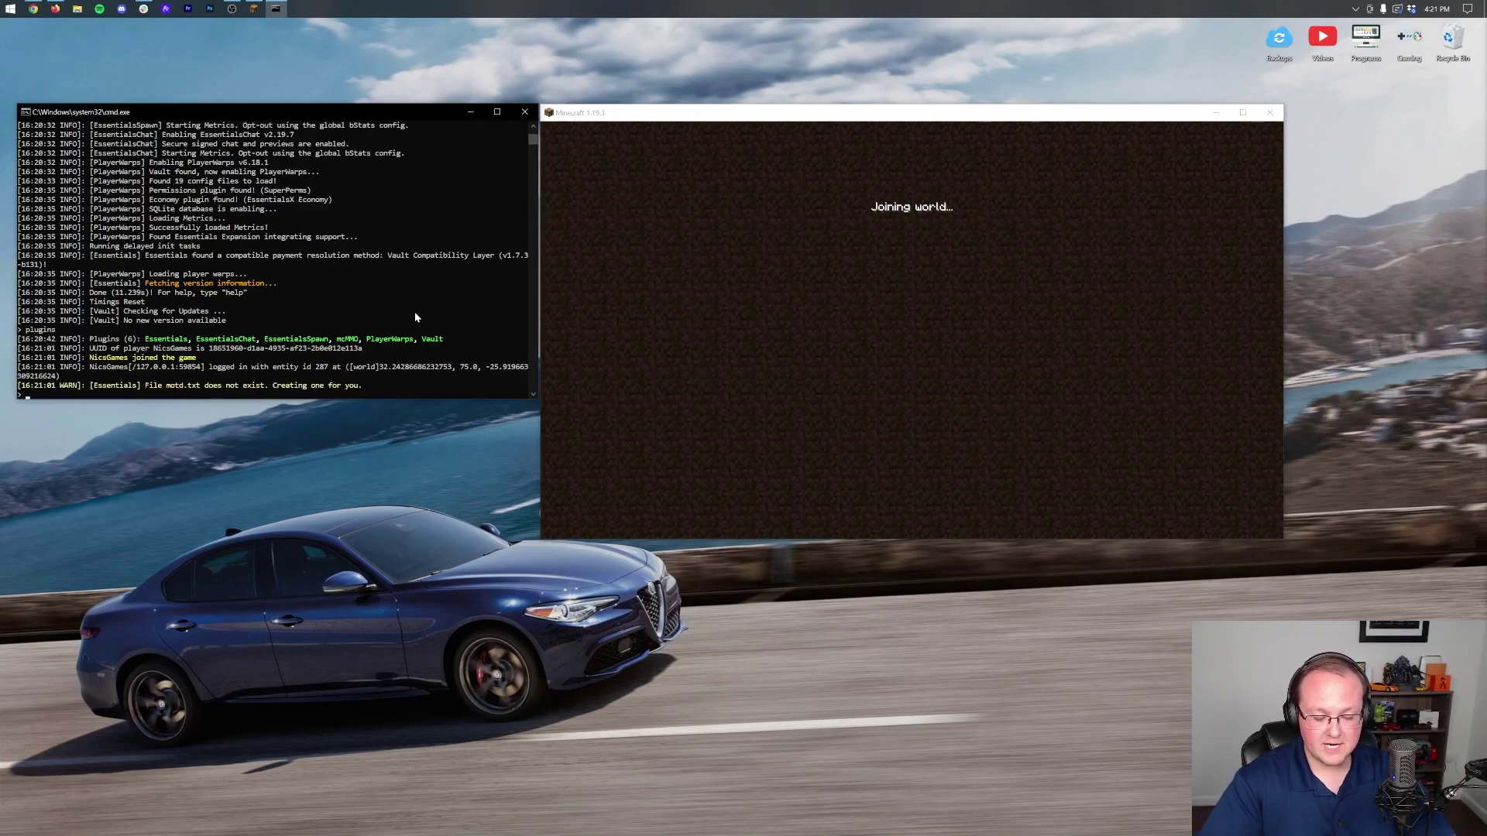
type("op nicsgames")
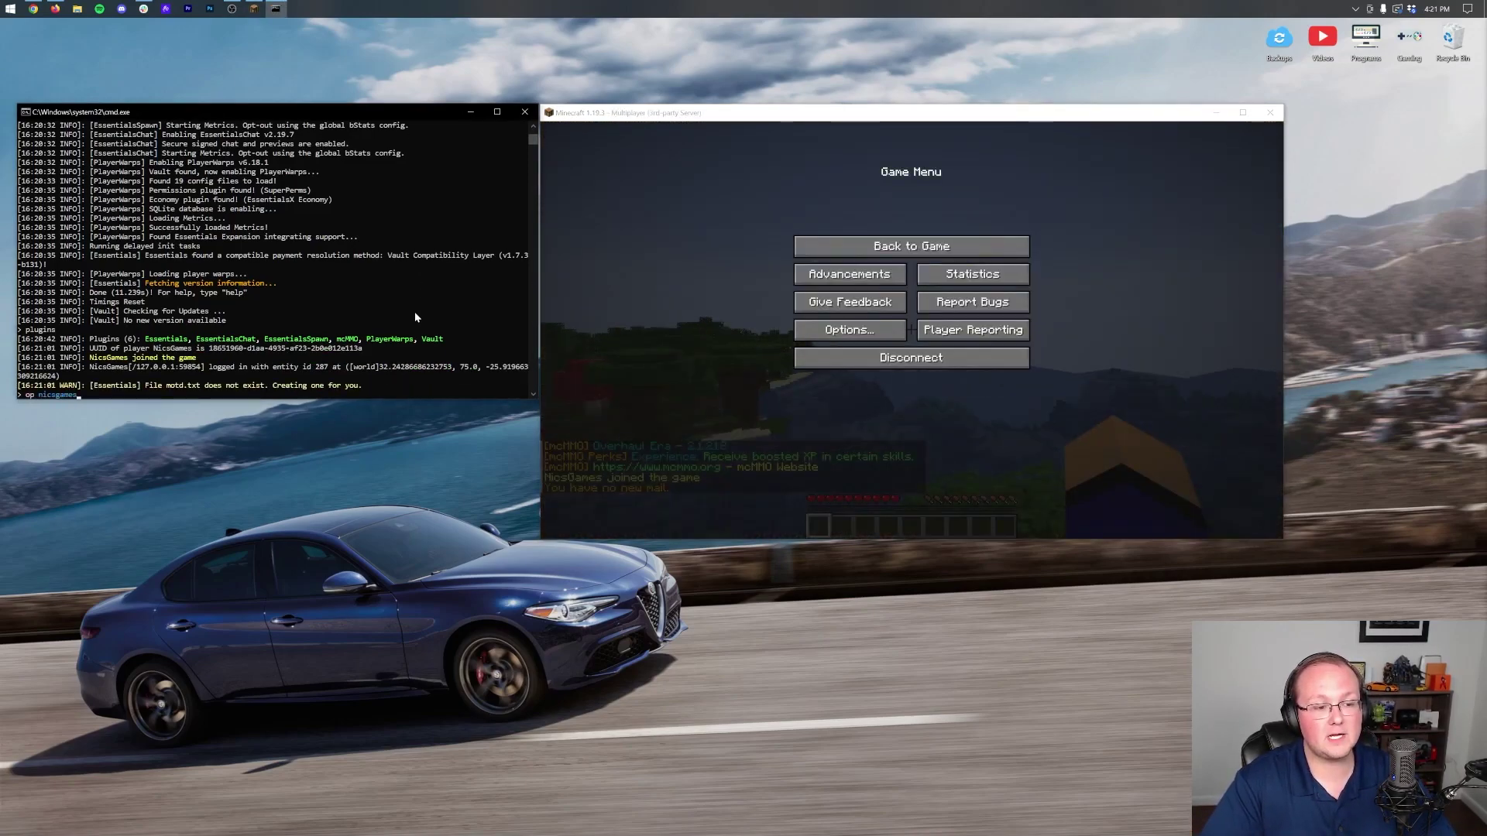
key("Return")
left_click(681, 374)
key("Escape")
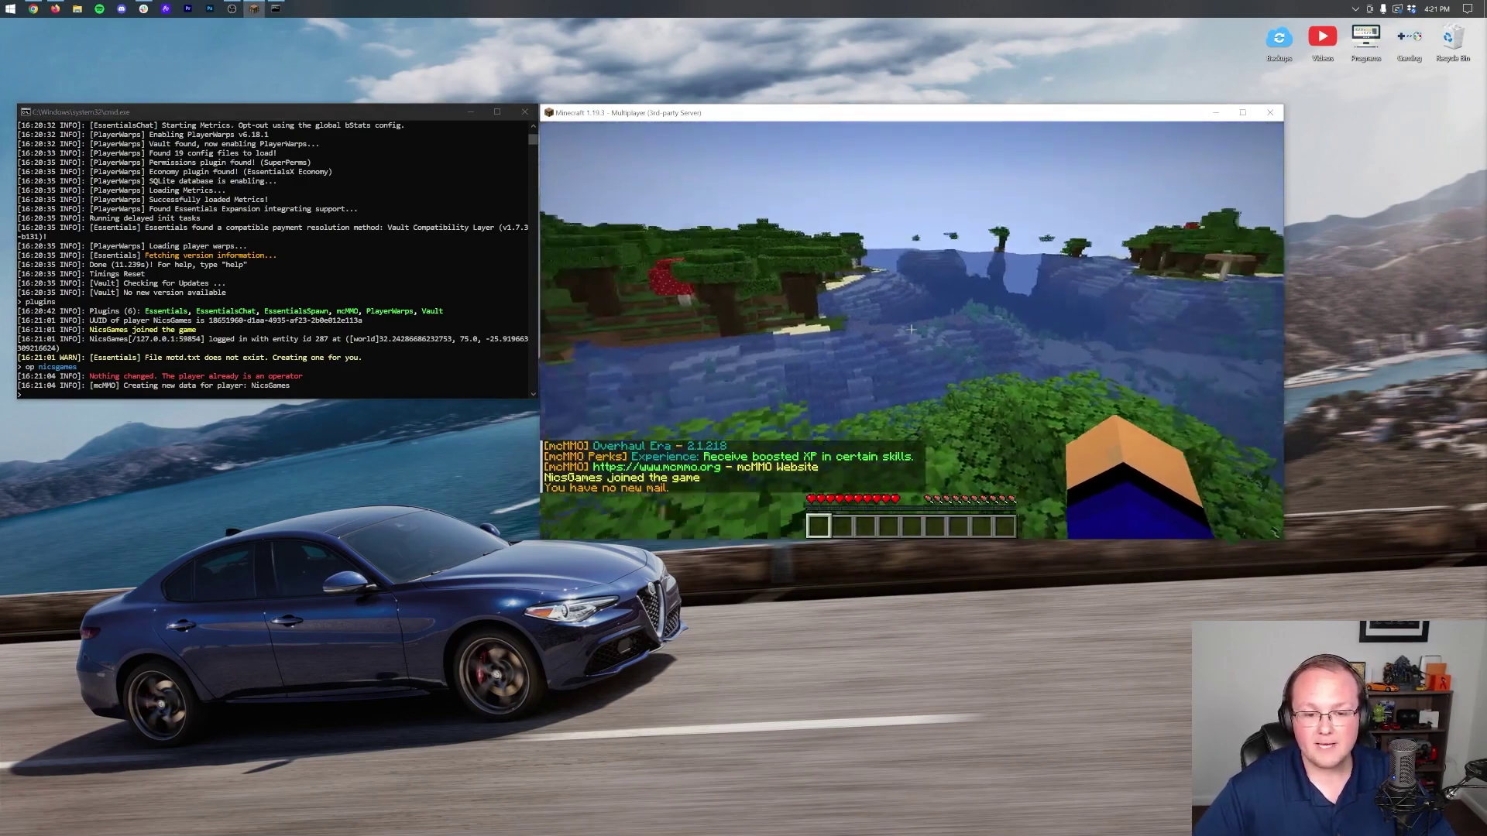
- Jump down from the treetop and dig up several dirt blocks on the ground to try out mcMMO skills
key("e")
key("e")
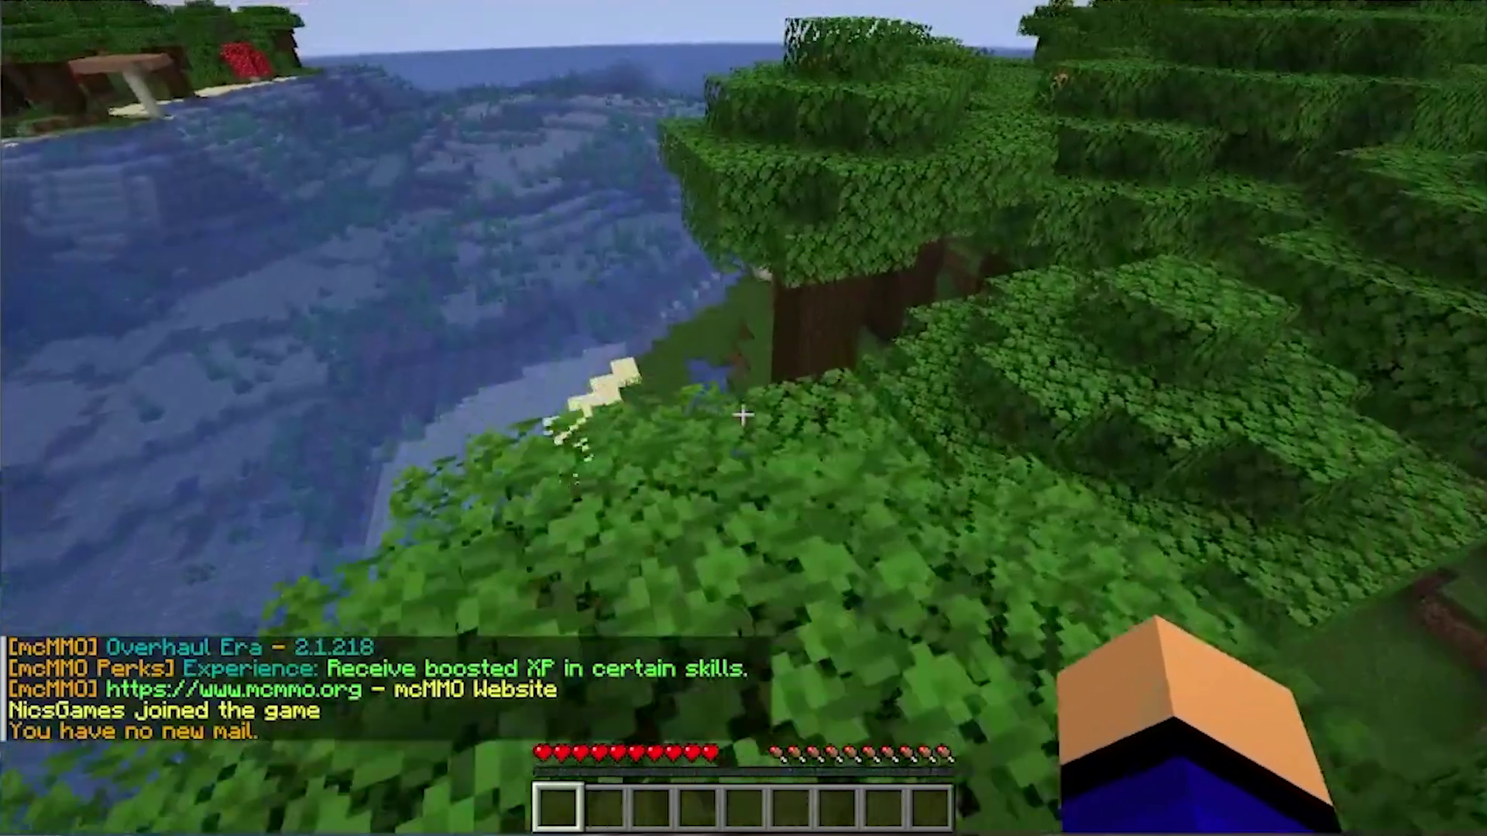
key("w")
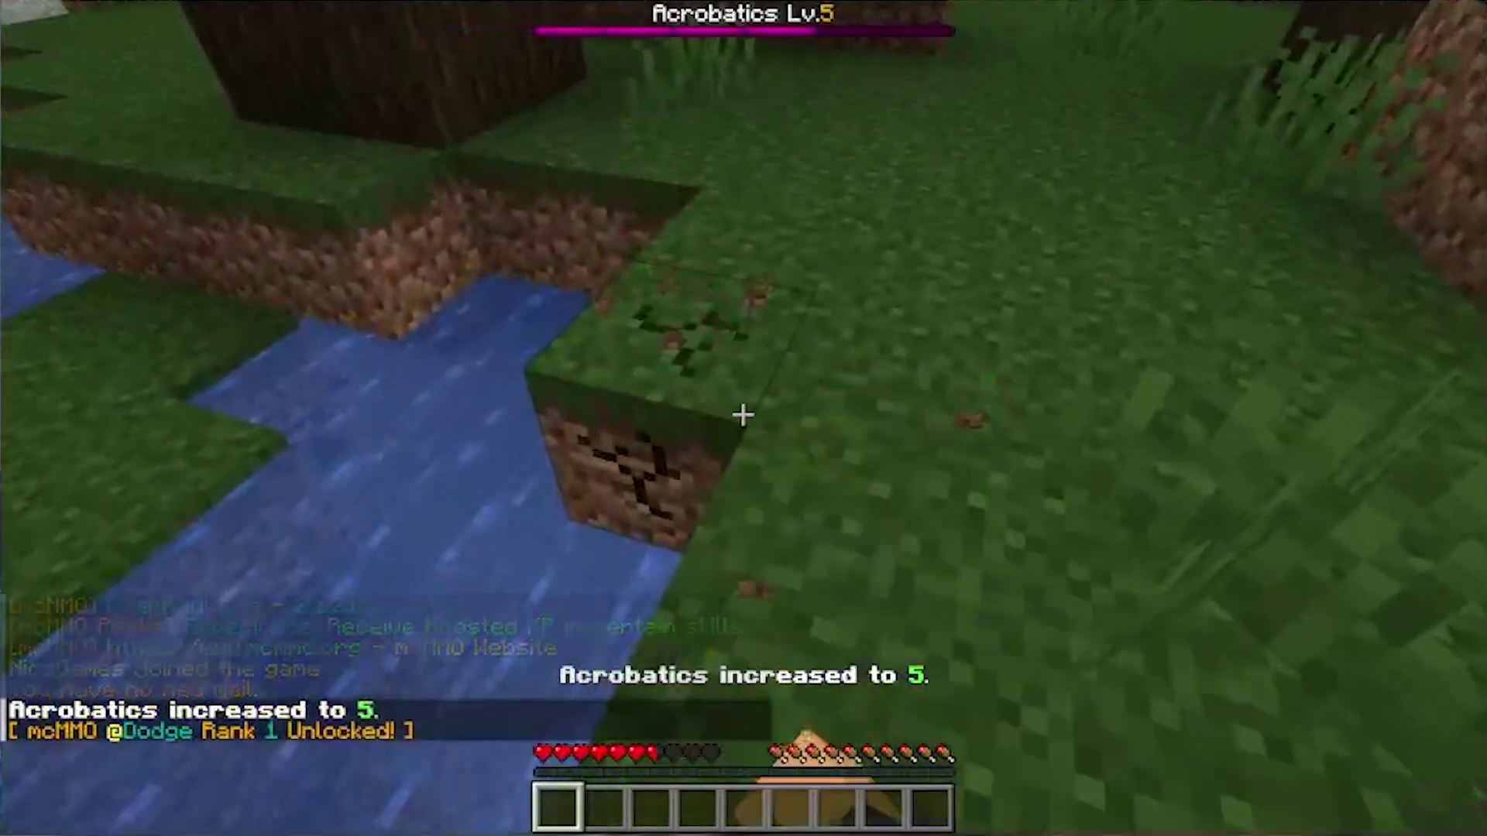
left_click(742, 416)
left_click(742, 416)
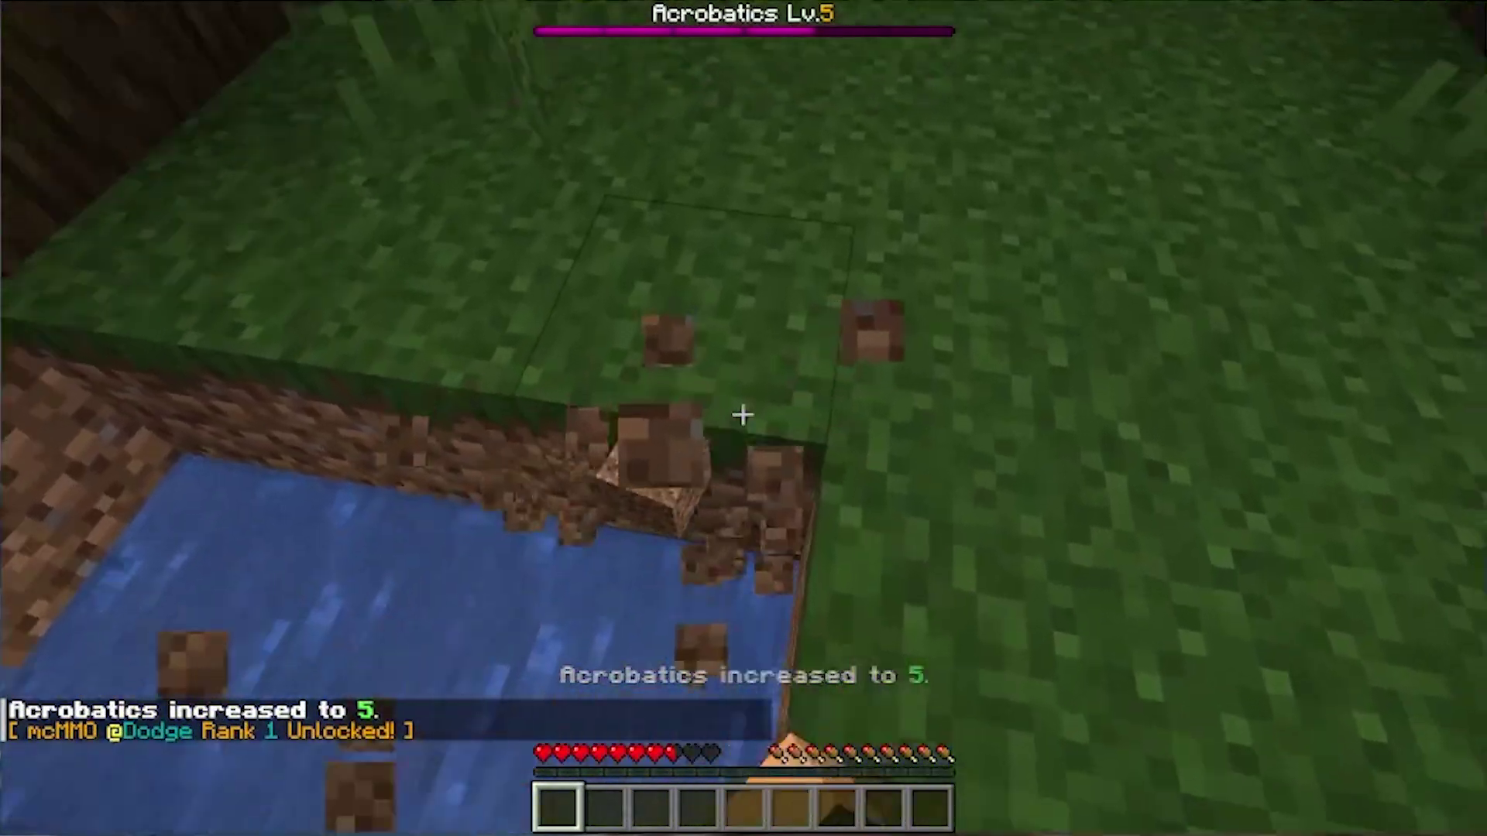
left_click(743, 415)
left_click(743, 416)
left_click(743, 416)
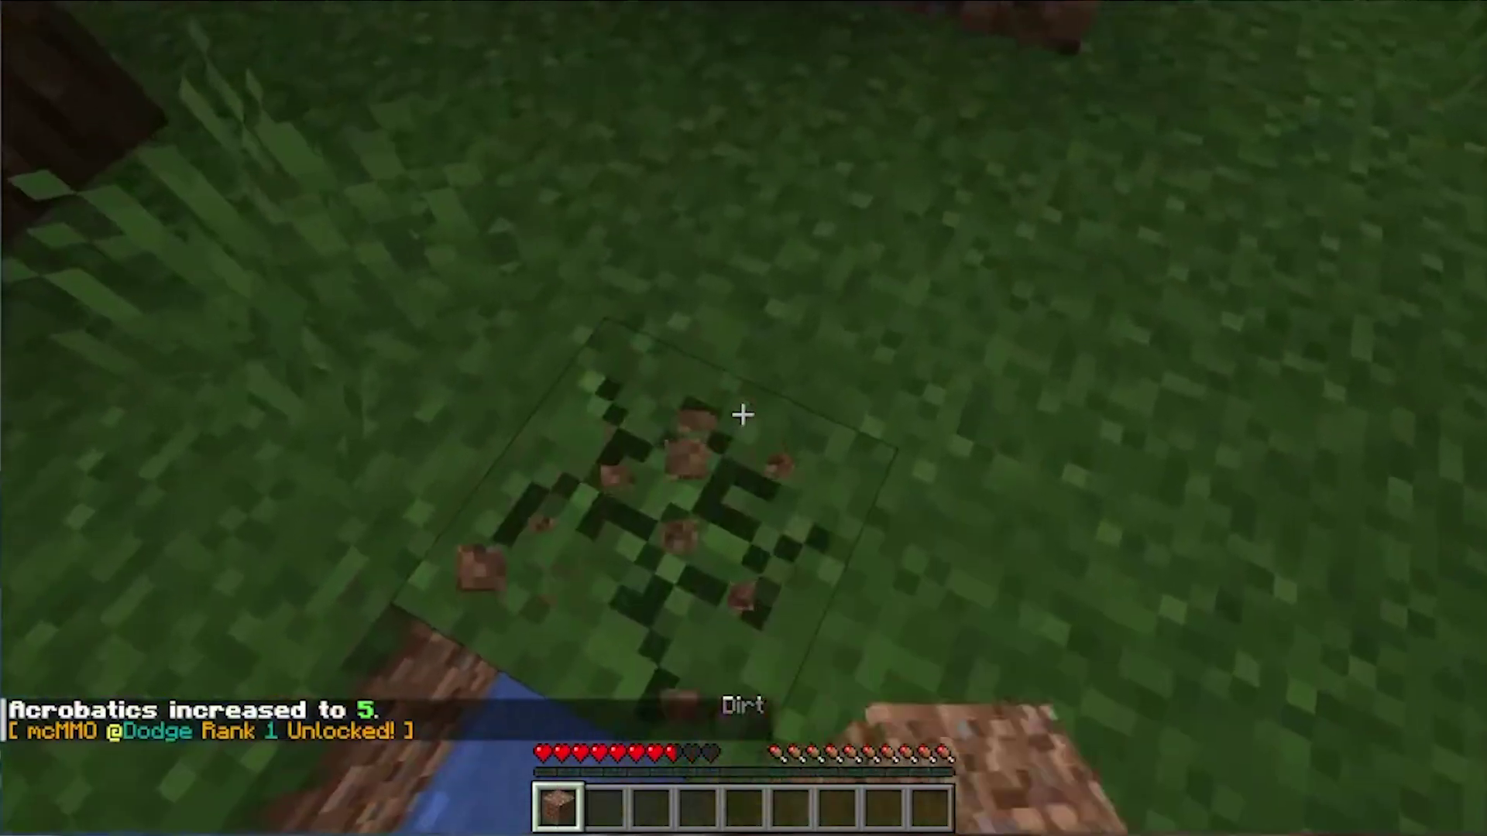
left_click(743, 415)
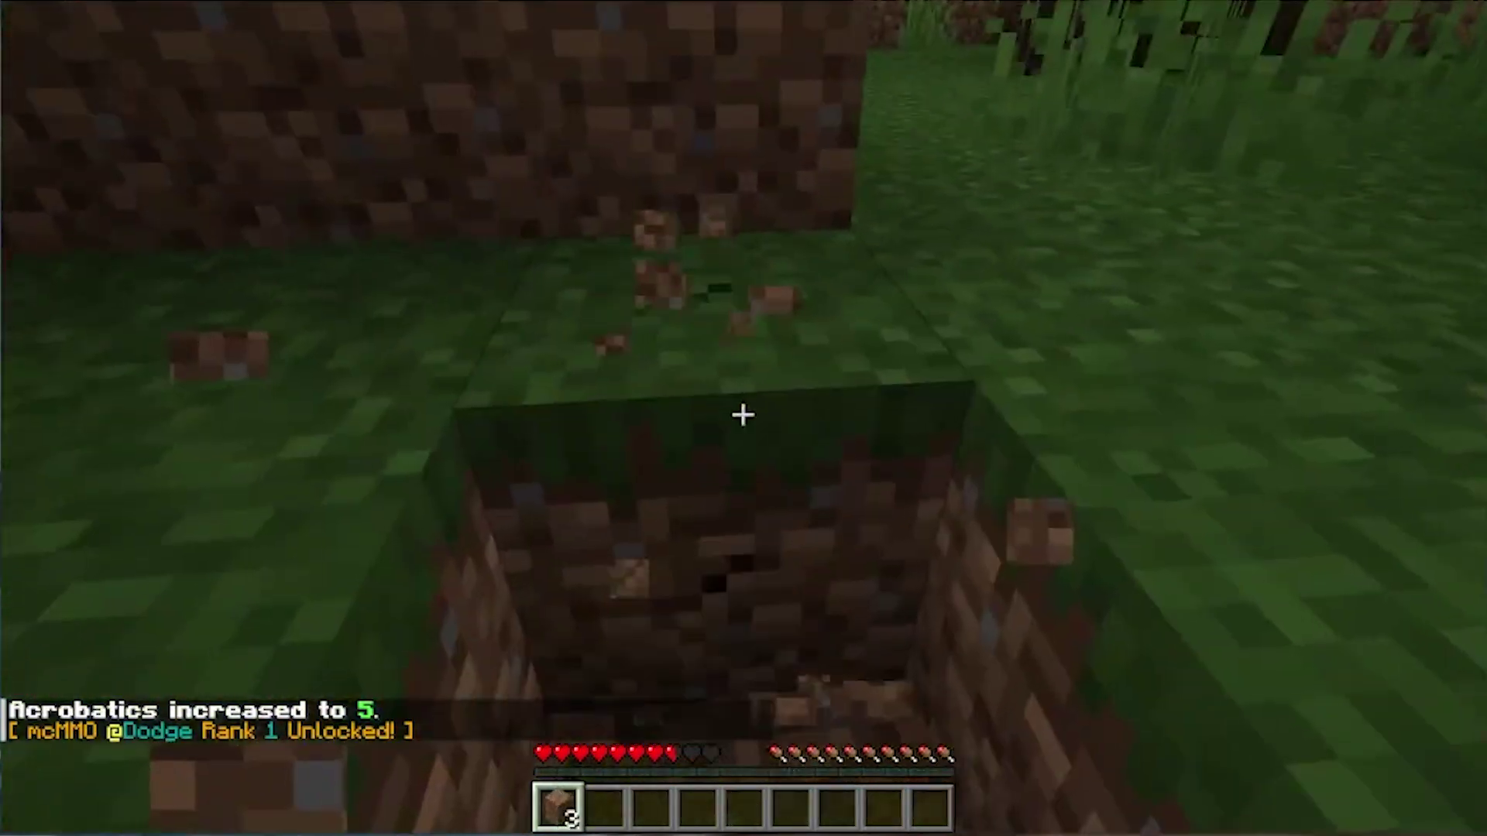
left_click(742, 416)
left_click(742, 416)
left_click(743, 415)
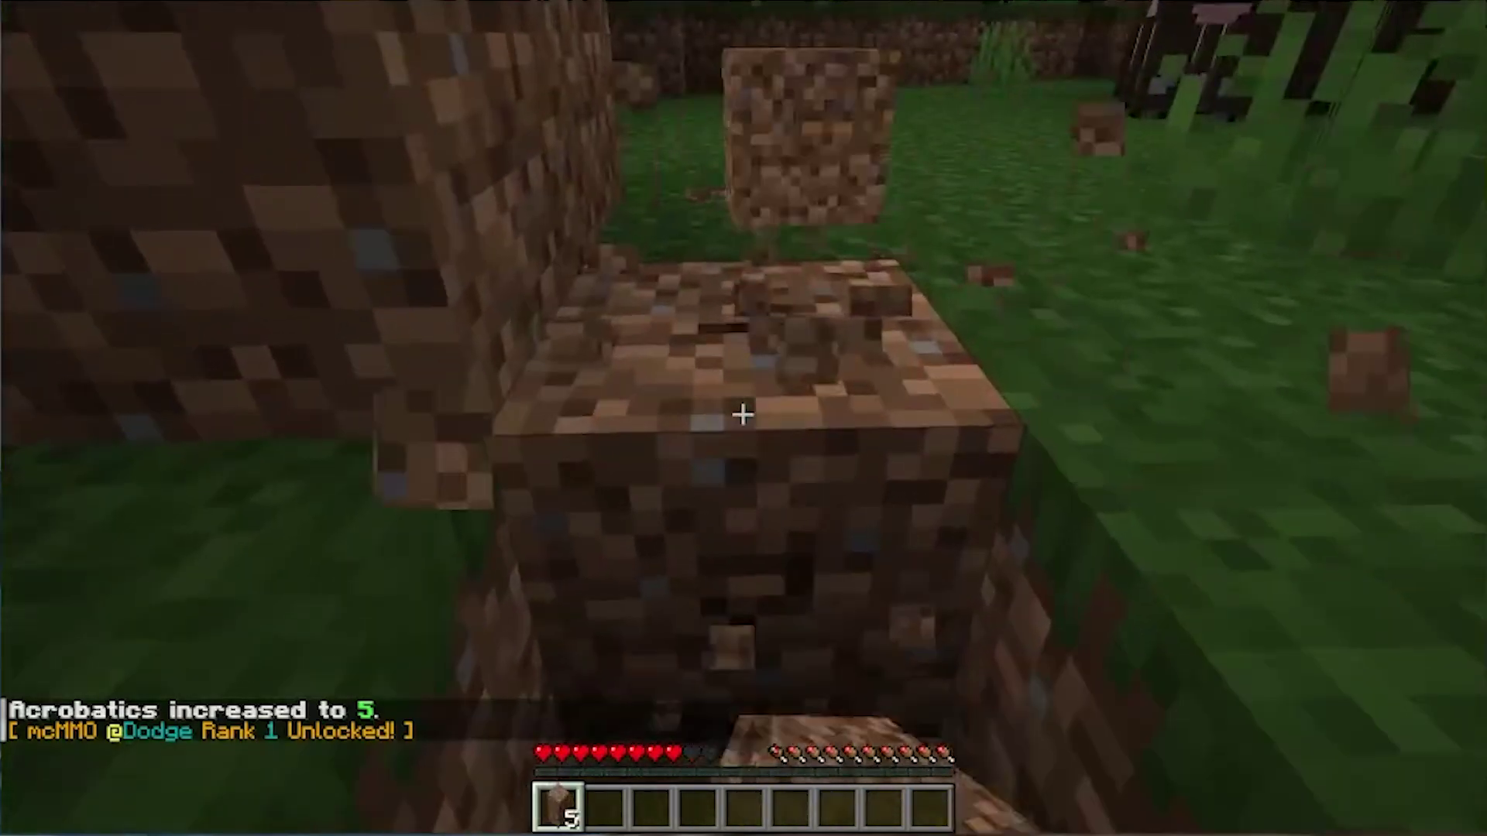
left_click(743, 416)
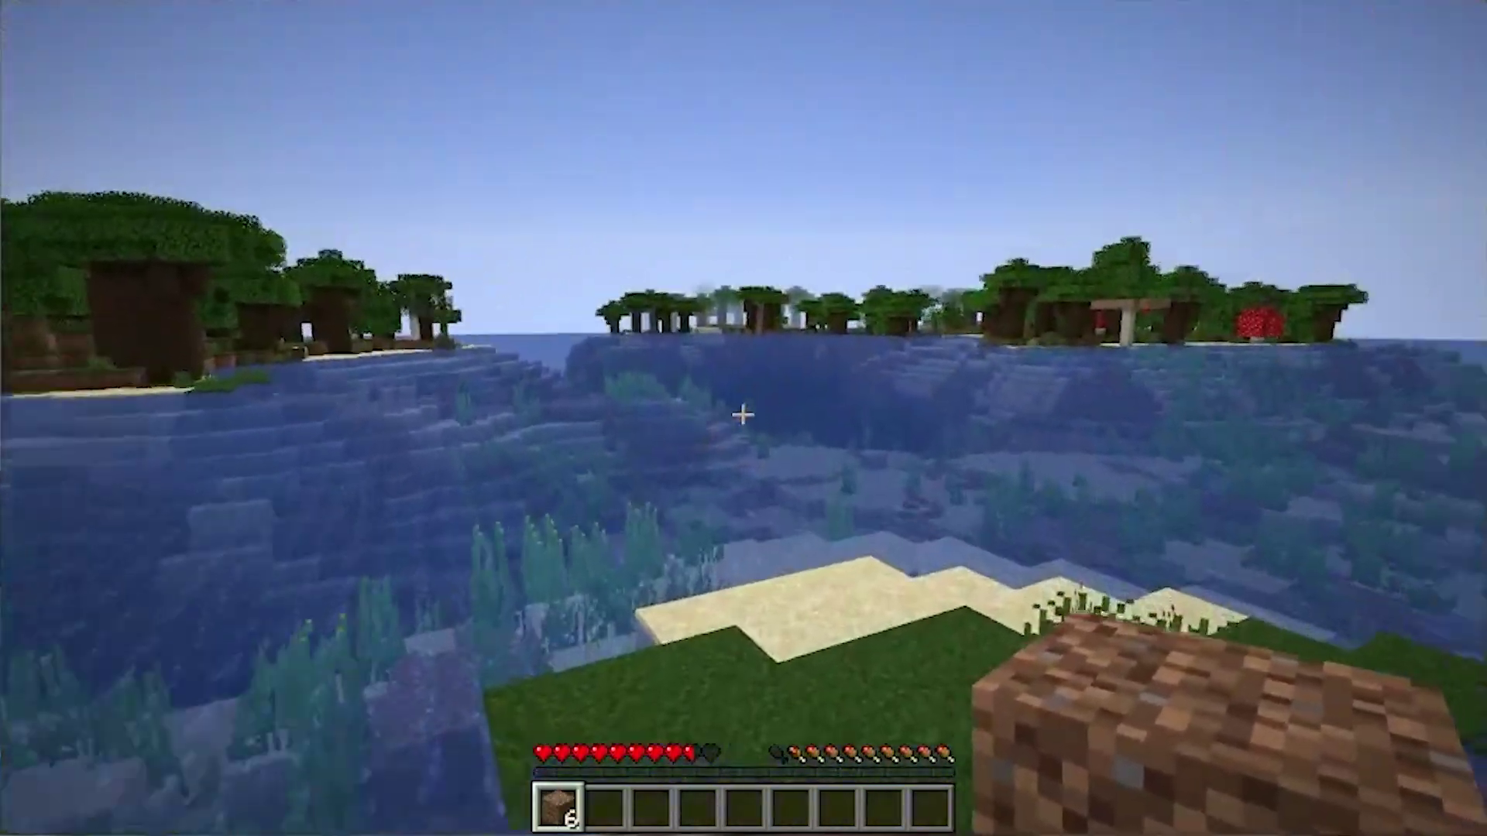
left_click(743, 415)
left_click(742, 415)
- Walk to the sandy shore and set the server's spawn point there with /setspawn
key("space")
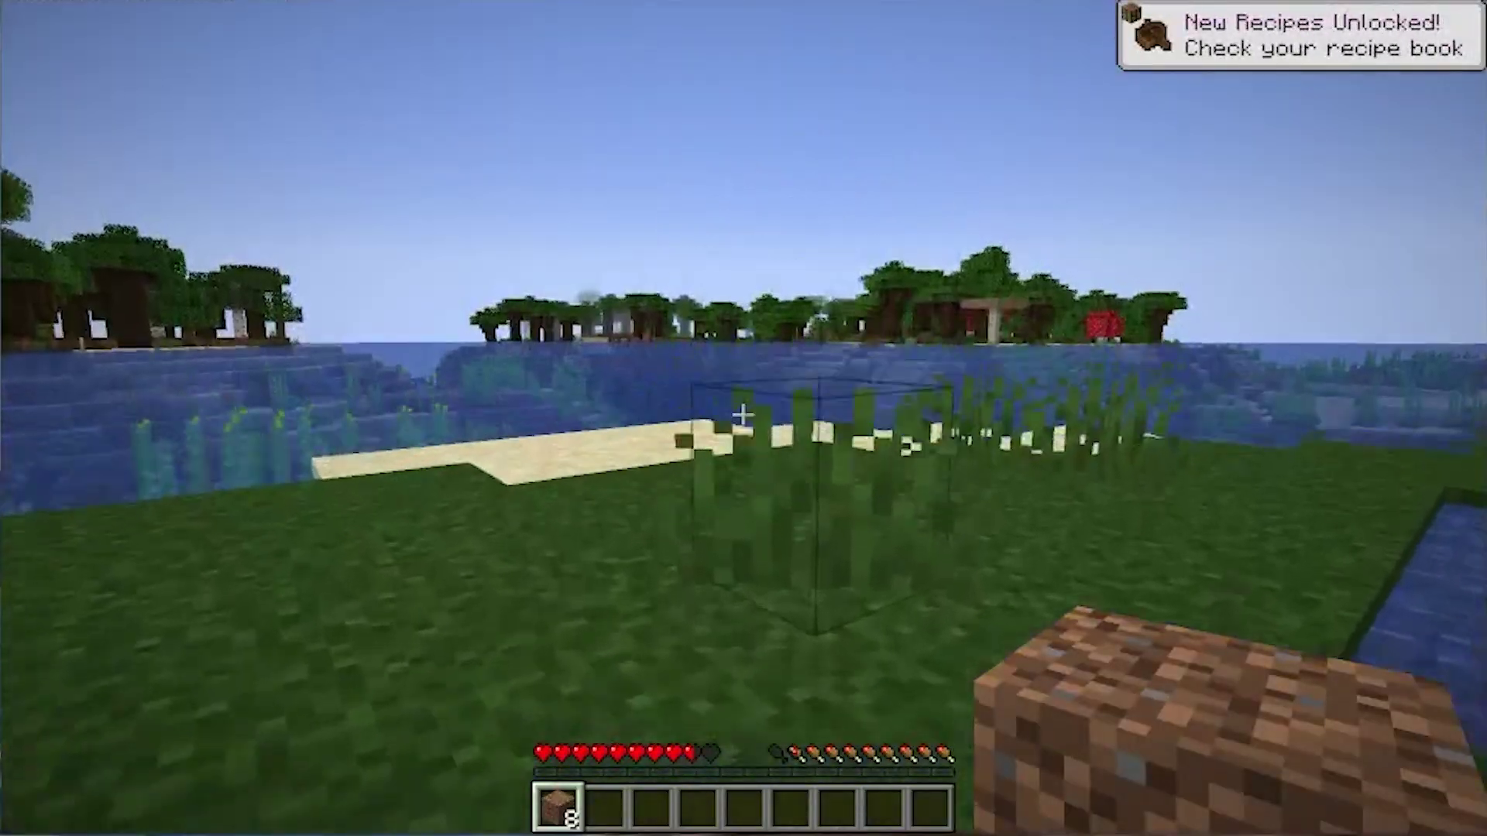
key("w")
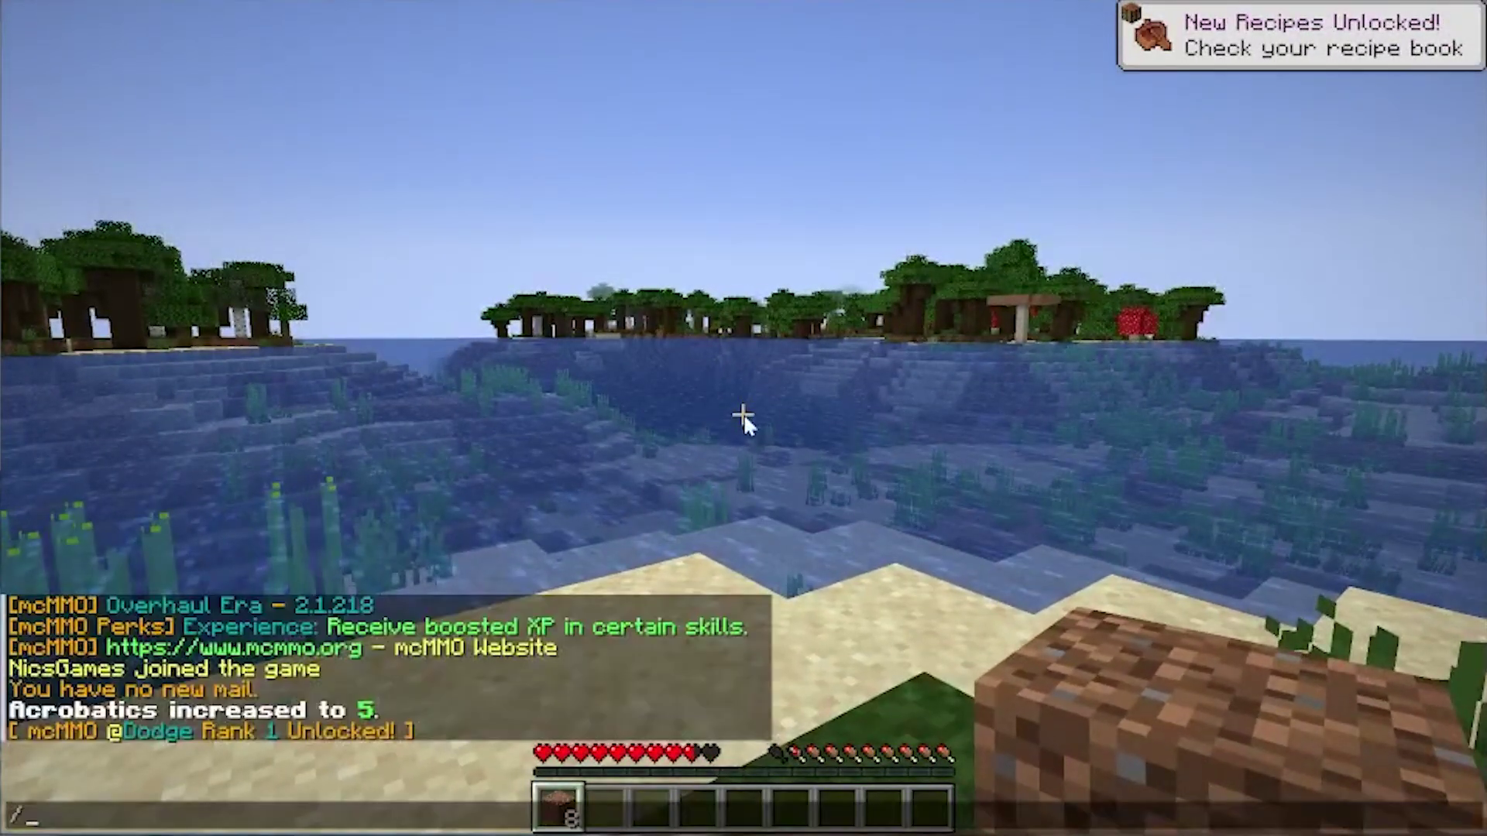
type("/seed")
key("BackSpace")
key("BackSpace")
type("t")
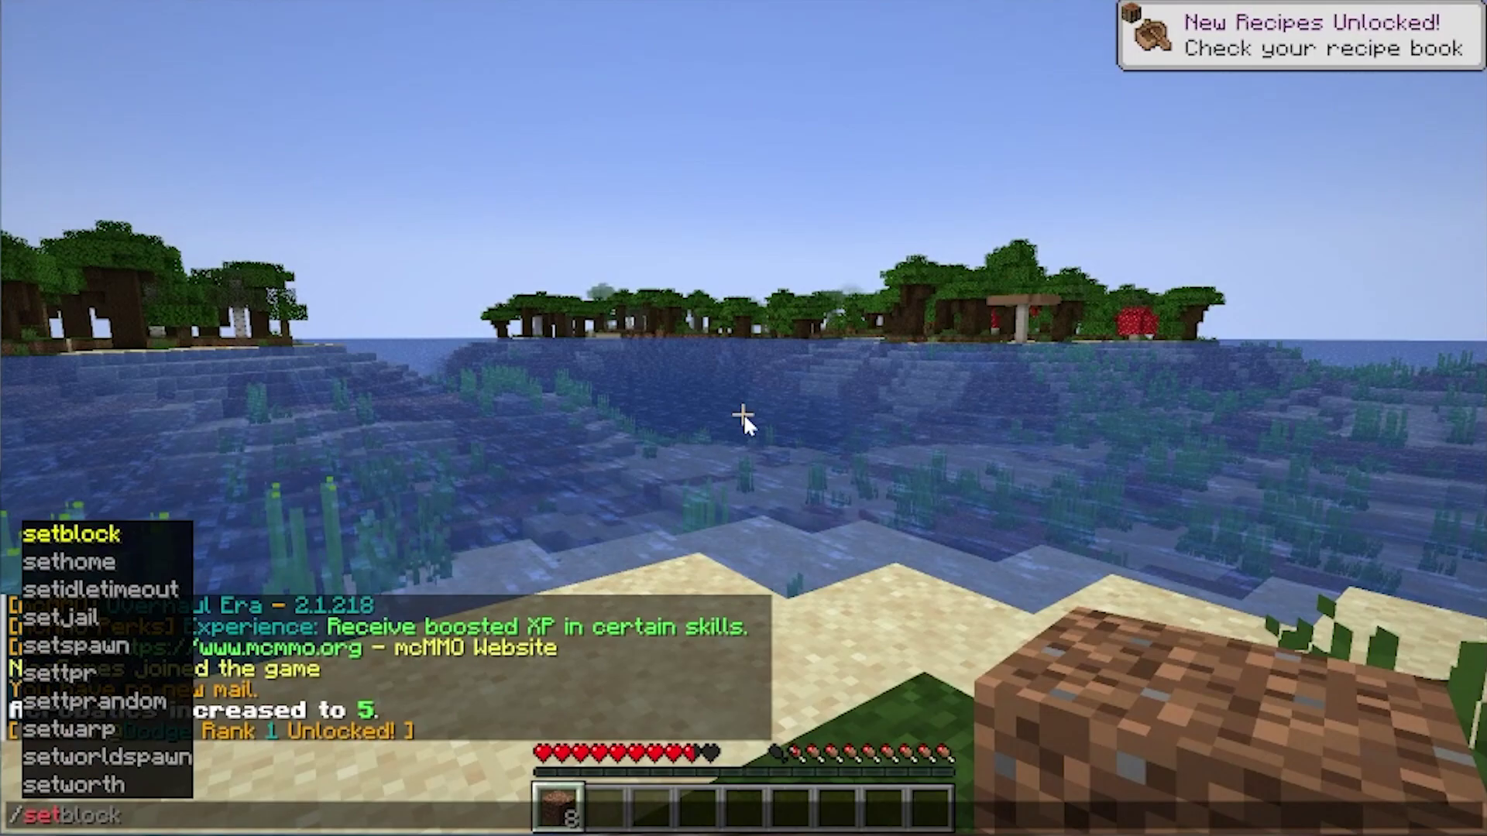
key("BackSpace")
key("BackSpace")
key("BackSpace")
type("setspawn")
key("Return")
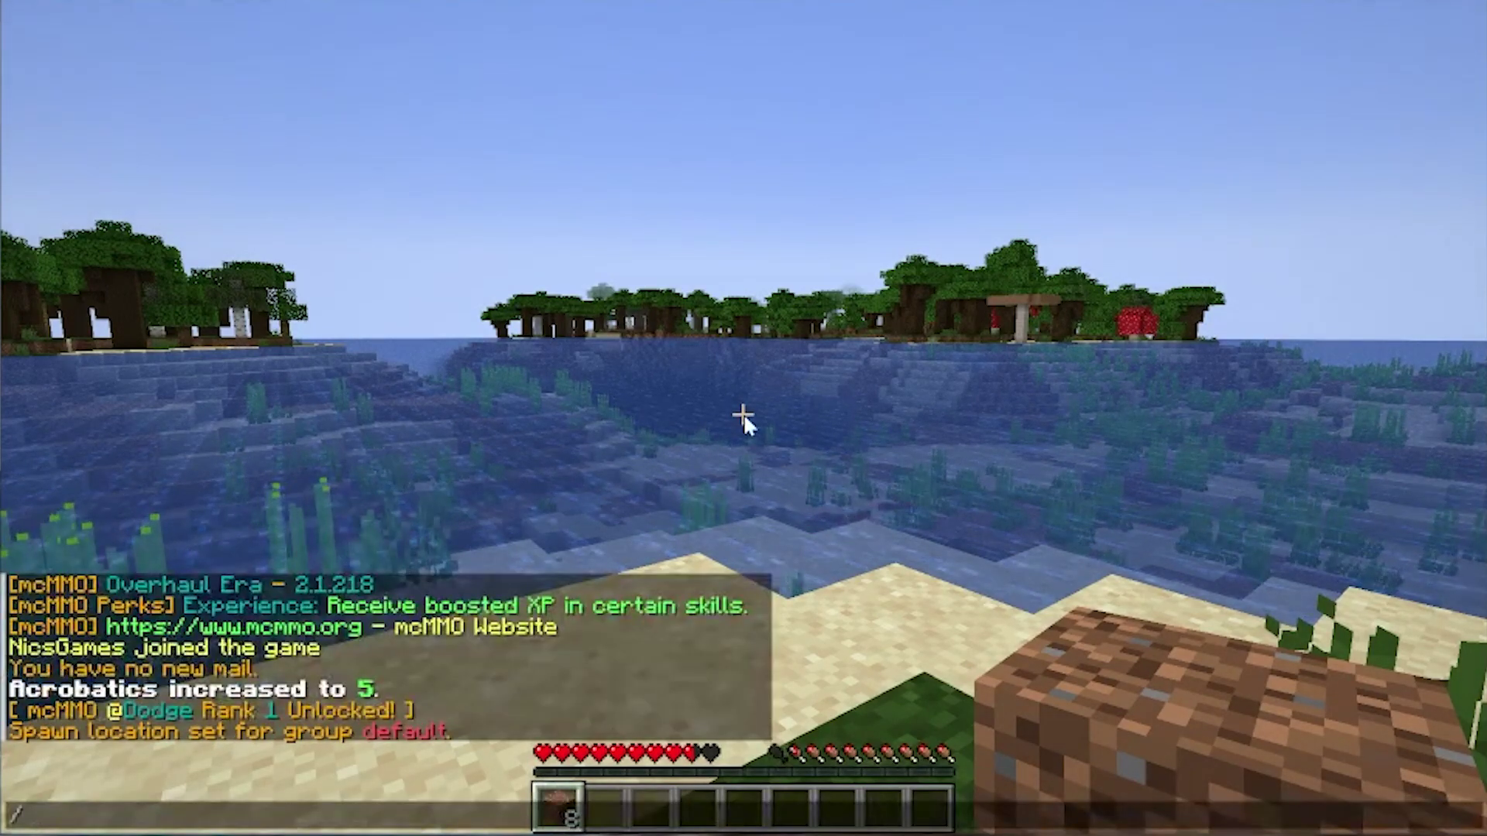
key("Return")
- Walk away, teleport to a distant location with /tp, and return with the /spawn command
key("w")
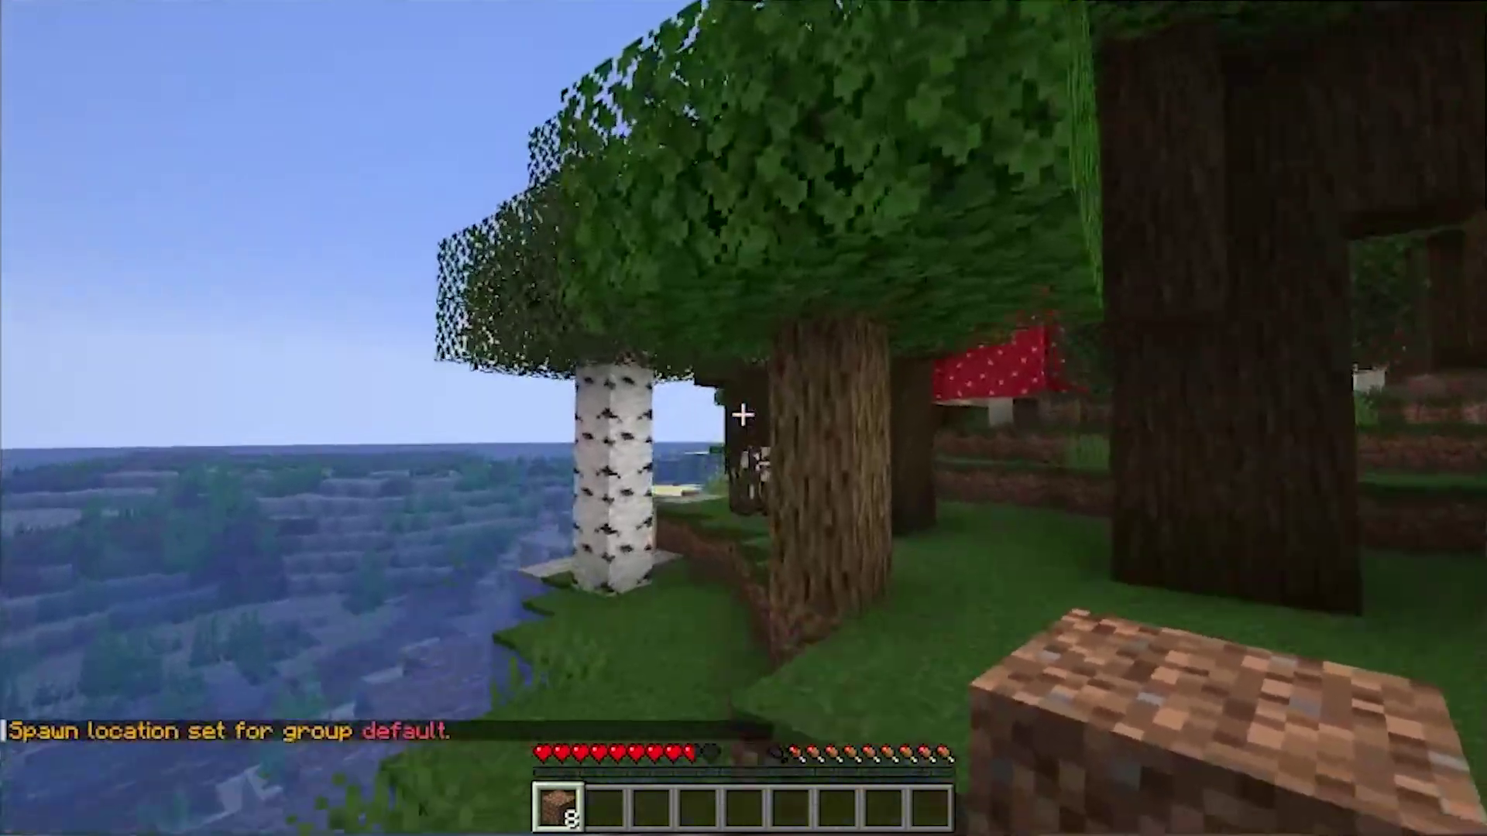
type("w/tp ")
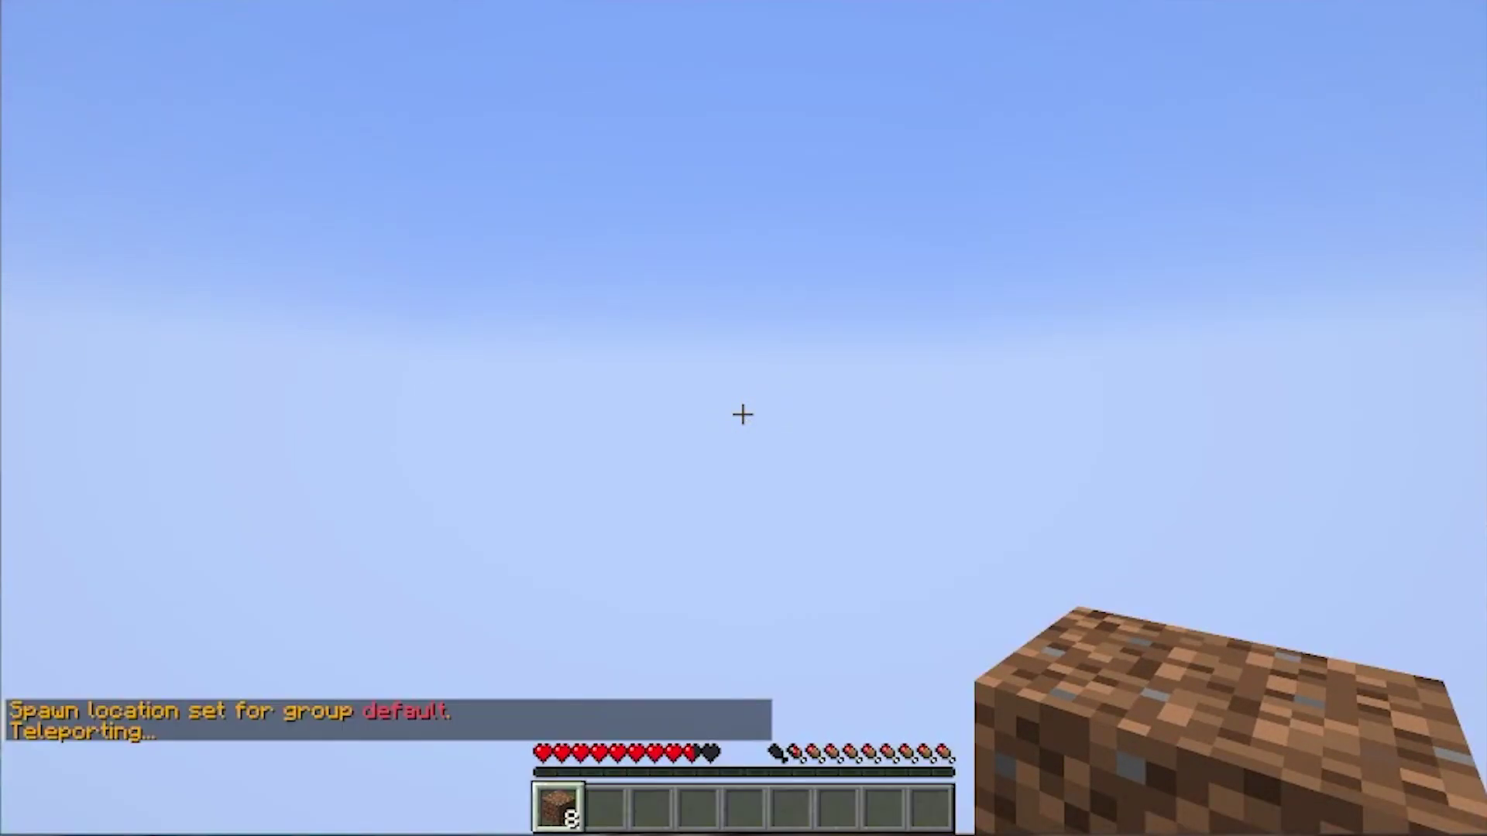
type("/spawn")
key("Return")
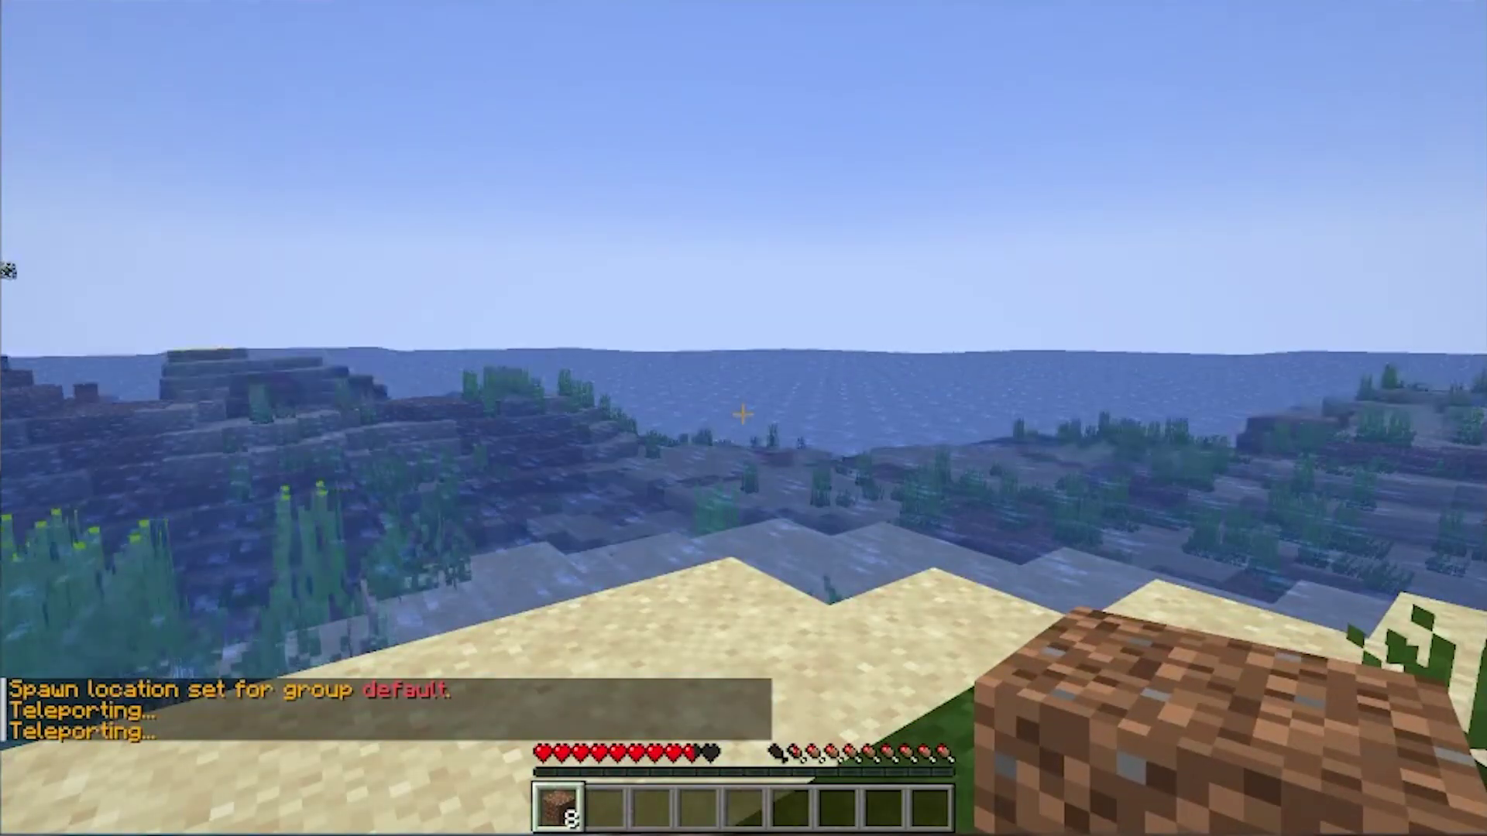
- Select an empty hotbar slot and teleport to a dark underground cave by reusing the earlier teleport command
key("7")
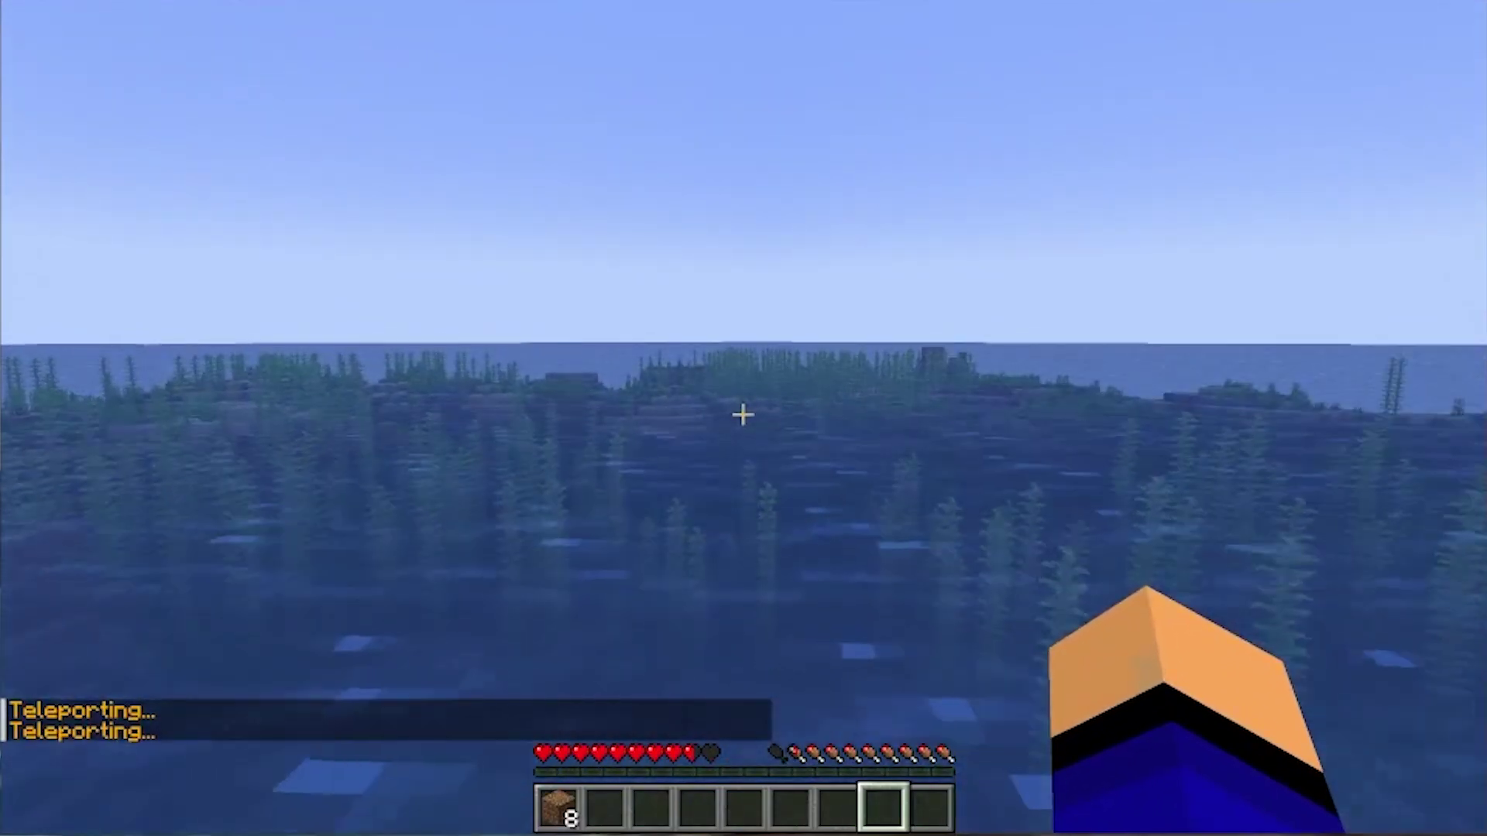
key("t")
key("Up")
key("Return")
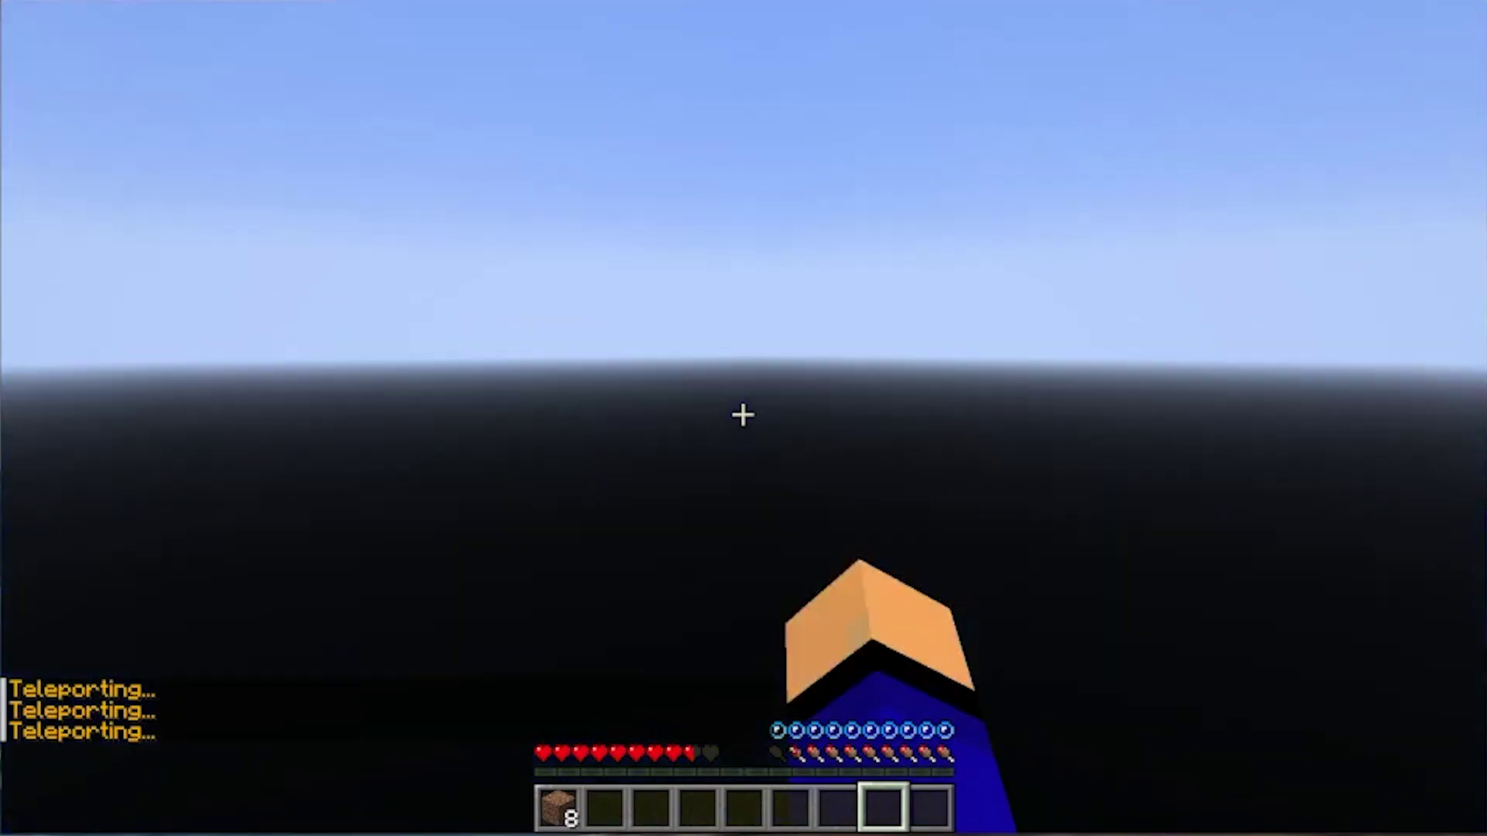
key("t")
key("Escape")
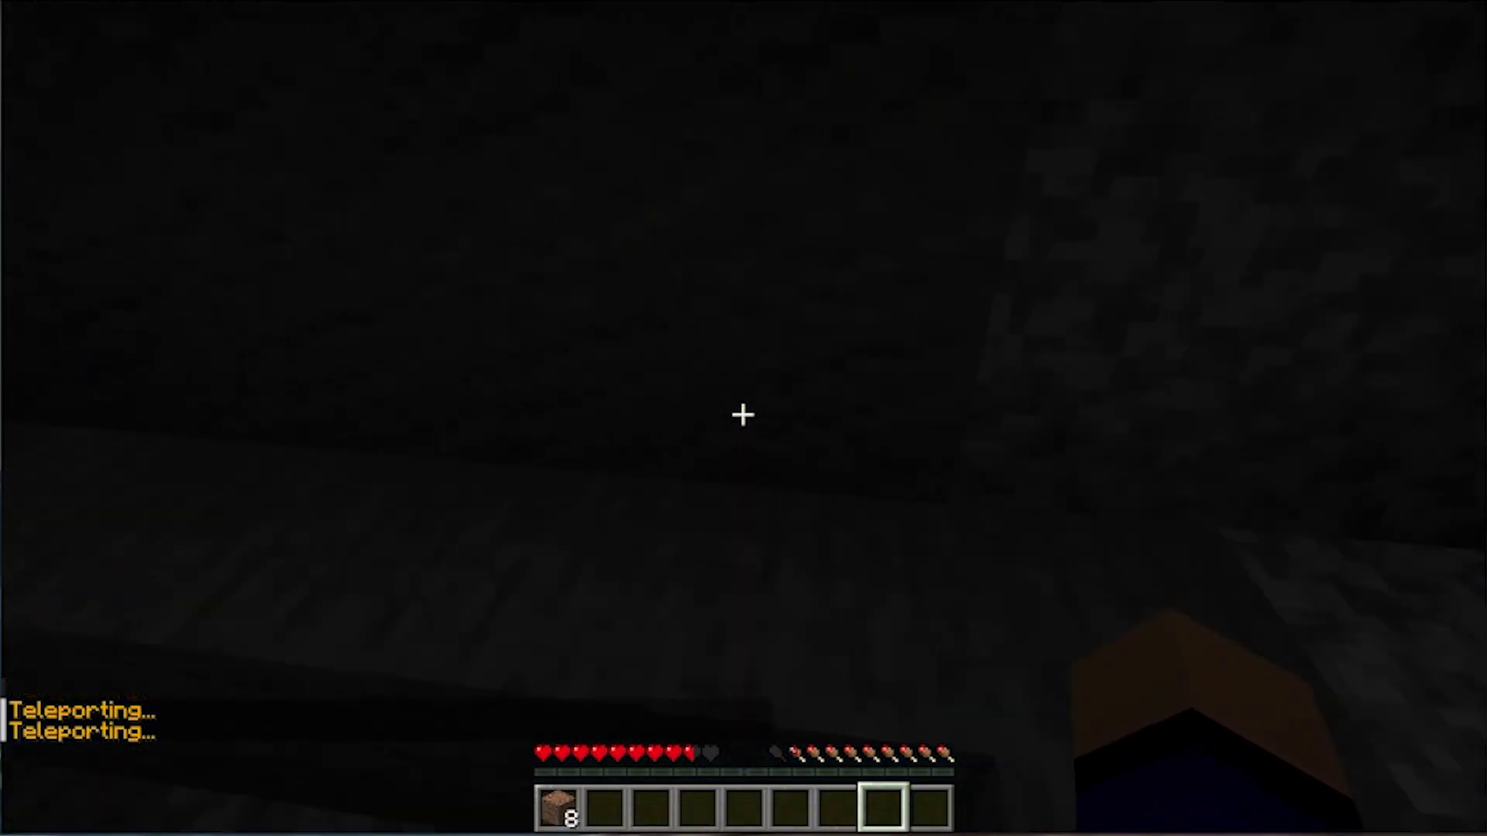
- Try to create a player warp named Underground in the cave with /playerwarp set
key("slash")
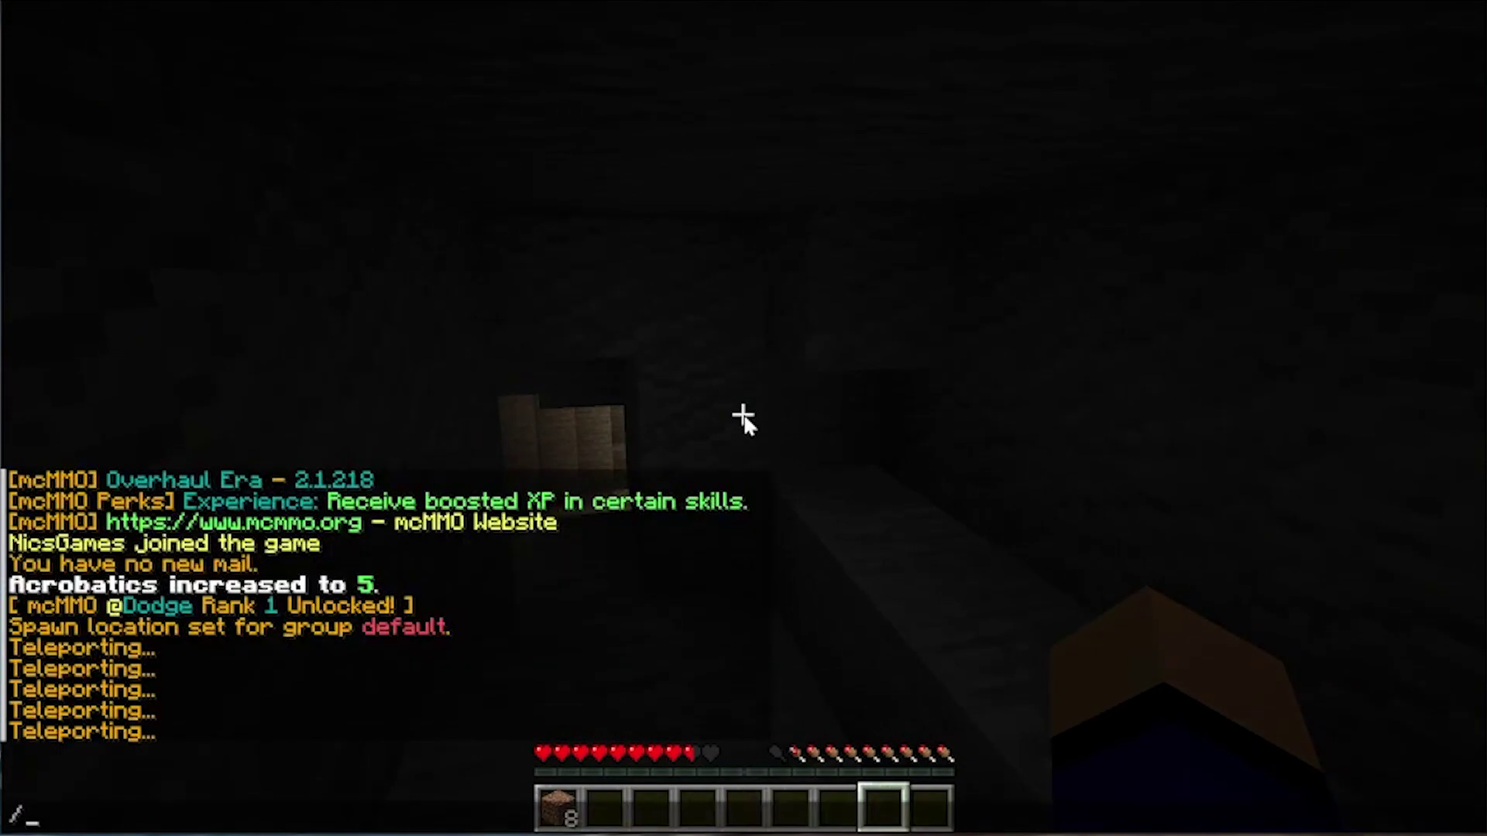
type("playerwa")
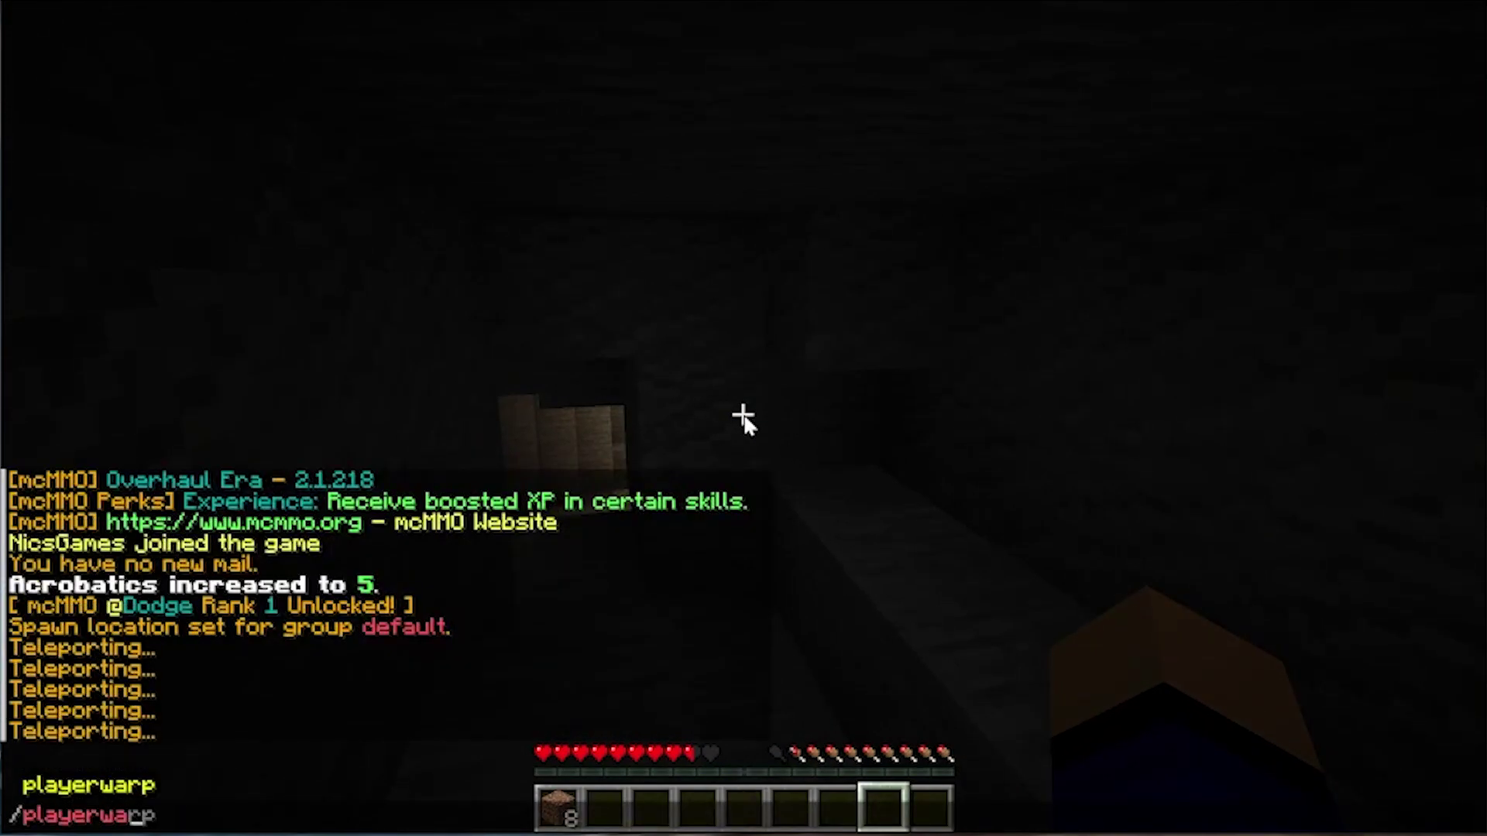
type("rp c")
key("BackSpace")
type("set ")
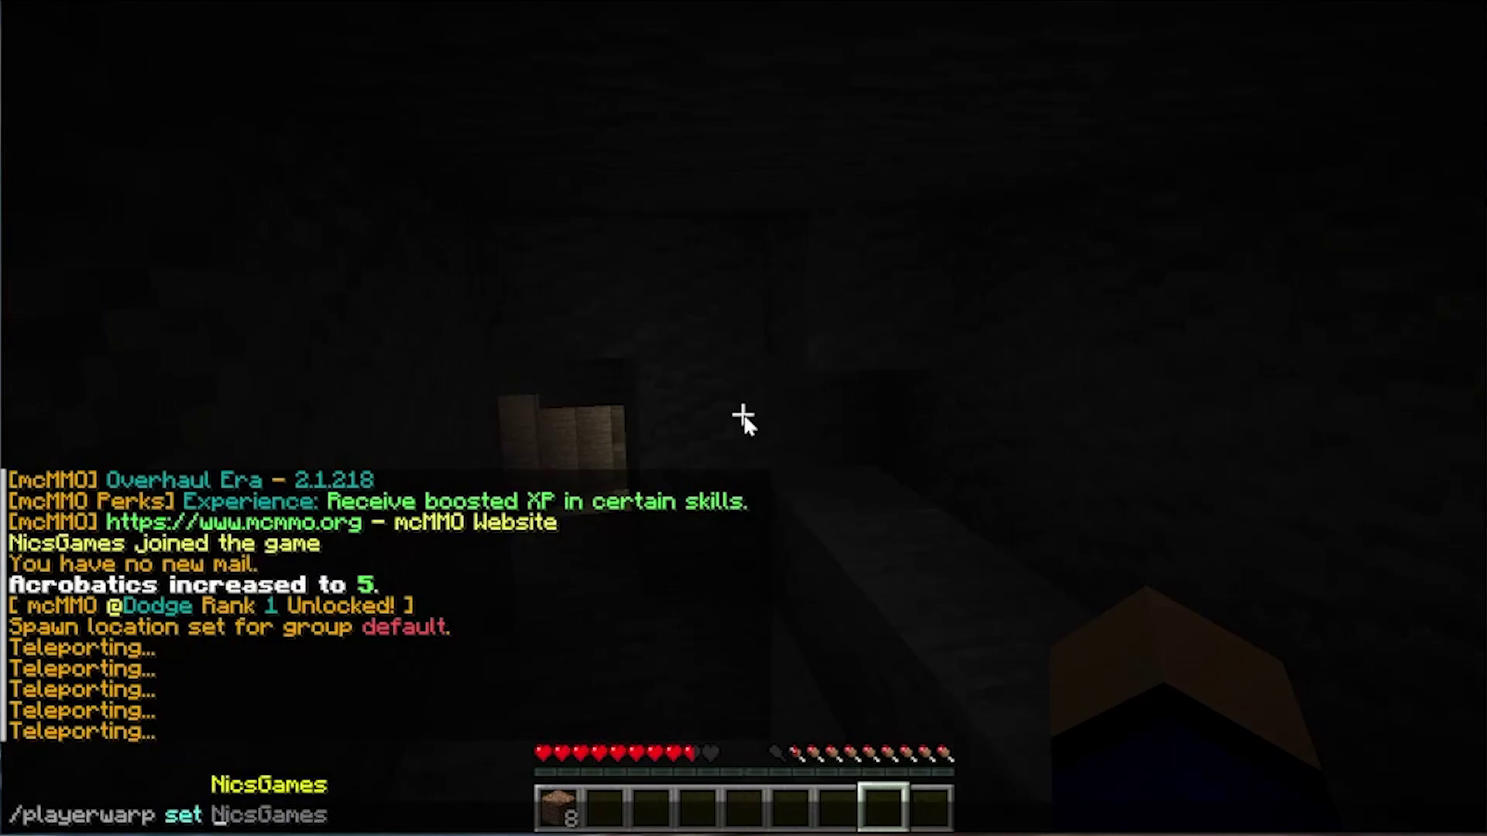
type("Underg")
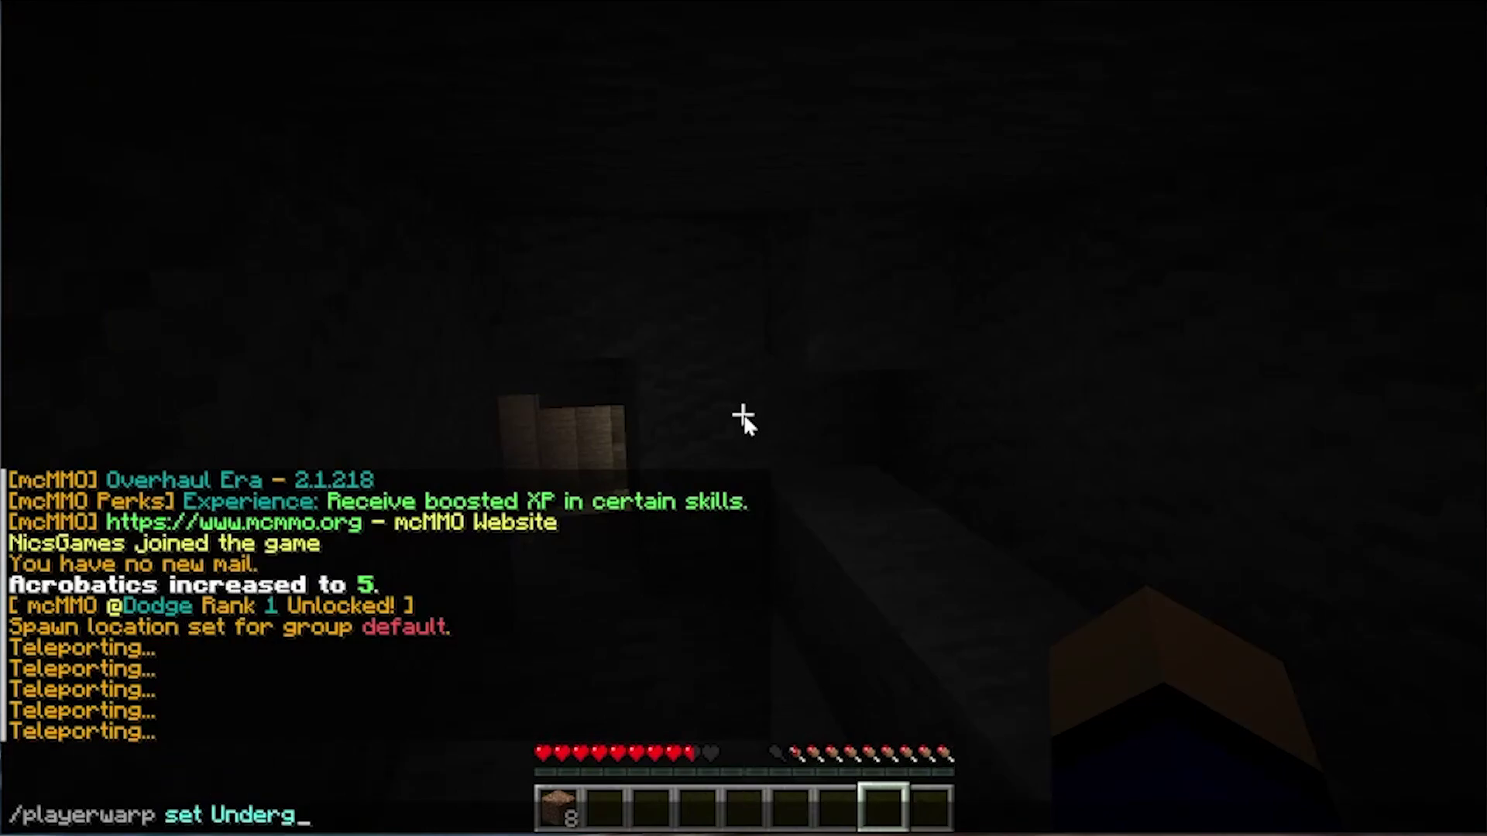
type("round")
key("Return")
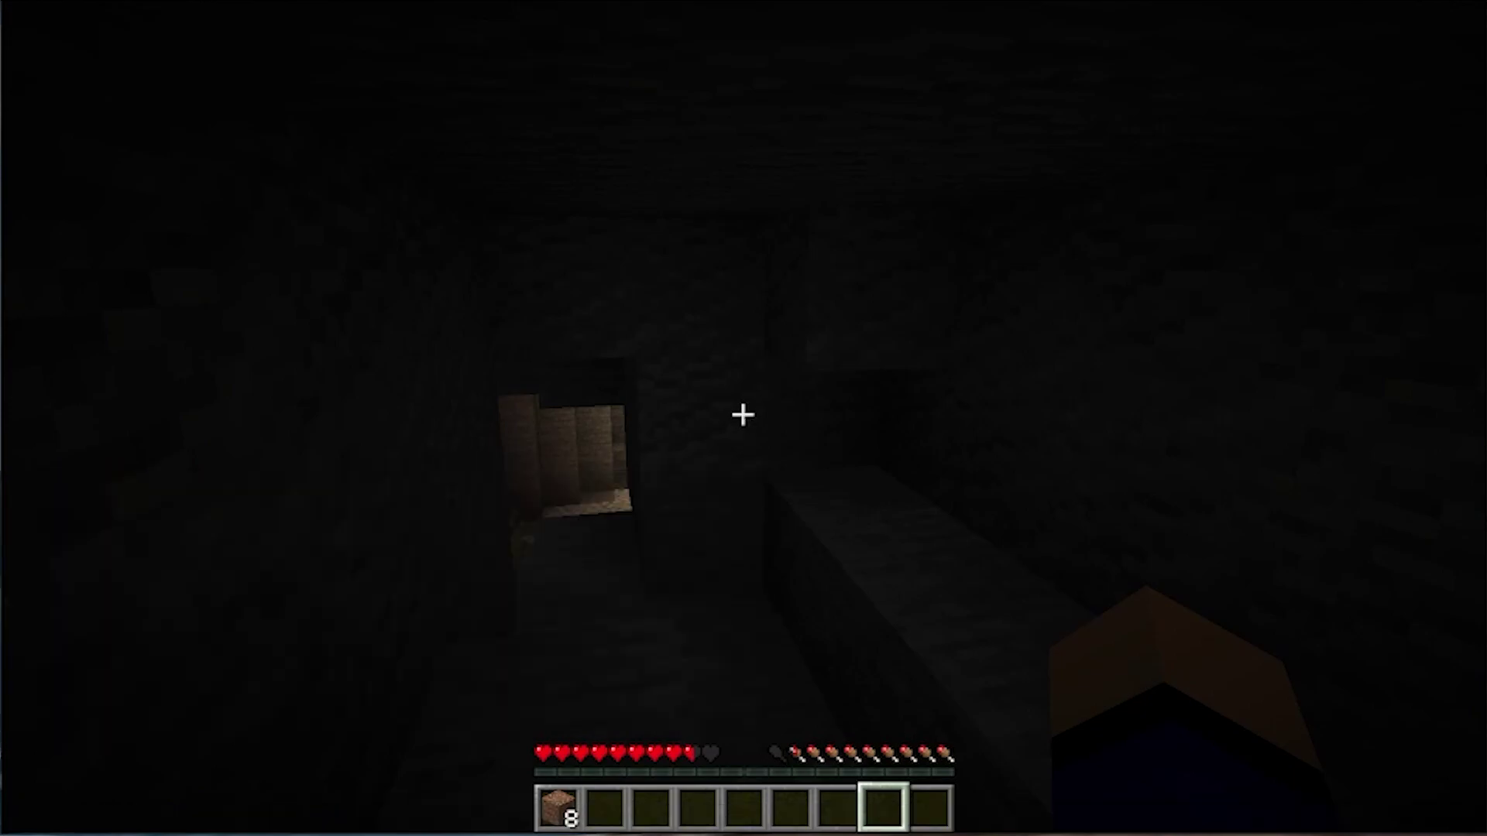
- Shorten the warp name to Under and try to set the player warp again
key("t")
key("Up")
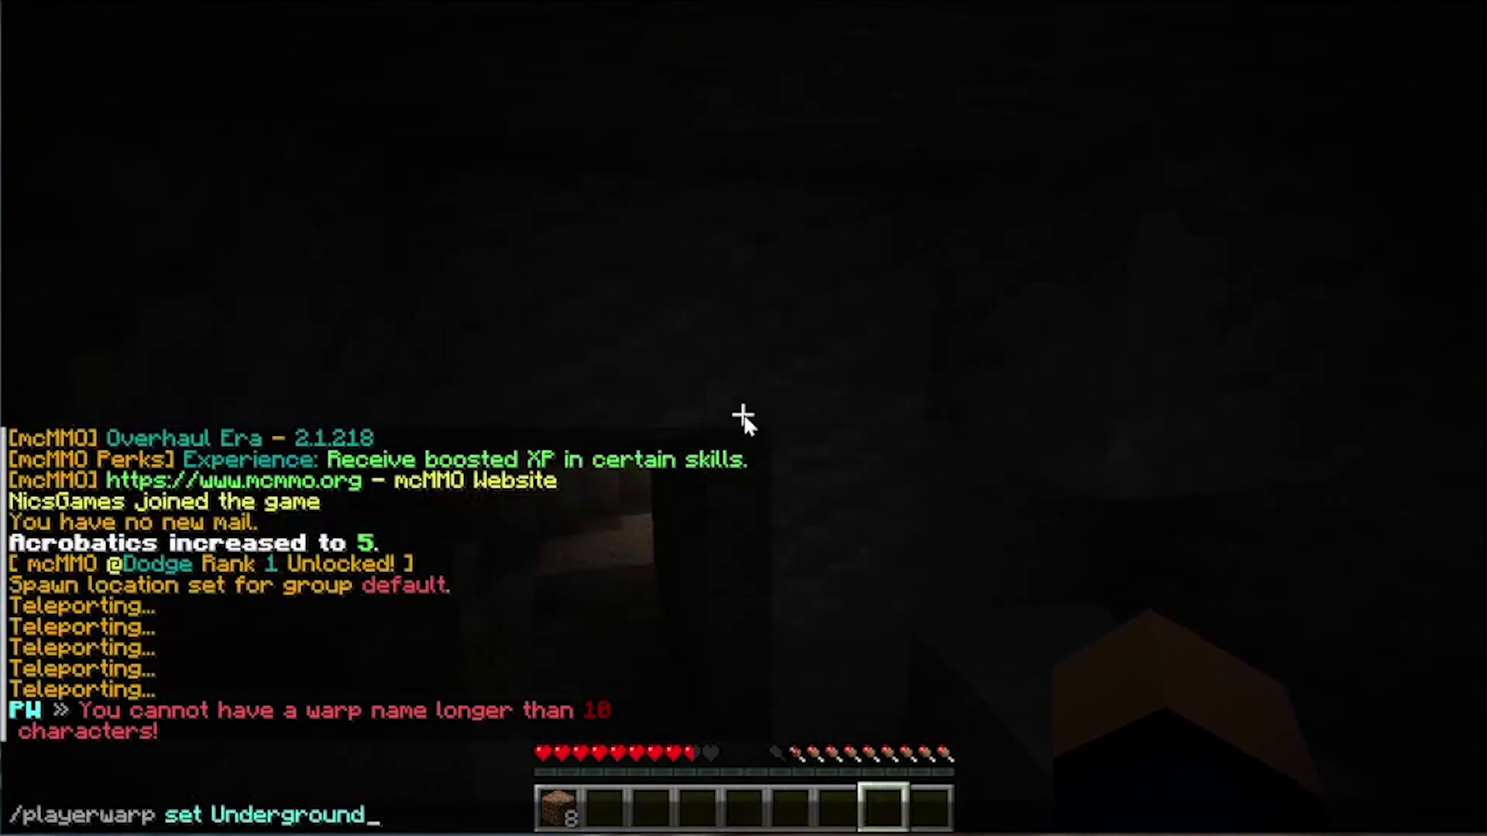
key("BackSpace")
key("BackSpace")
key("BackSpace")
key("Return")
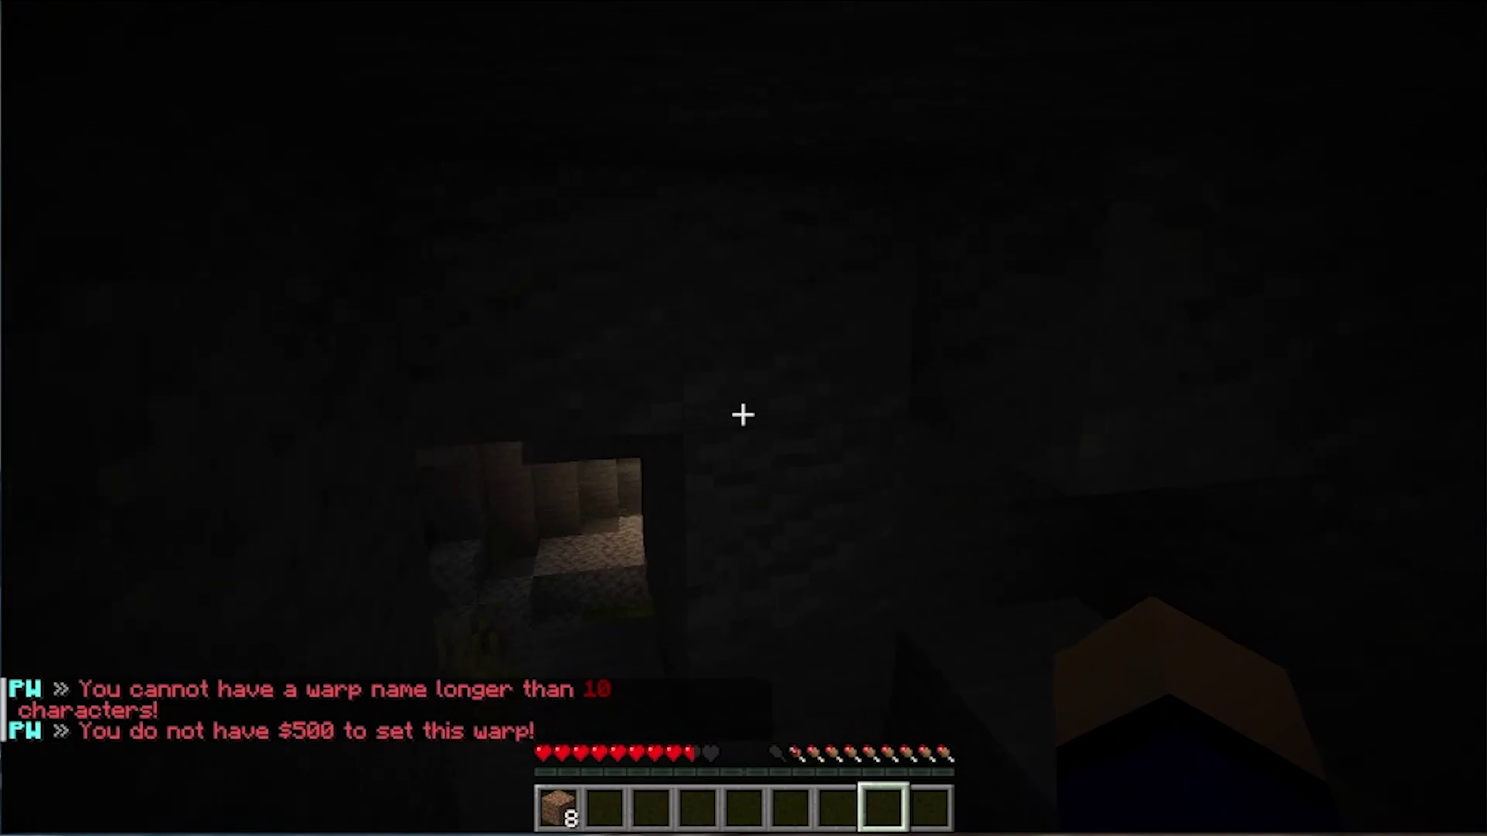
- Give the player $500 with the /eco give command and set the player warp named Under
type("/eco give 5")
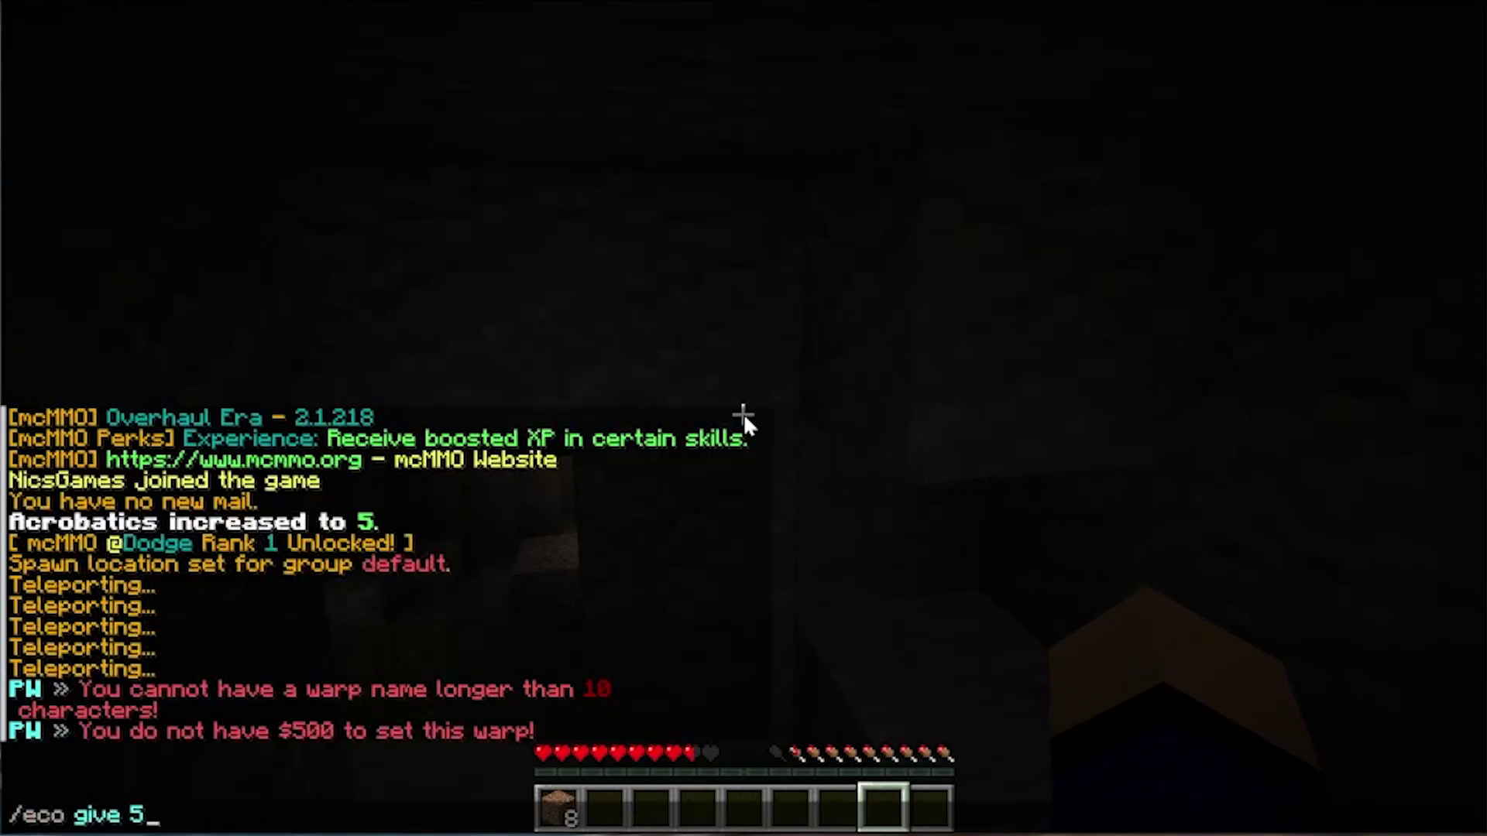
key("BackSpace")
key("Tab")
type("500")
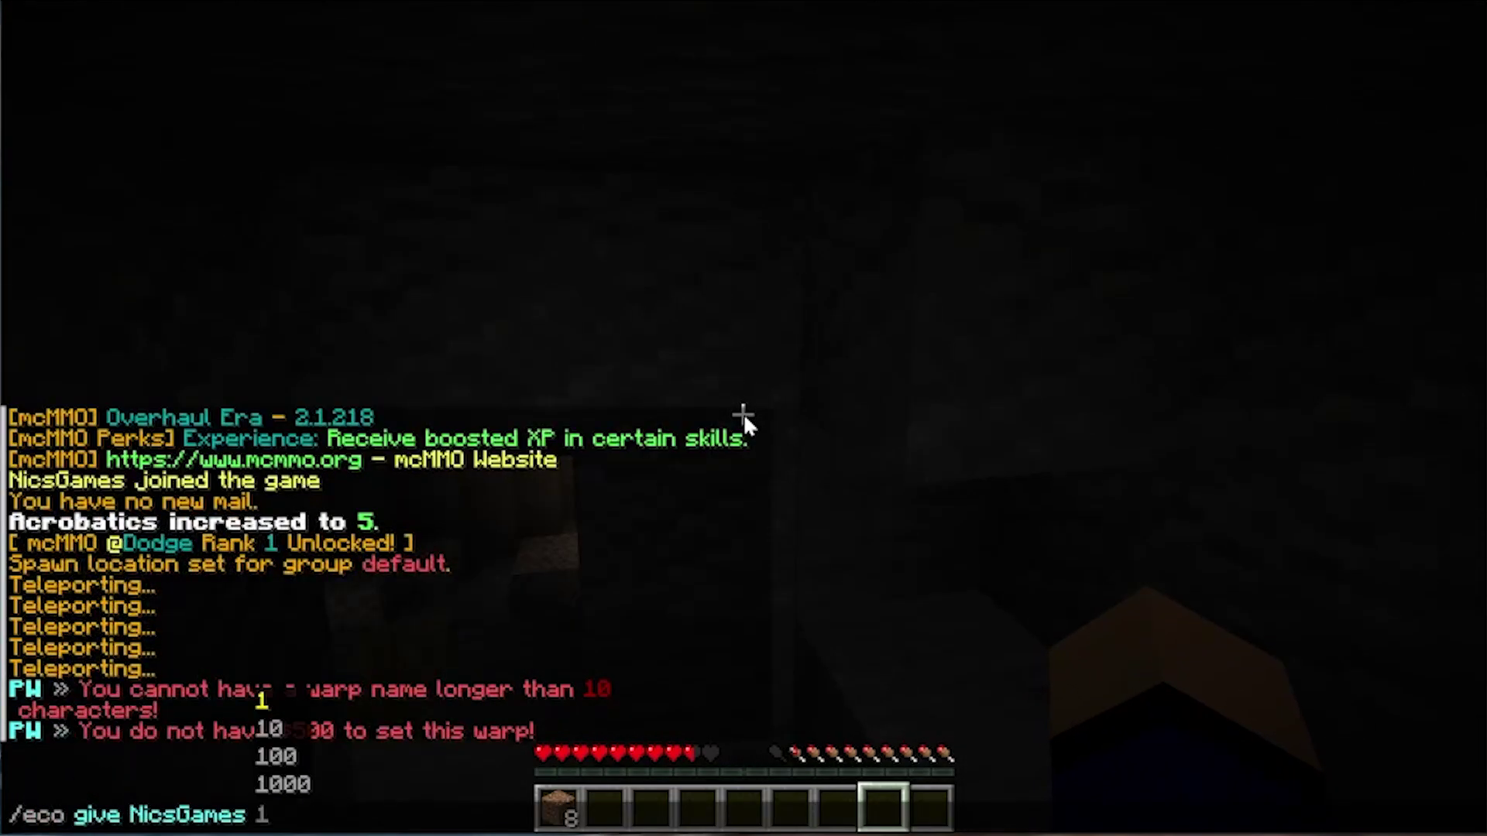
key("Return")
key("Up")
key("Return")
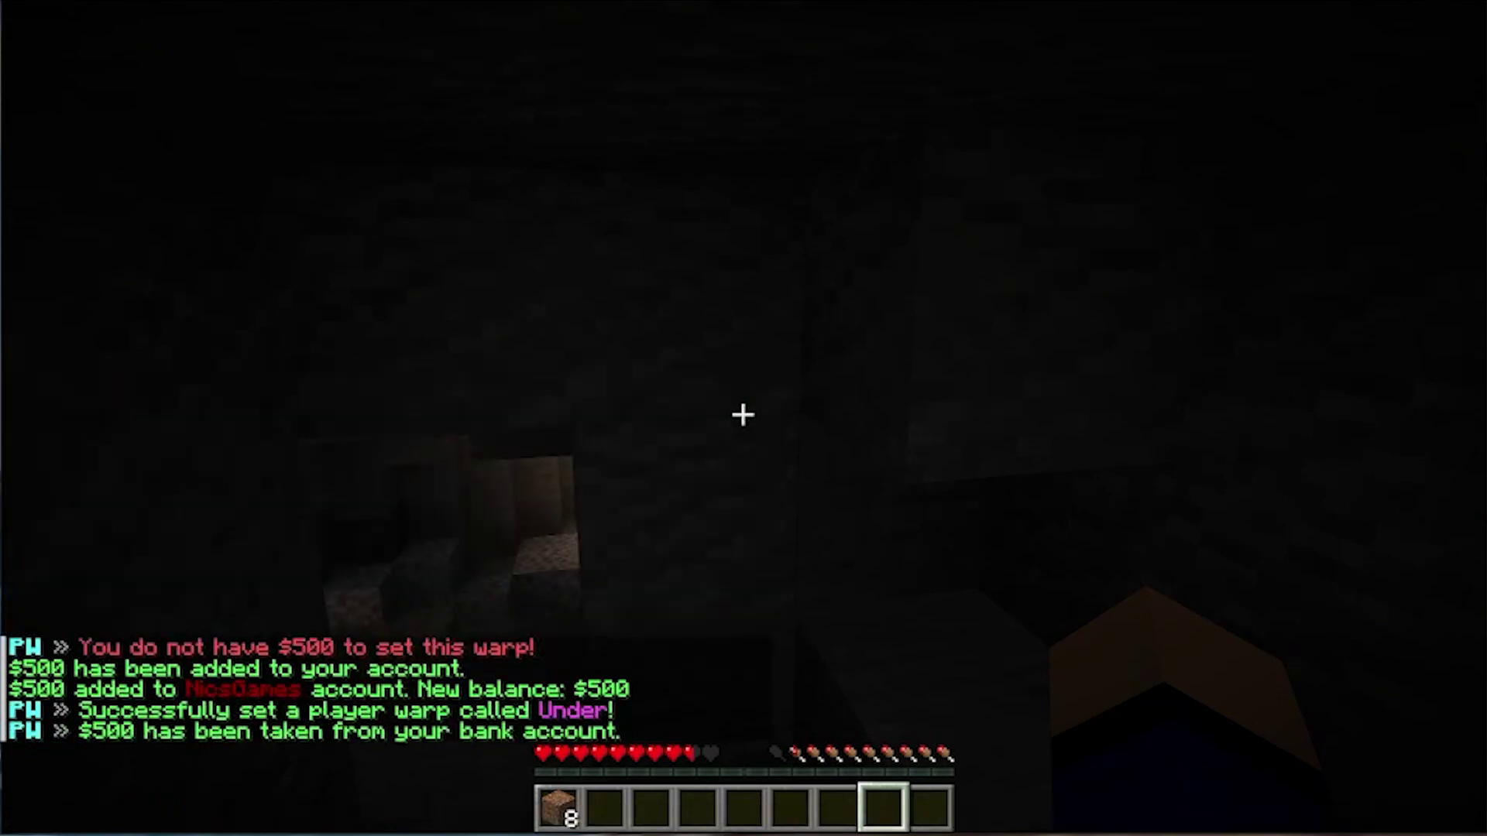
- Return to spawn with /spawn and teleport to the Under player warp with the /pw command
type("/spa")
key("BackSpace")
key("BackSpace")
type("pawn")
key("Return")
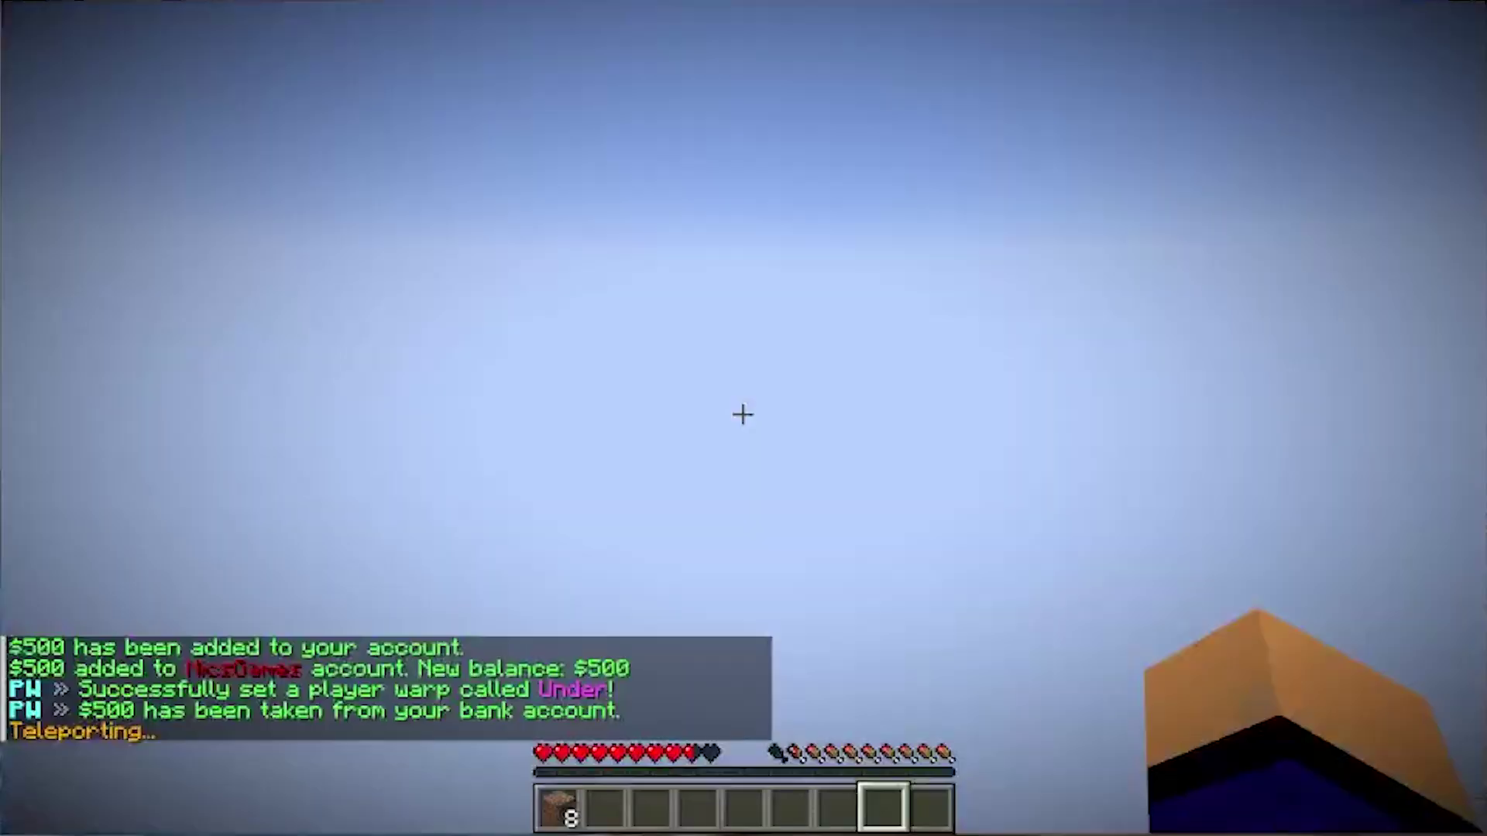
type("/pw ")
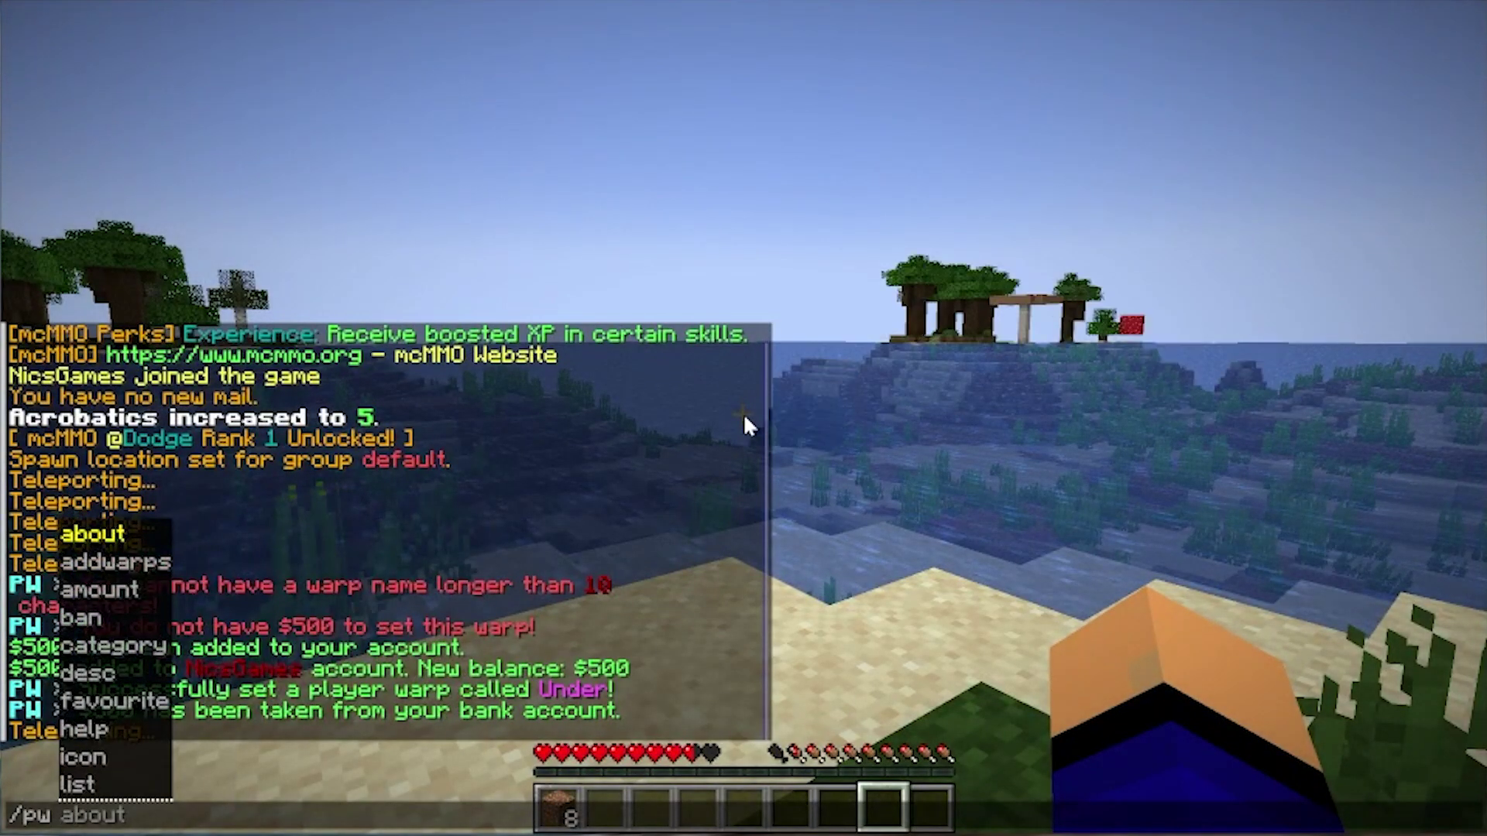
type("und")
key("Return")
- Open the Player Warps menu, teleport to Under from the list of all warps, and return to spawn
type("/pw")
key("Return")
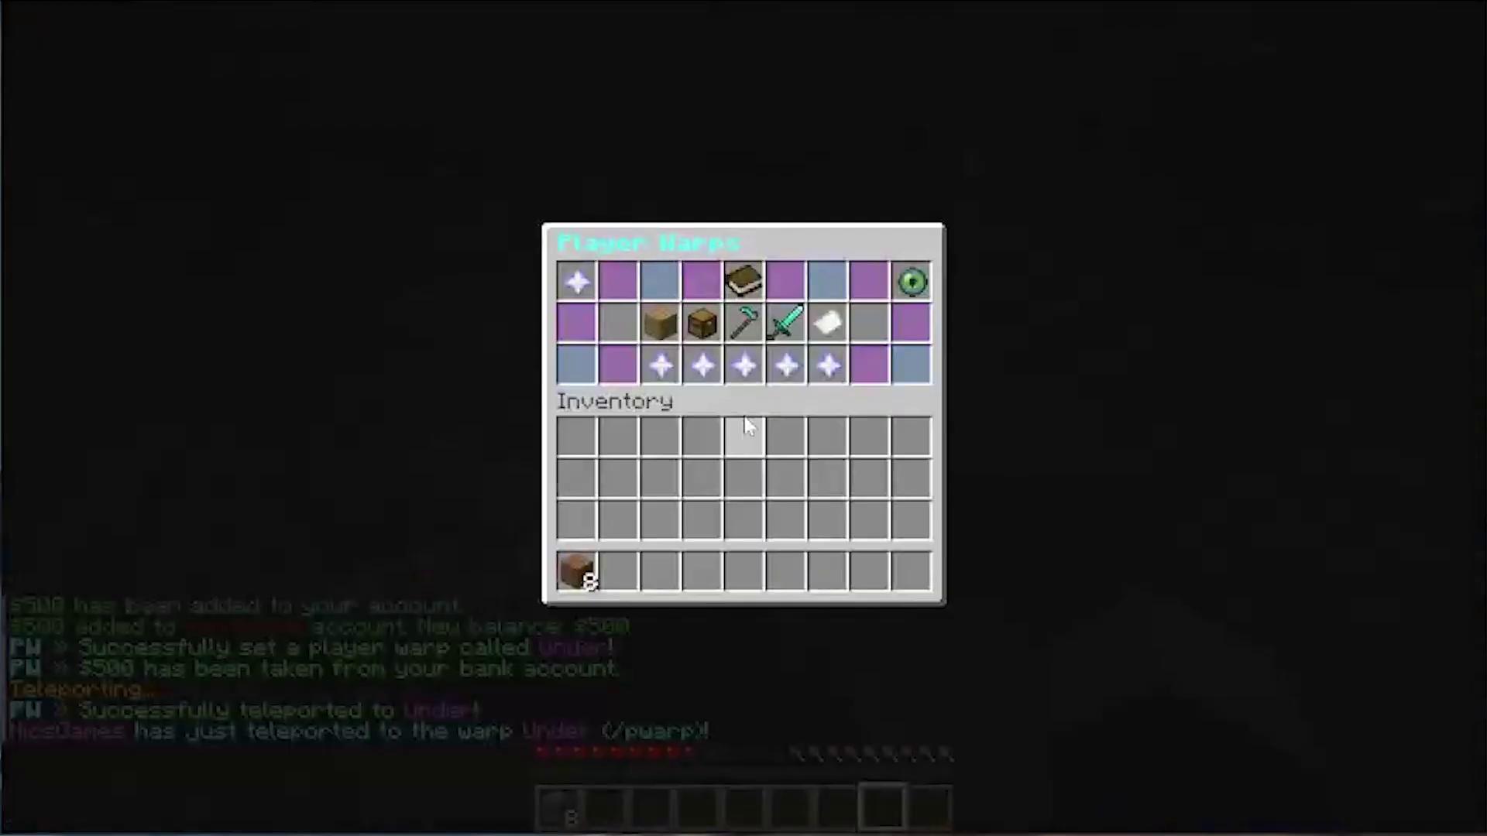
left_click(912, 281)
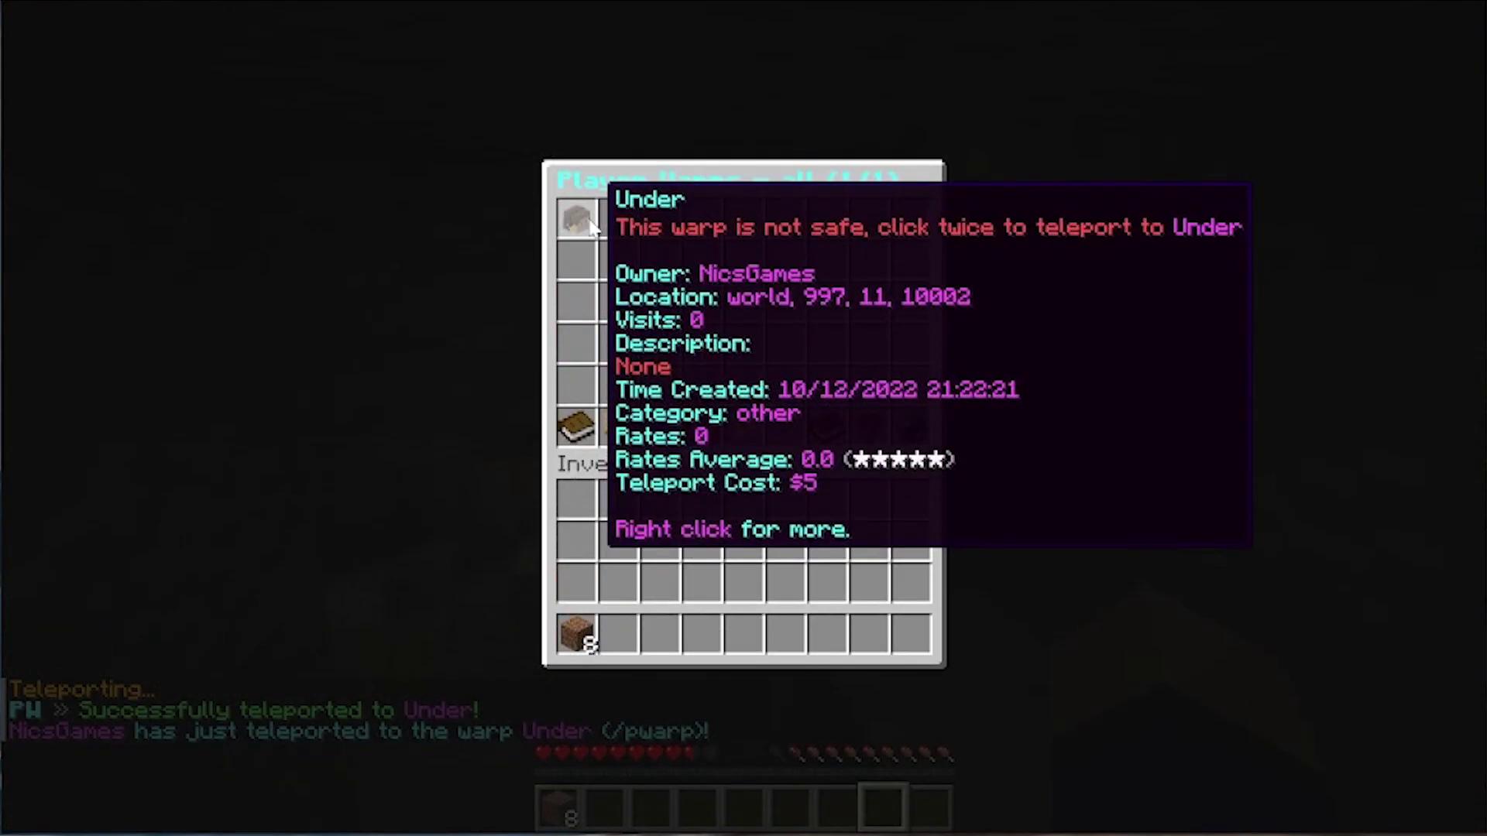
double_click(583, 209)
type("/spawn")
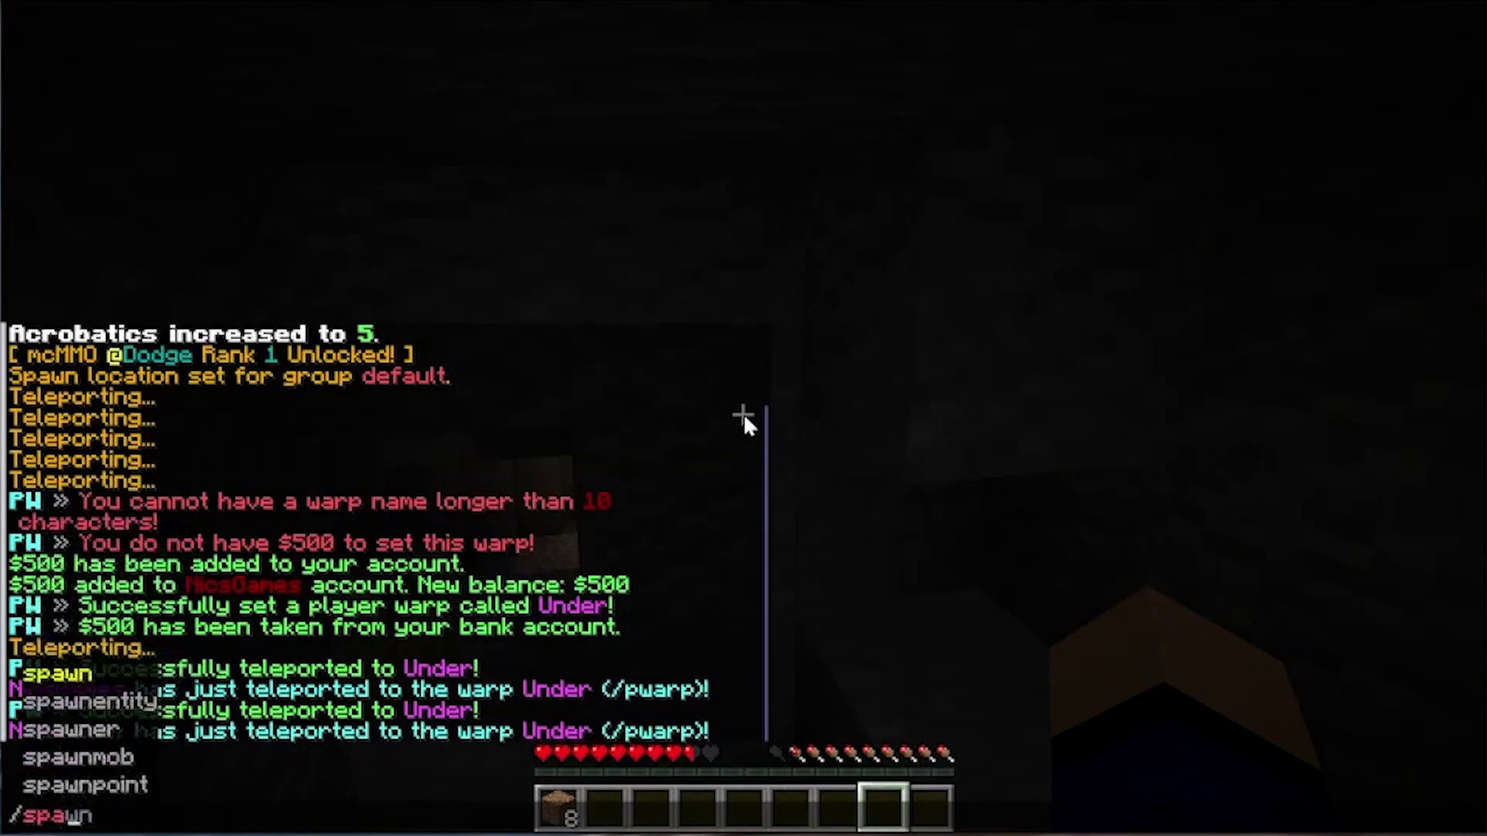
key("Return")
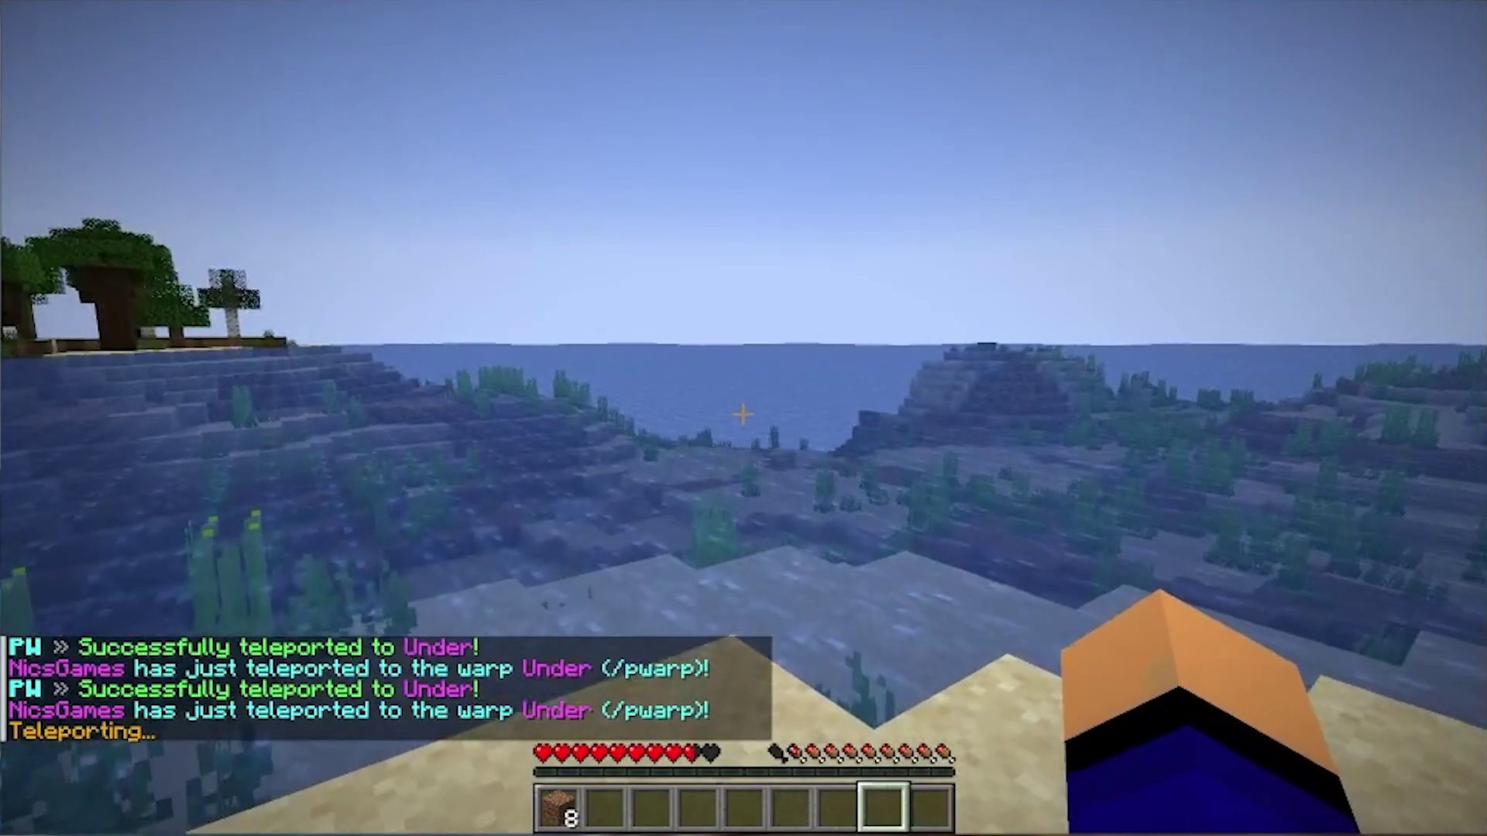
- Run the /plugins command in the game chat to list the plugins installed on the server
key("t")
type("/plg")
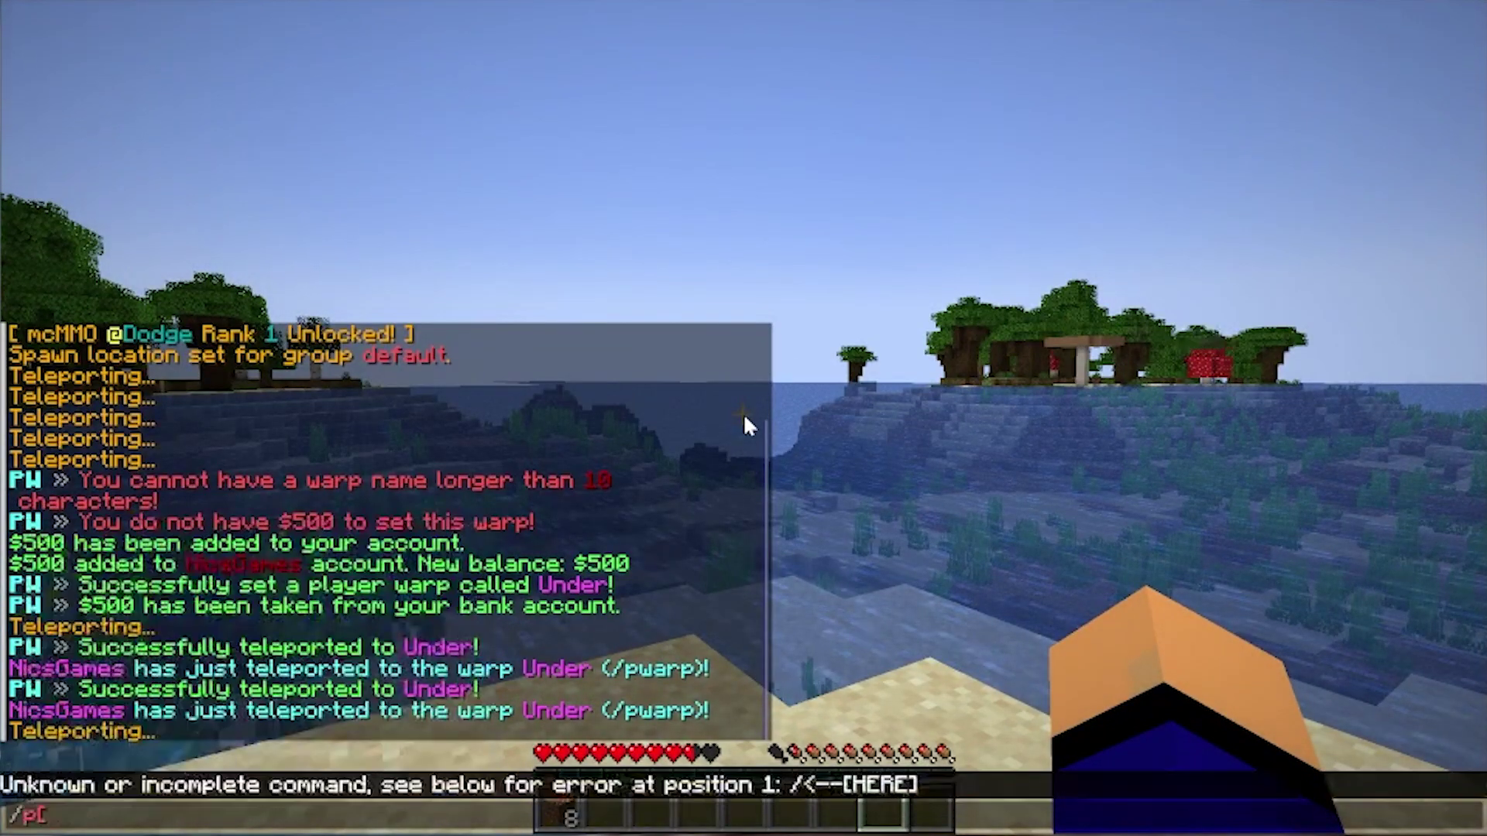
key("BackSpace")
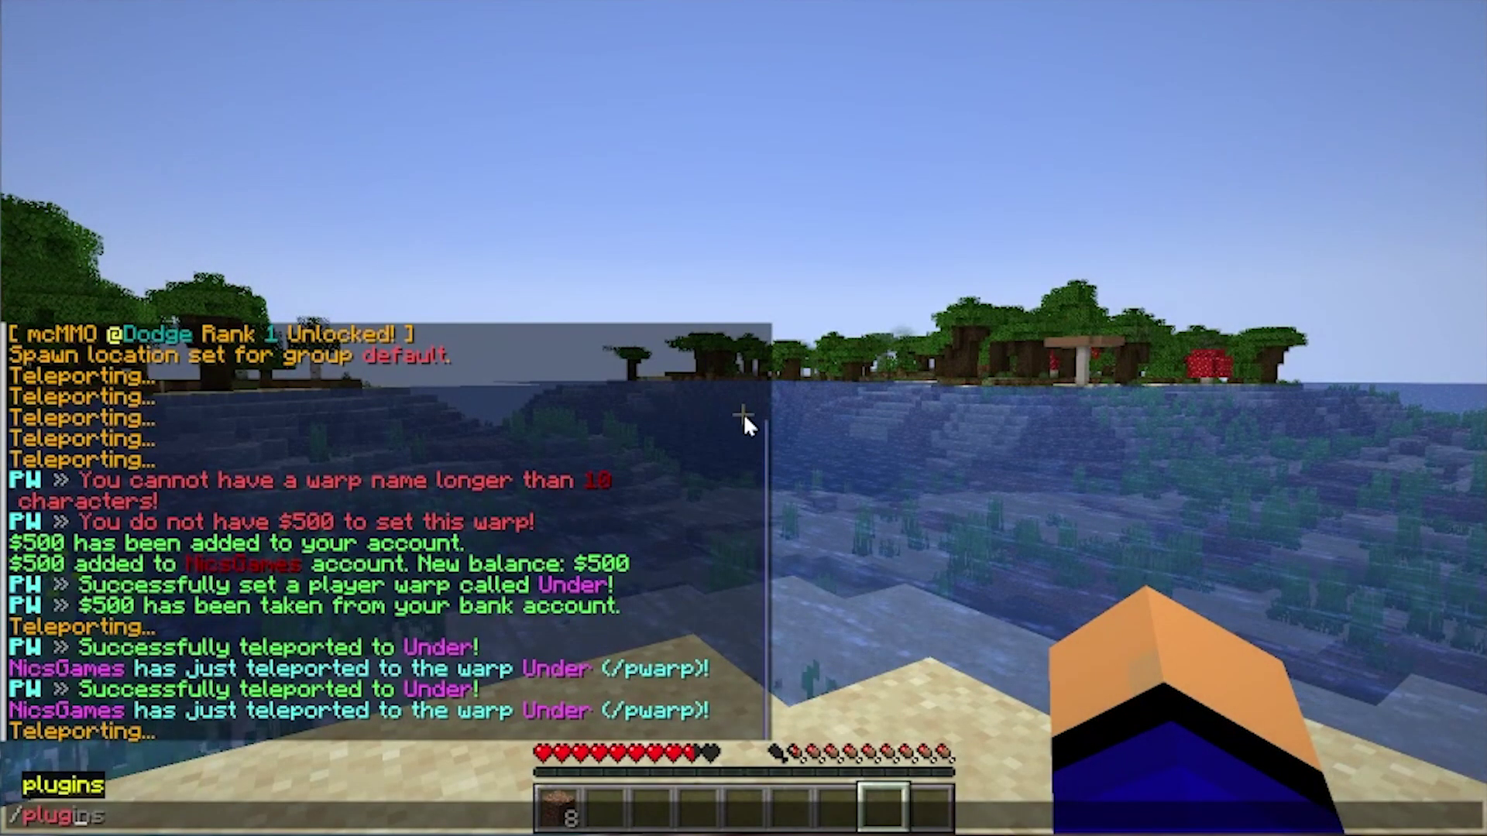
key("Return")
key("t")
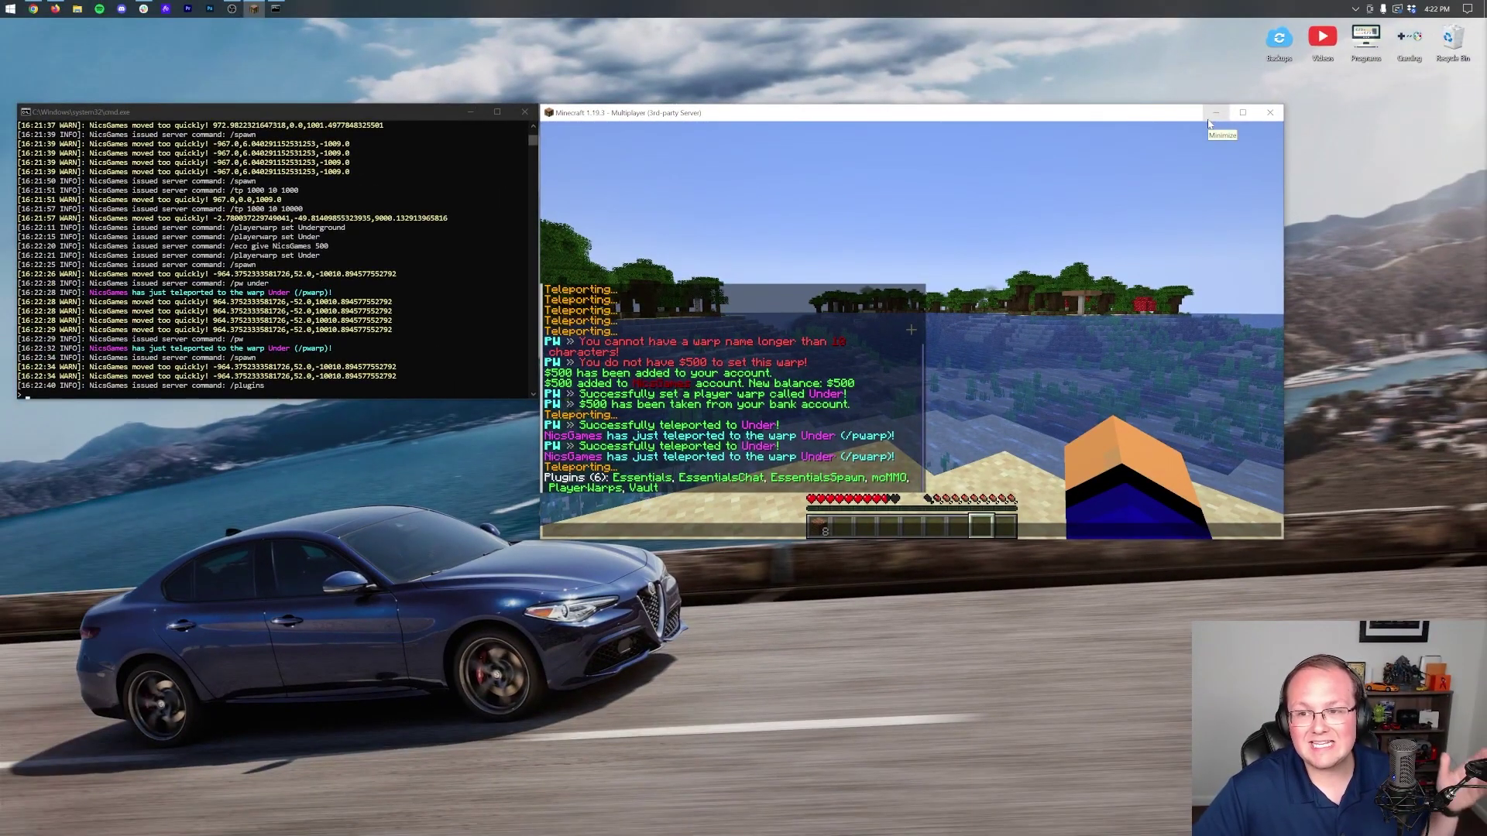
- Minimize the game and server console, and look through the Essentials folder inside the Paper 1.19.3 Server plugins folder
left_click(1213, 116)
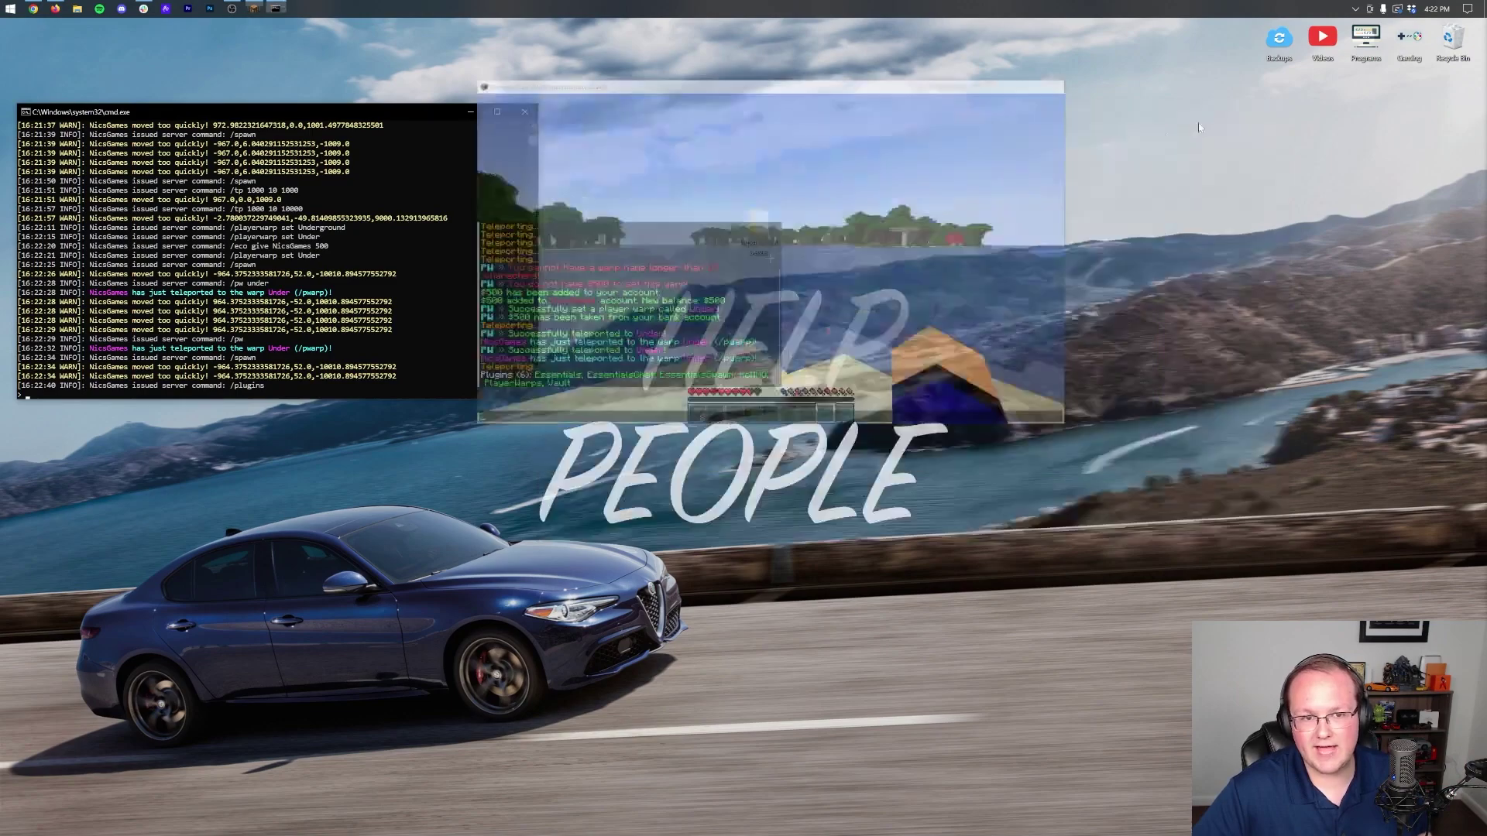
left_click(472, 111)
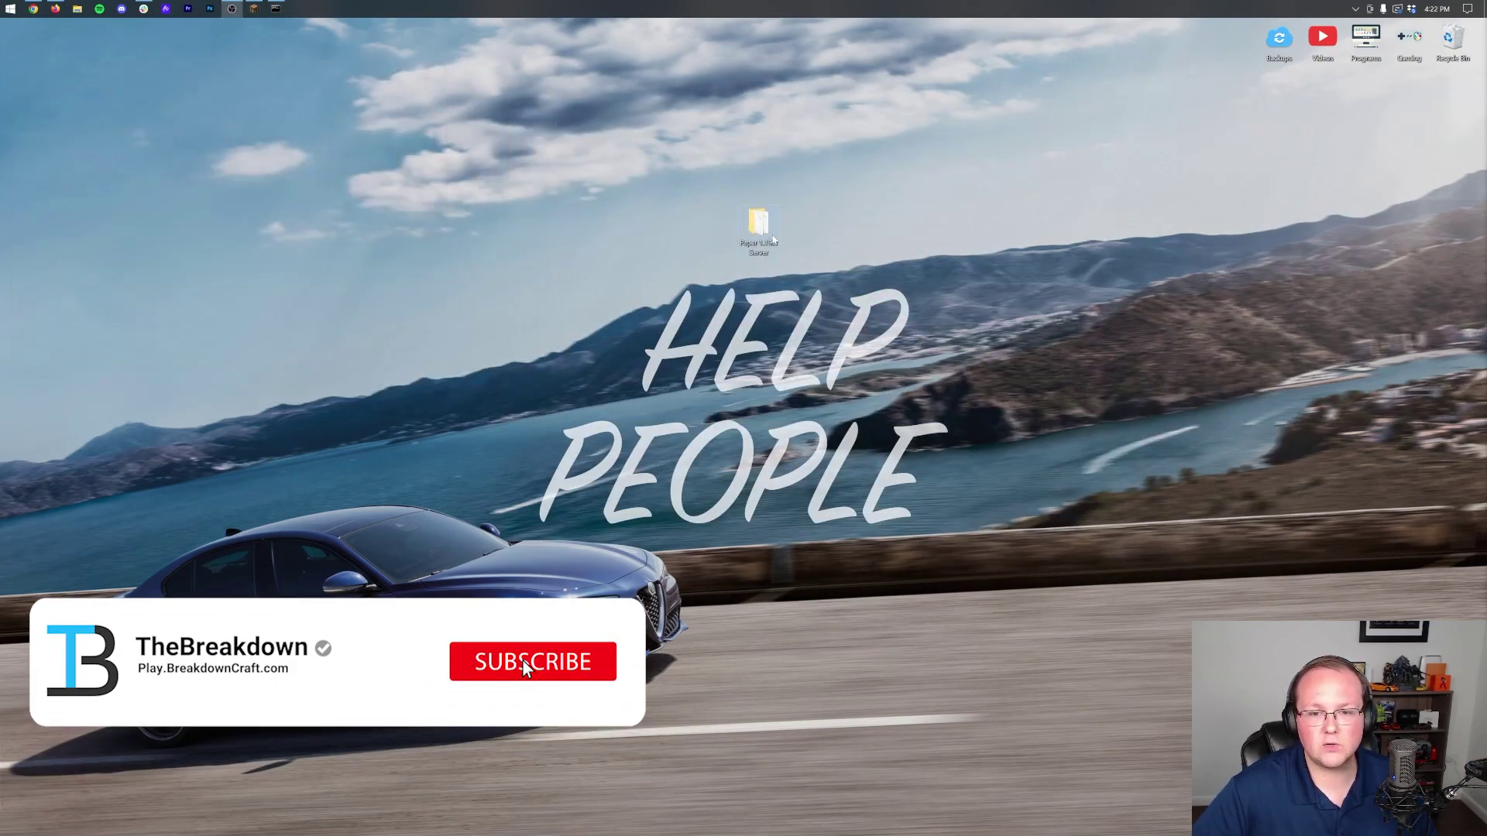
double_click(769, 244)
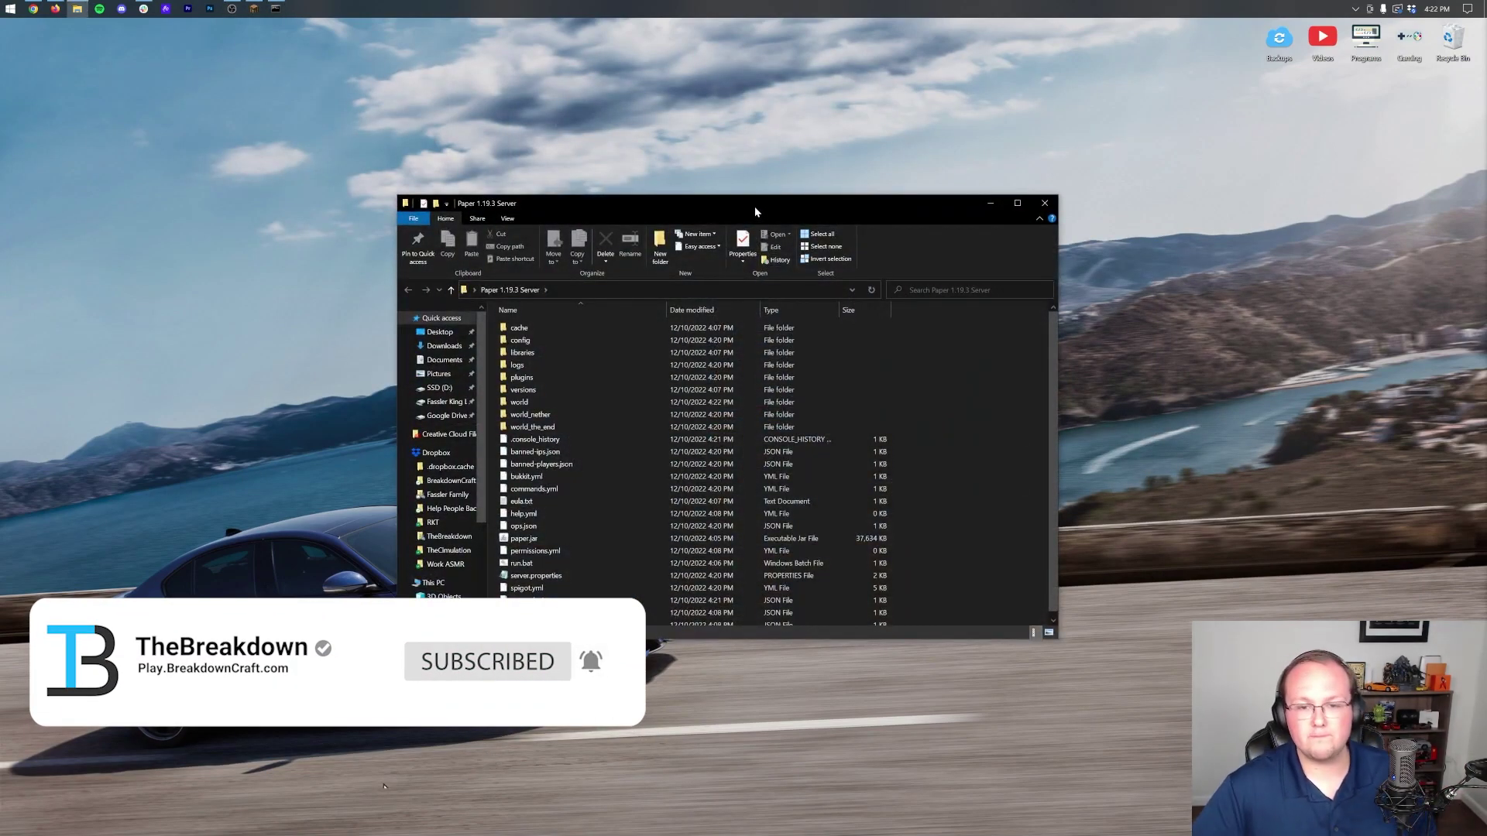
left_click_drag(757, 203, 790, 185)
double_click(564, 358)
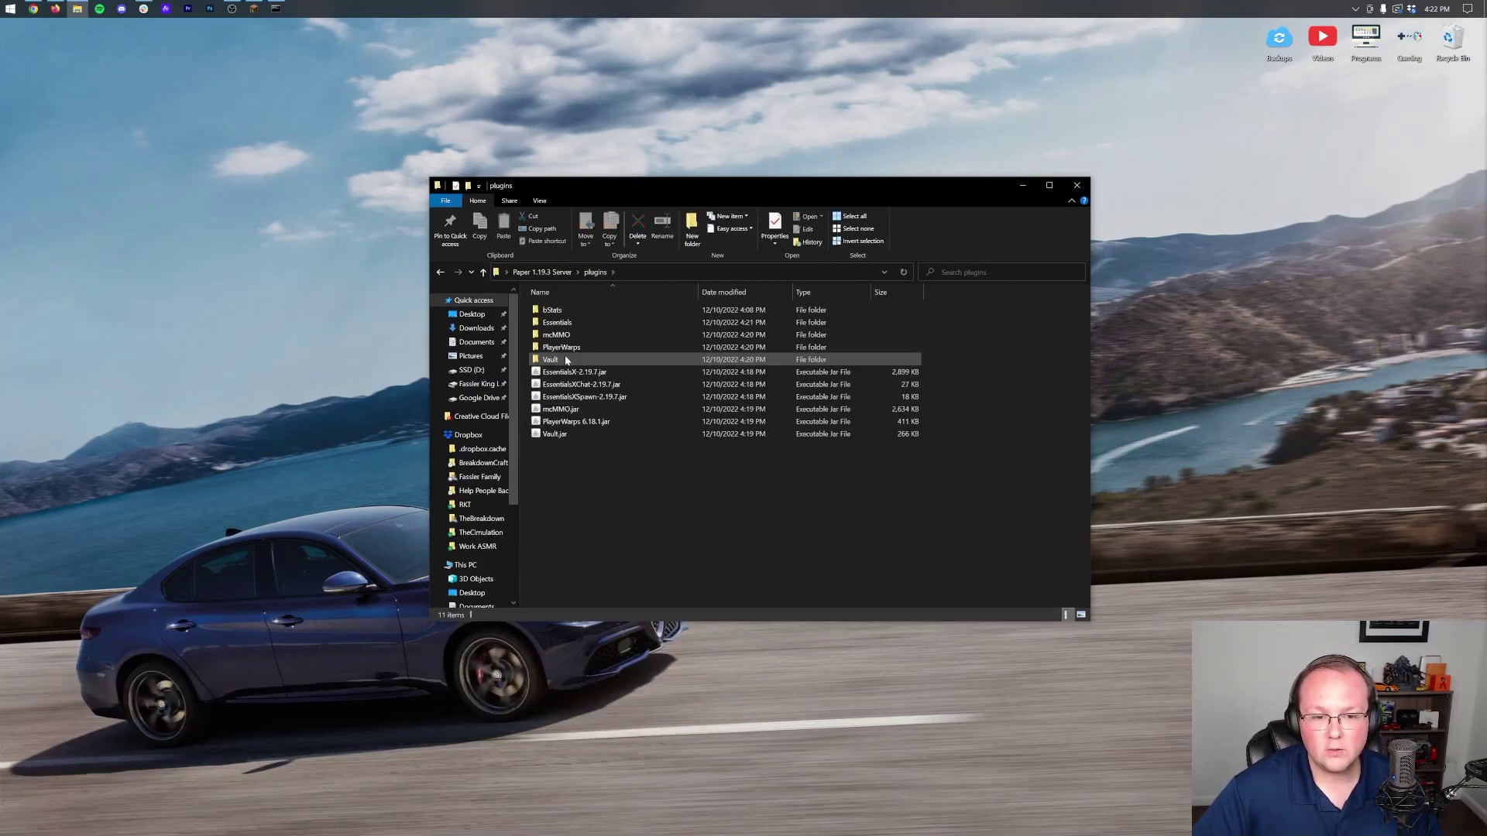
double_click(560, 323)
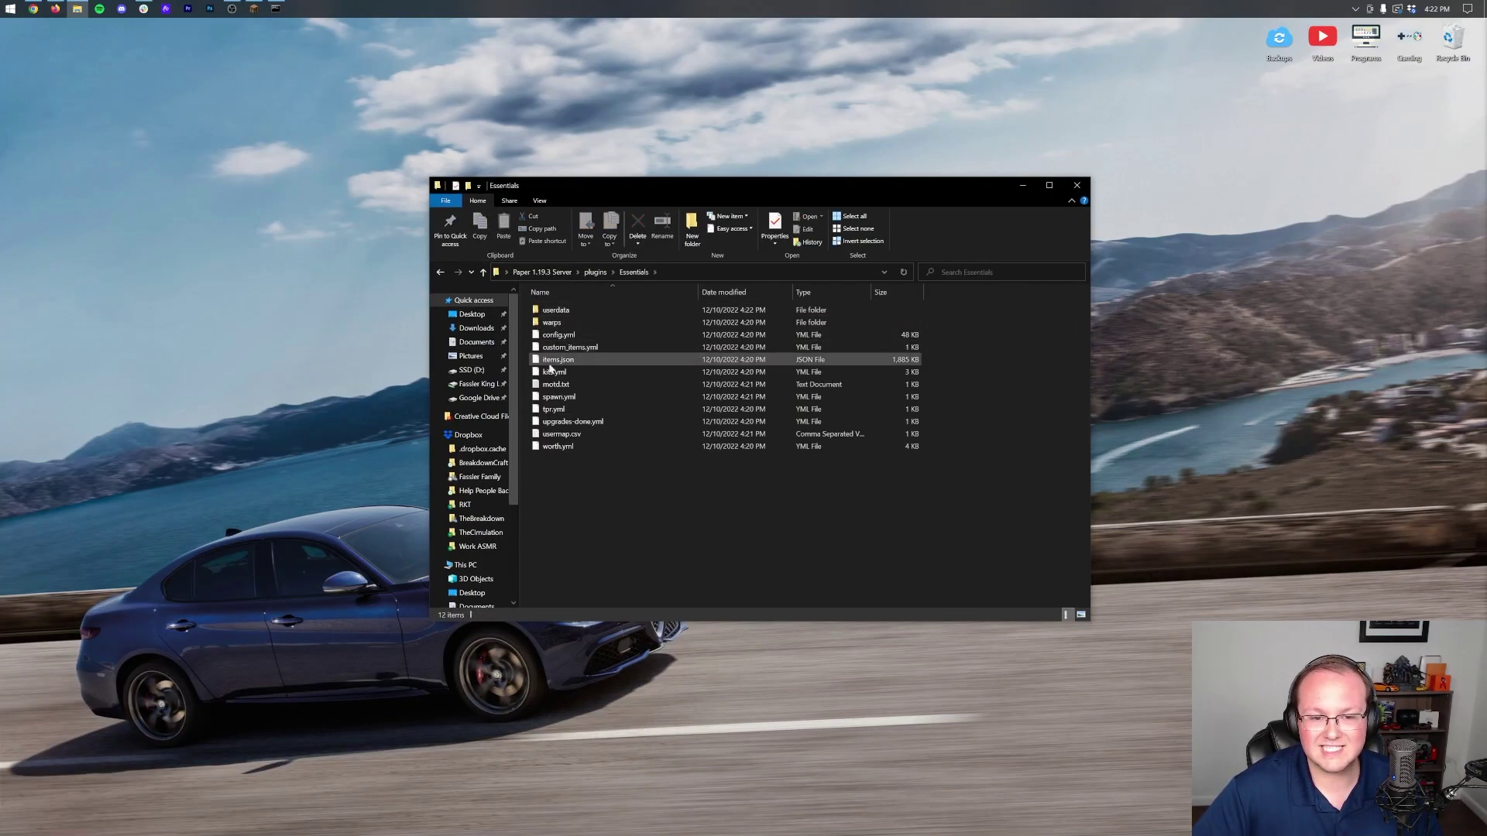
left_click(439, 273)
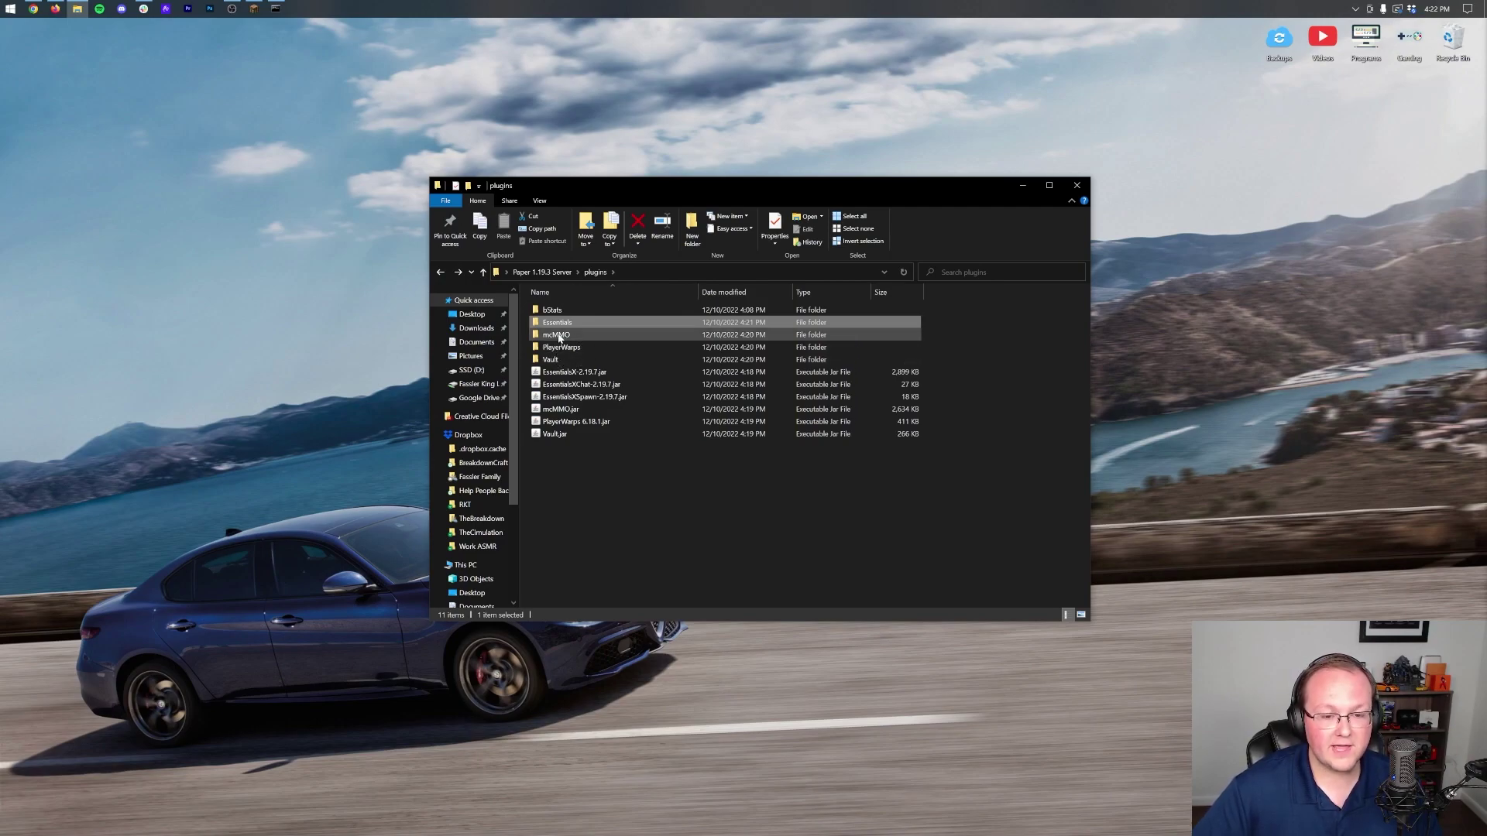
- Open config.yml from the PlayerWarps plugin folder in Visual Studio Code and move the editor window to mid-screen
double_click(561, 348)
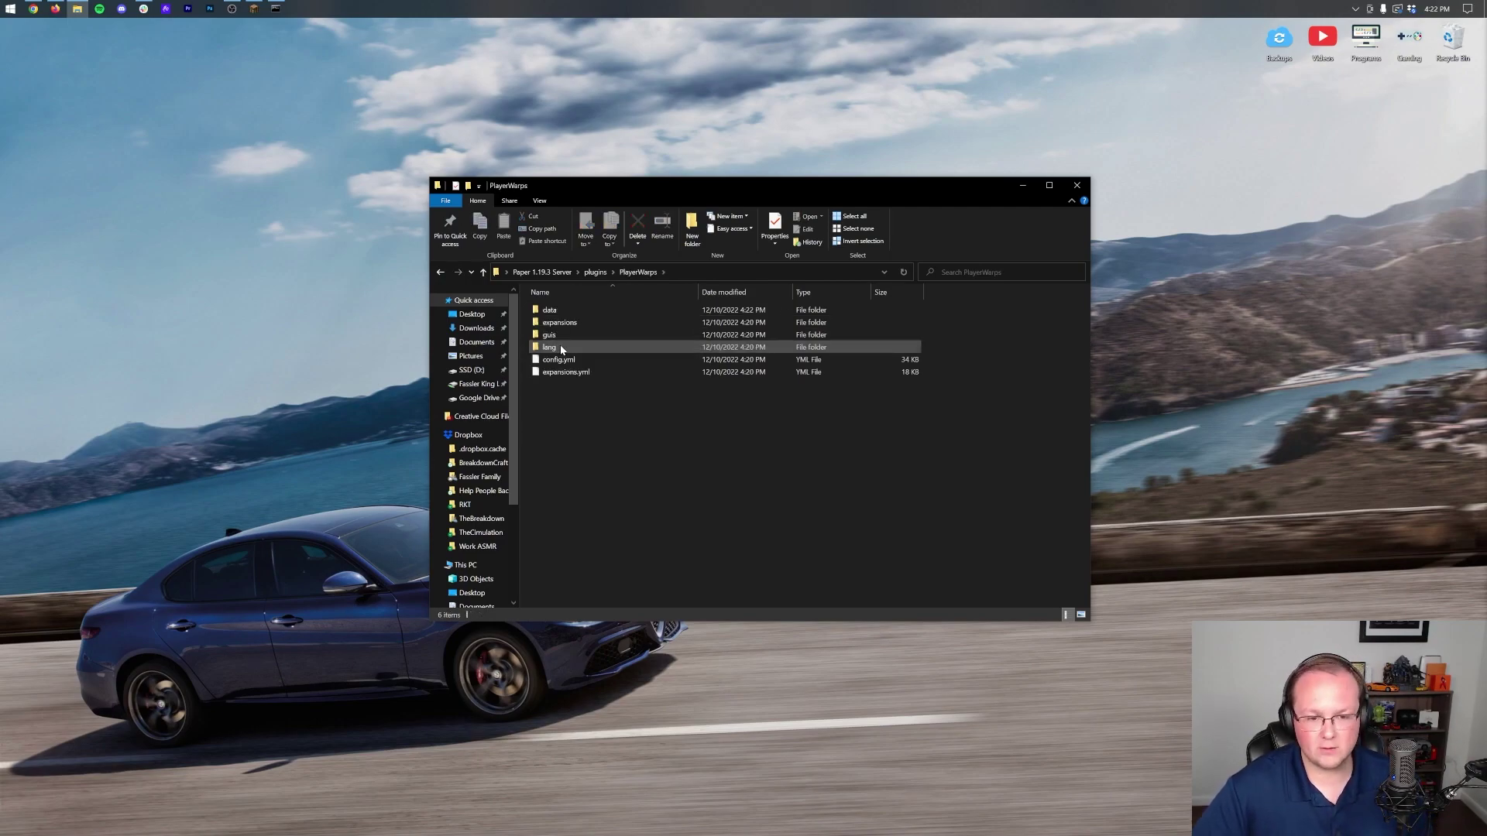
left_click(561, 361)
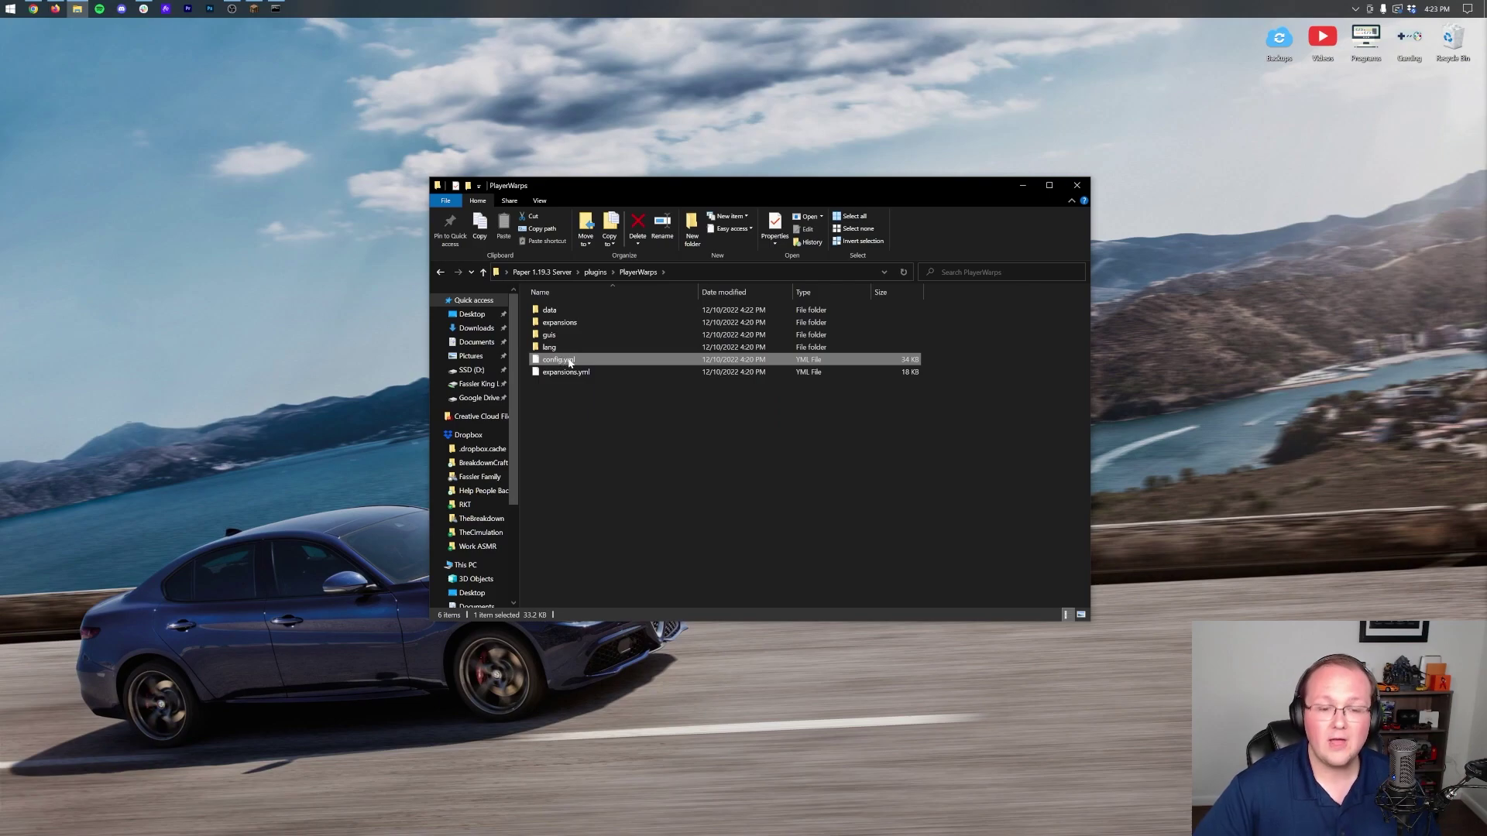
double_click(570, 360)
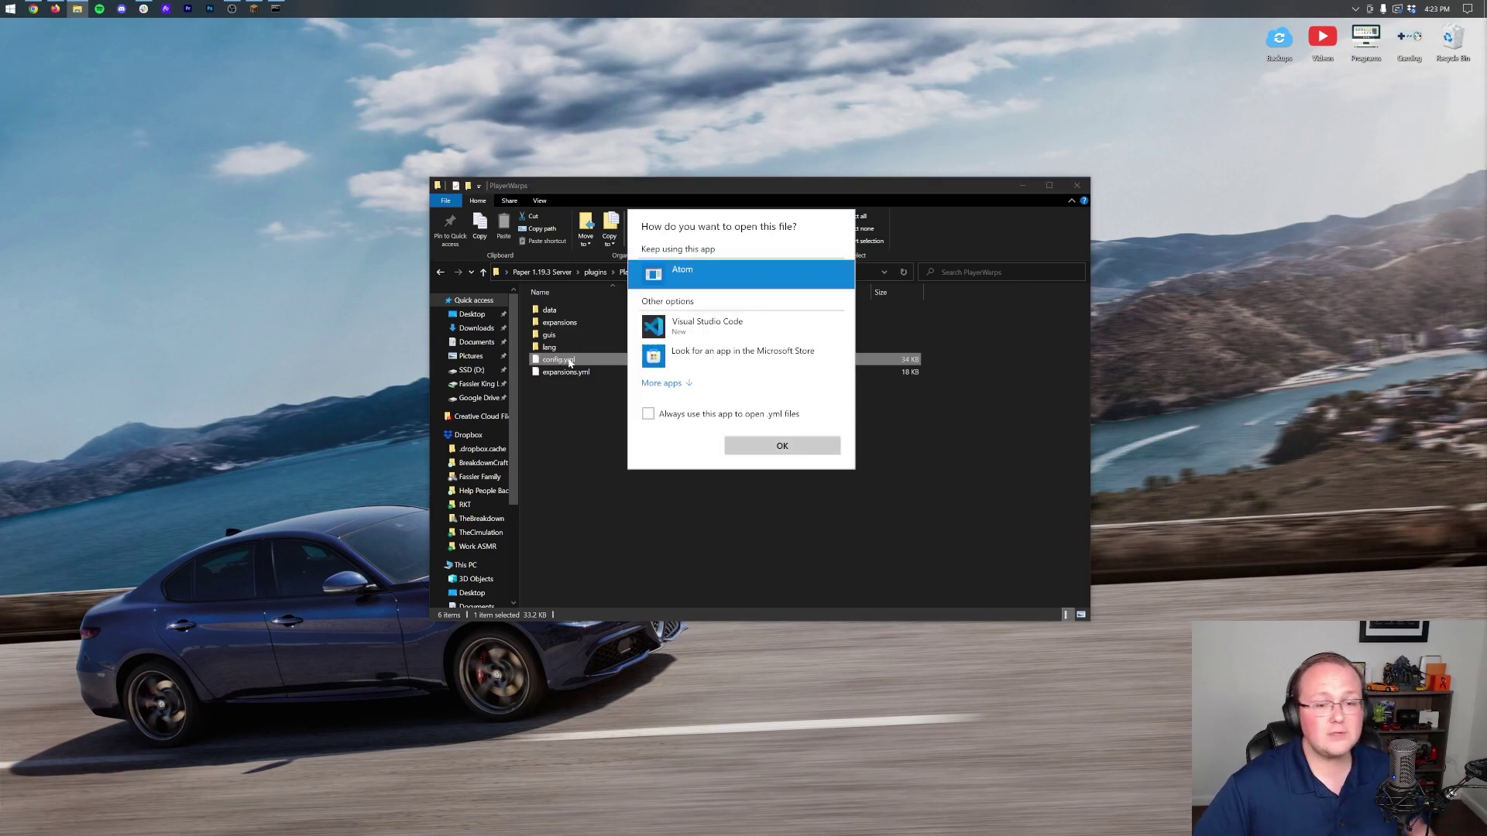
left_click(702, 335)
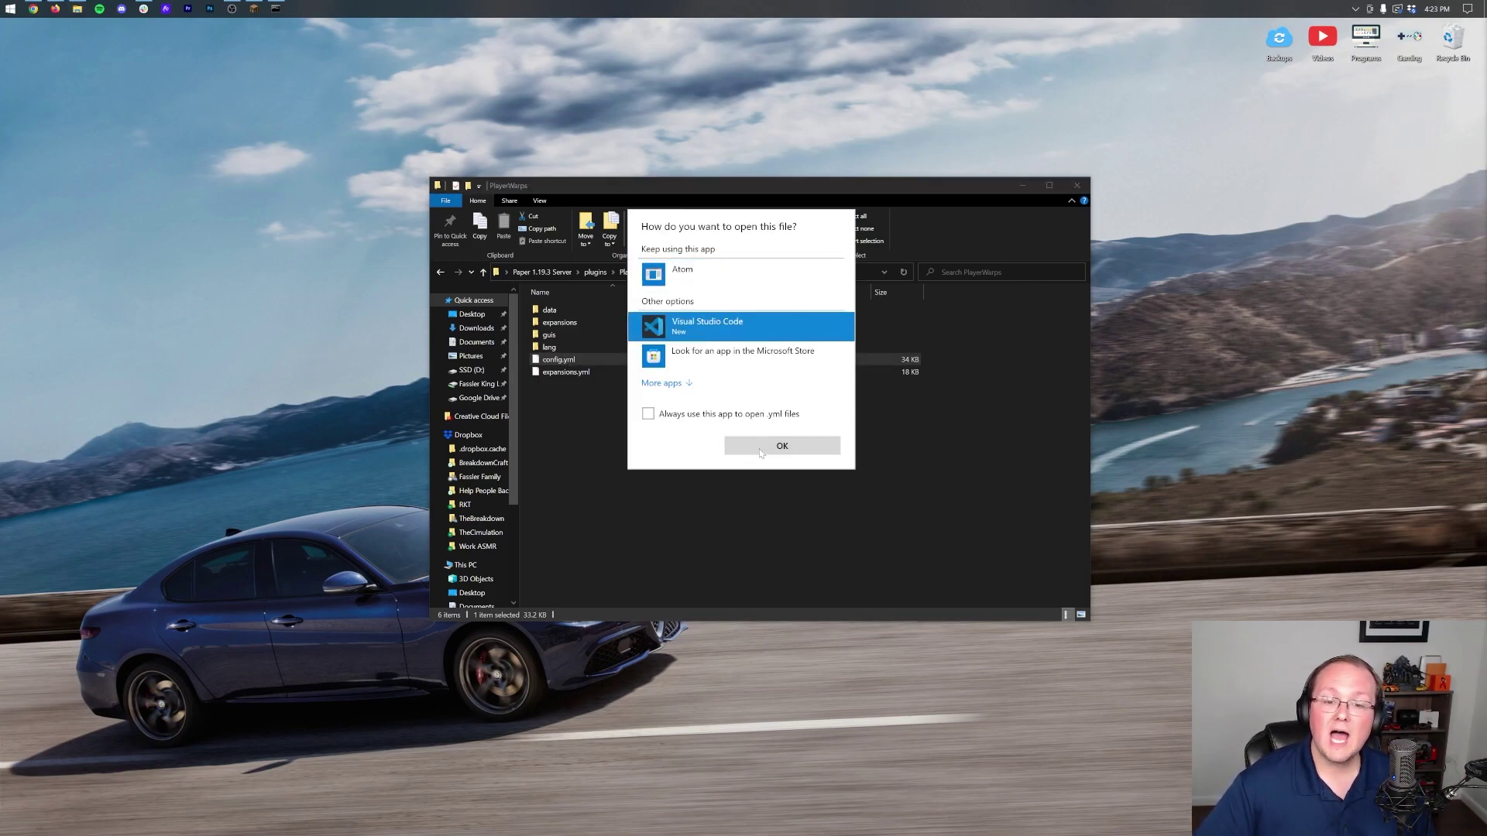
left_click(760, 449)
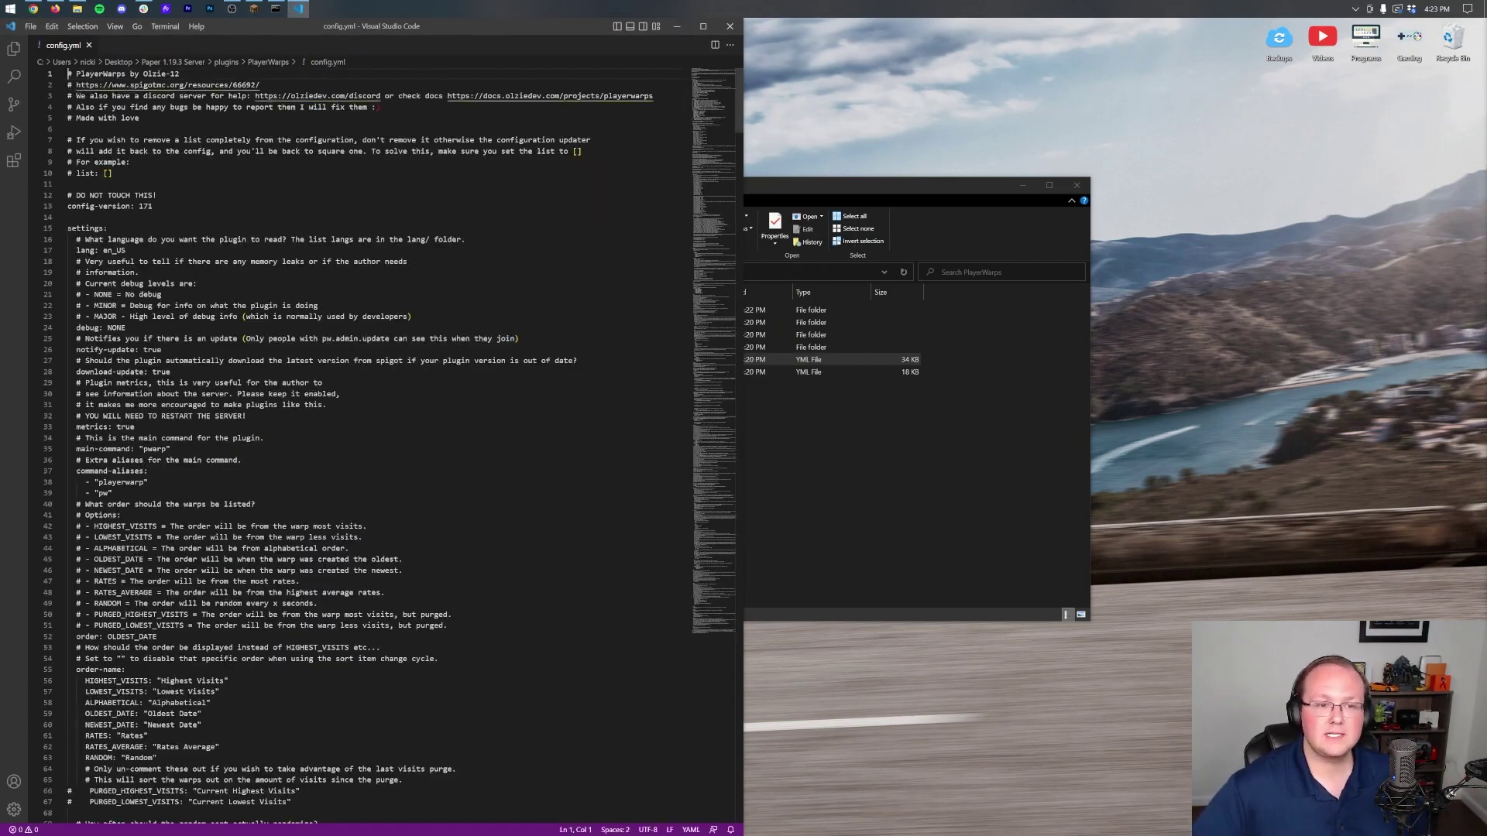
left_click_drag(517, 26, 878, 29)
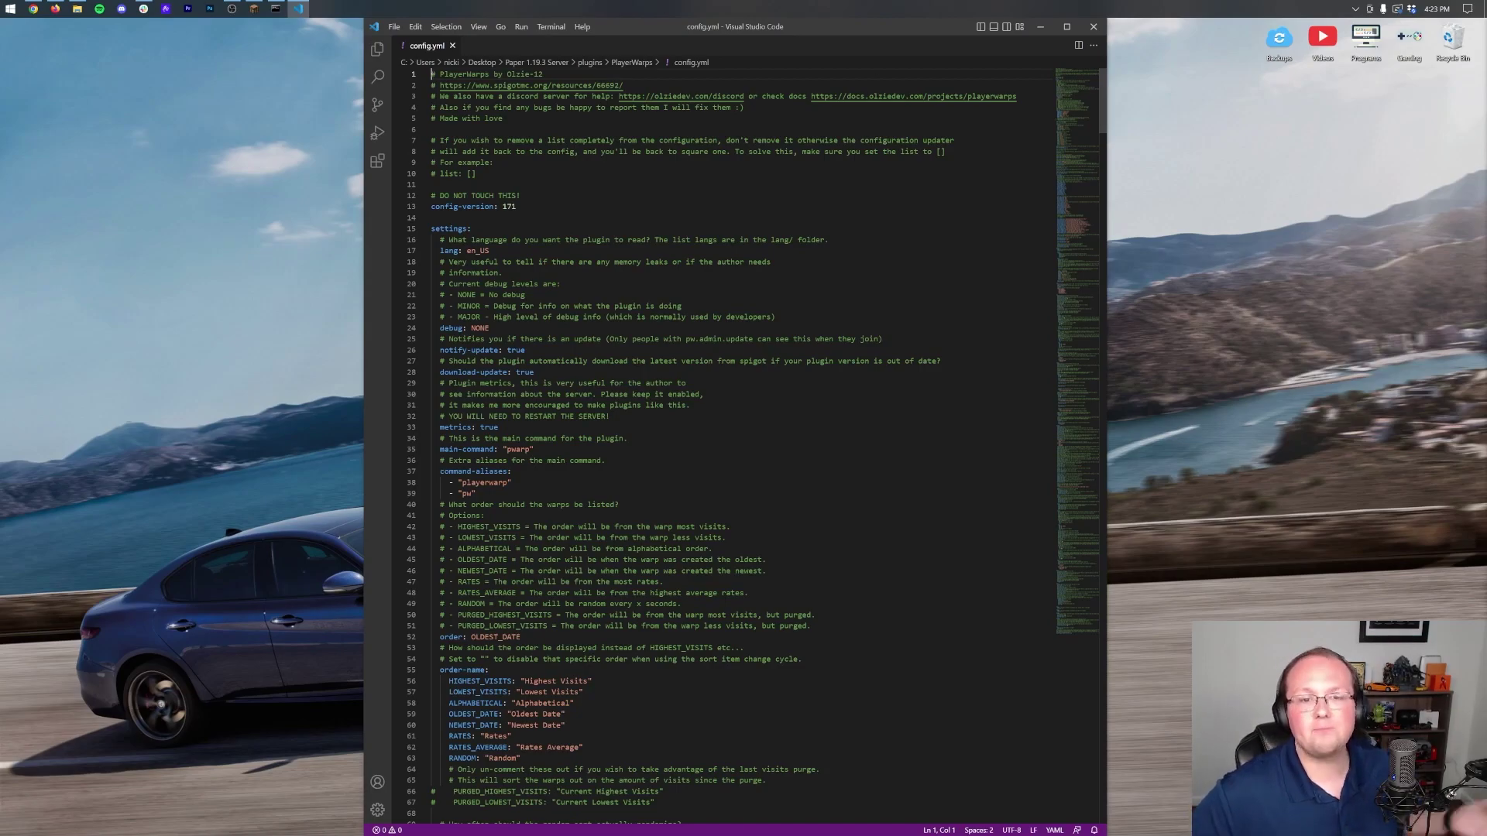
- Look through the Player Warps config and search it for "cost", stepping through the matches to the max-cost setting
scroll(728, 441, "down", 9)
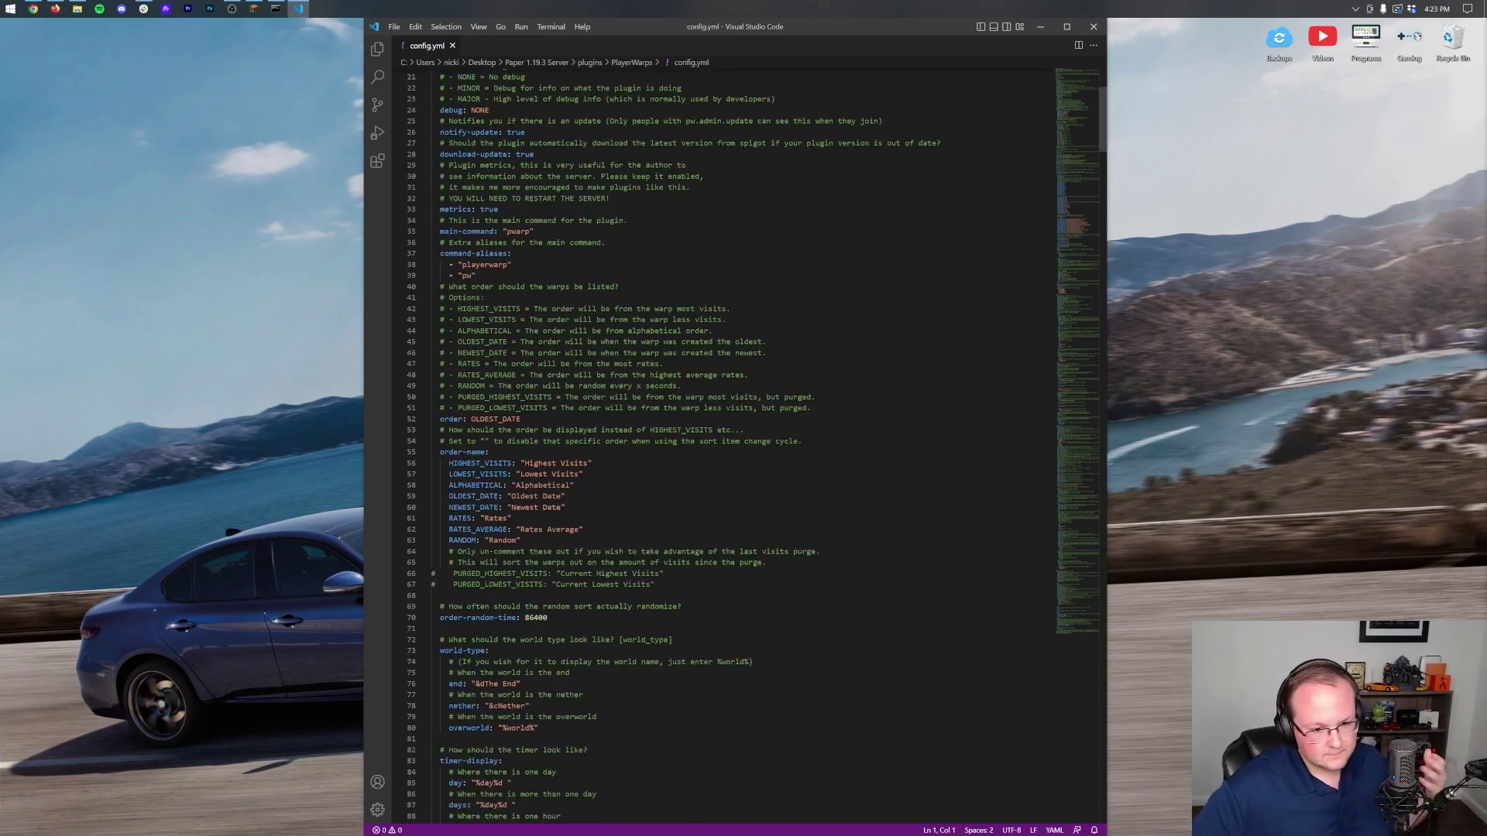
scroll(728, 442, "down", 20)
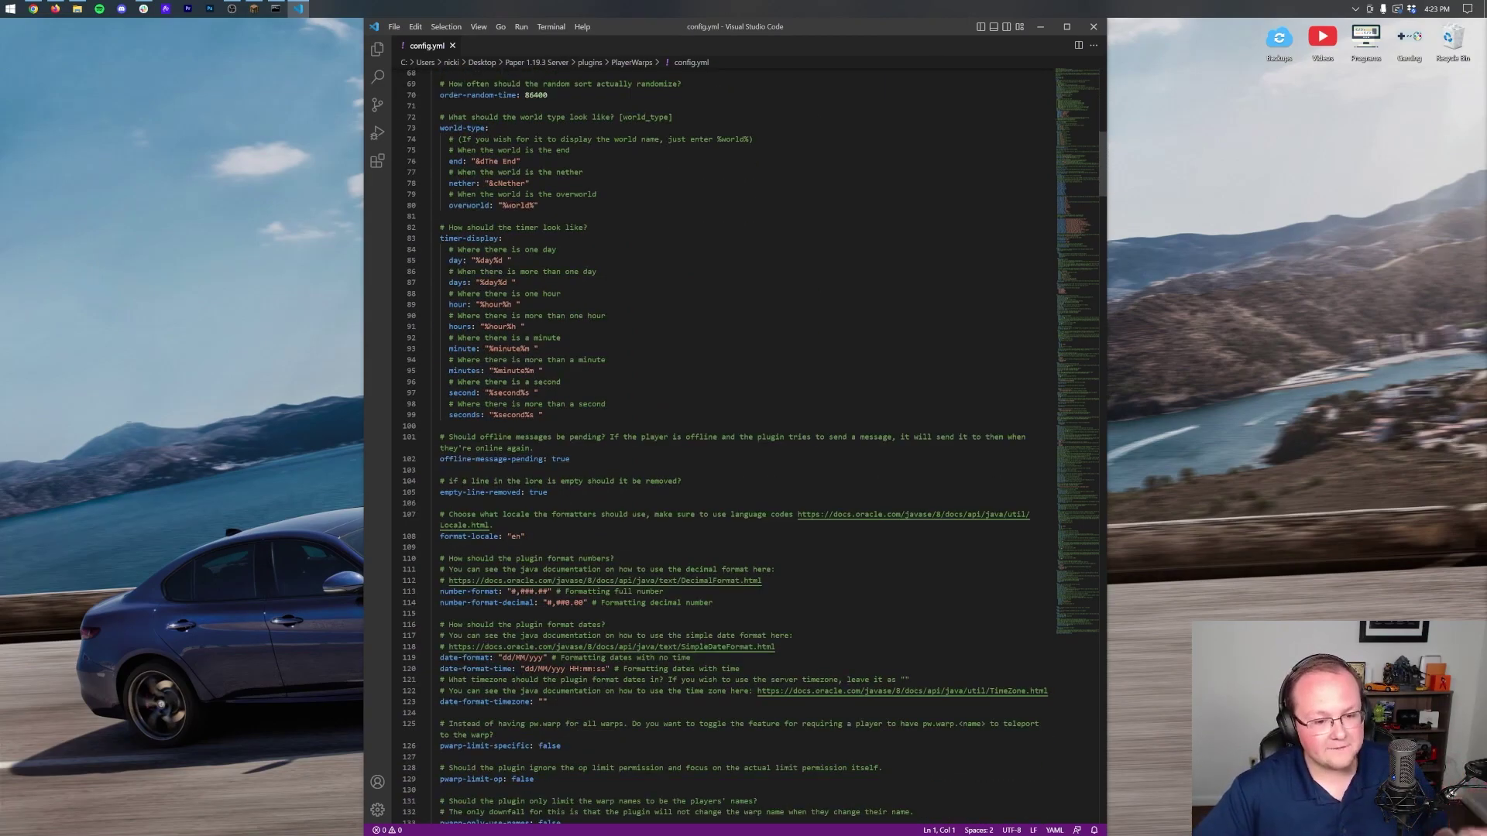
scroll(728, 441, "down", 9)
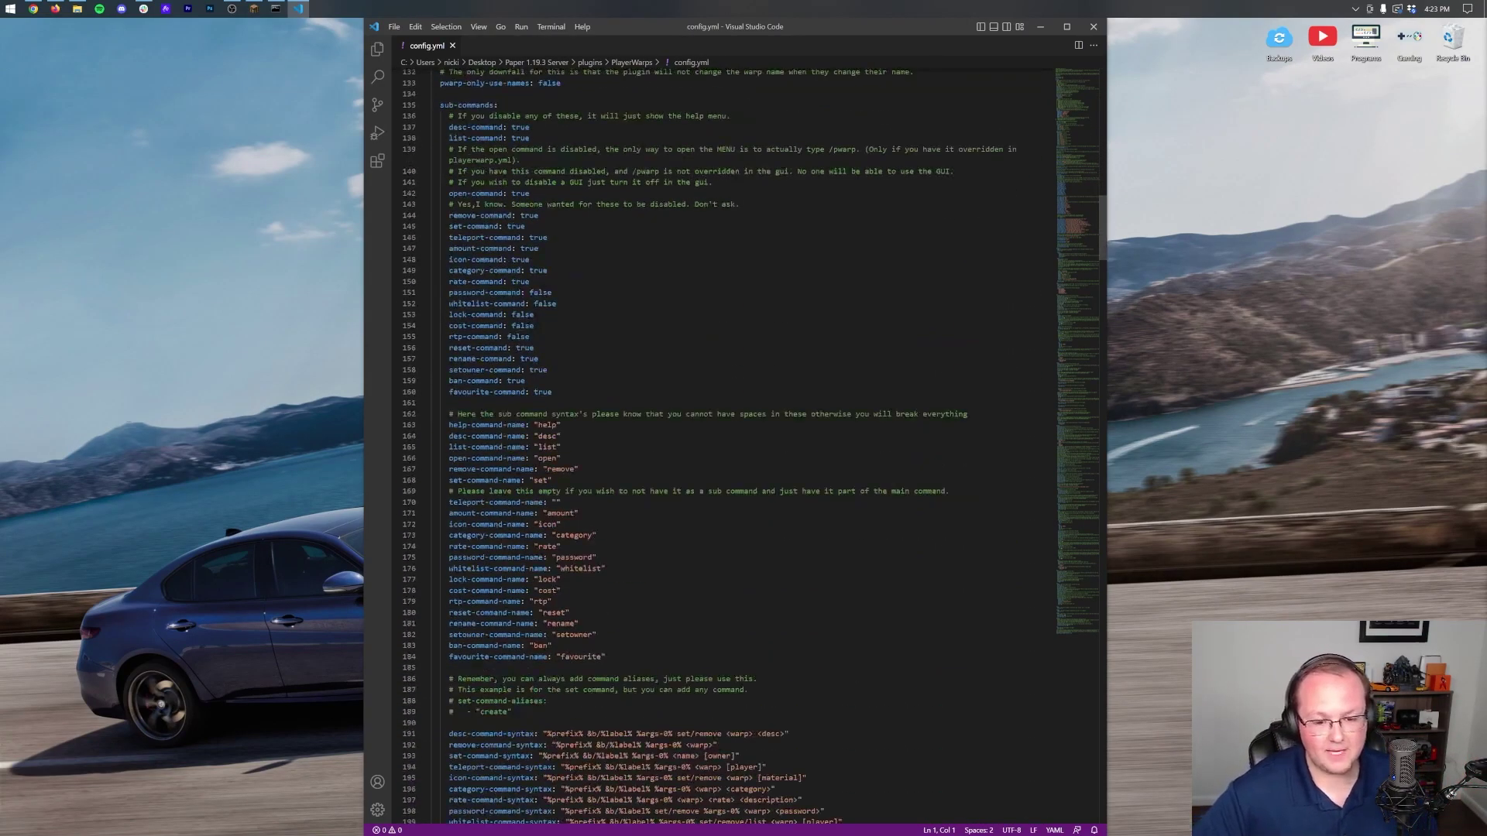
scroll(695, 287, "up", 6)
left_click(695, 288)
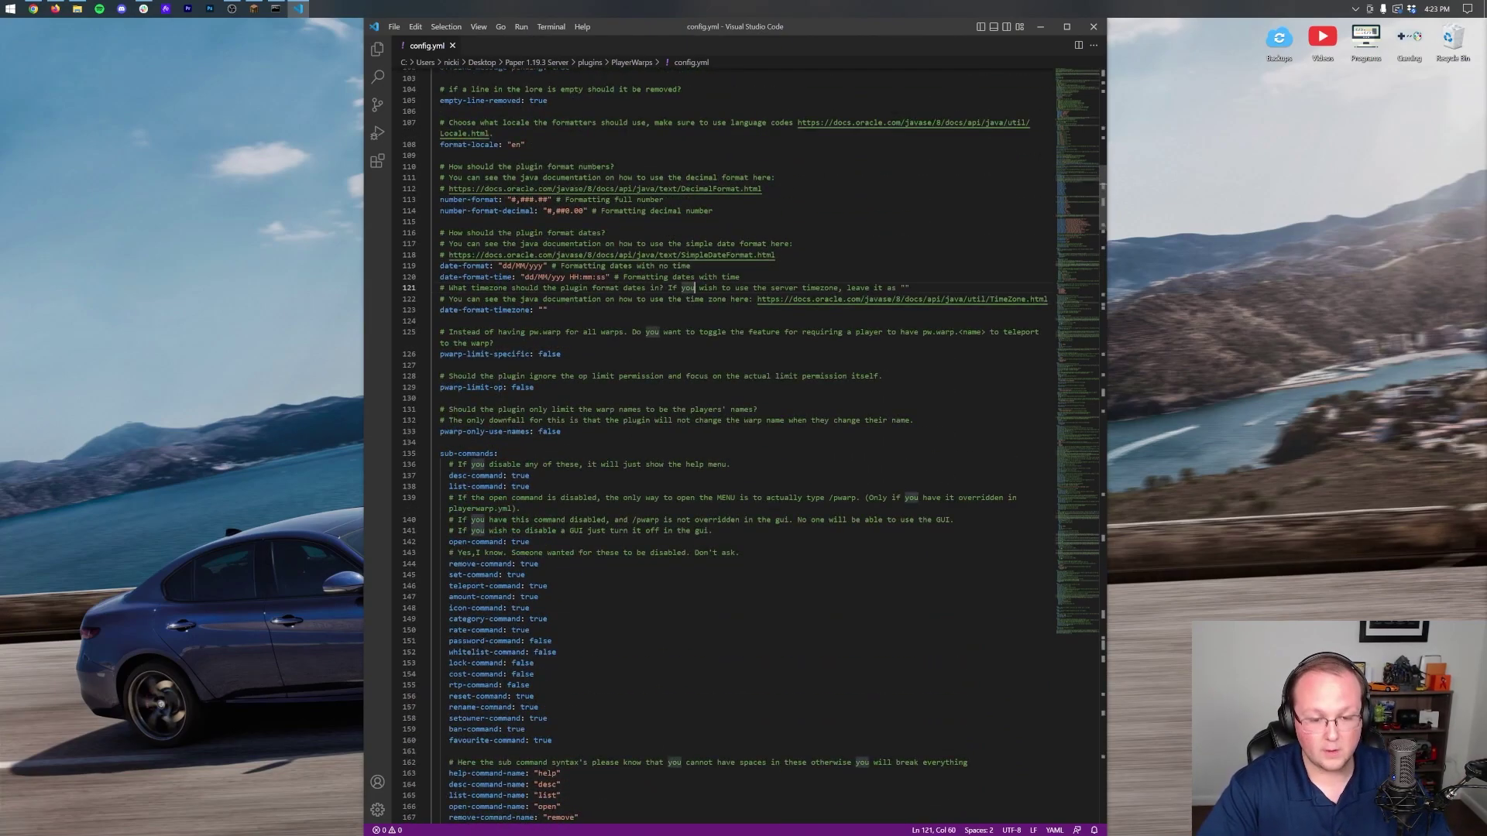
key("ctrl+f")
type("cost")
key("Return")
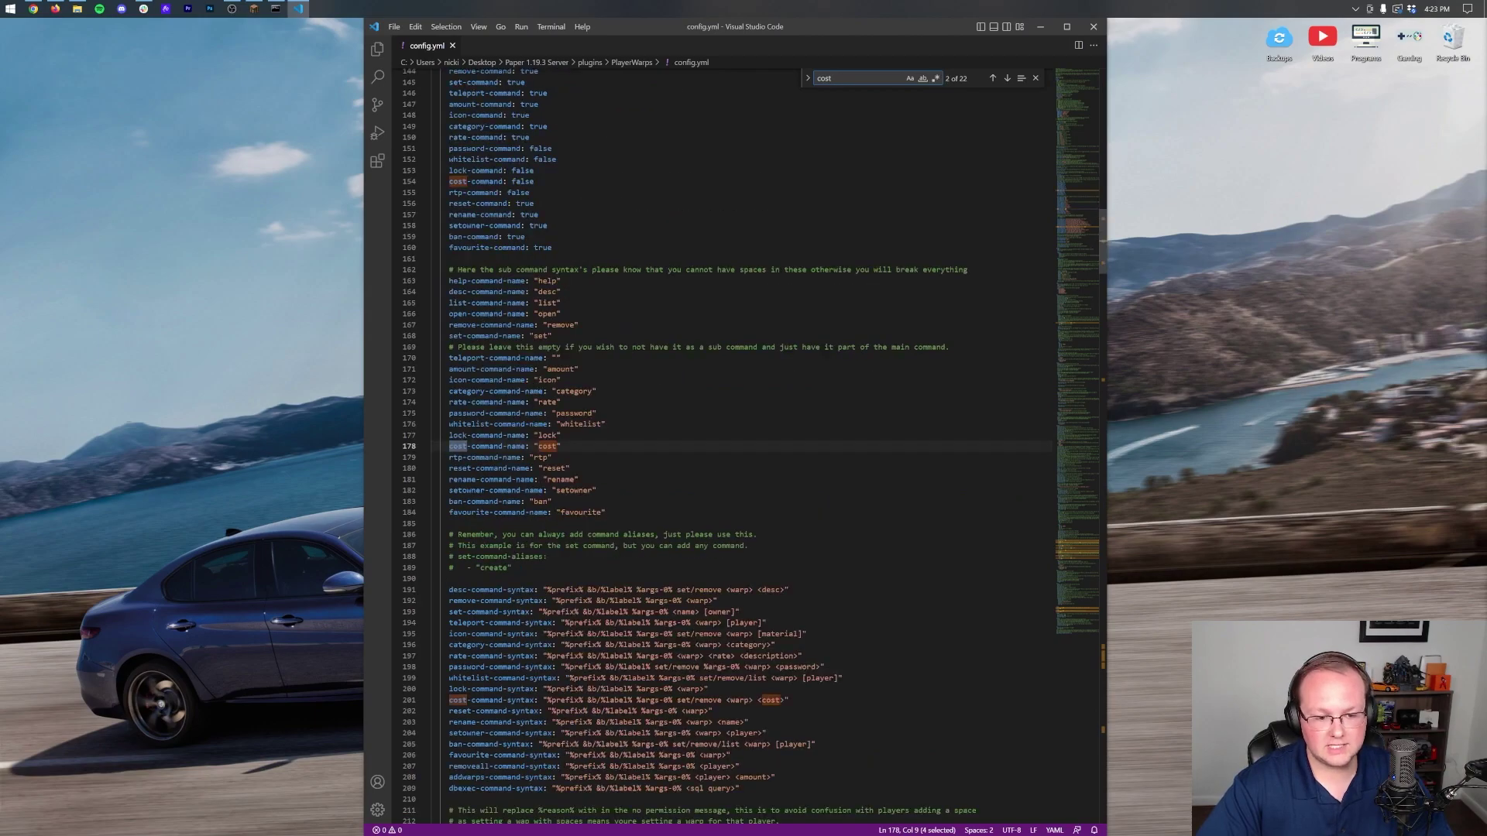
key("Return")
key("Return")
key("Return")
key("Return")
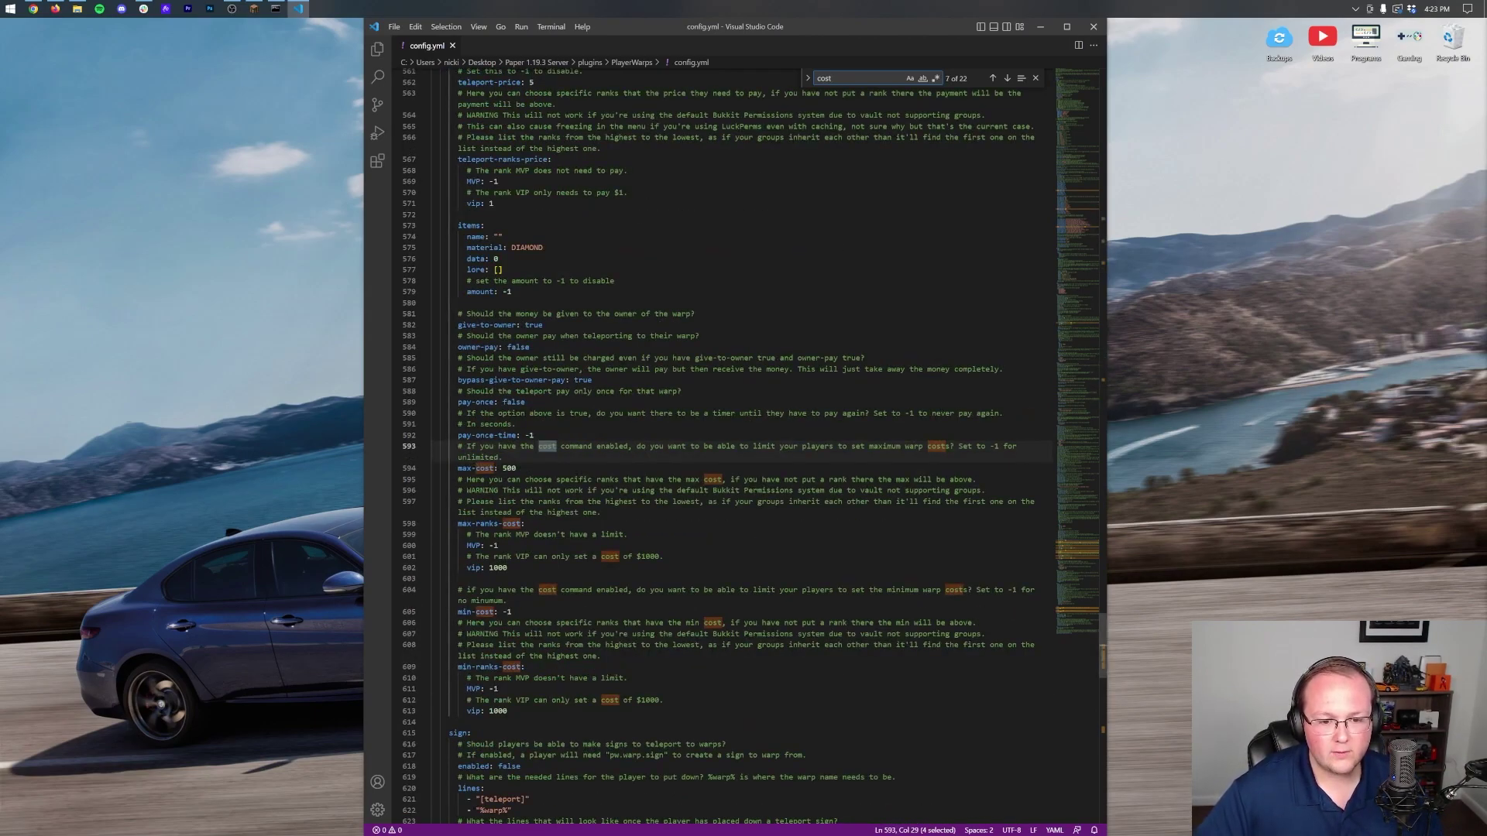
- Set max-cost and the vip values under max-ranks-cost and min-ranks-cost to -1
left_click(515, 468)
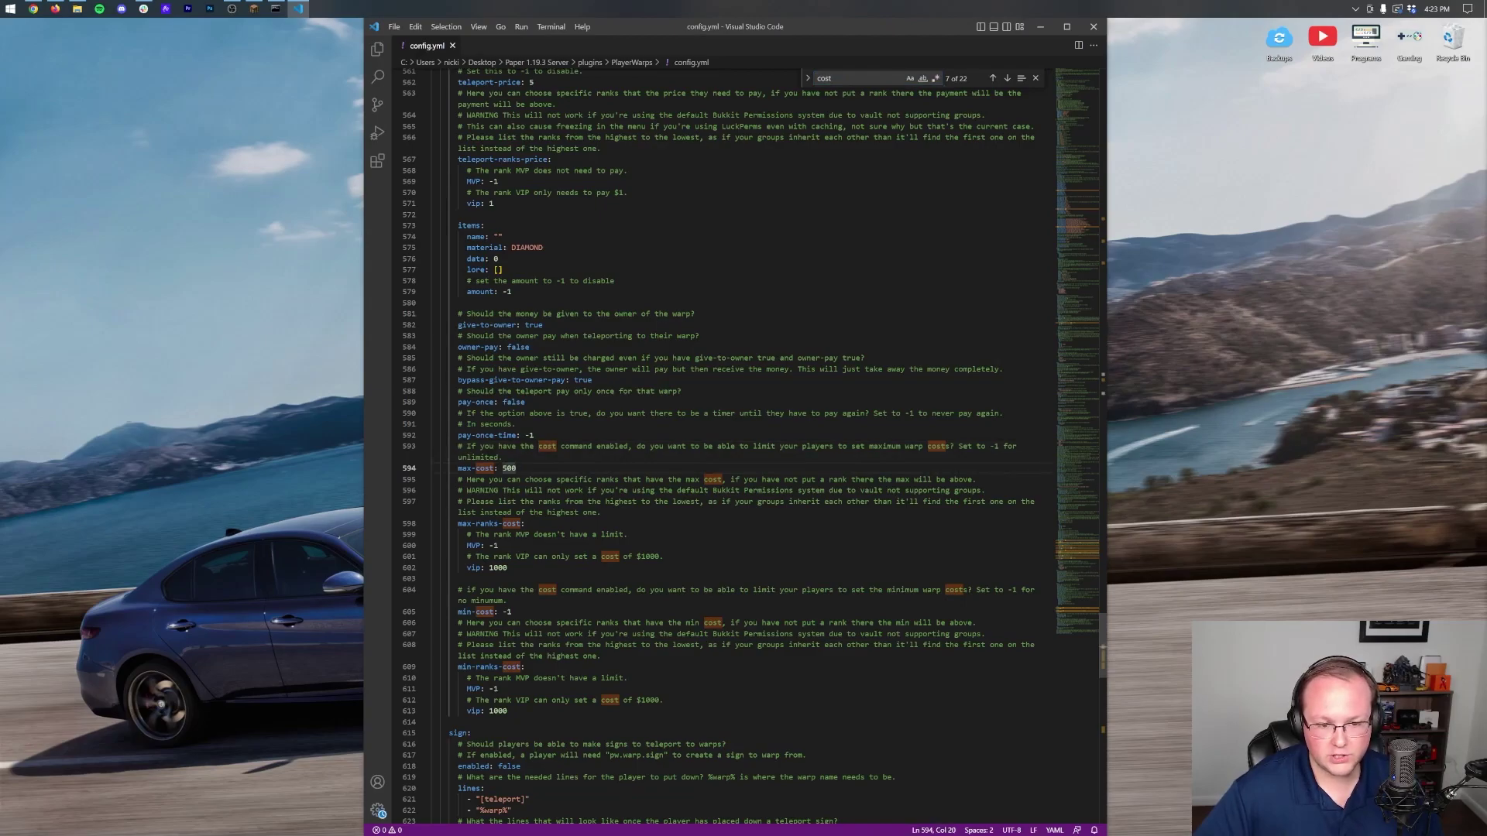
key("BackSpace")
key("BackSpace")
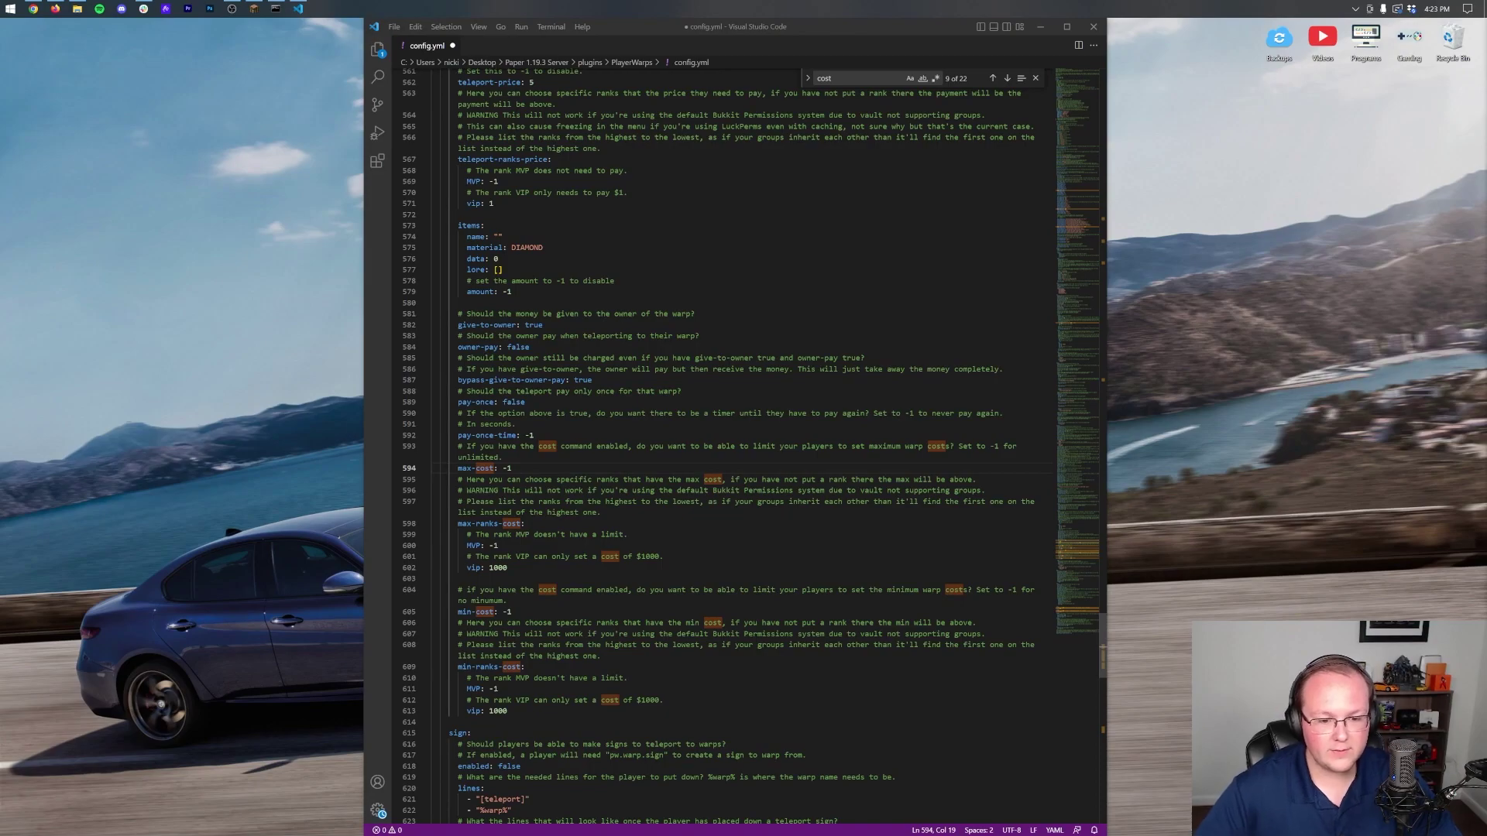
double_click(490, 567)
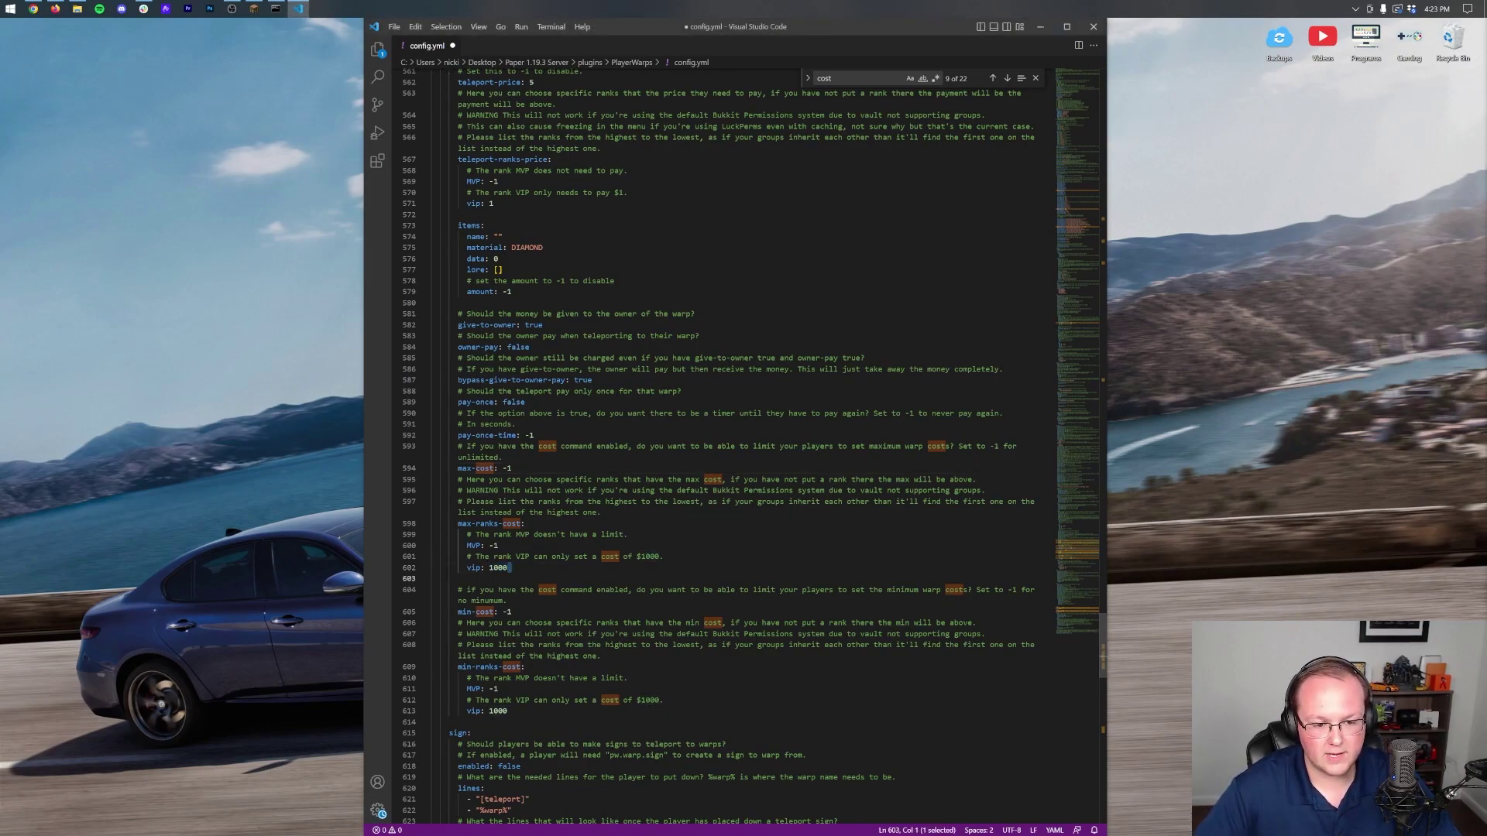
double_click(494, 568)
type("-")
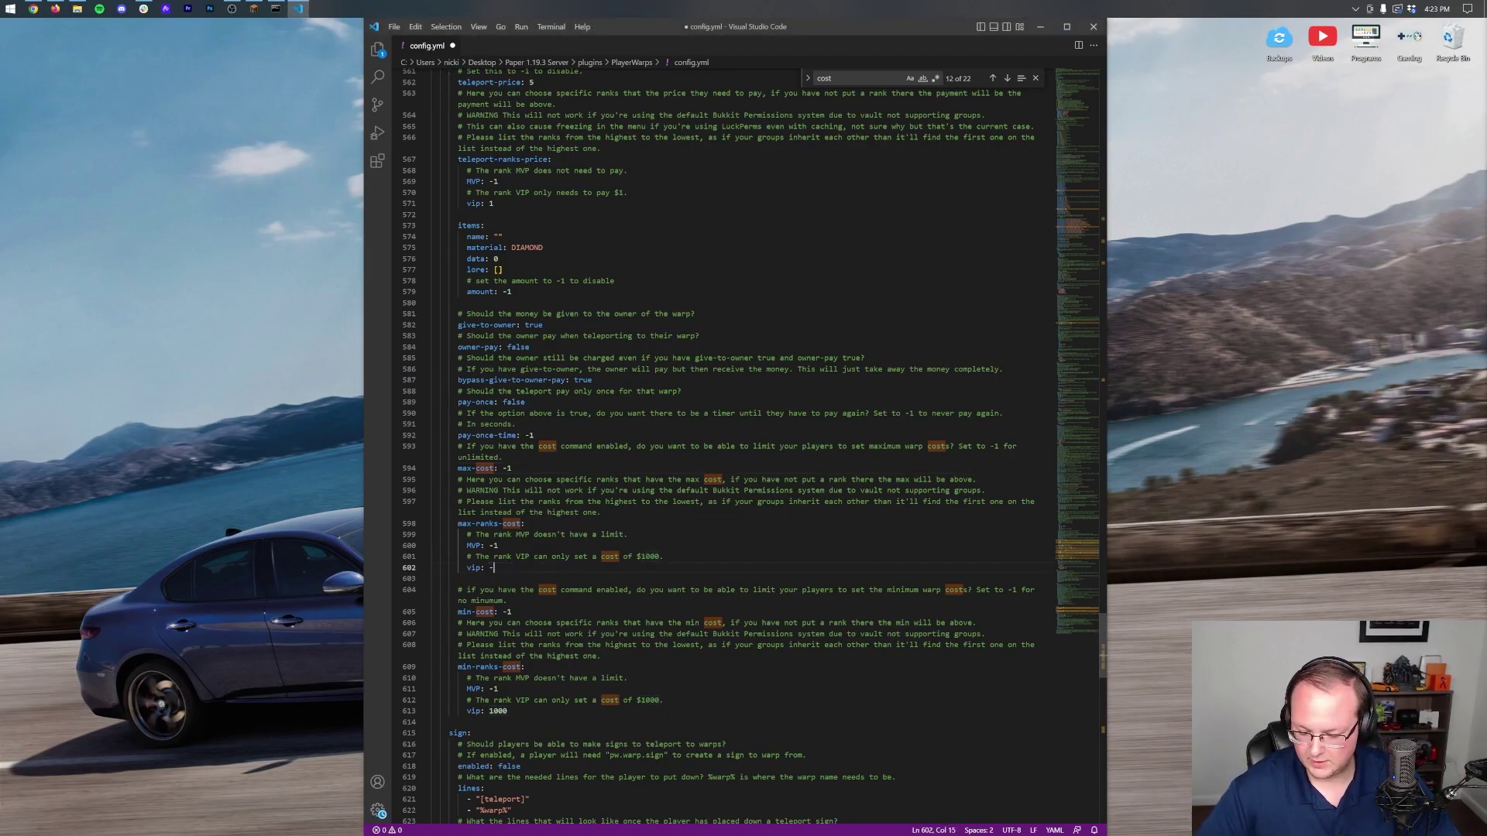
double_click(497, 711)
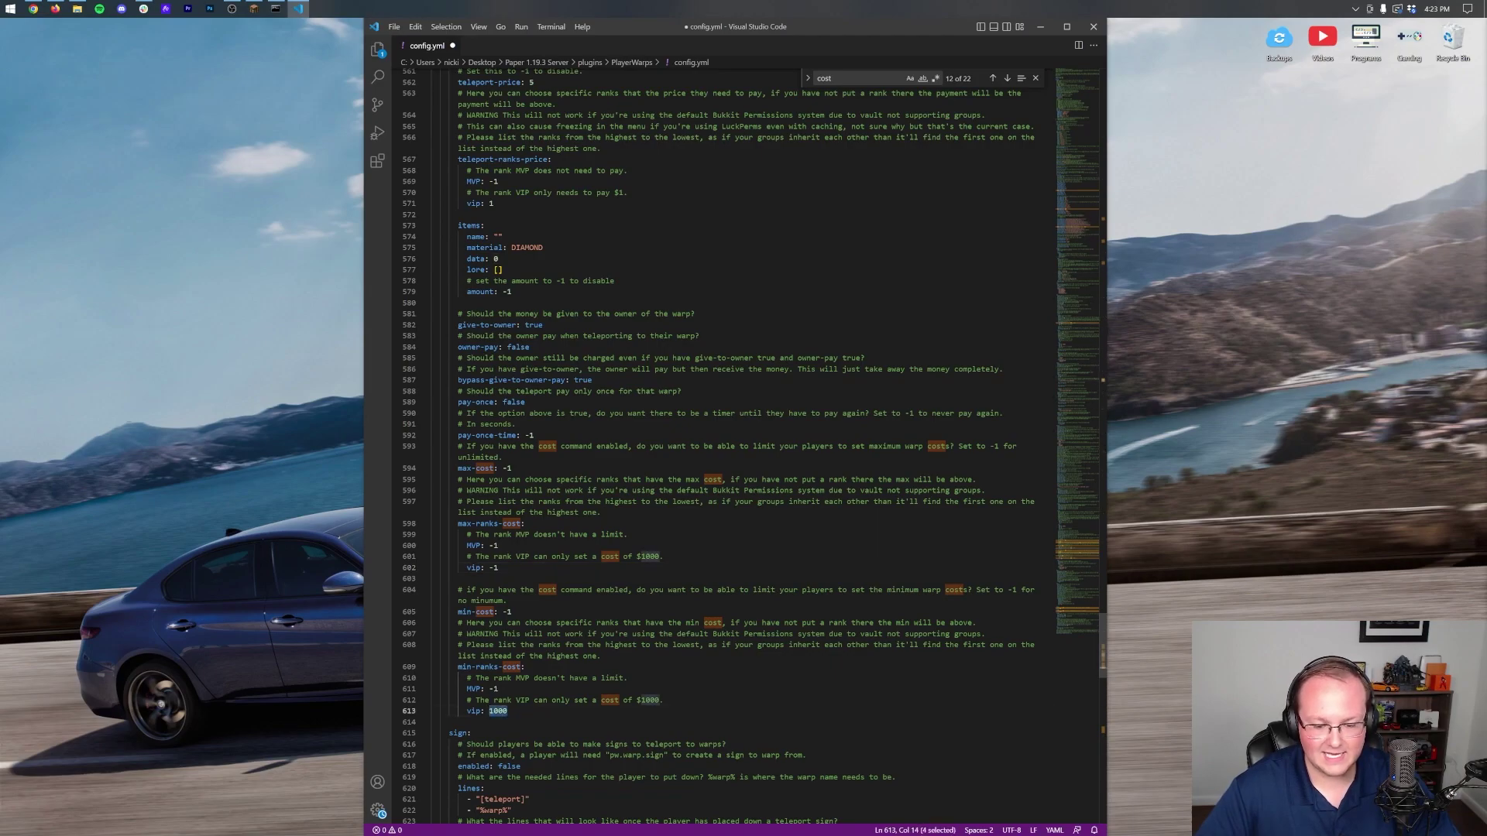
type("-")
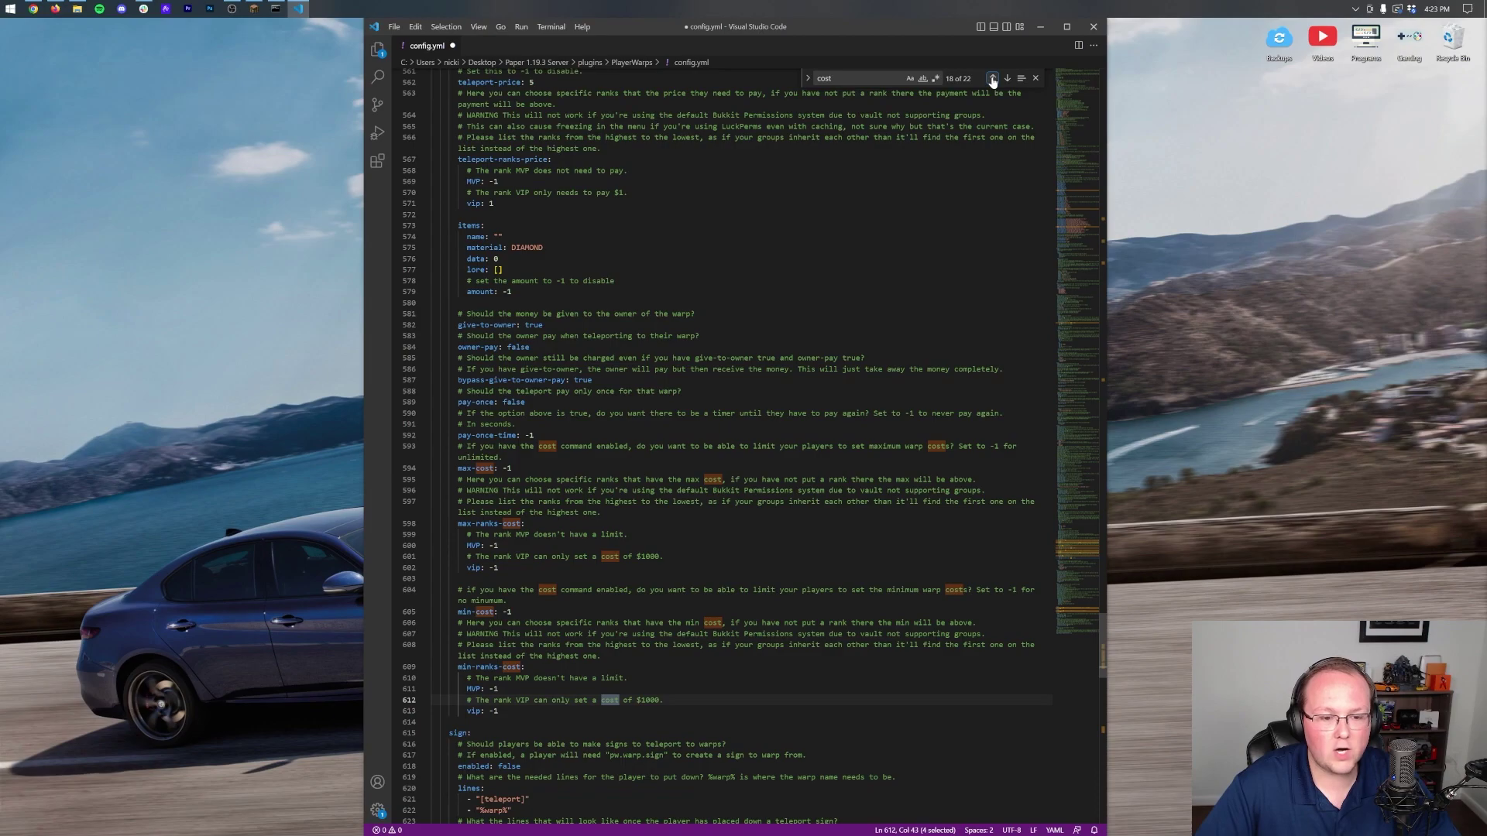
- Step backwards through the "cost" matches in the config to look for the price of setting a warp
left_click(992, 78)
left_click(992, 78)
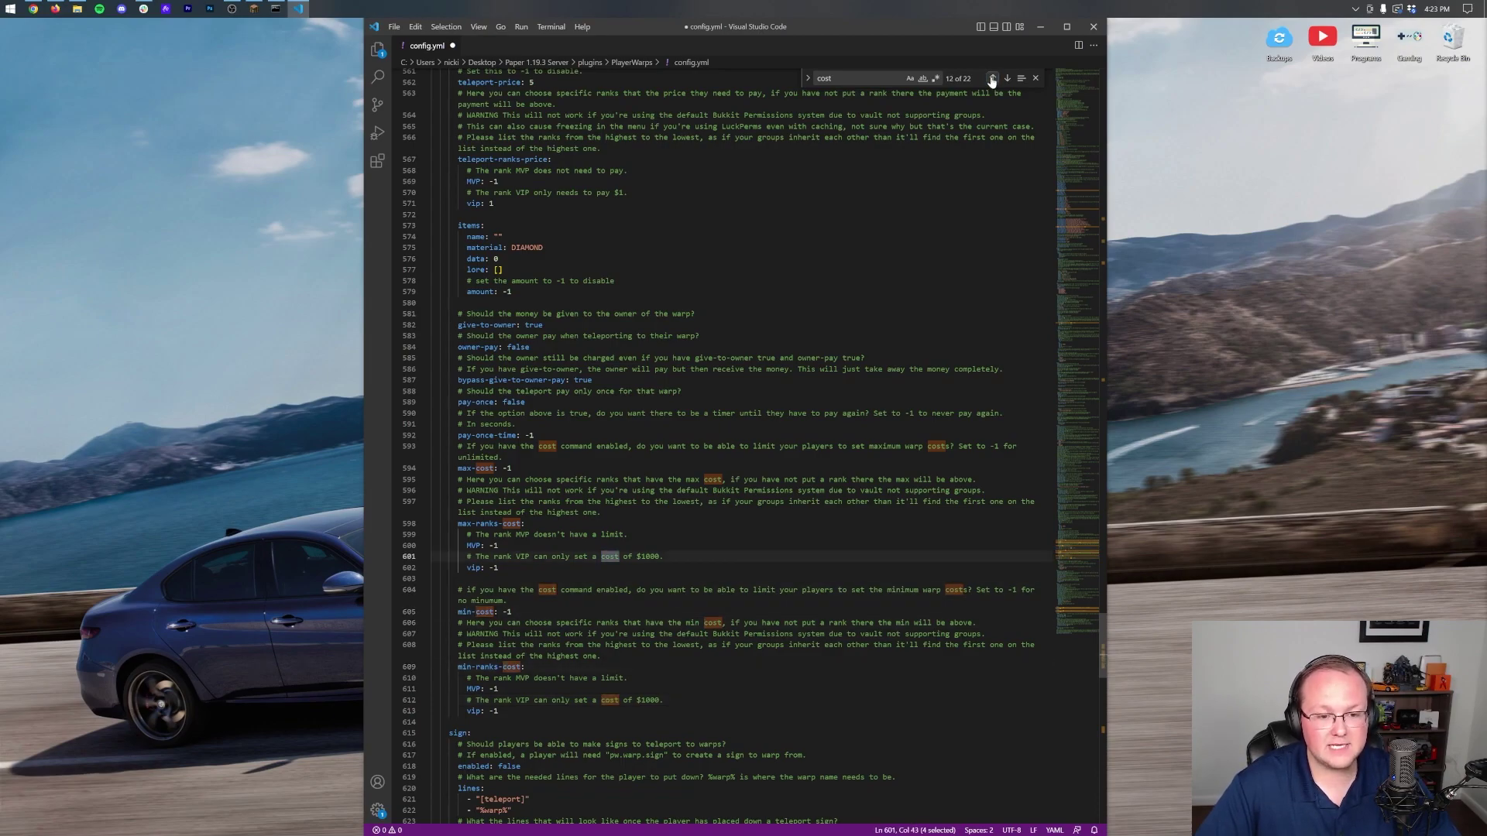
left_click(992, 78)
left_click(992, 78)
left_click(992, 78)
left_click(992, 78)
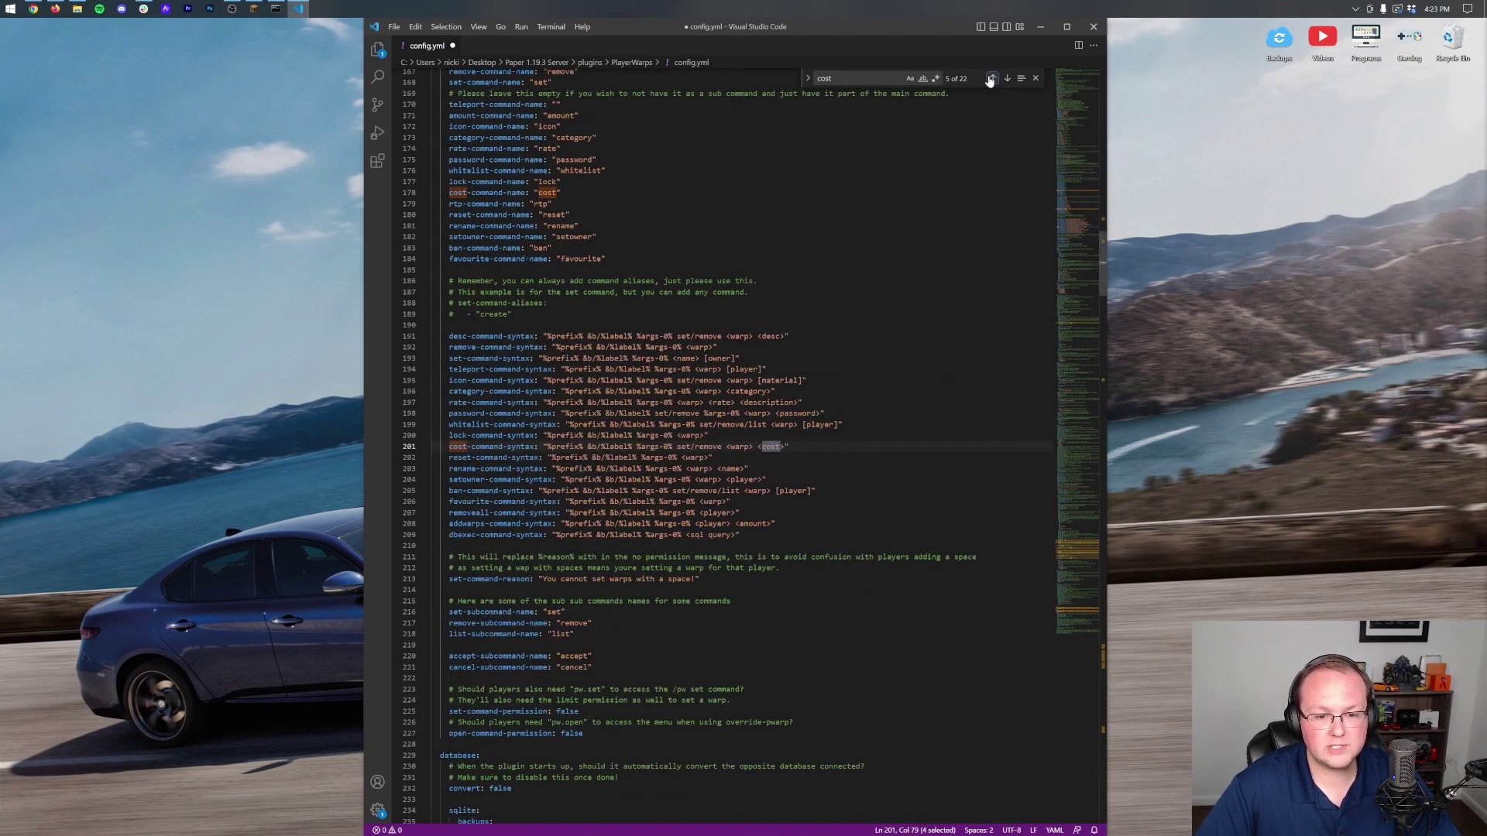
left_click(991, 79)
left_click(992, 79)
left_click(991, 80)
left_click(991, 80)
left_click(990, 81)
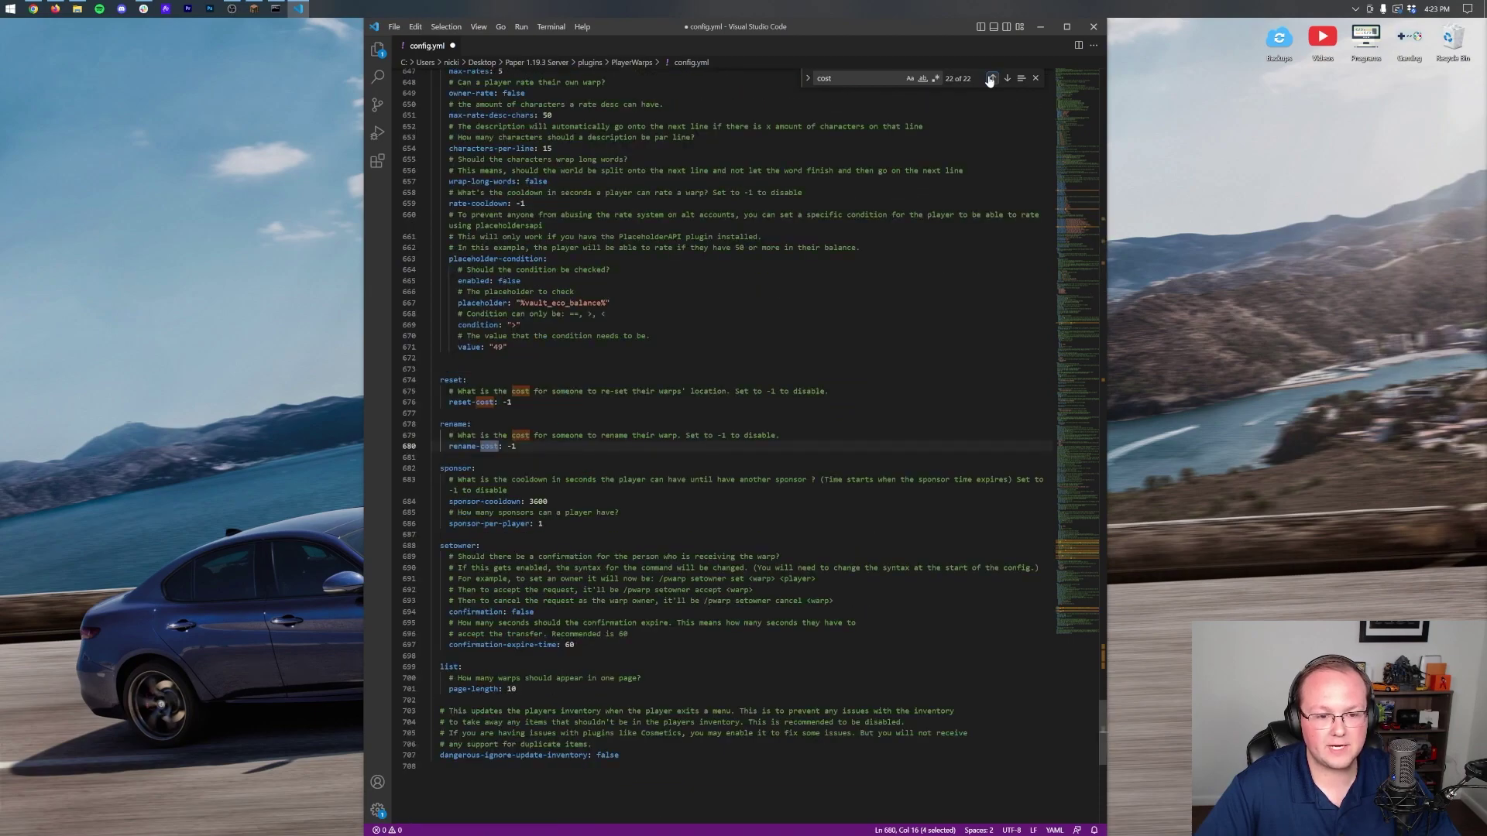
- Search the config for "set warp" and cycle through the matches
key("ctrl+f")
type("set")
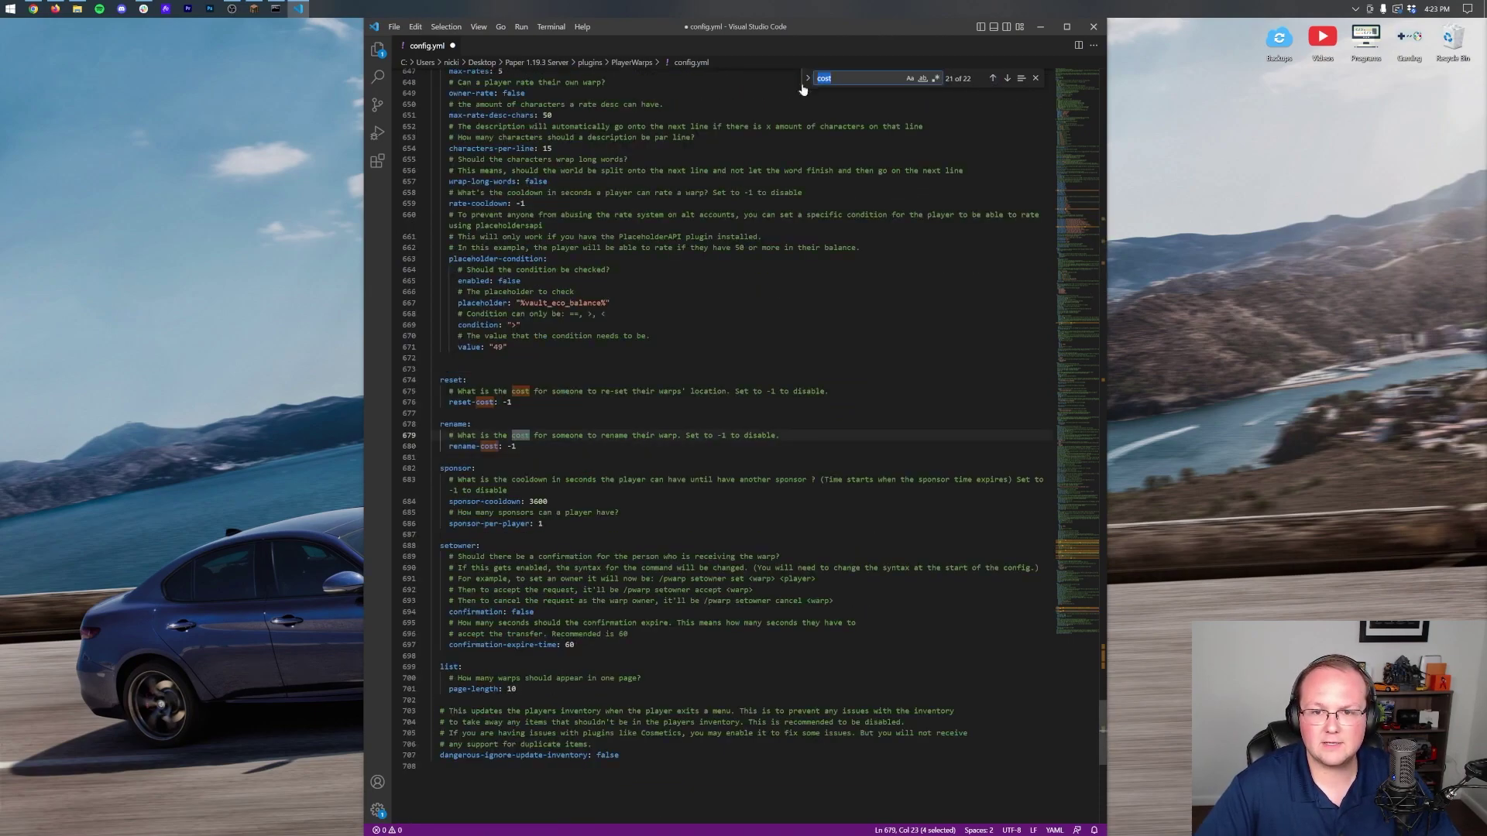
type(" warp")
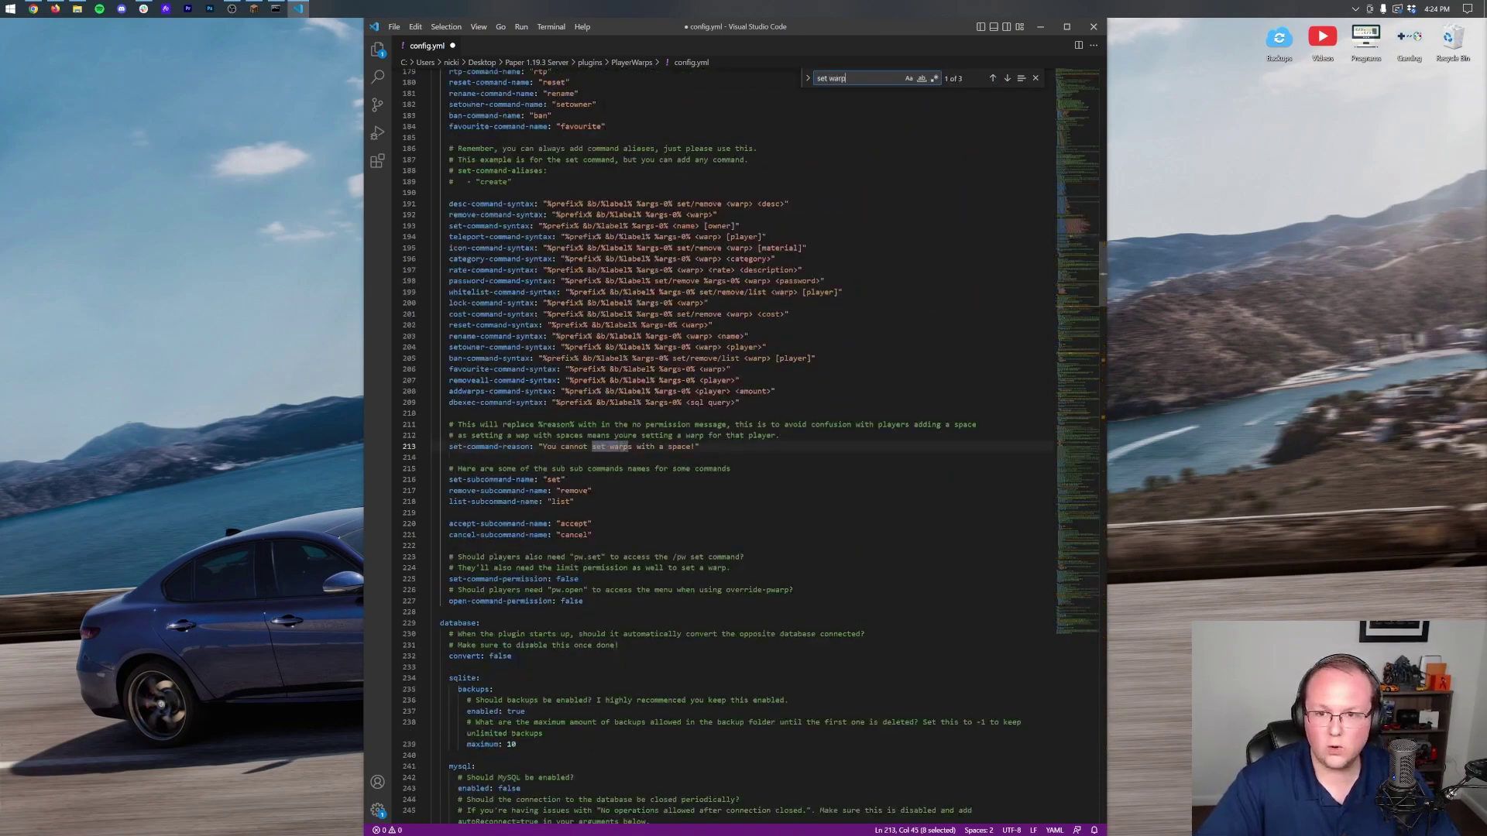
key("Return")
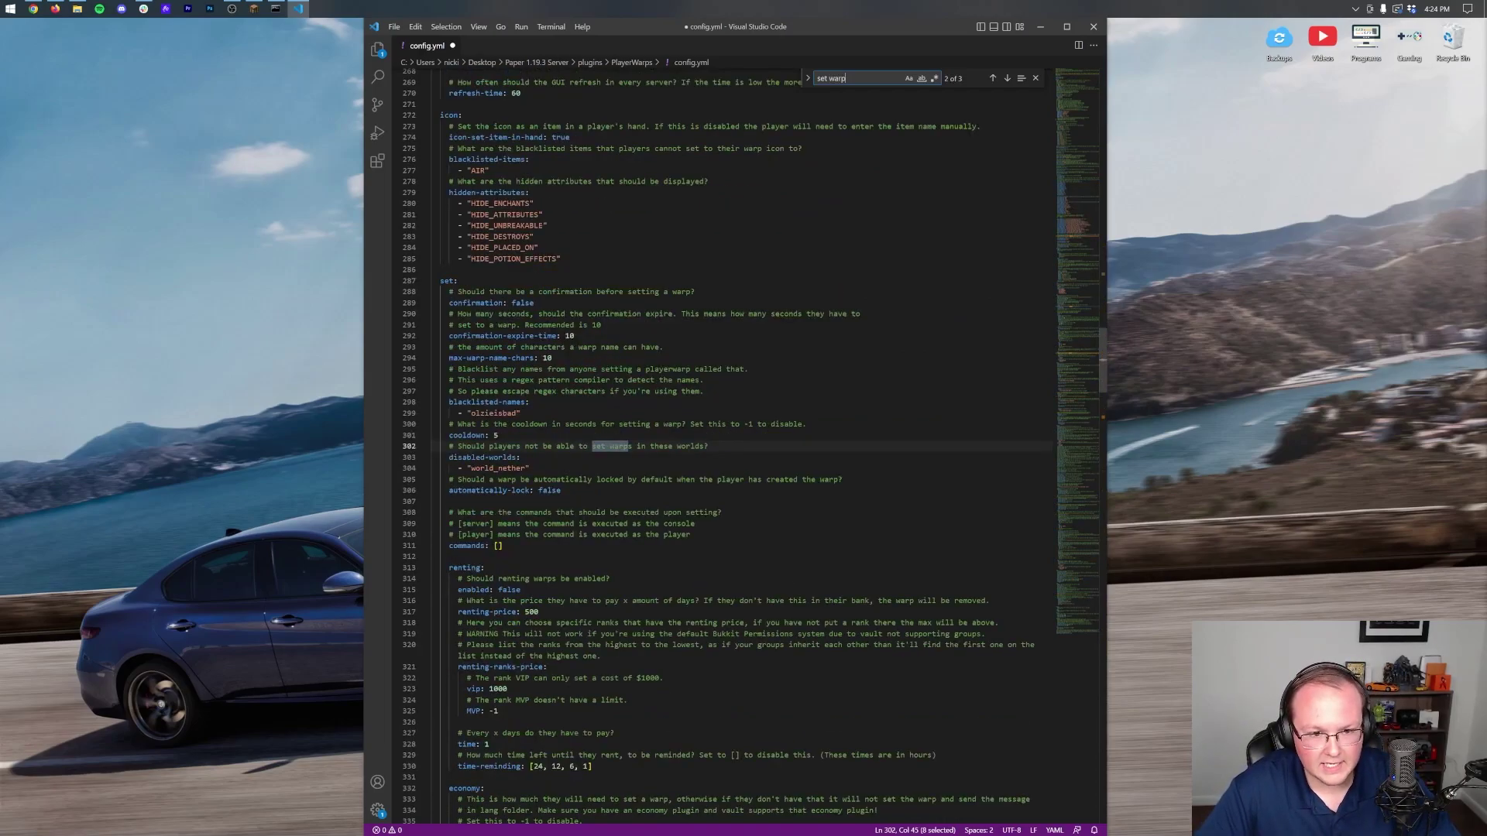
key("Return")
key("Return")
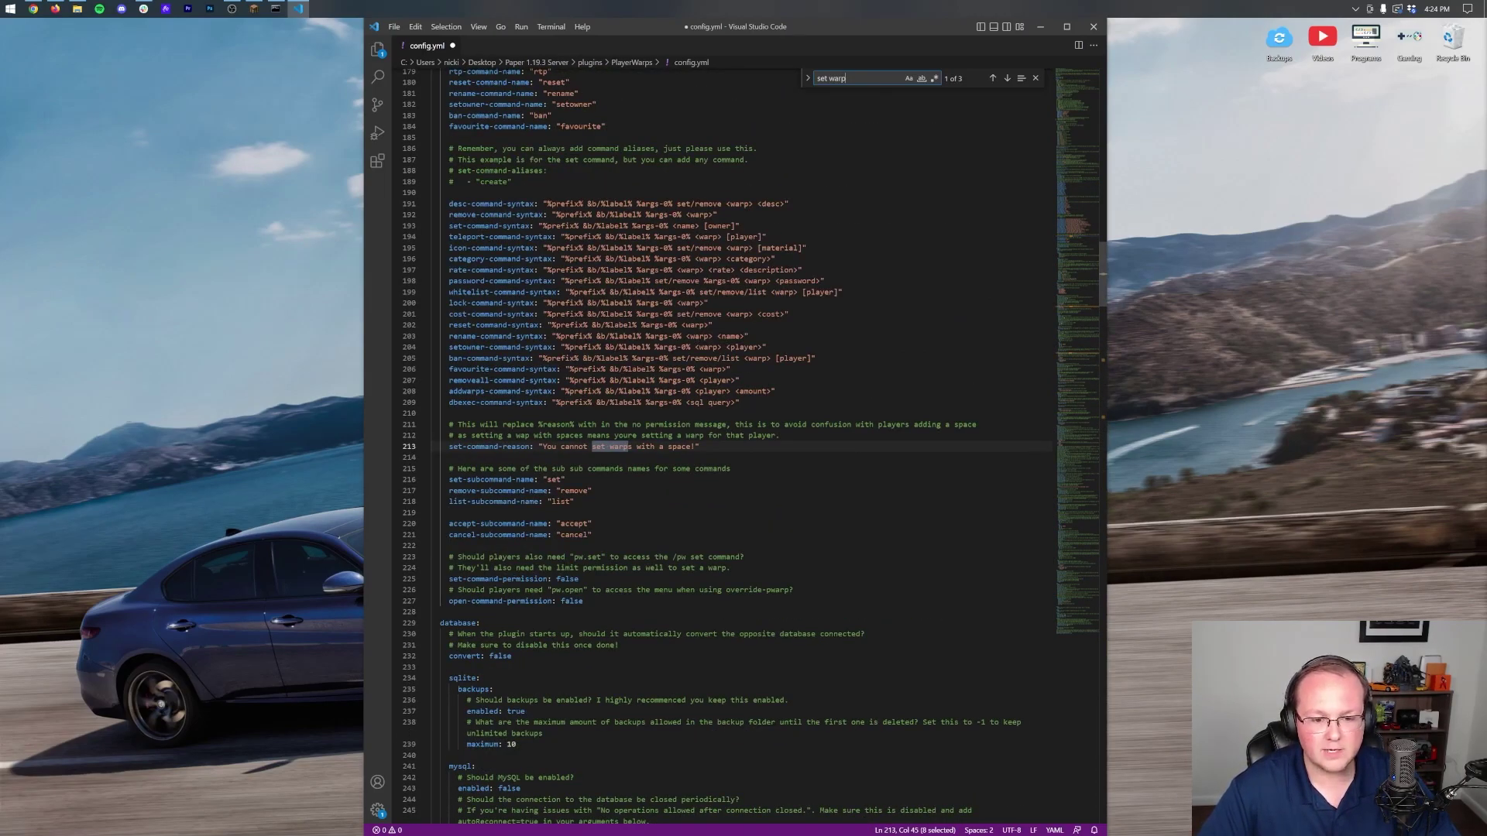
key("Return")
key("Return")
key("Return")
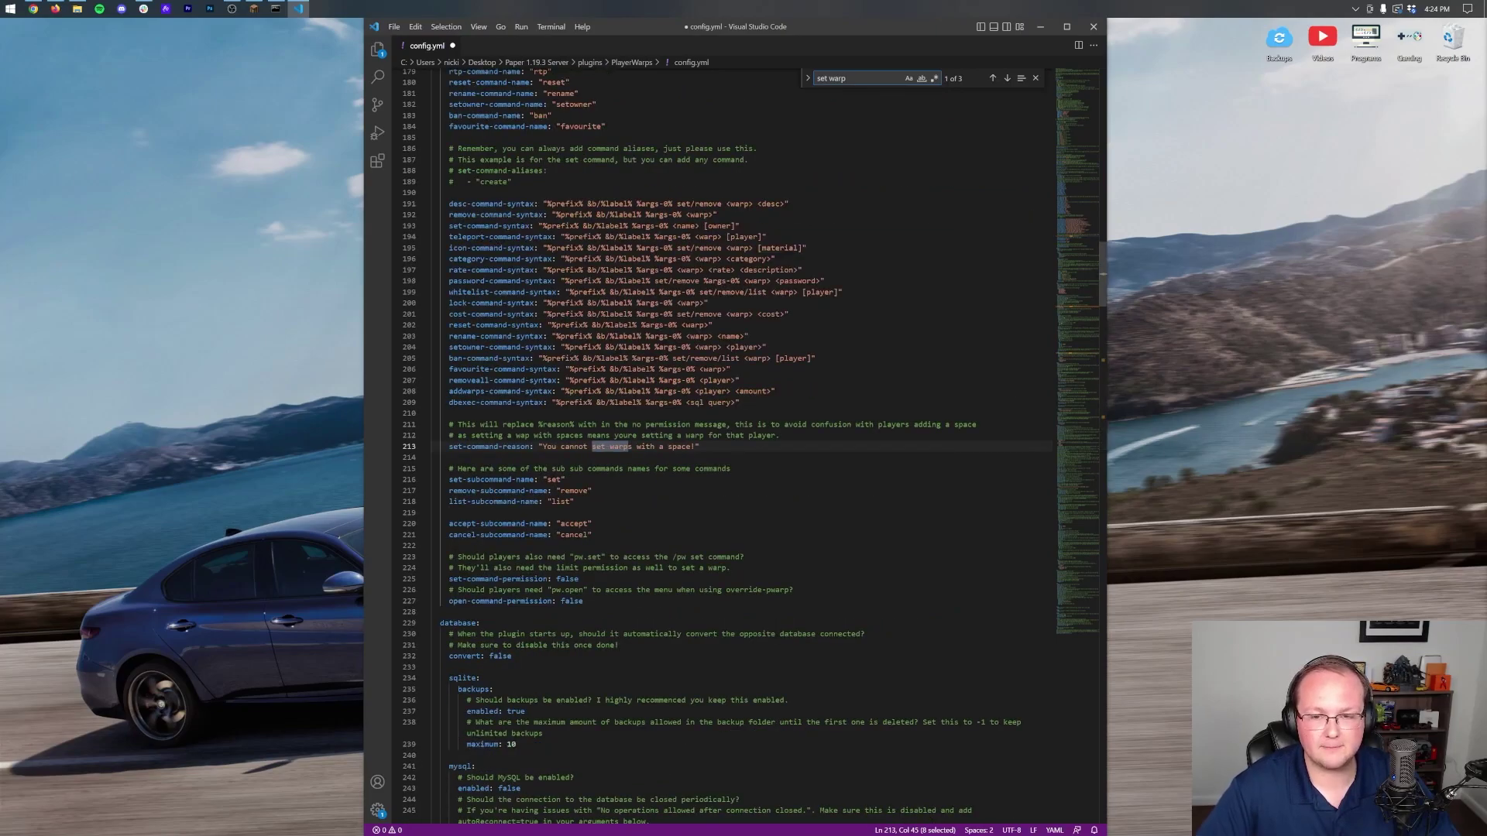
- Find the value 500 in the Player Warps config, set set-price under economy to -1, save and close the file
key("ctrl+a")
type("500")
left_click(526, 505)
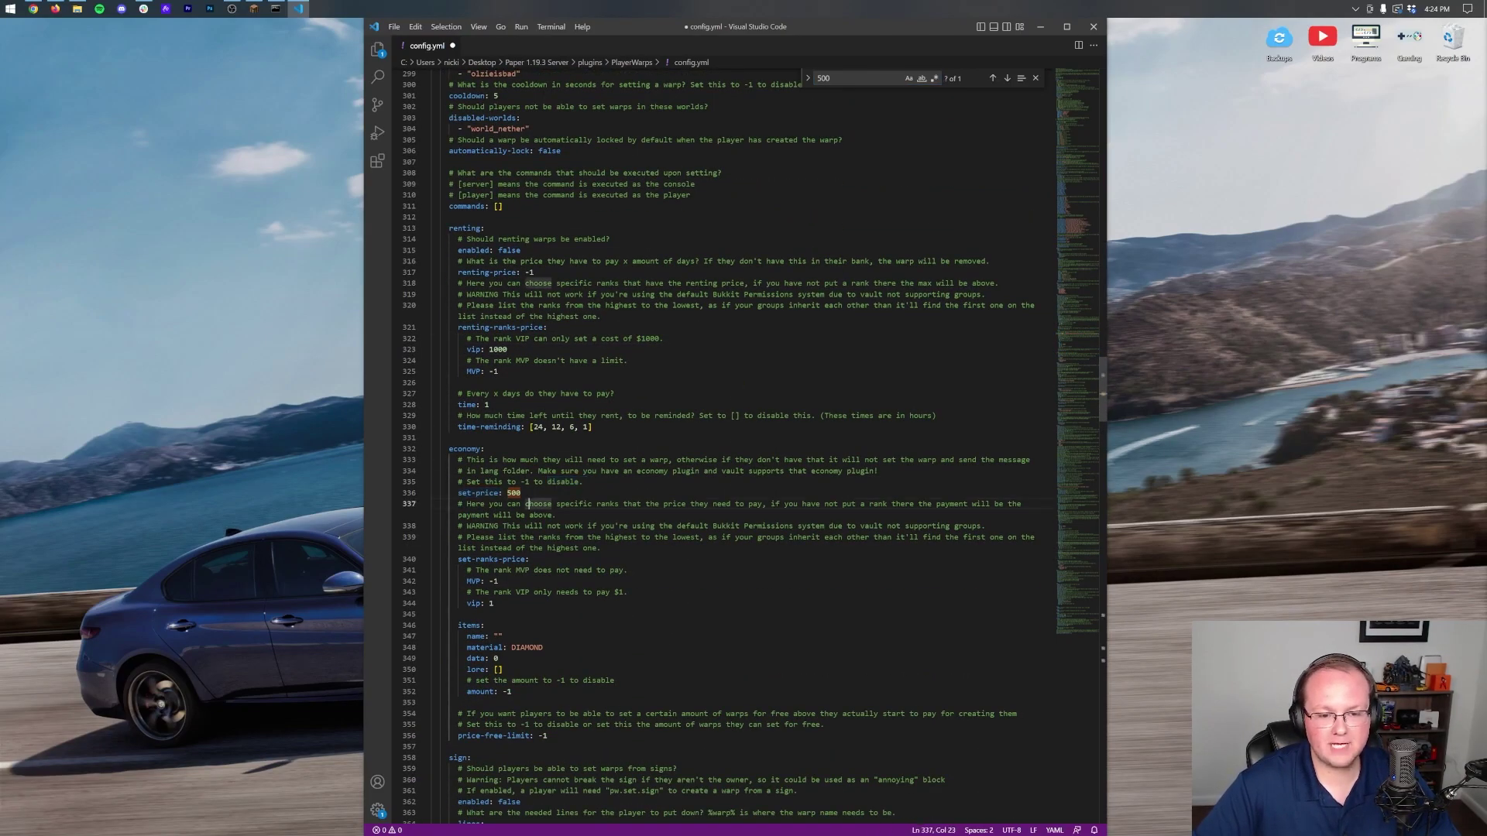
left_click(522, 493)
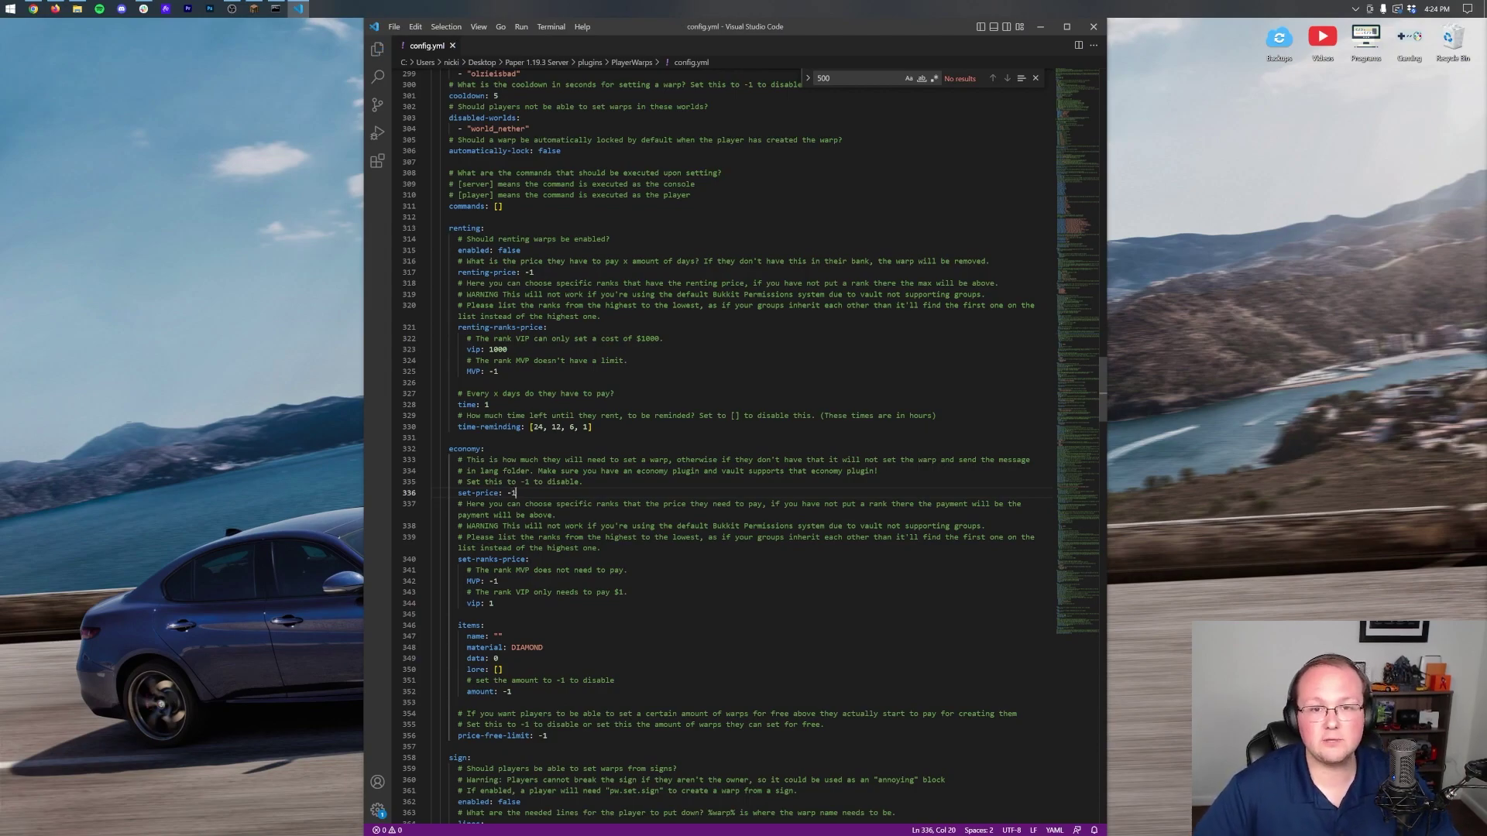
left_click(1094, 29)
- Open config.yml from the Essentials folder inside the server's plugins folder
left_click(608, 364)
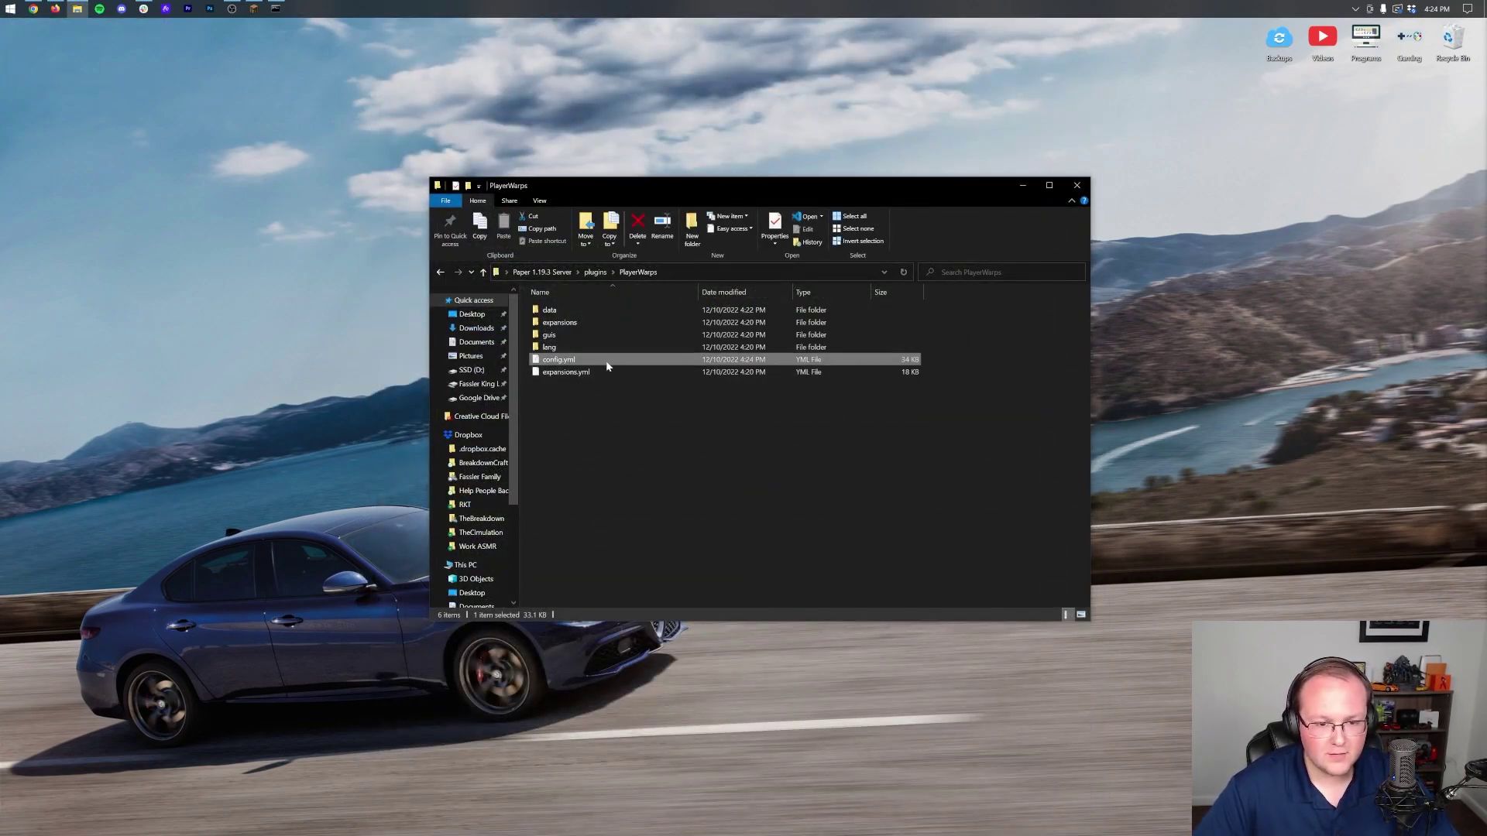
left_click(440, 272)
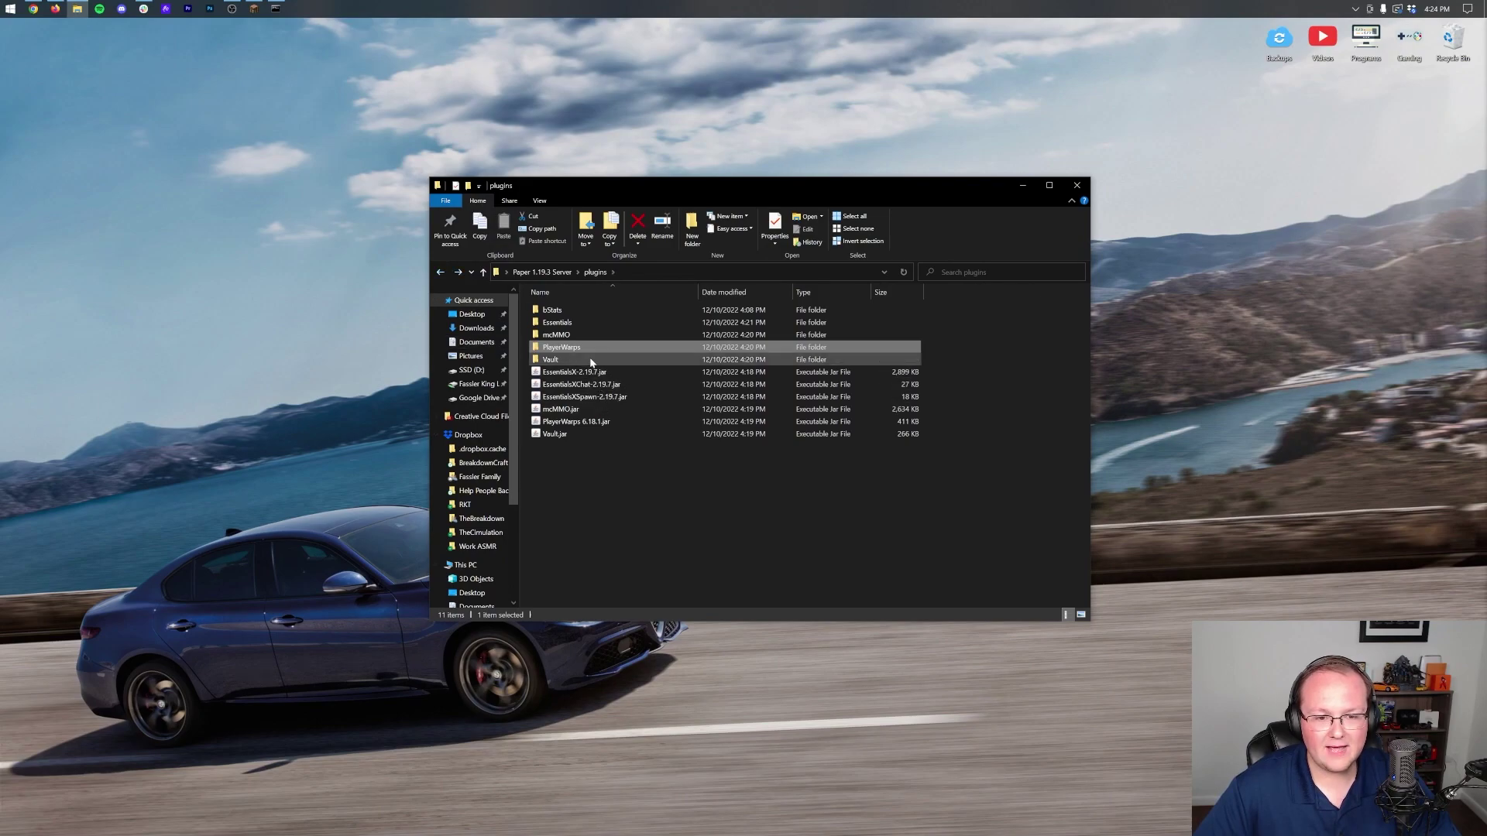
double_click(583, 322)
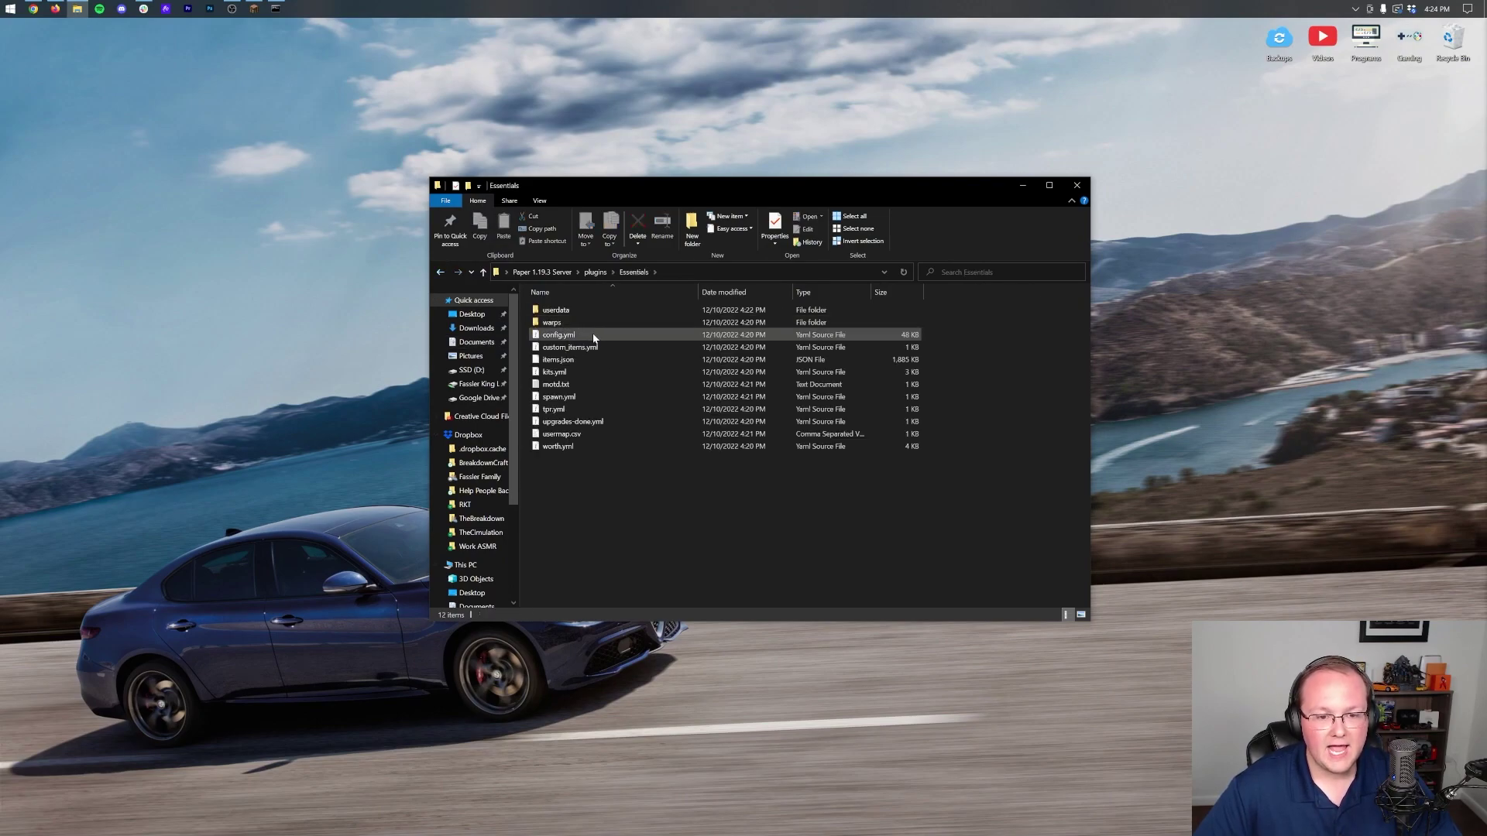
double_click(593, 336)
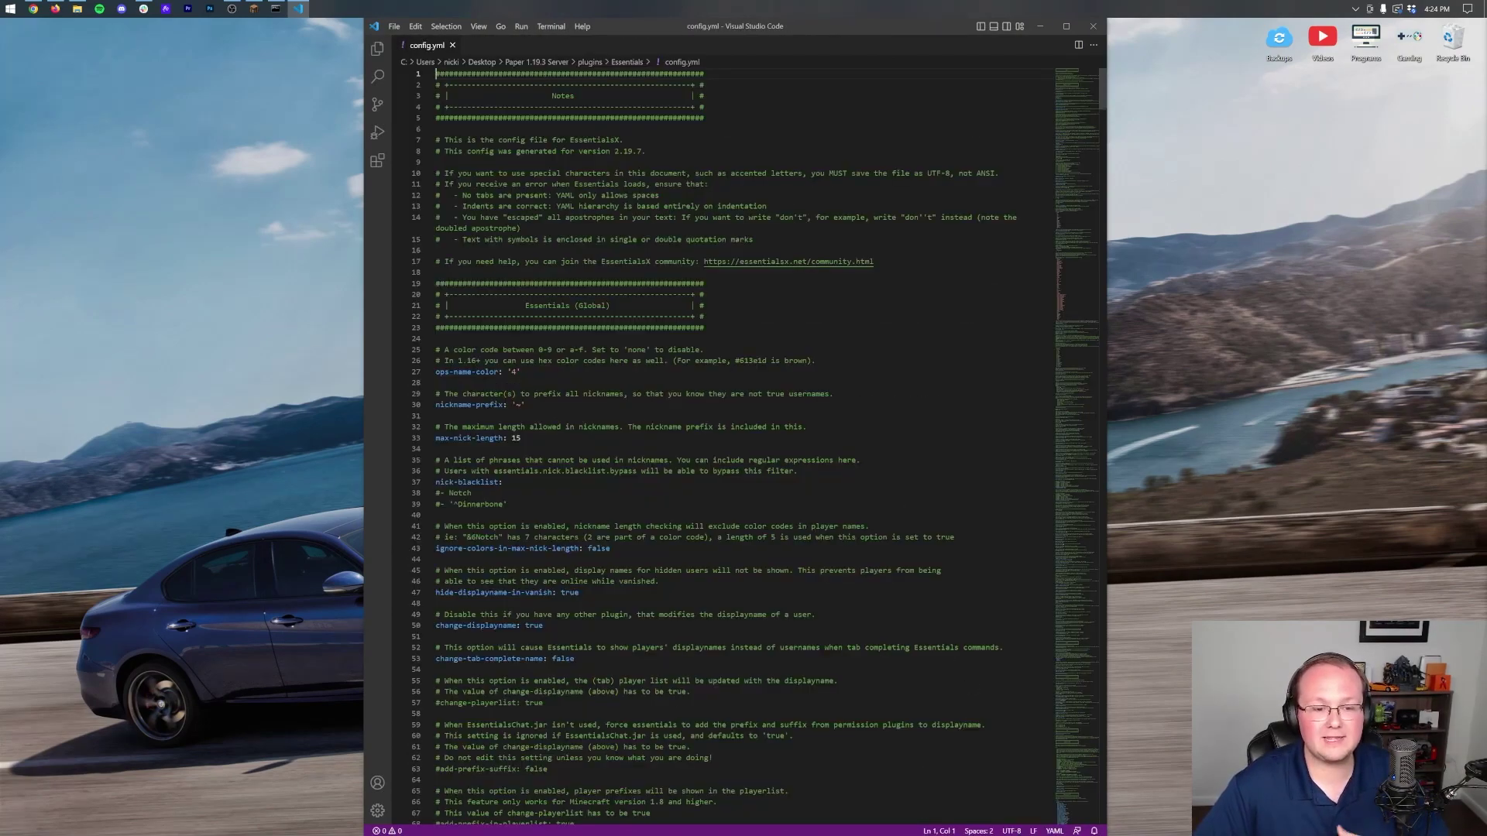
- Change the EssentialsX chat format line to '<{DISPLAYNAME}> &l&b: {MESSAGE}', save the config and close it
scroll(728, 445, "down", 20)
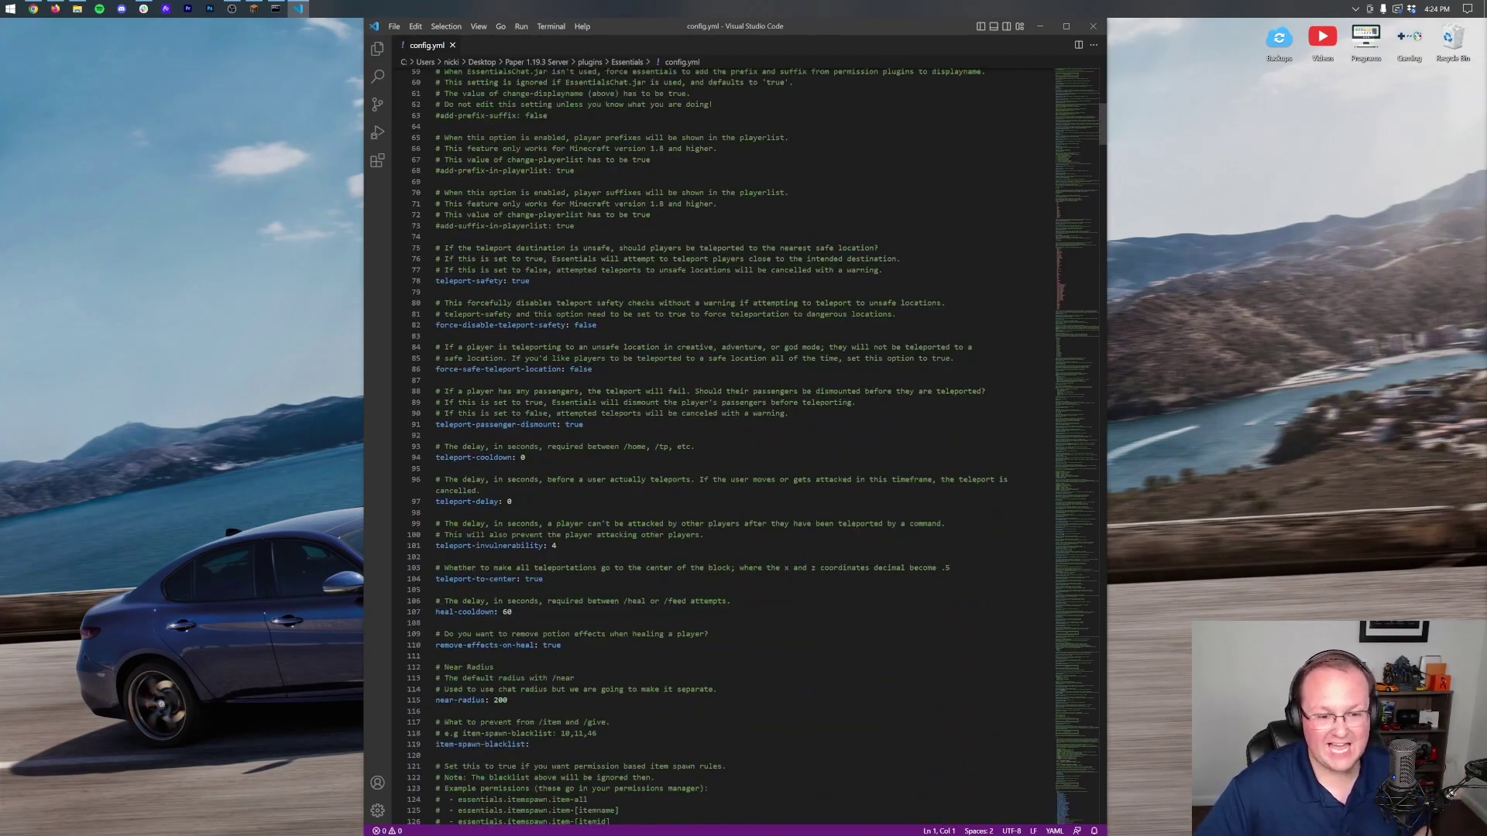
scroll(727, 445, "down", 20)
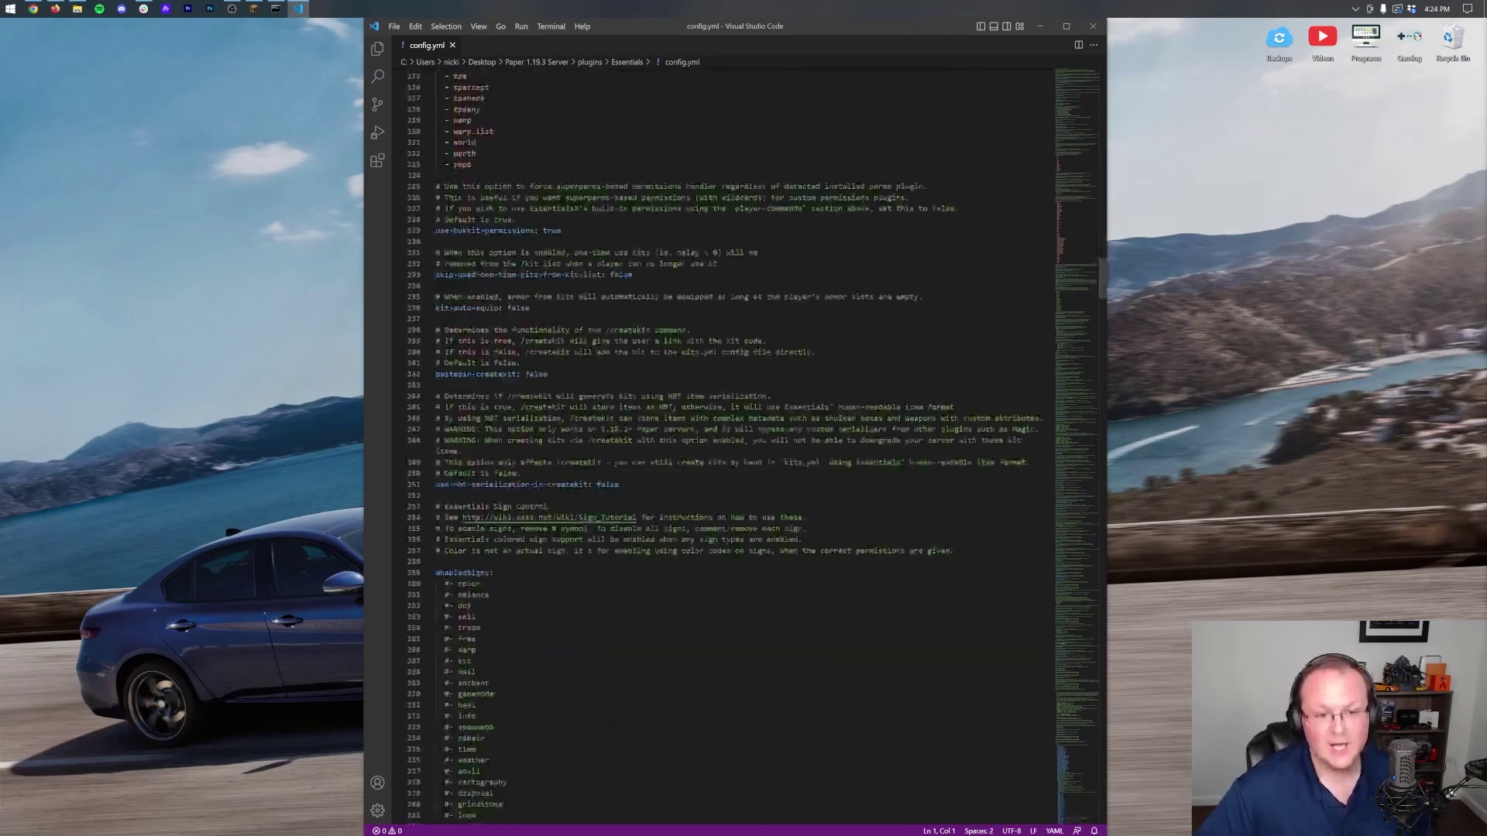
scroll(728, 445, "down", 20)
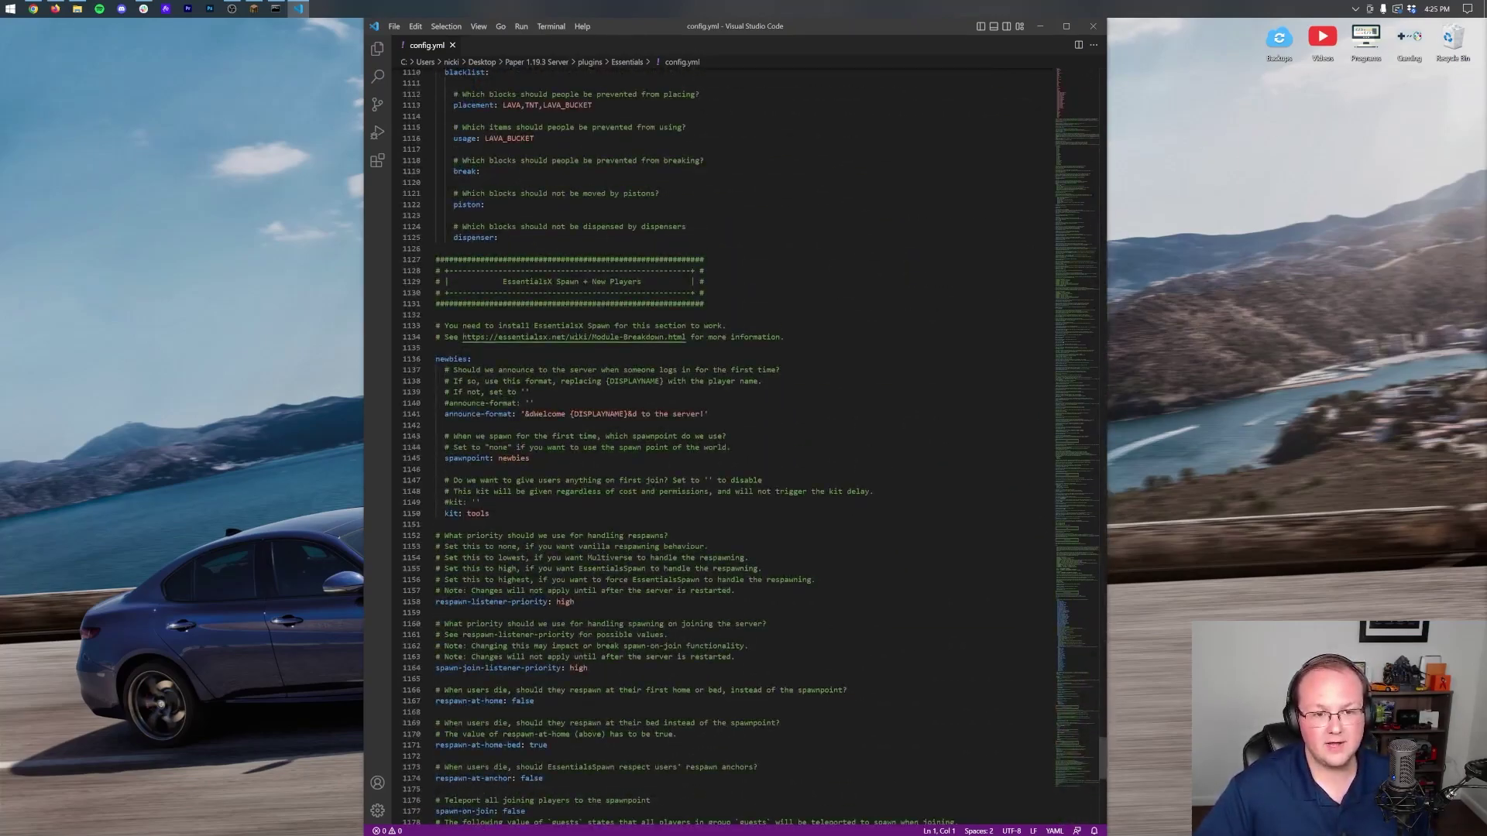
scroll(728, 446, "up", 20)
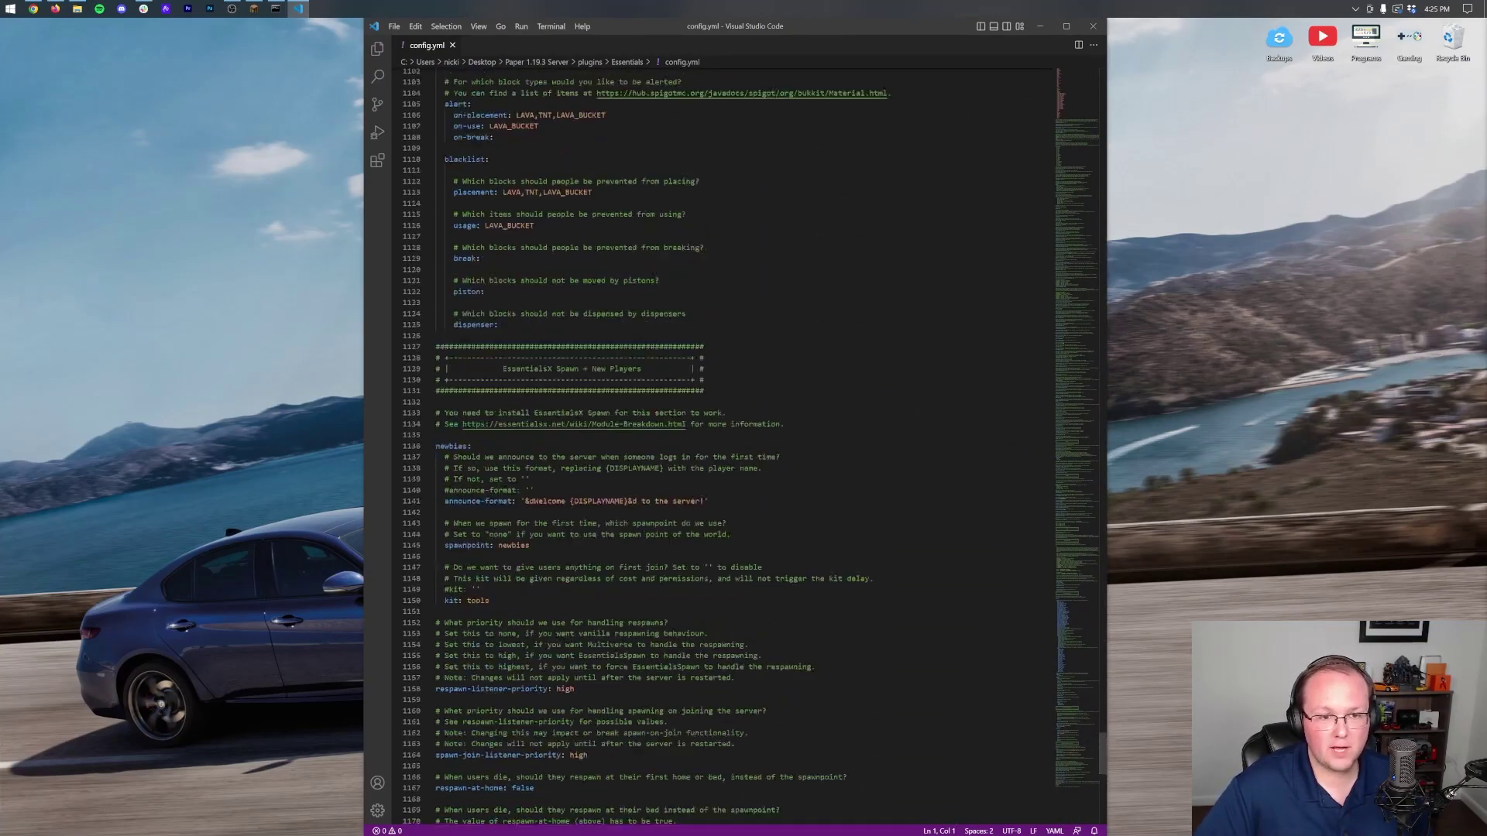
scroll(728, 445, "up", 20)
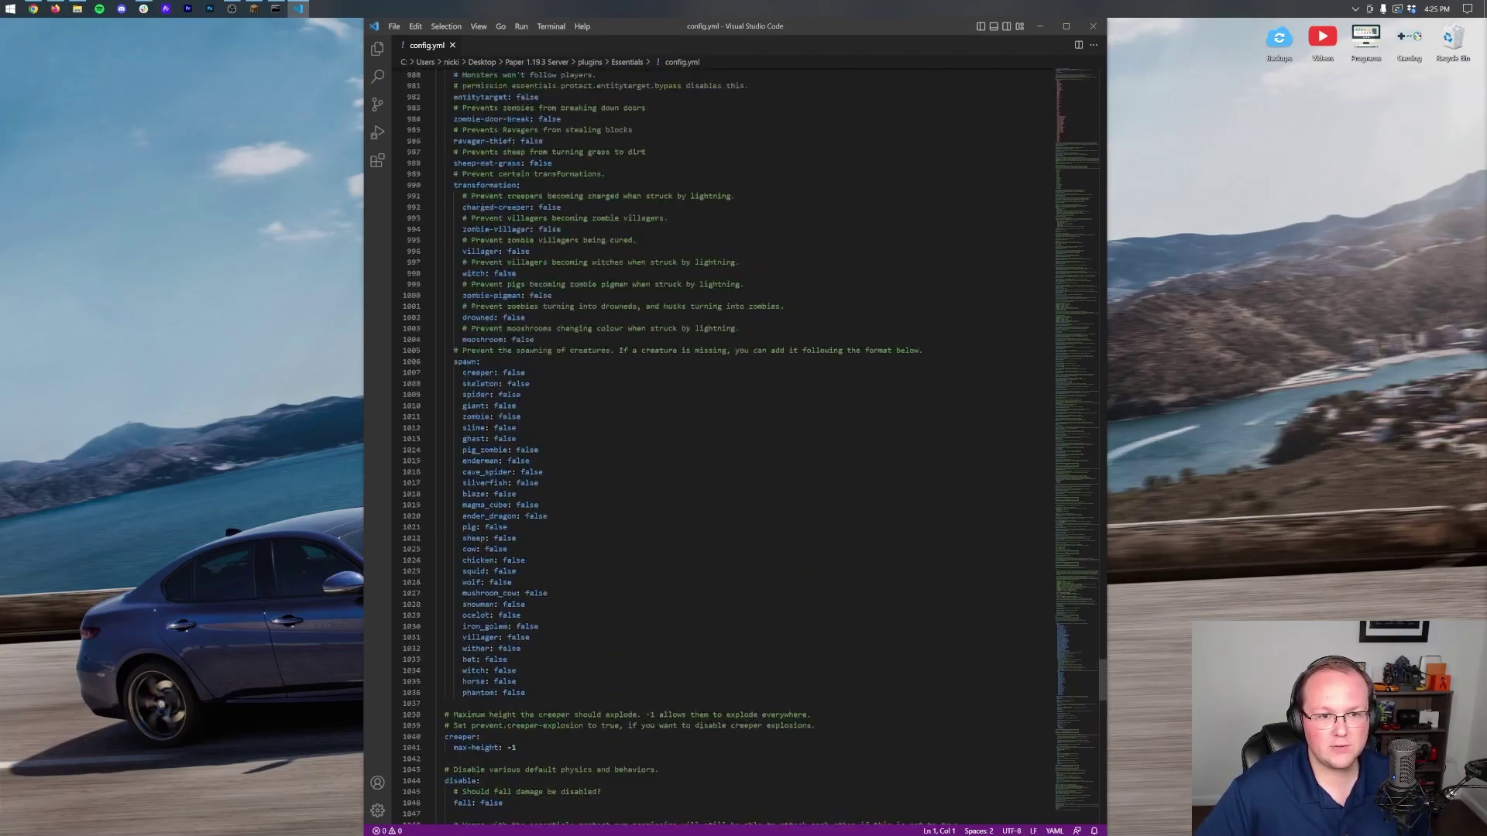
scroll(728, 445, "up", 13)
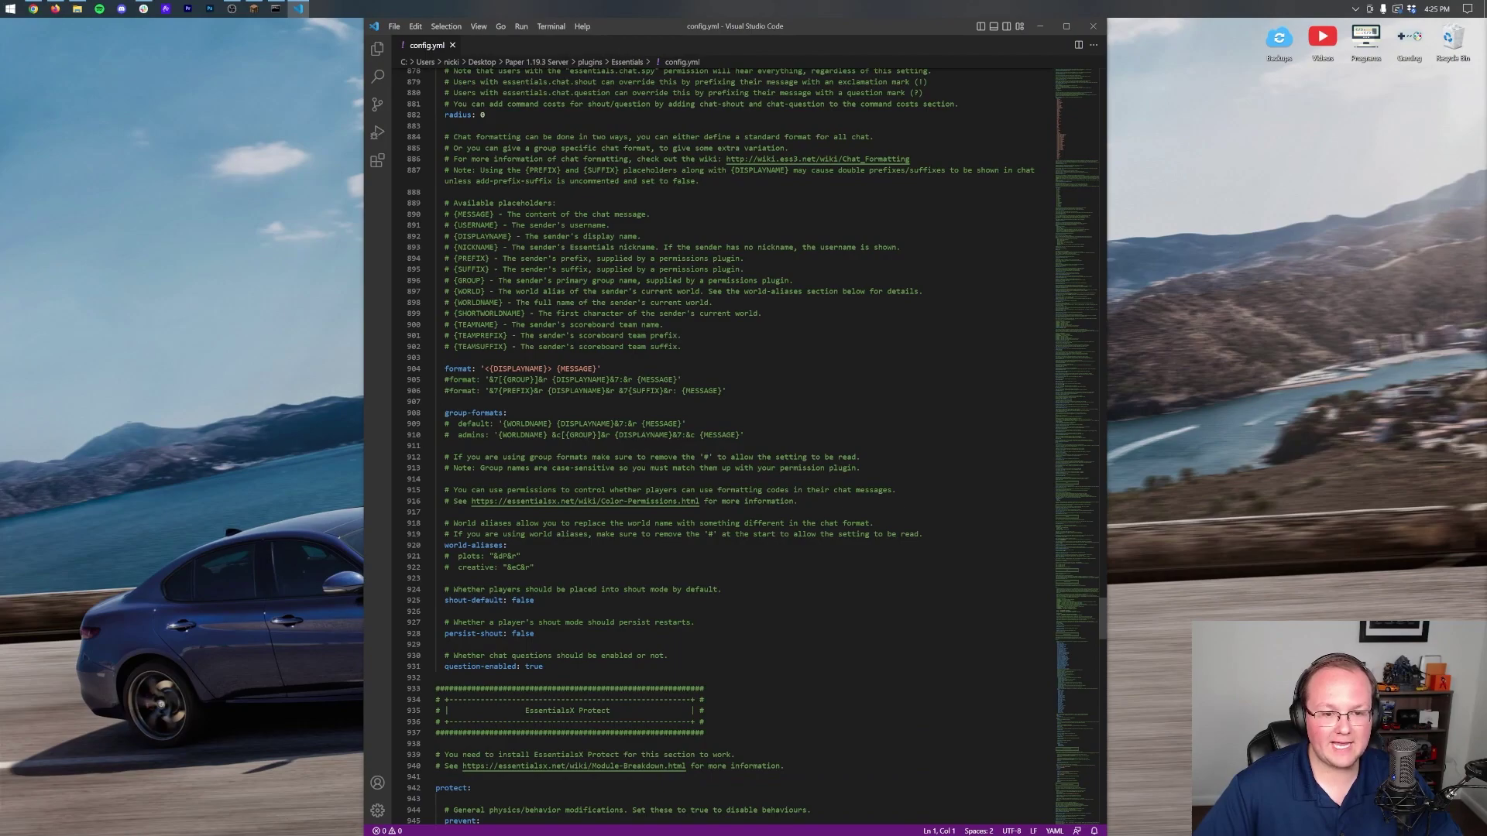
left_click(556, 369)
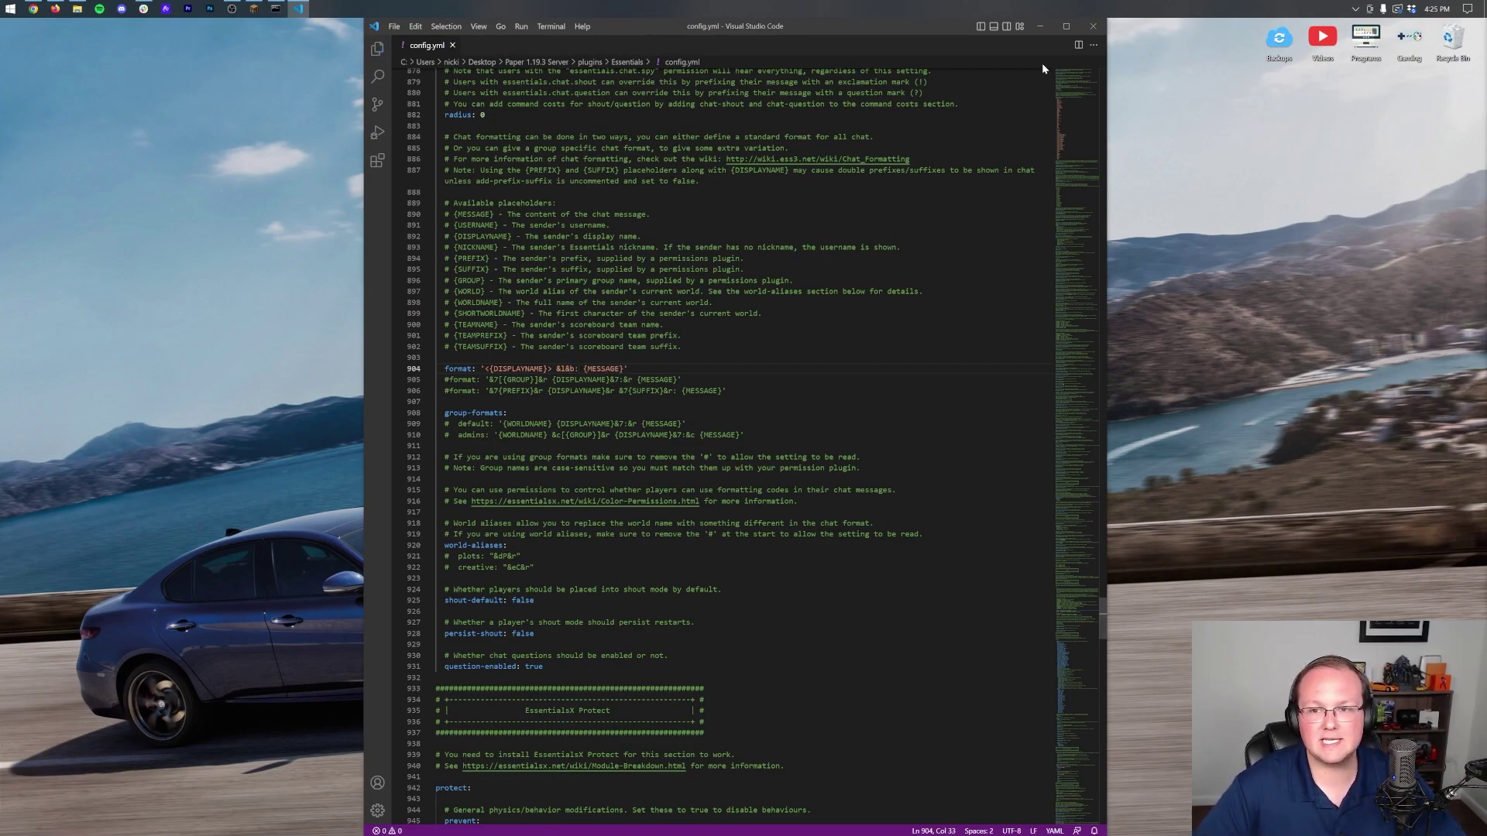
left_click(1092, 30)
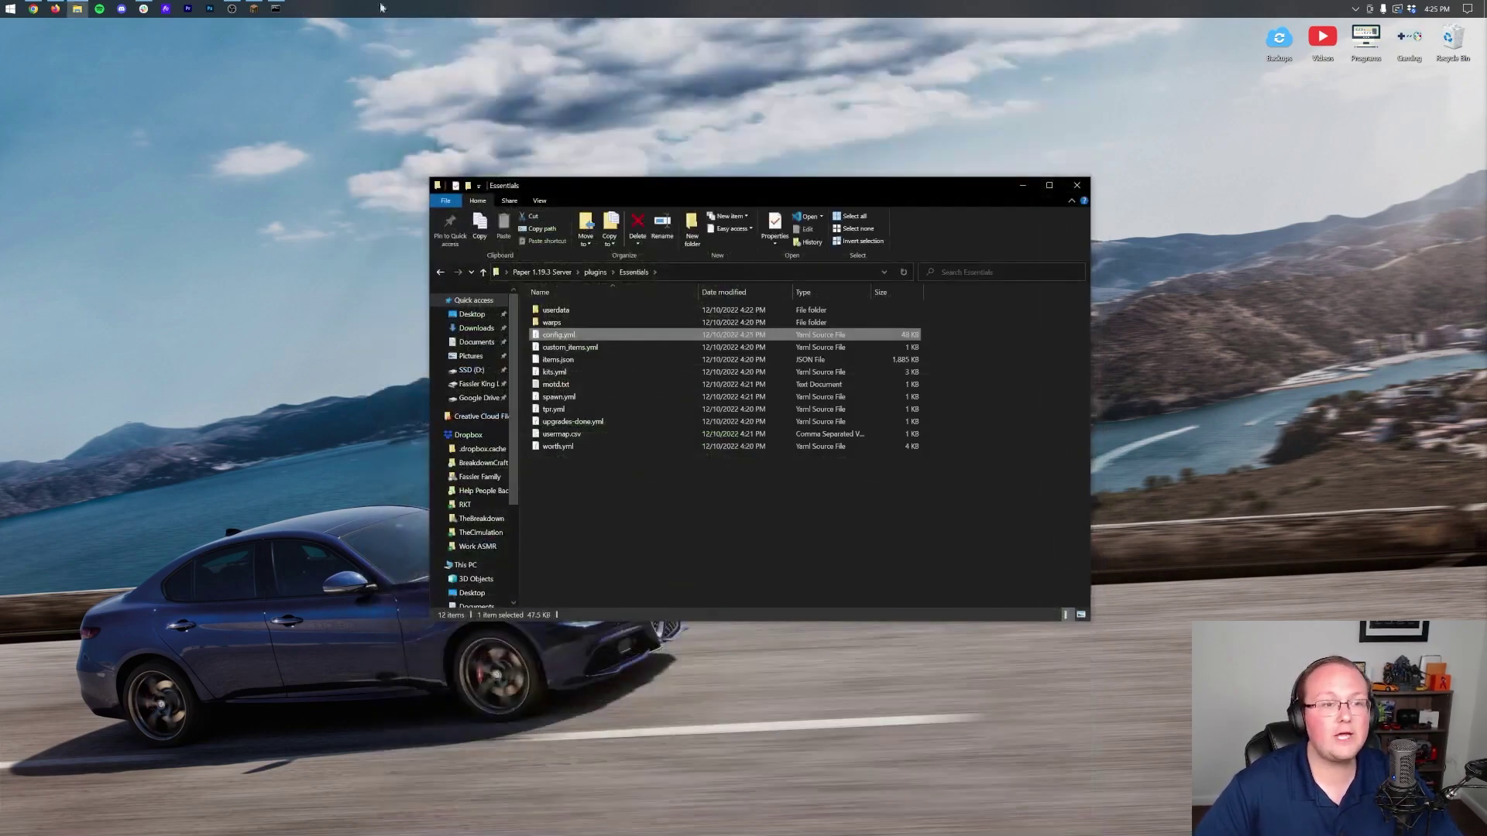
- Switch to the Minecraft game and reload the Player Warps configs with /pw reload
left_click(253, 9)
left_click(275, 8)
left_click(693, 305)
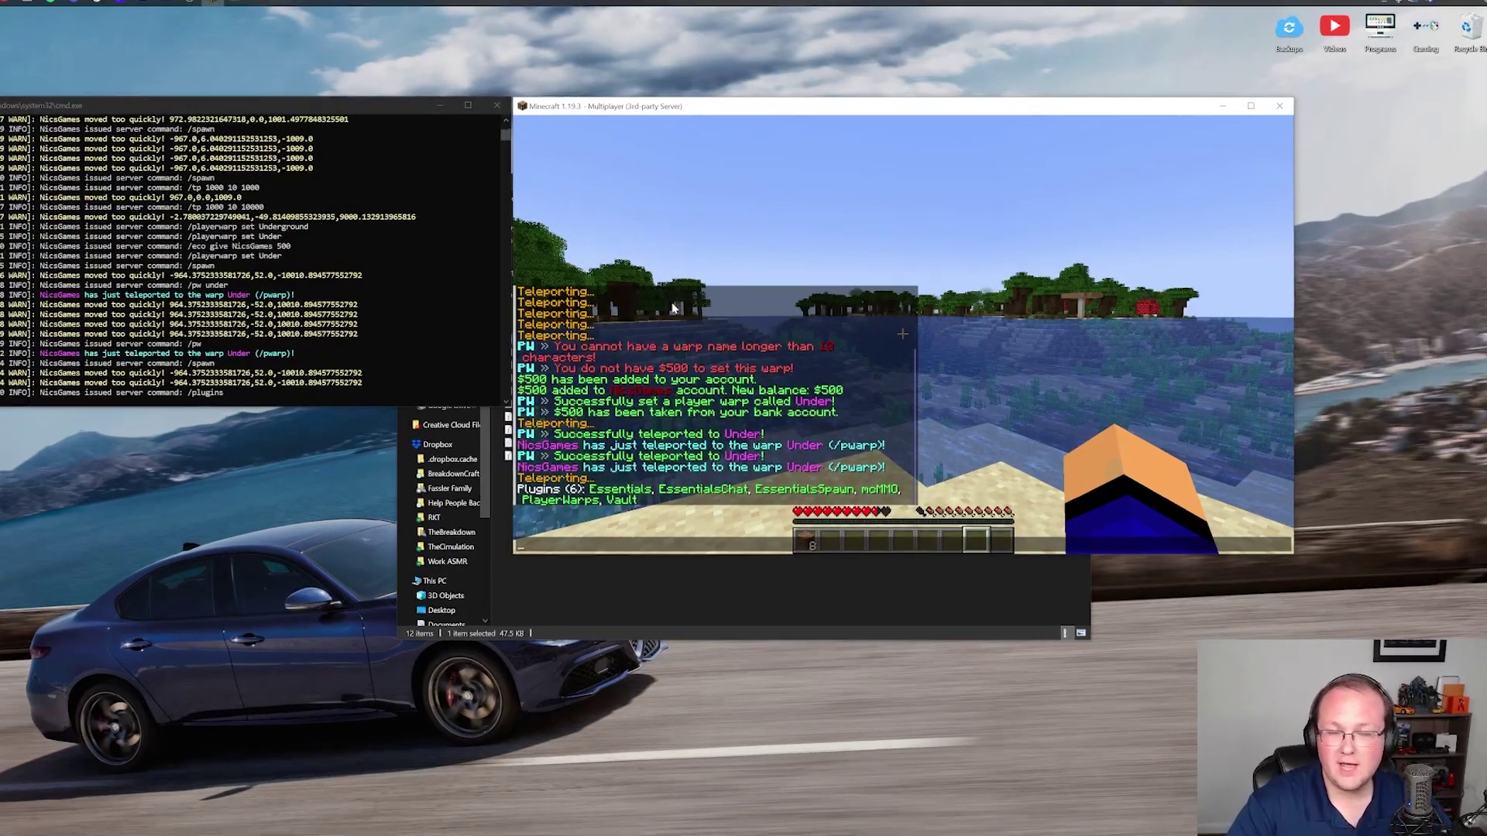
type("/pw relo")
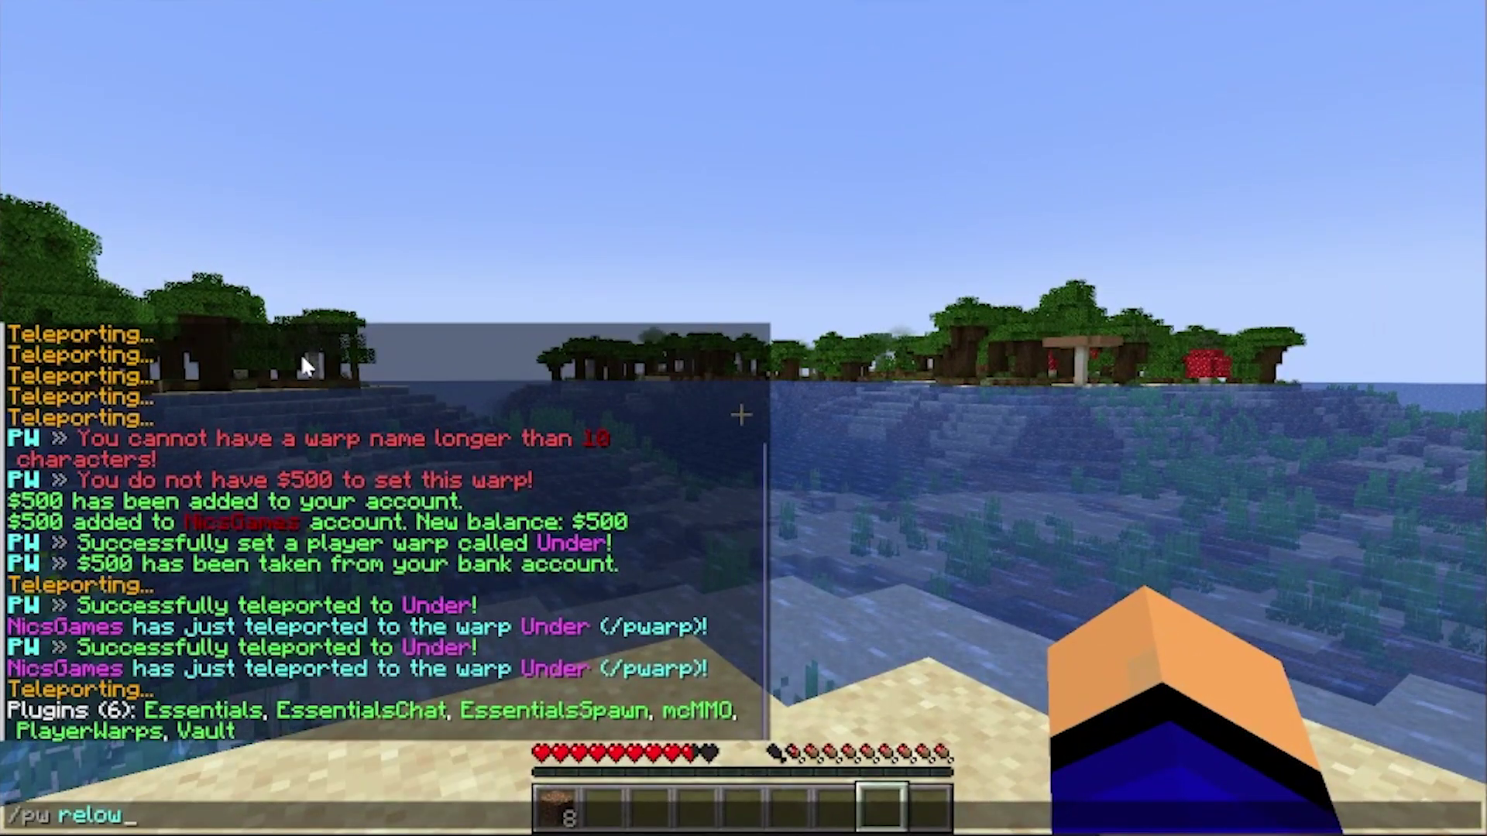
key("Escape")
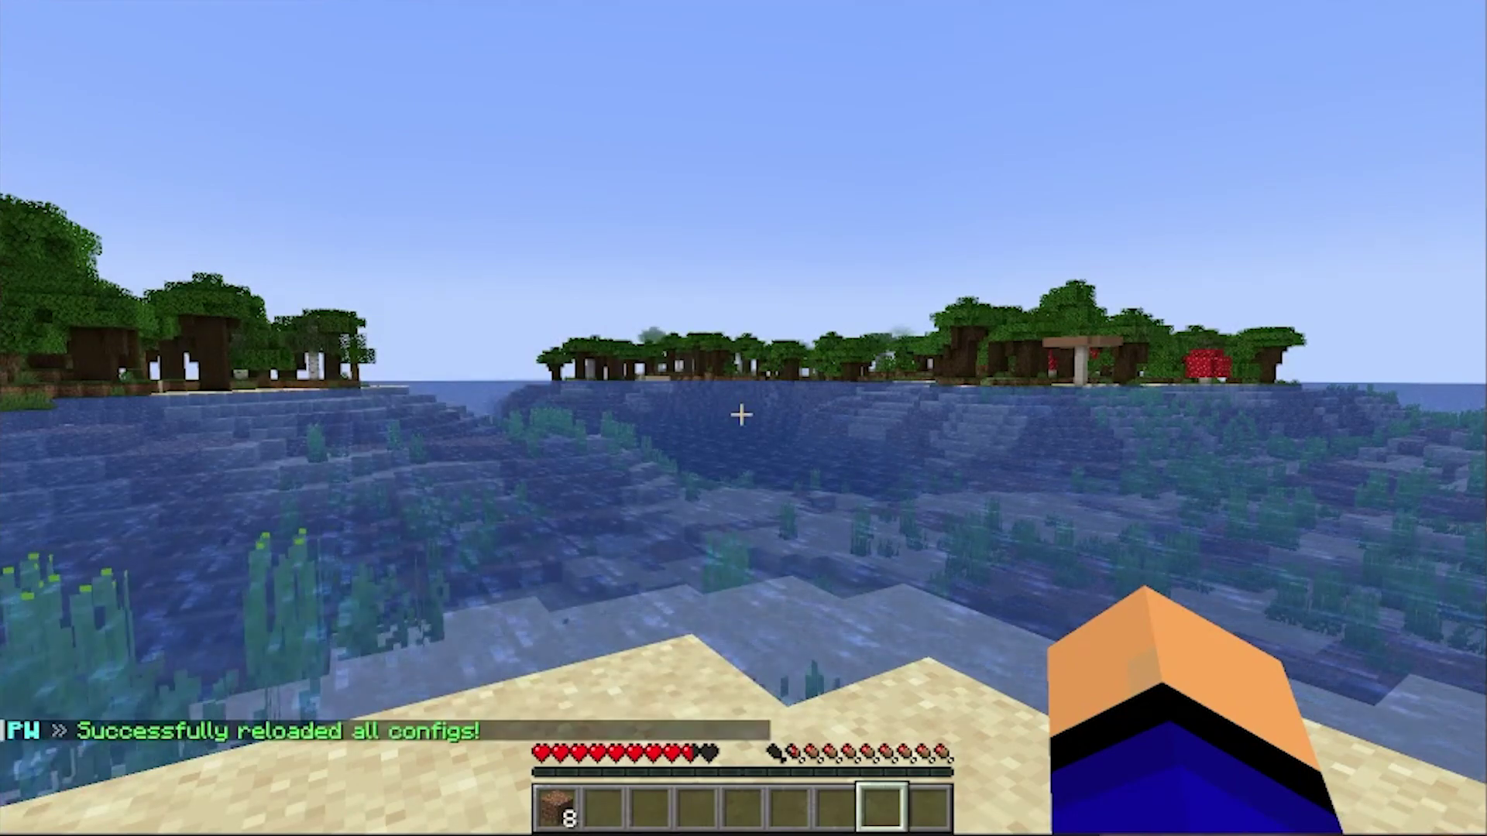
- Teleport away from spawn by rerunning the earlier teleport command from the chat history
key("t")
key("Escape")
key("t")
key("Up")
key("Up")
key("Up")
key("Up")
key("Up")
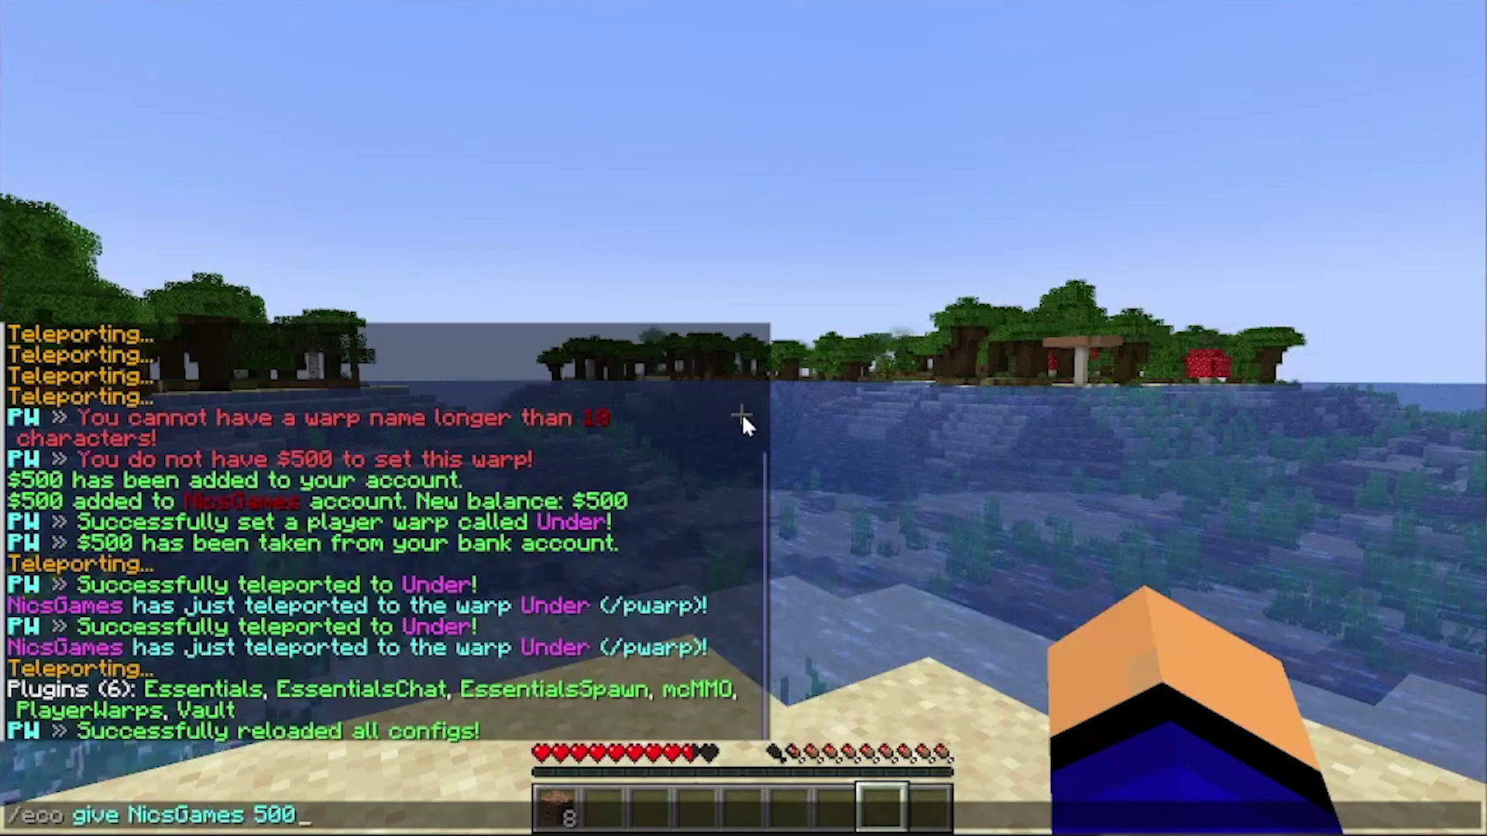
key("Up")
key("Return")
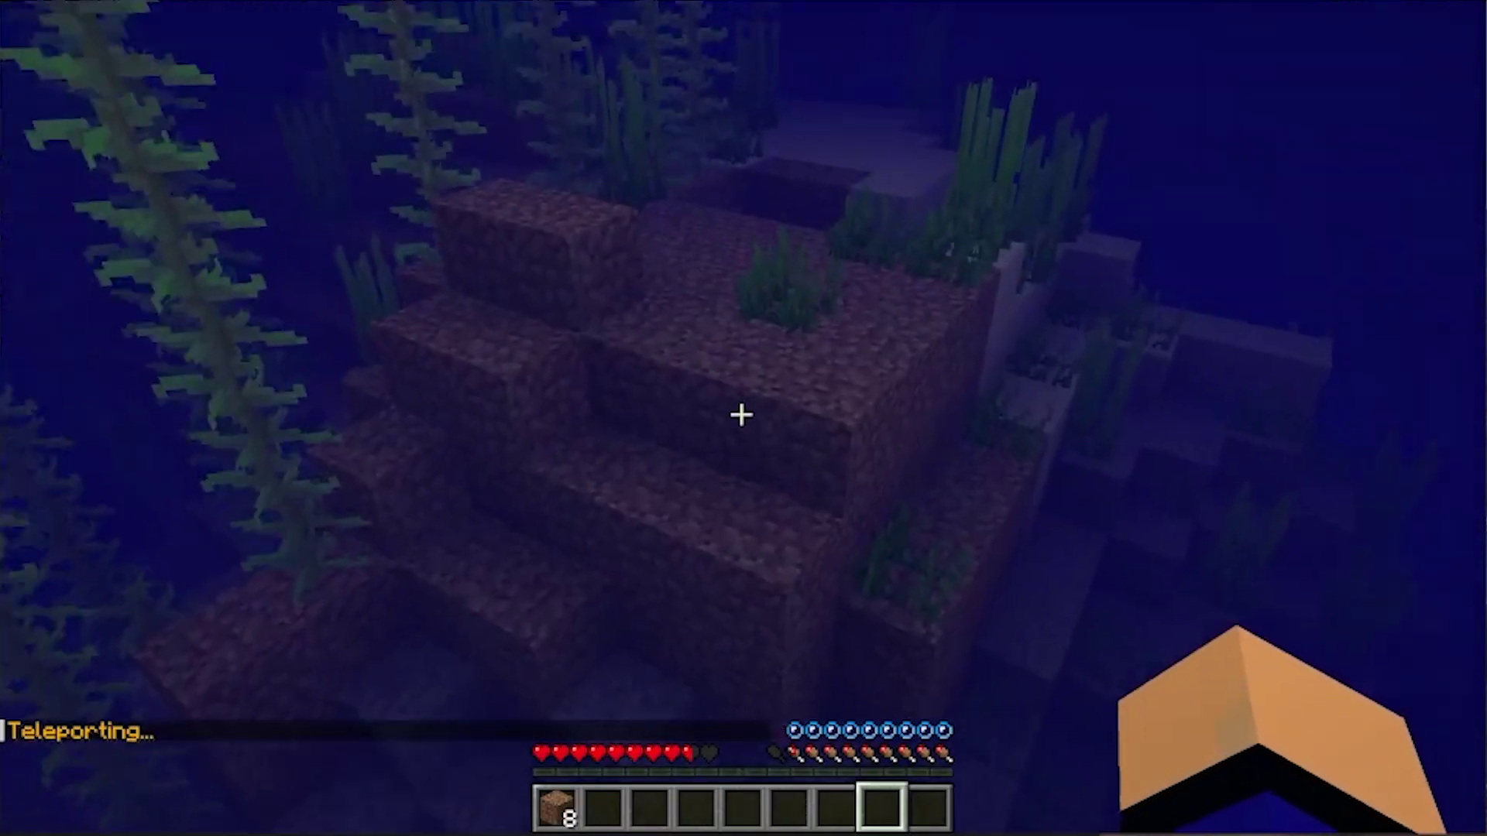
- Set a player warp named underwater on the seabed with /pw set underwater
key("w")
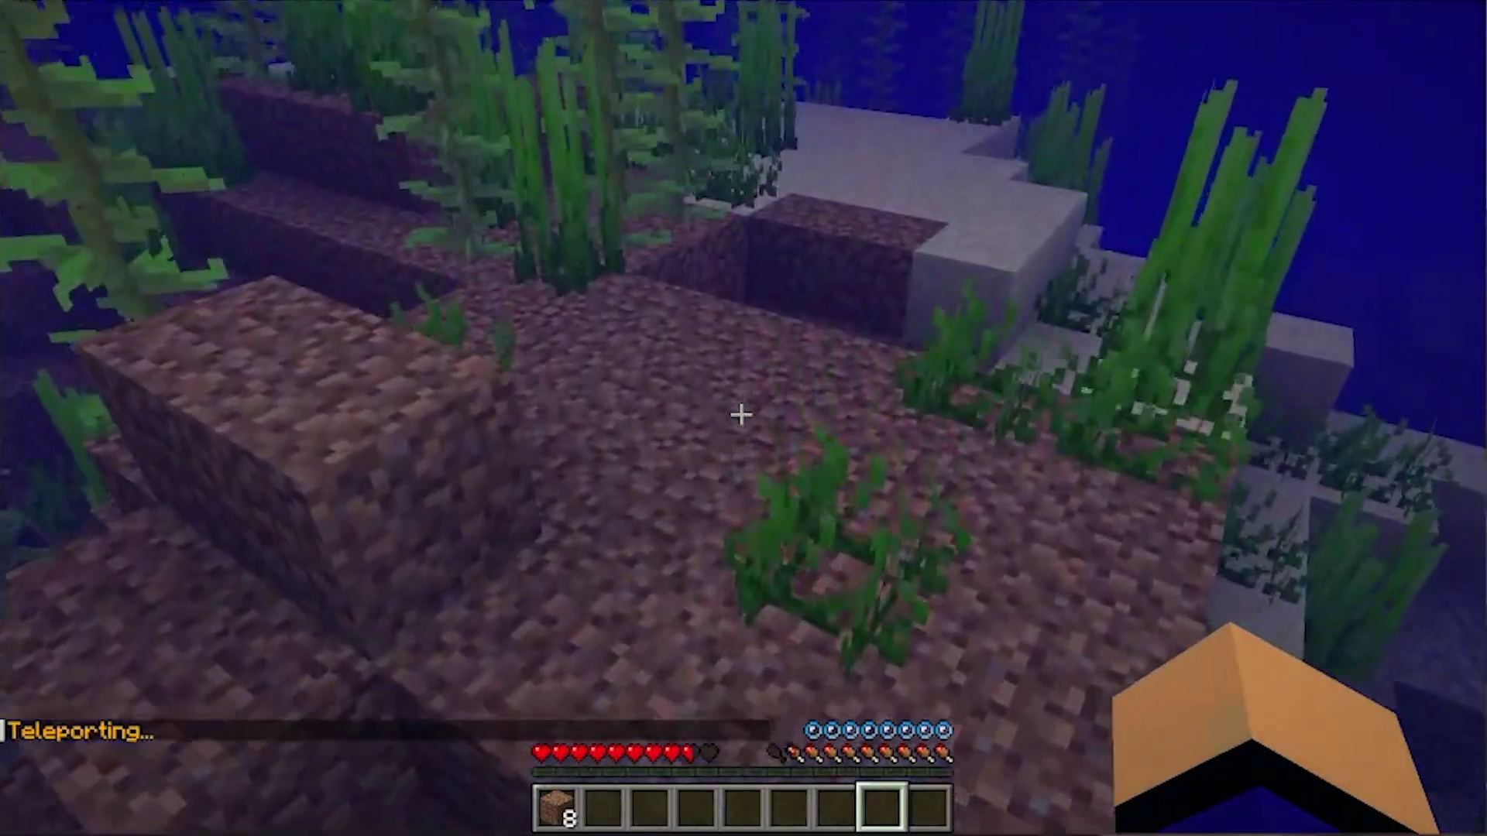
type("/pw set")
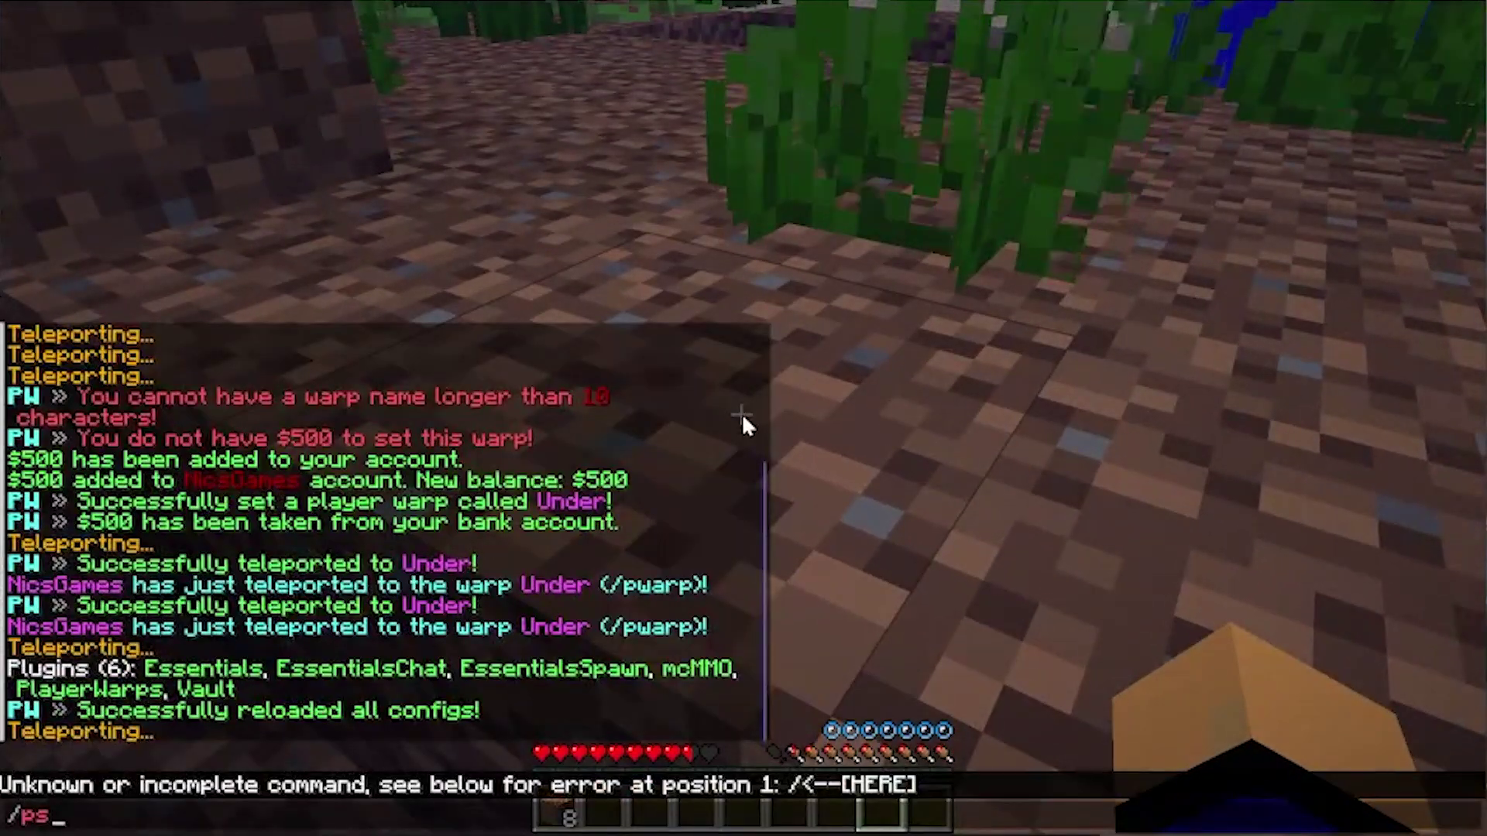
type(" underwater")
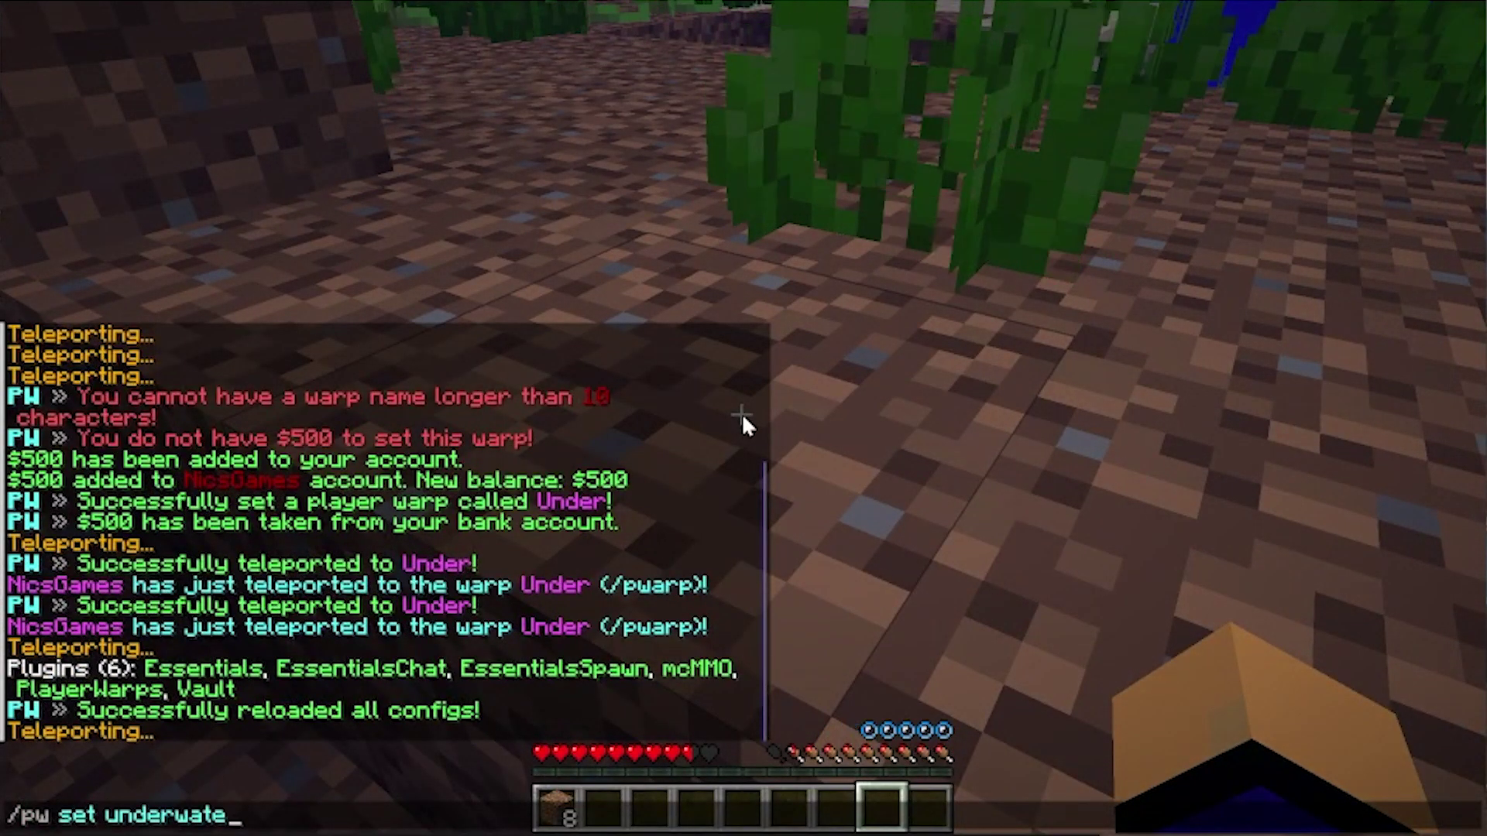
key("Return")
key("w")
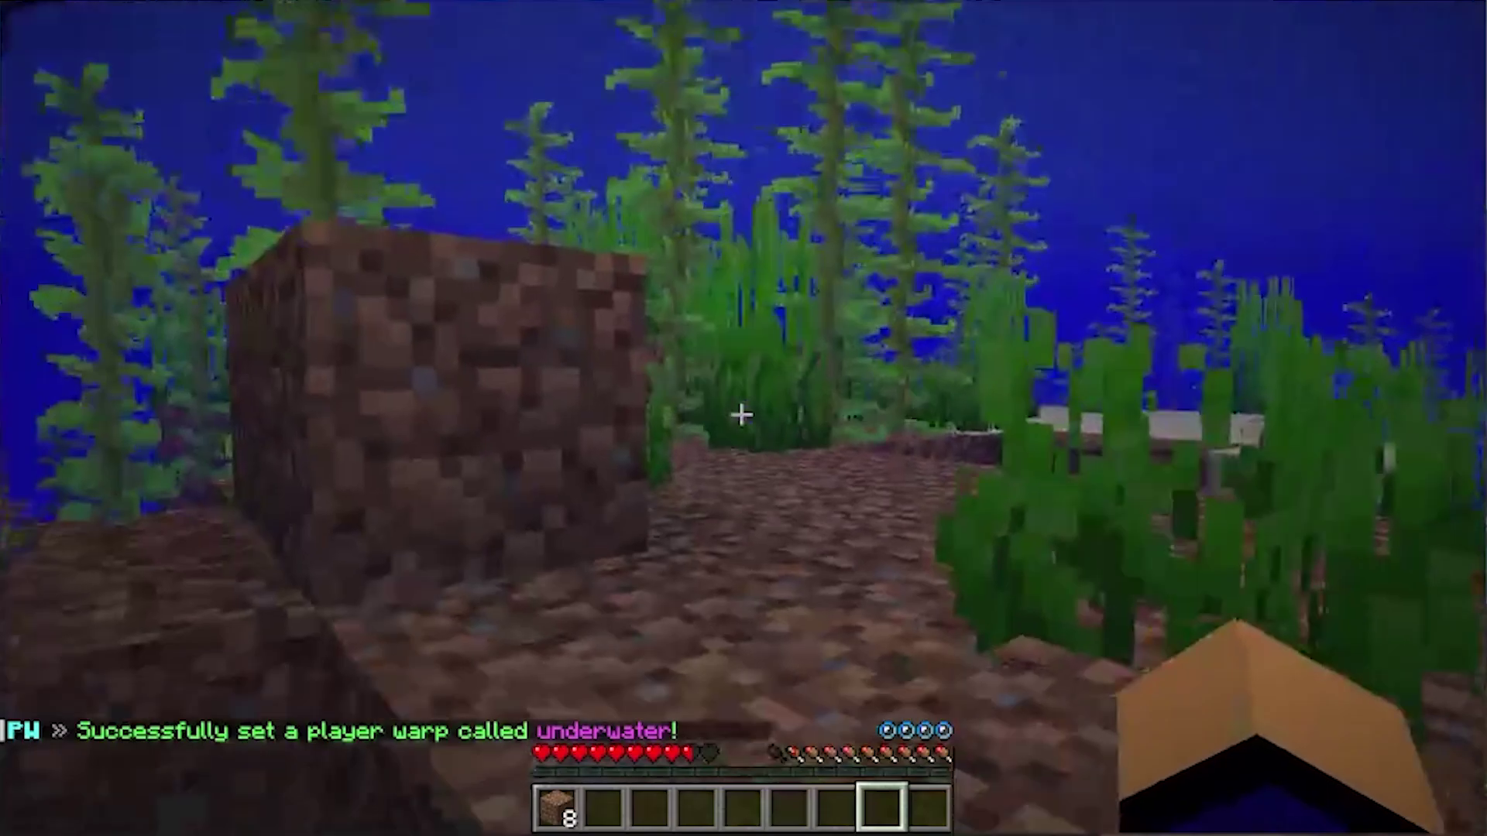
- Return to the server spawn with the /spawn command
key("slash")
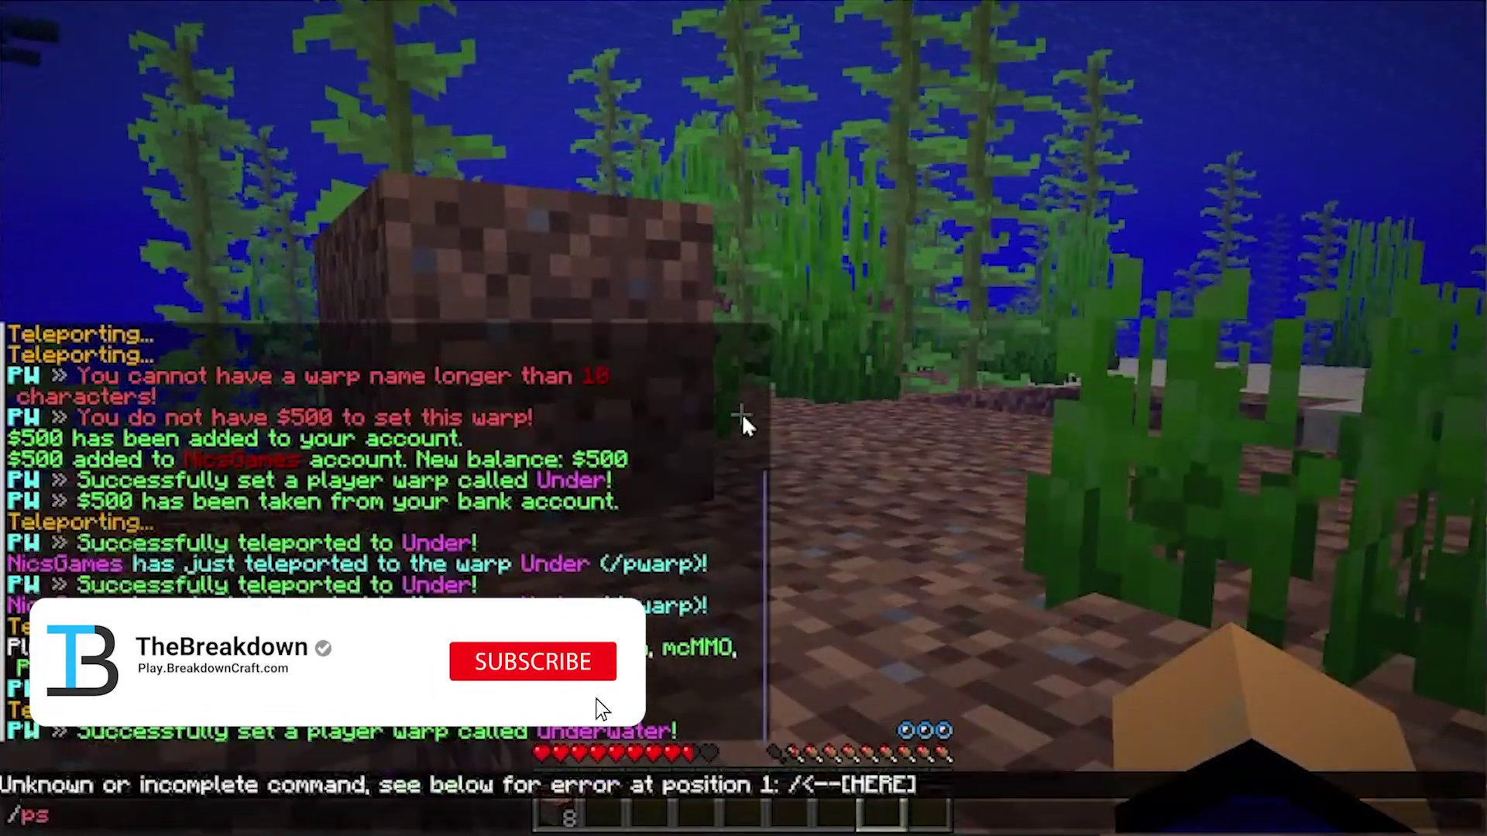
type("?")
key("BackSpace")
type("copyw")
key("BackSpace")
key("BackSpace")
key("BackSpace")
key("BackSpace")
key("BackSpace")
type("socialspy")
key("BackSpace")
key("BackSpace")
key("BackSpace")
key("BackSpace")
key("BackSpace")
key("BackSpace")
key("BackSpace")
key("BackSpace")
type("pawn")
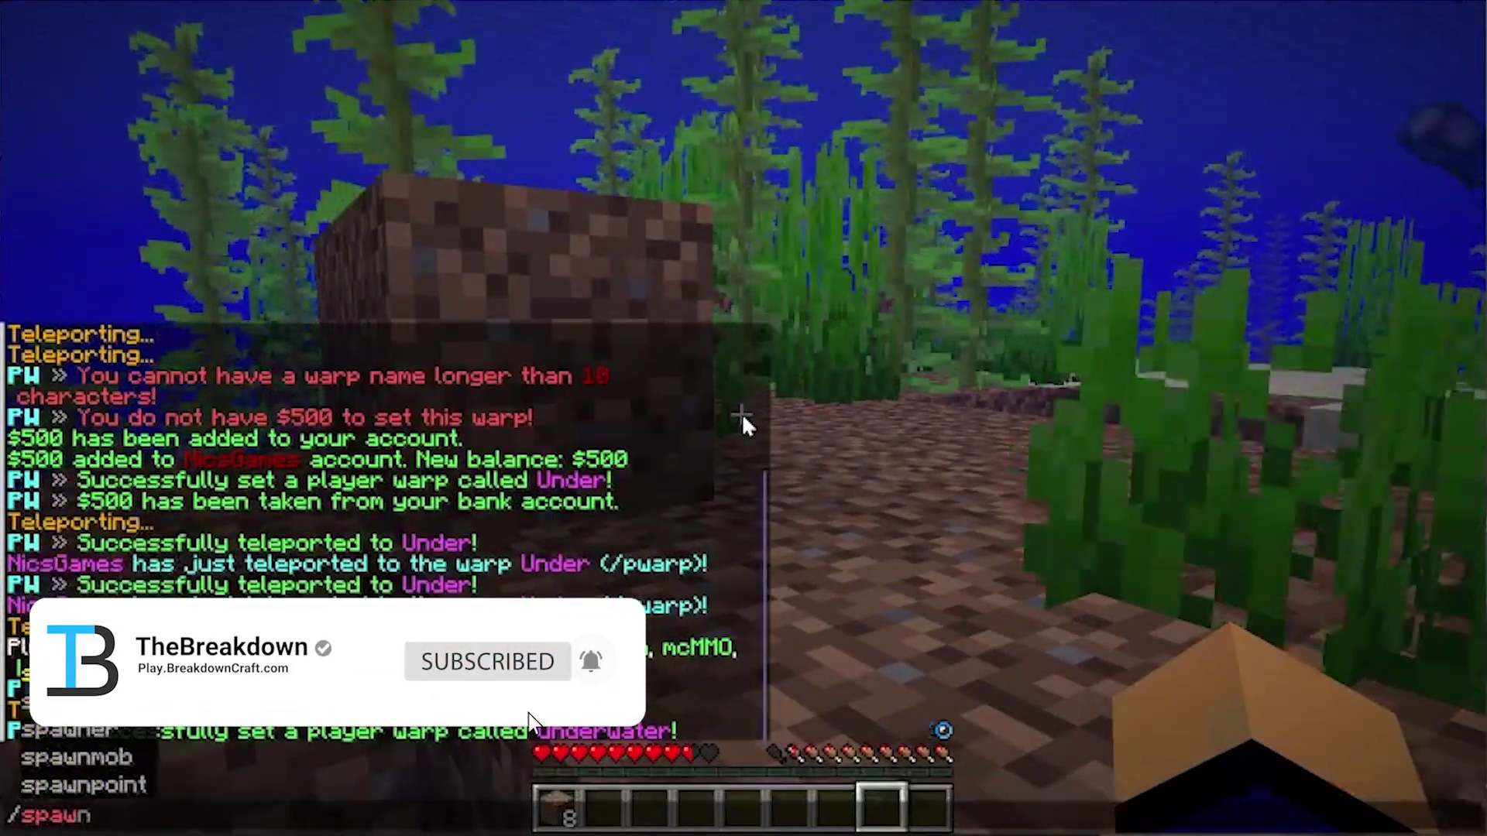
key("Return")
- Reload EssentialsX with /essentials reload and send the chat message "Test" to check the new chat format
key("slash")
type("essentials ")
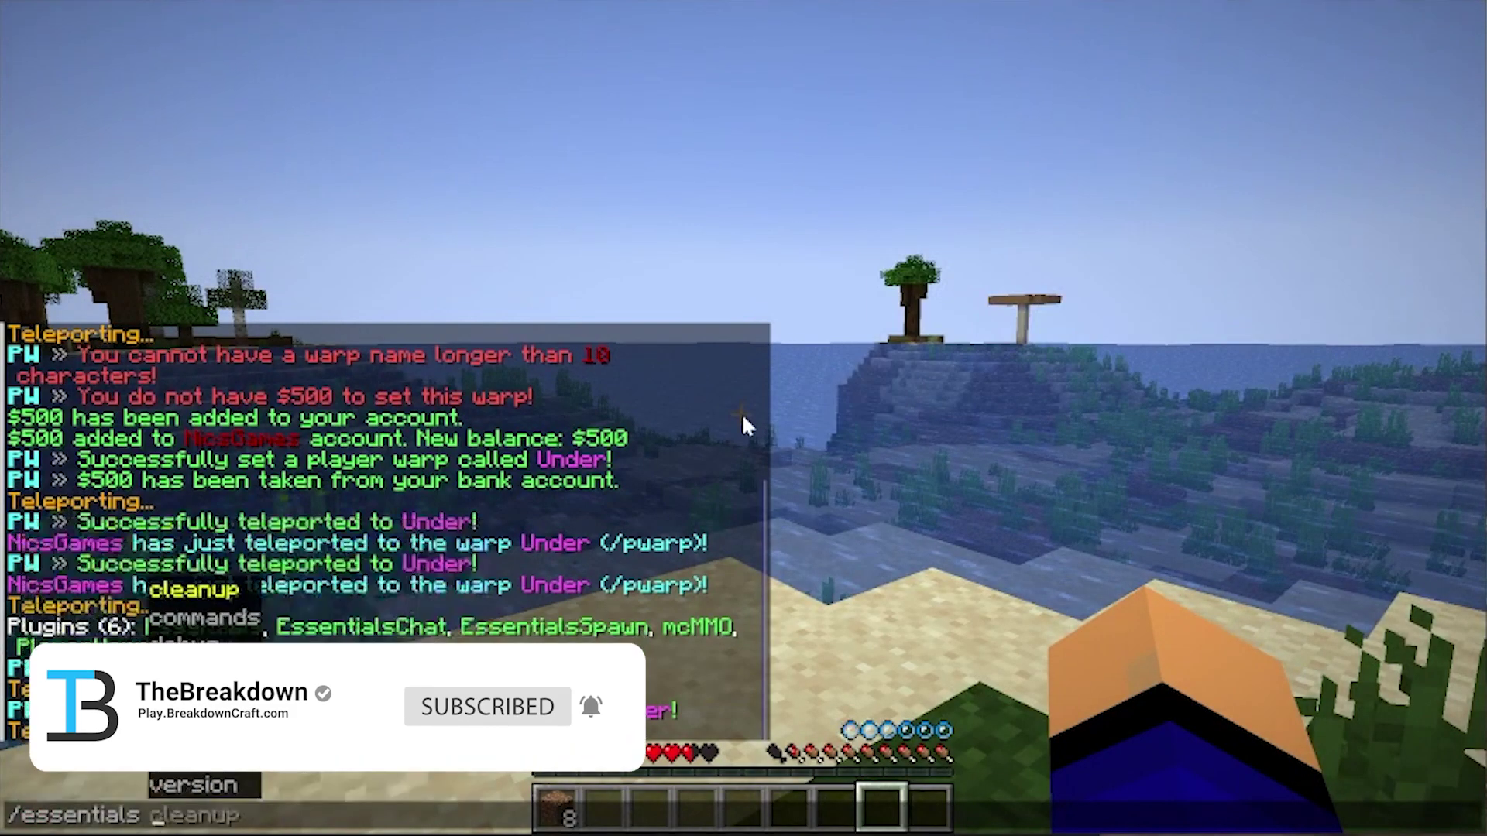
type("reload")
key("Return")
type("tTest")
key("Return")
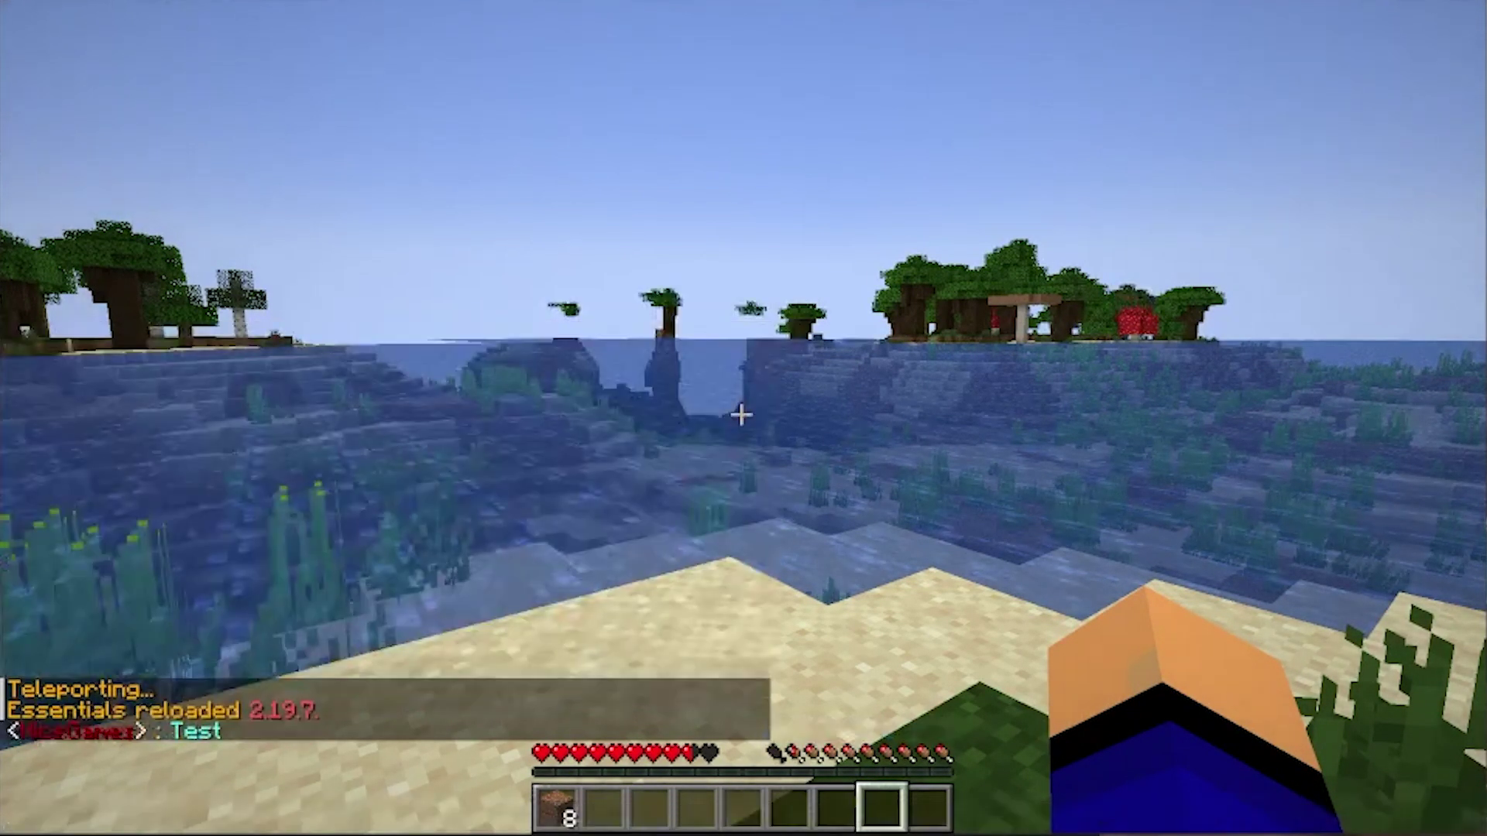
key("t")
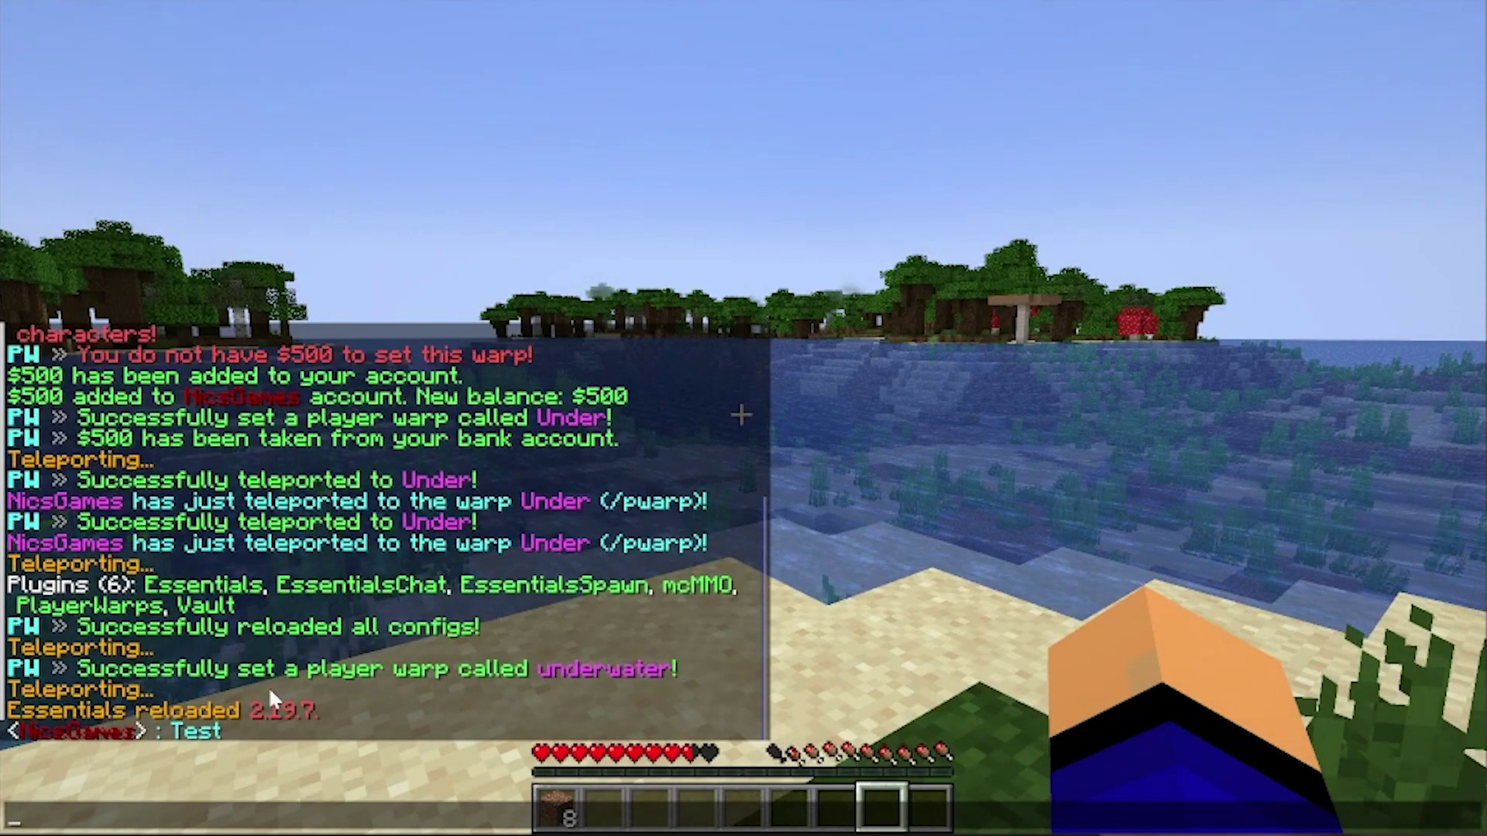
key("Escape")
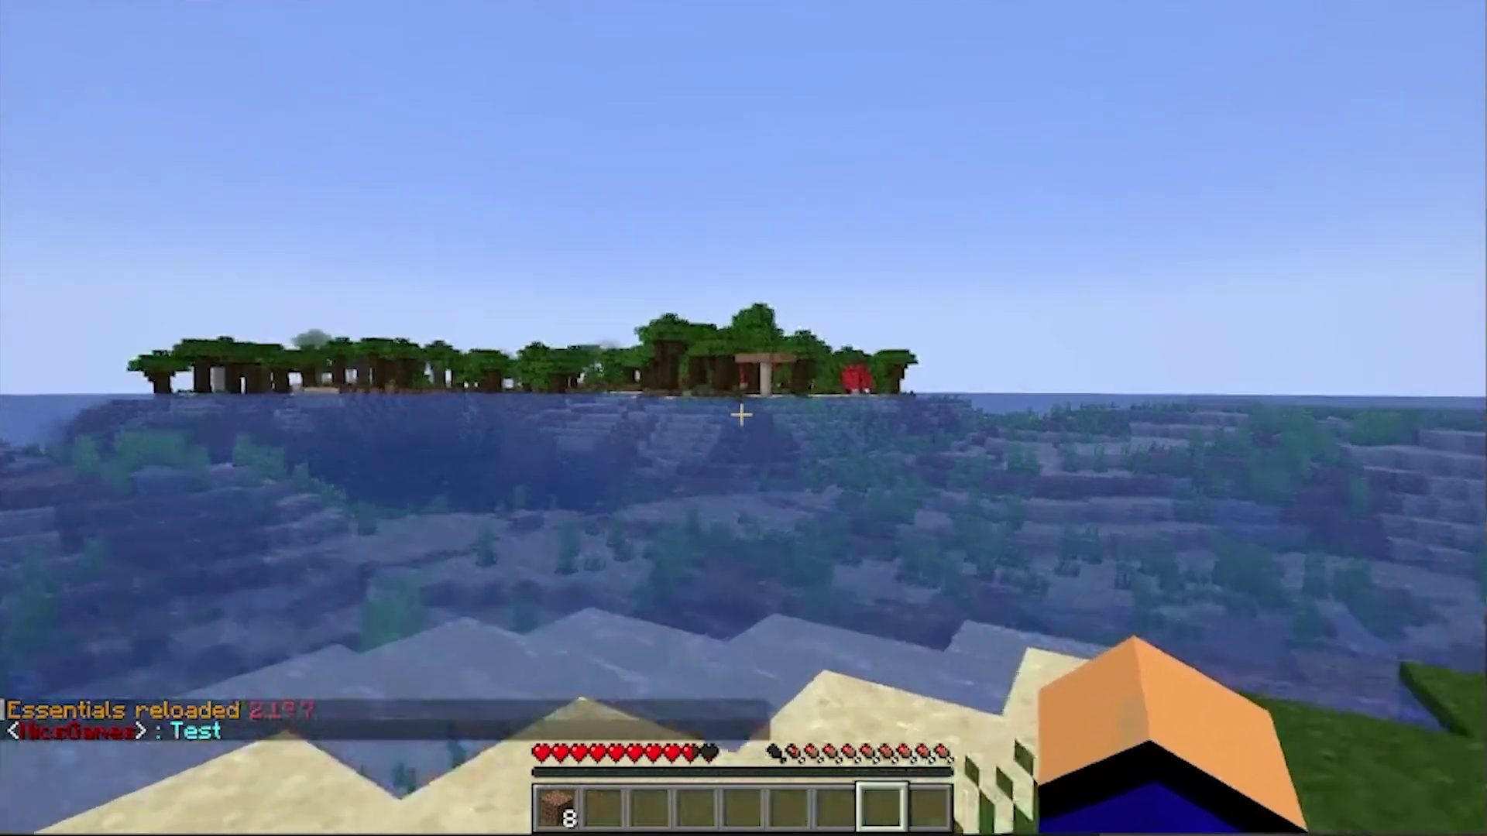
- Switch to the browser, look through the Minecraft Plugins playlist on YouTube and bring up the Vault page on SpigotMC
key("t")
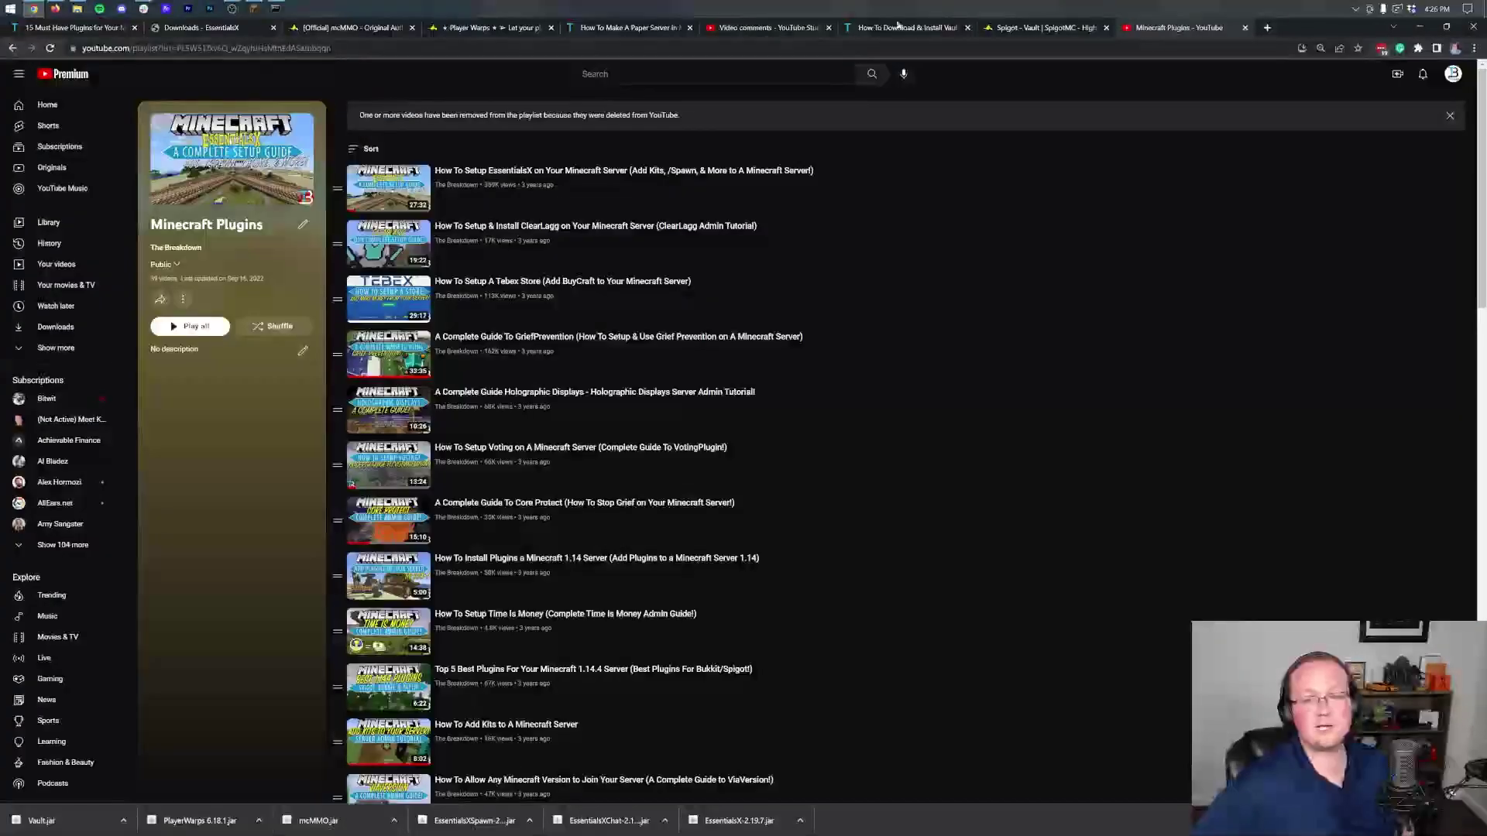
scroll(568, 293, "down", 15)
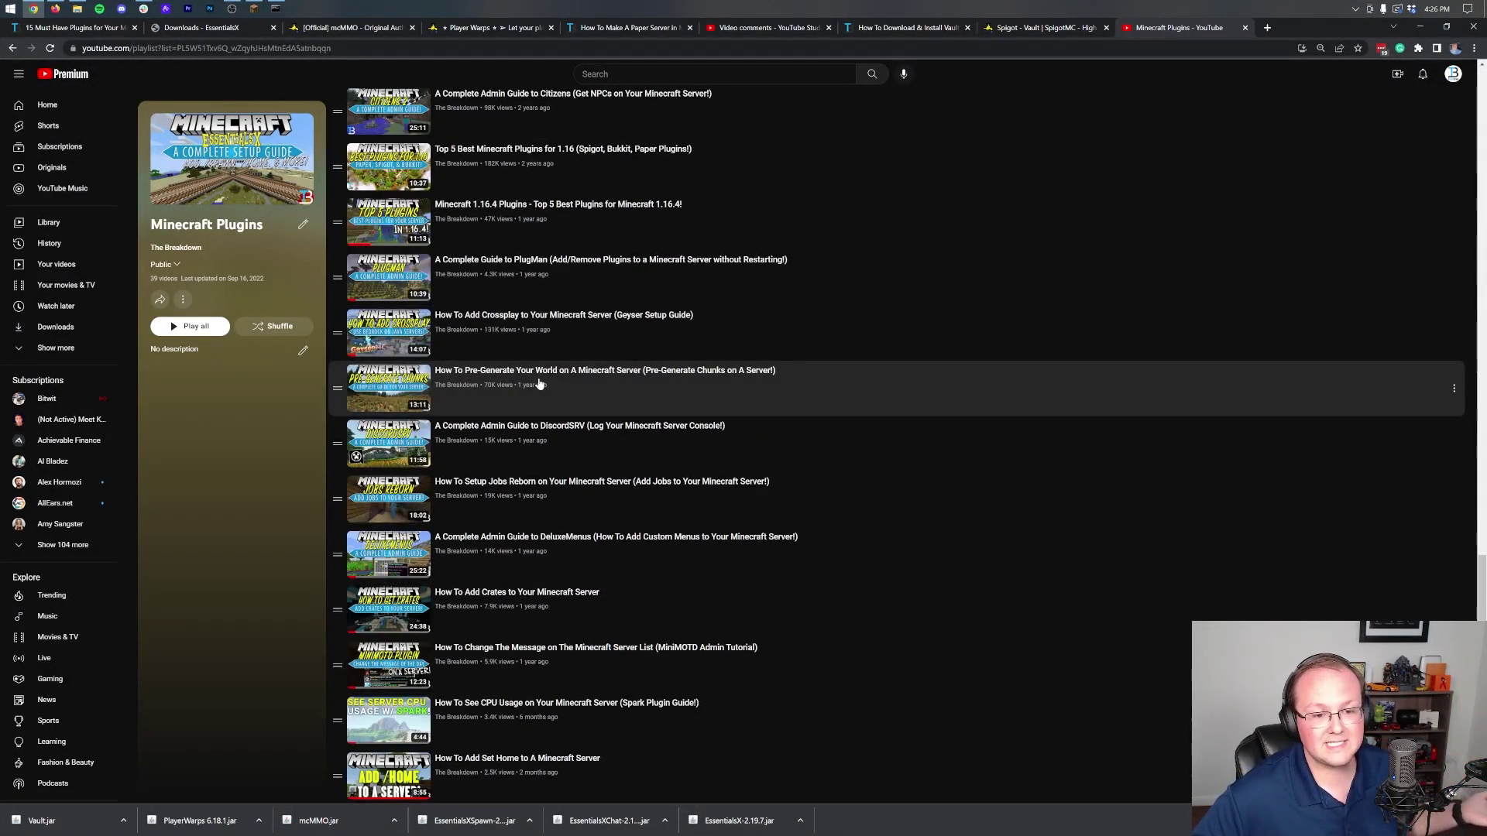
scroll(540, 384, "up", 15)
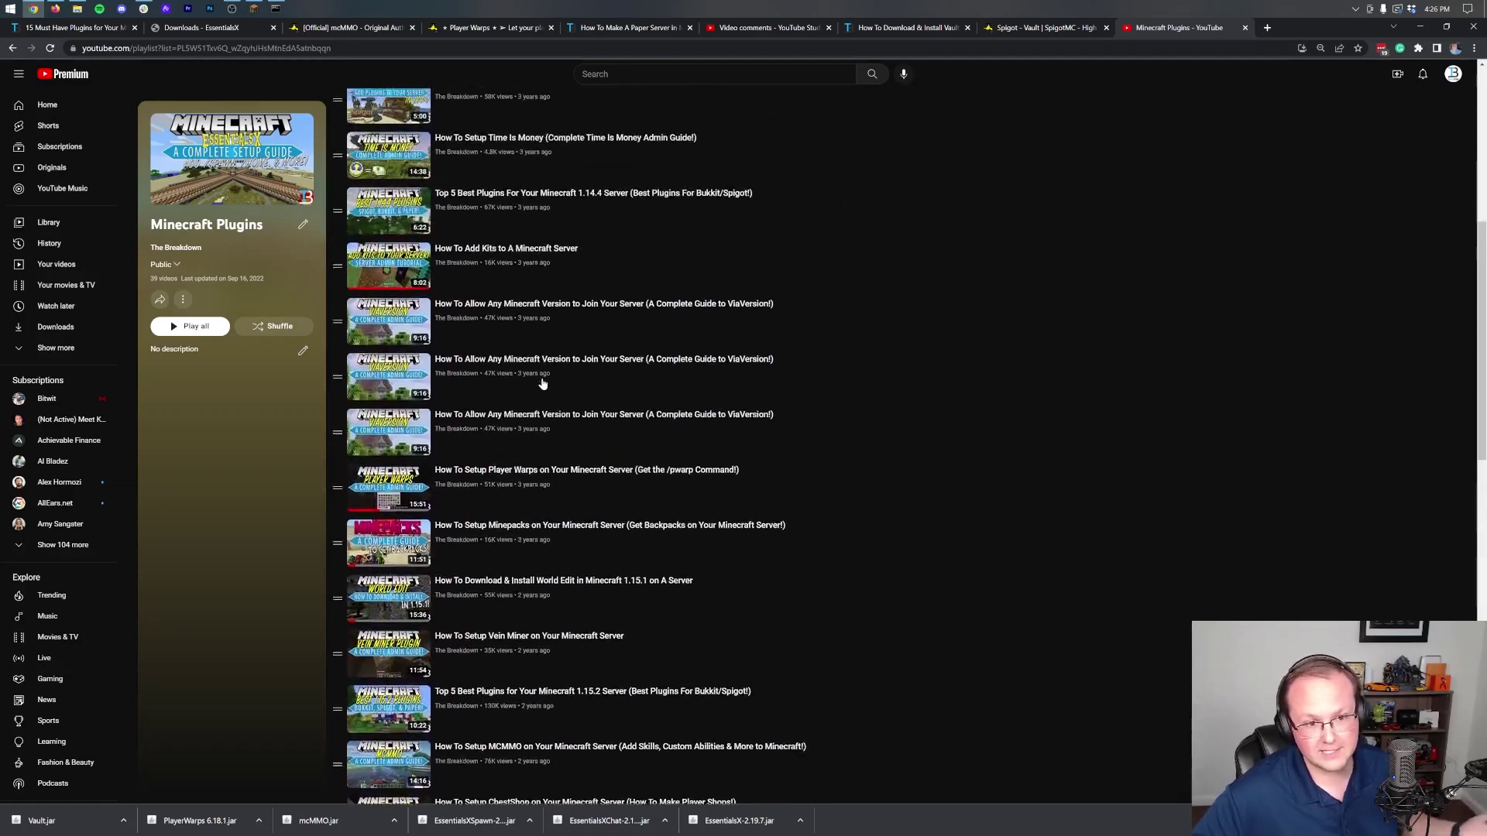
scroll(542, 382, "up", 6)
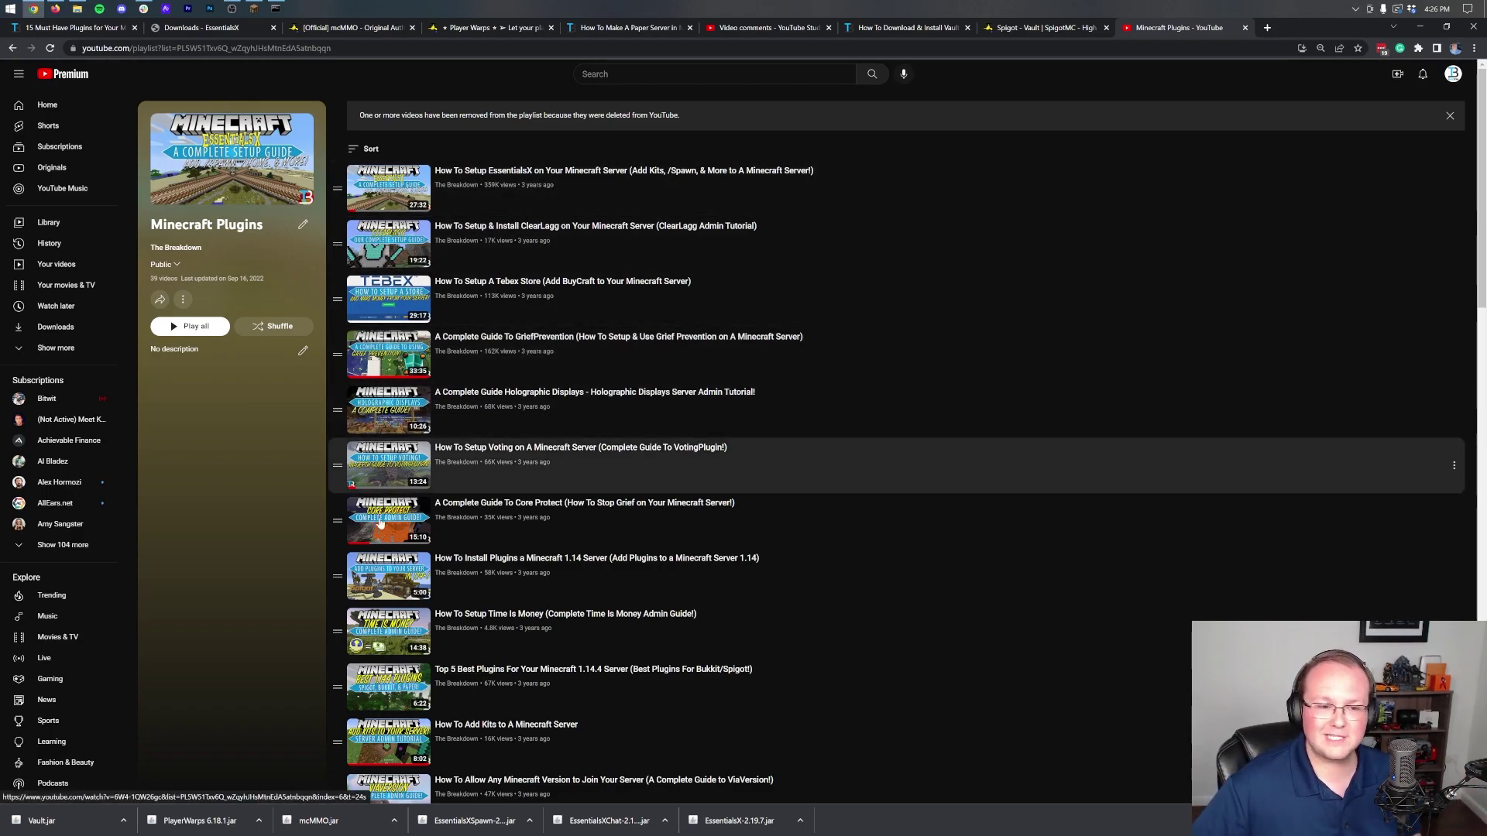
scroll(322, 476, "down", 3)
scroll(316, 484, "down", 6)
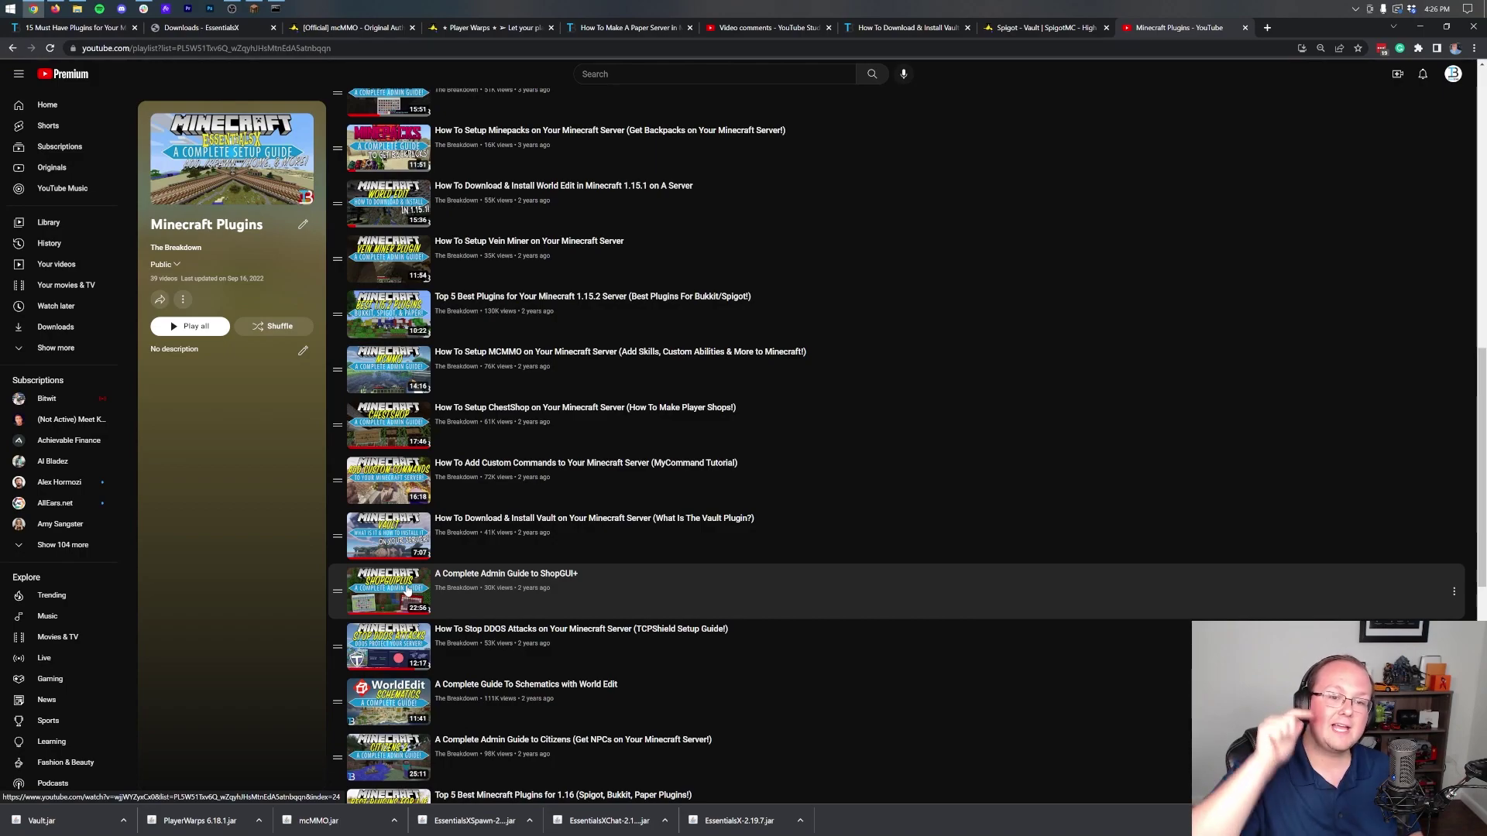
scroll(464, 511, "down", 7)
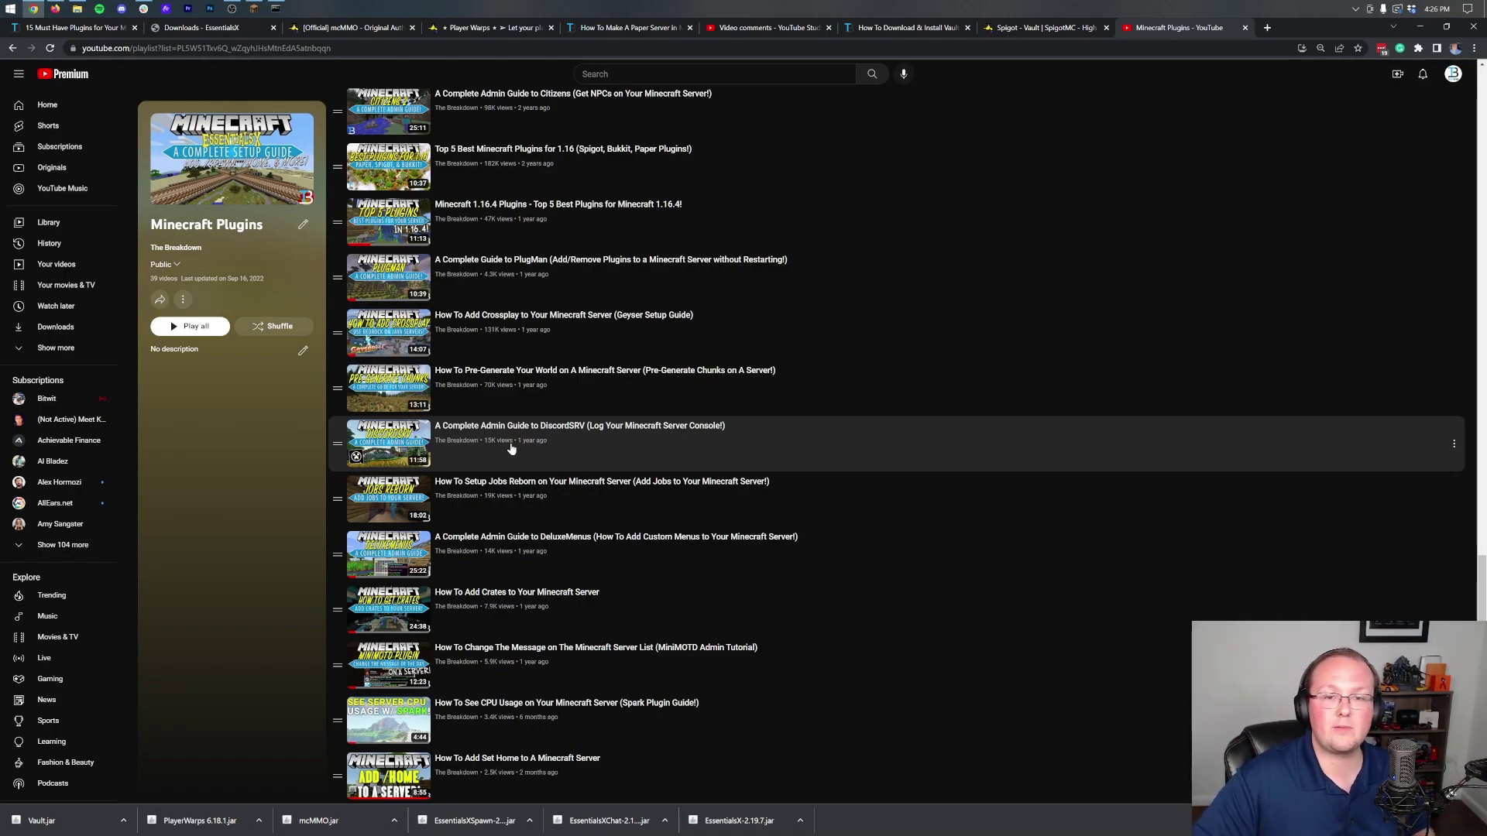
left_click(1042, 27)
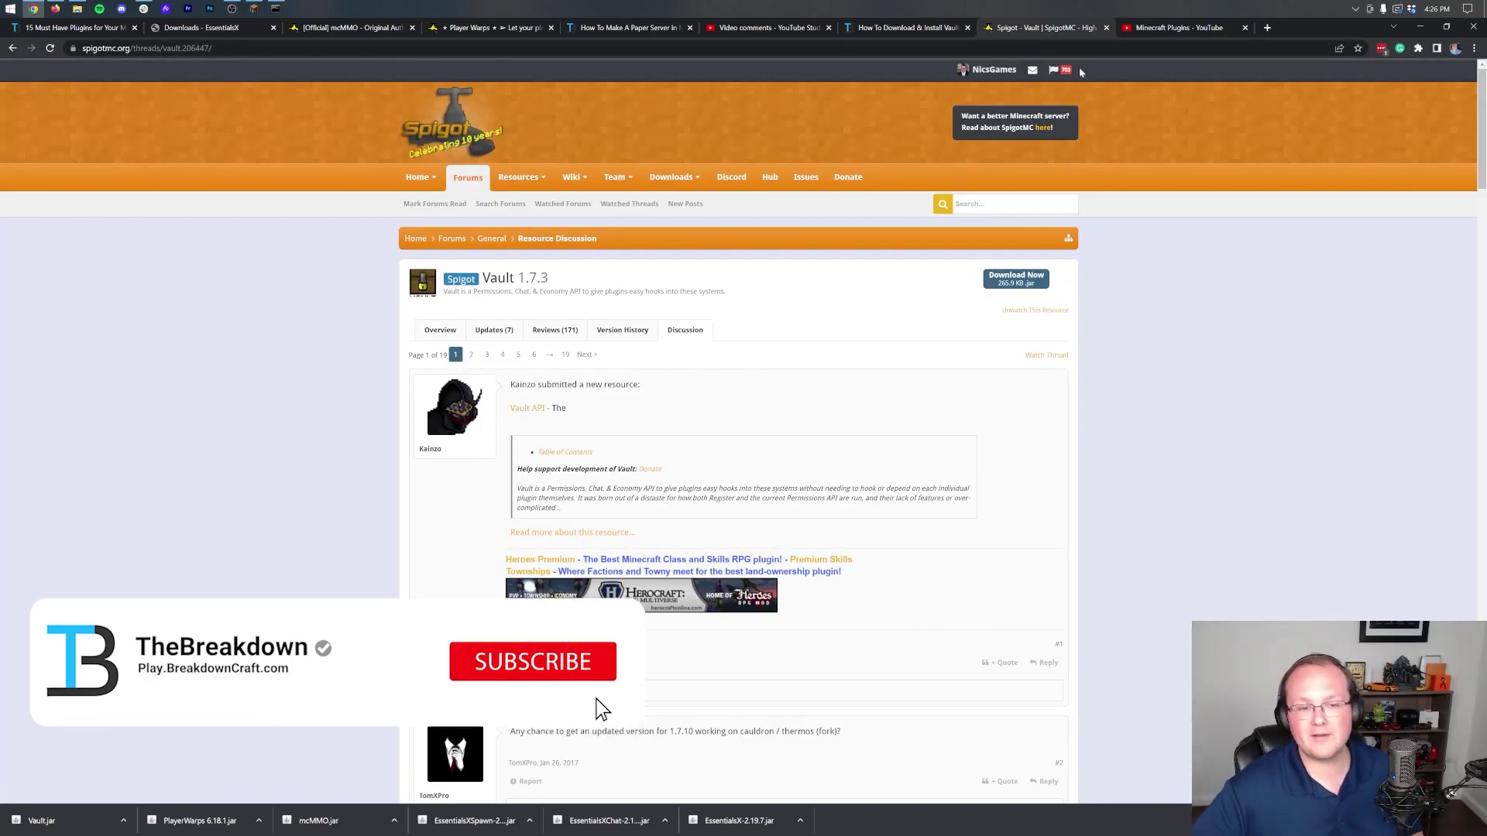